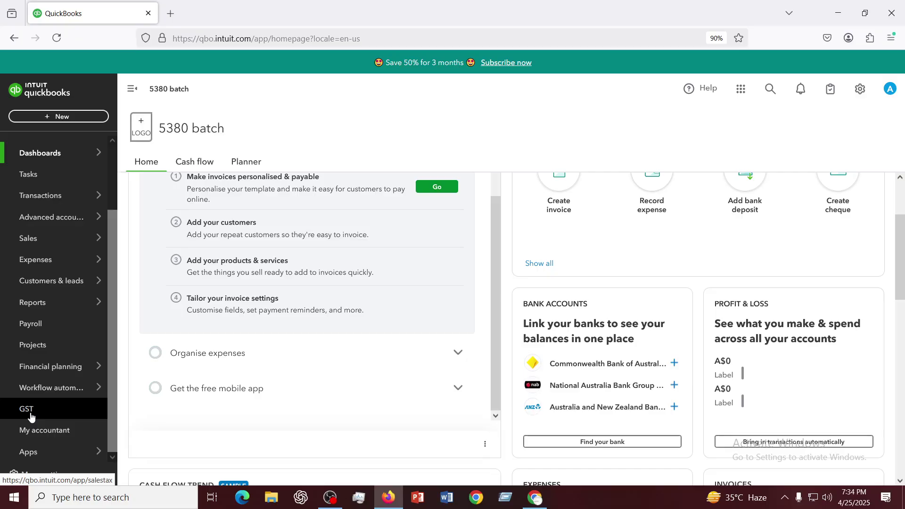
# - Open the GST page and start the BAS setup
pyautogui.click(38, 410)
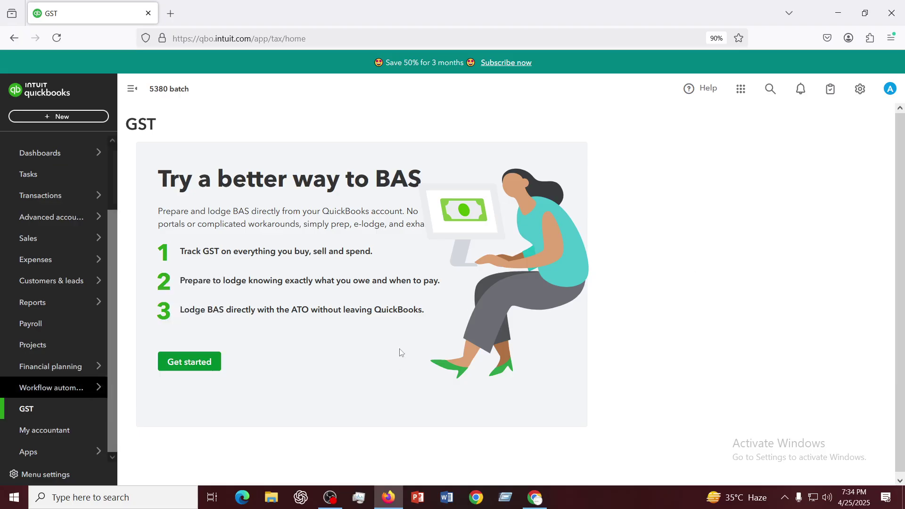
pyautogui.click(208, 364)
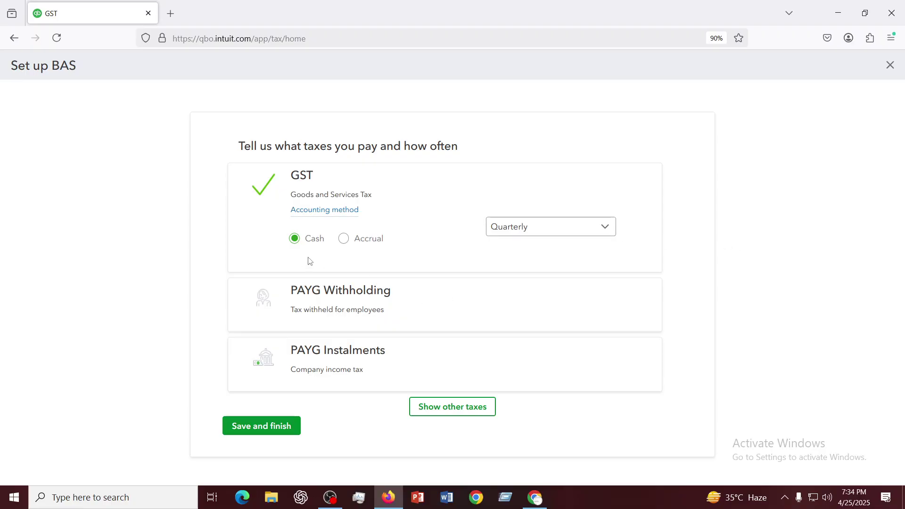
# - Switch to the Google Meet call in Chrome, present the entire screen, and return to the BAS setup in Firefox
pyautogui.moveTo(537, 499)
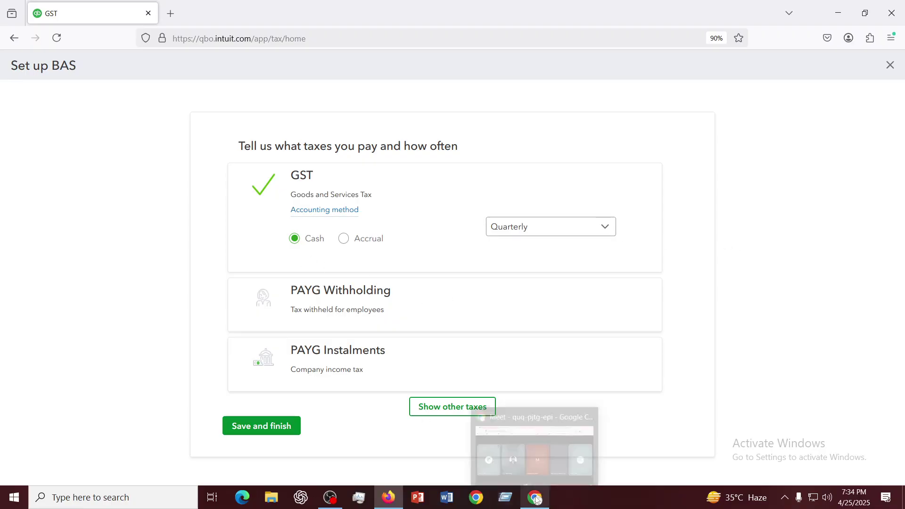
pyautogui.click(538, 455)
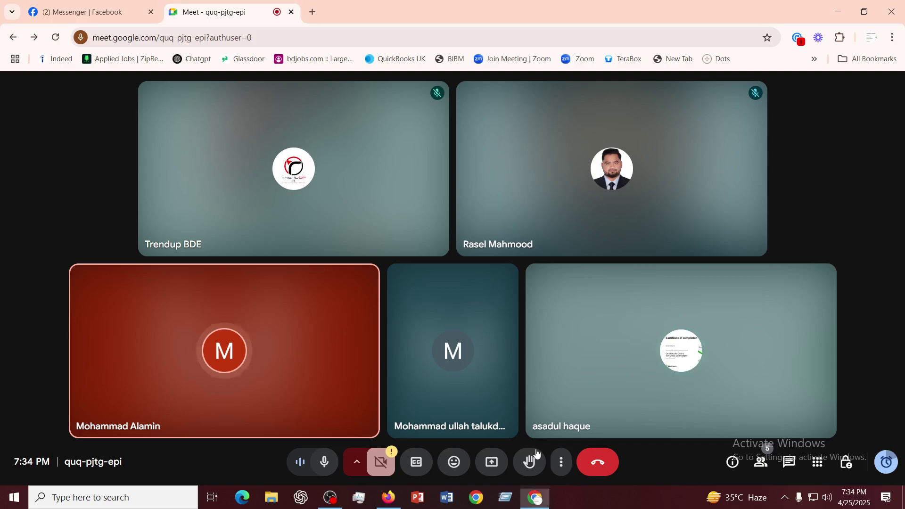
pyautogui.click(492, 465)
pyautogui.click(549, 110)
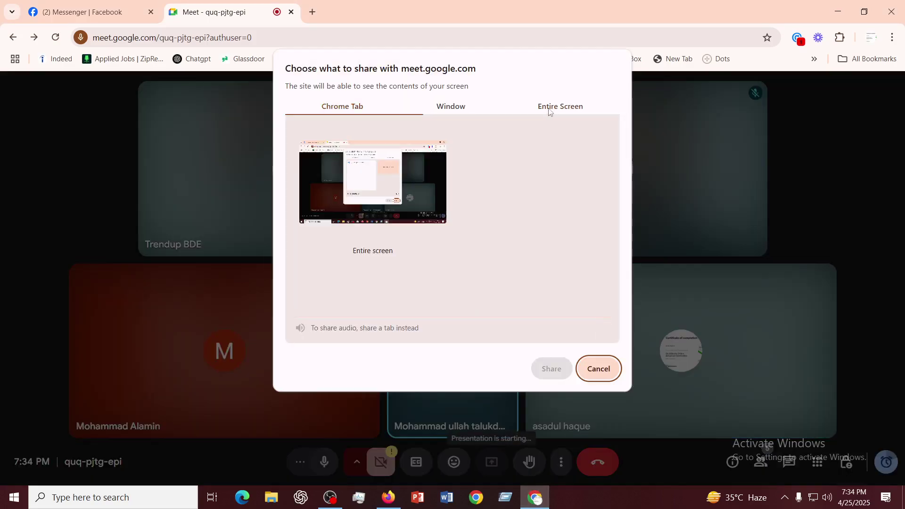
pyautogui.click(373, 184)
pyautogui.click(548, 368)
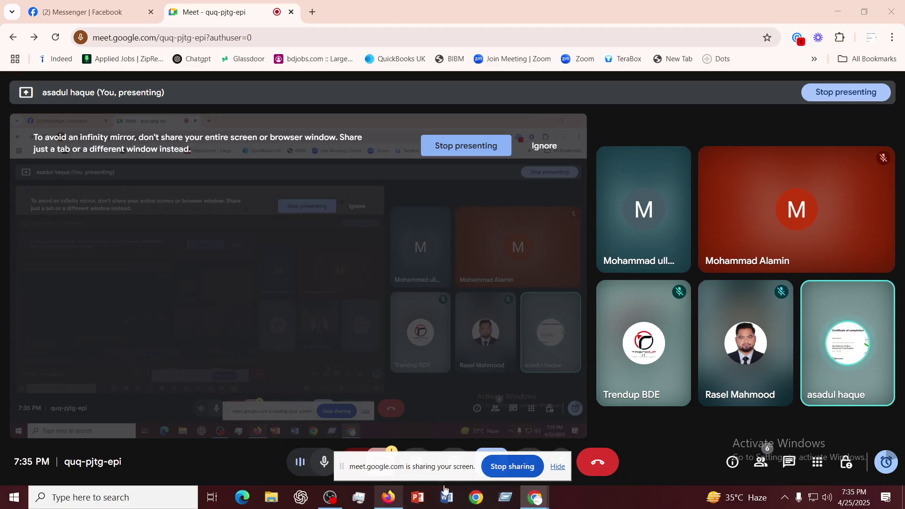
pyautogui.click(477, 497)
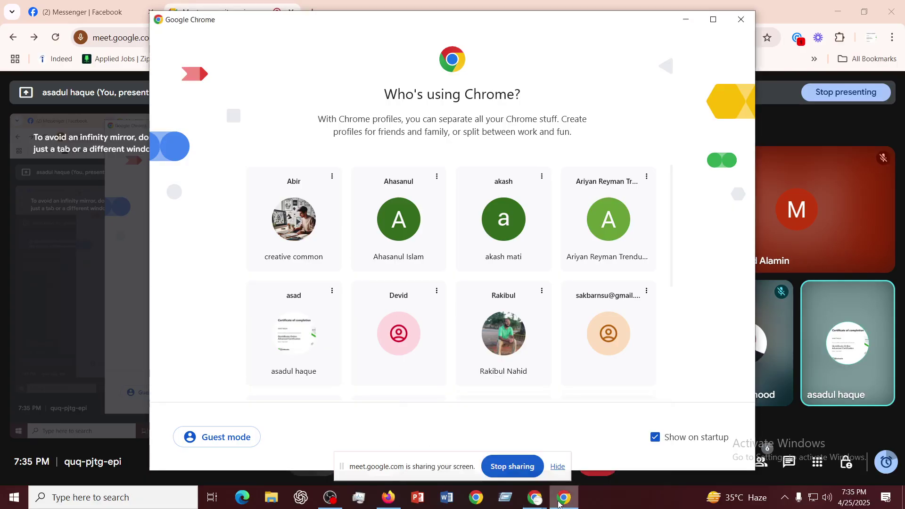
pyautogui.click(388, 498)
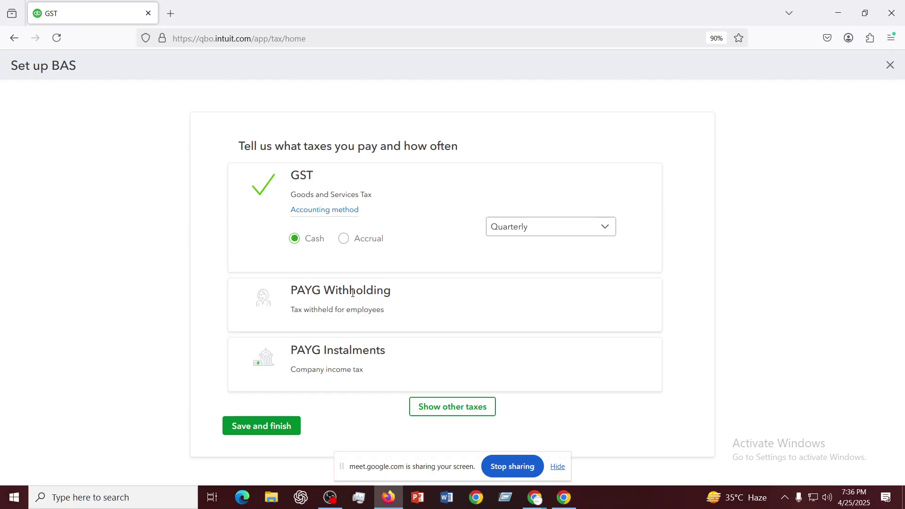
# - Include PAYG Withholding in the BAS setup and set its frequency to Quarterly
pyautogui.click(302, 295)
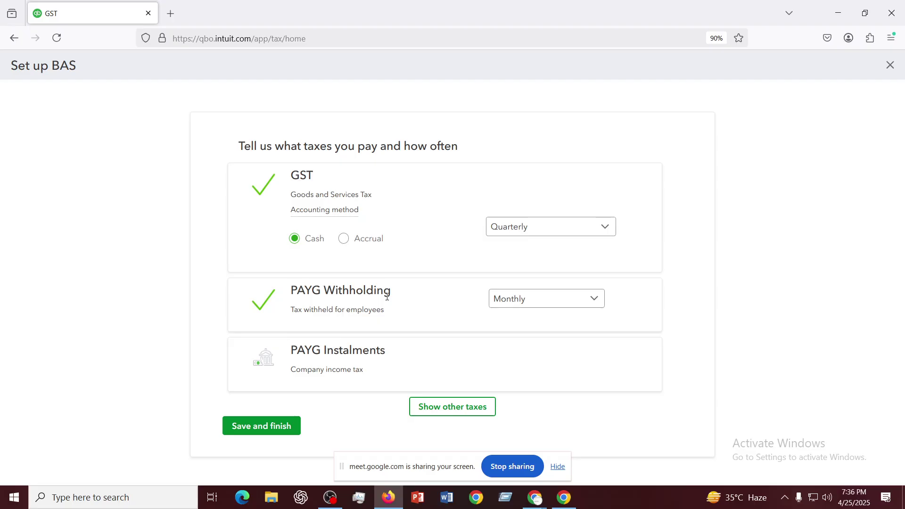
pyautogui.click(555, 303)
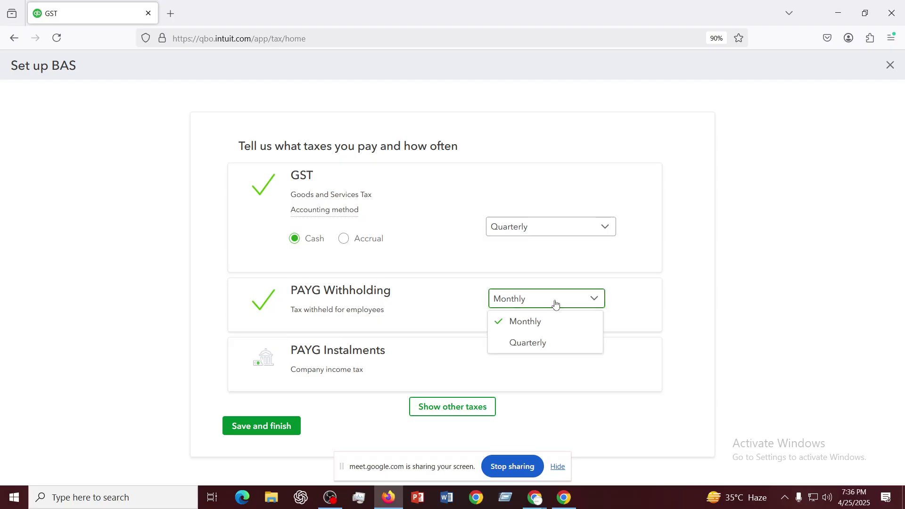
pyautogui.click(548, 347)
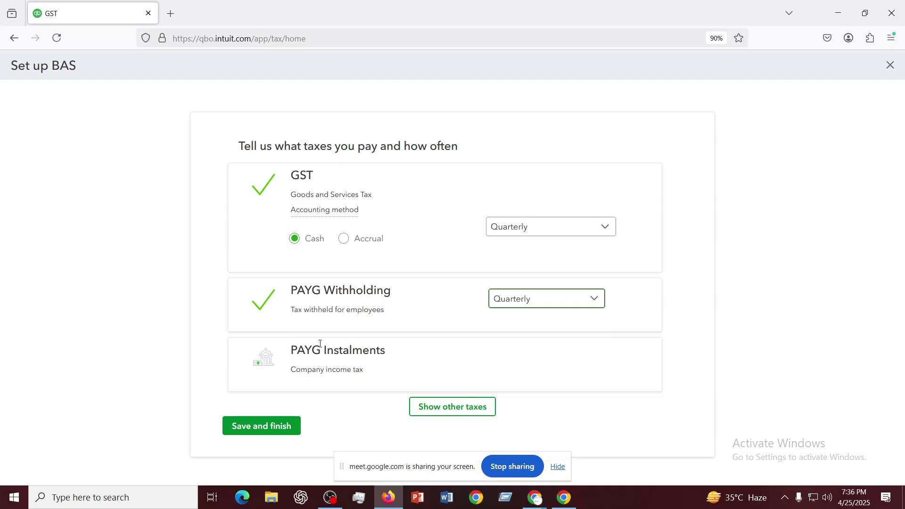
# - Add Fringe Benefits, Fuel Tax Credits, Wine Equalisation and Luxury Car Tax to the BAS setup, and finish it without connecting to the ATO
pyautogui.click(449, 407)
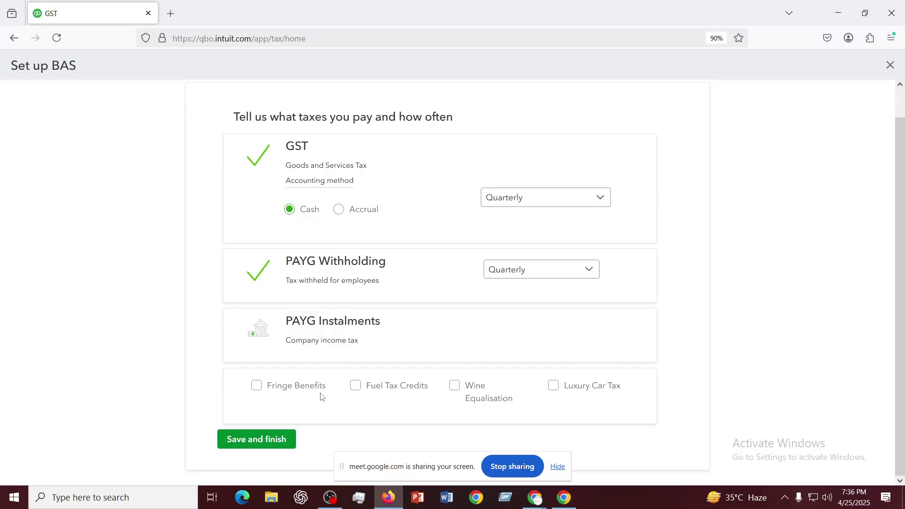
pyautogui.click(257, 388)
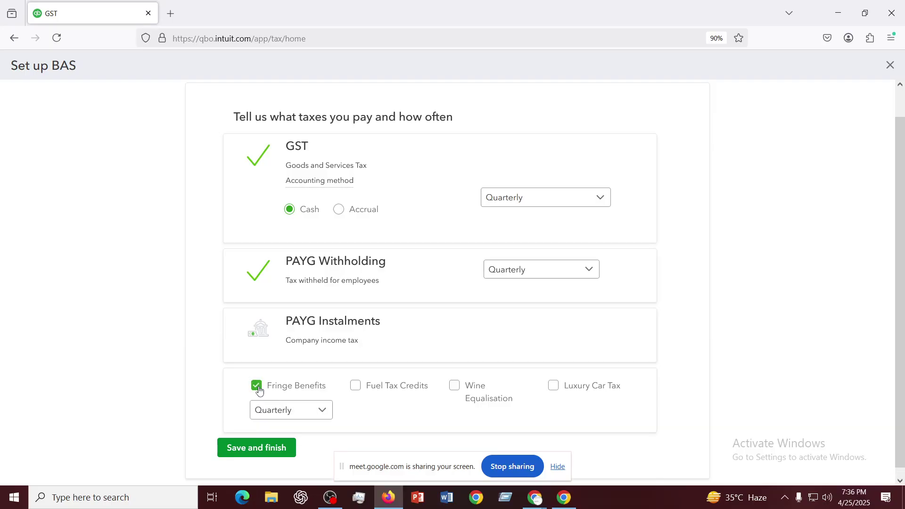
pyautogui.click(356, 387)
pyautogui.click(455, 385)
pyautogui.click(554, 387)
pyautogui.scroll(-1, 438, 345)
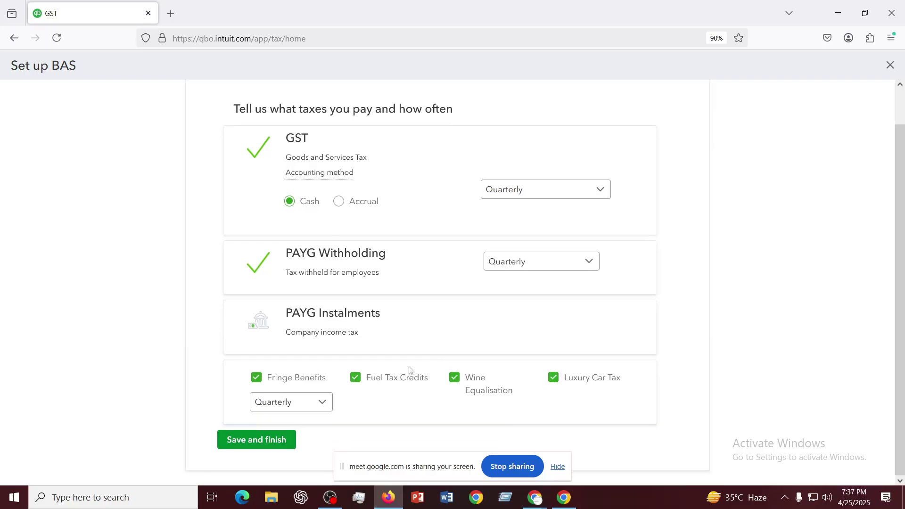
pyautogui.click(267, 441)
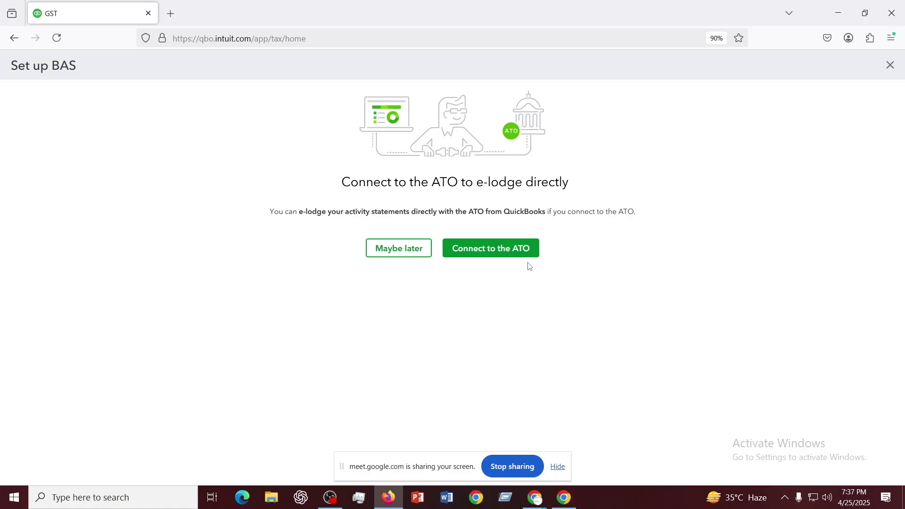
pyautogui.click(386, 251)
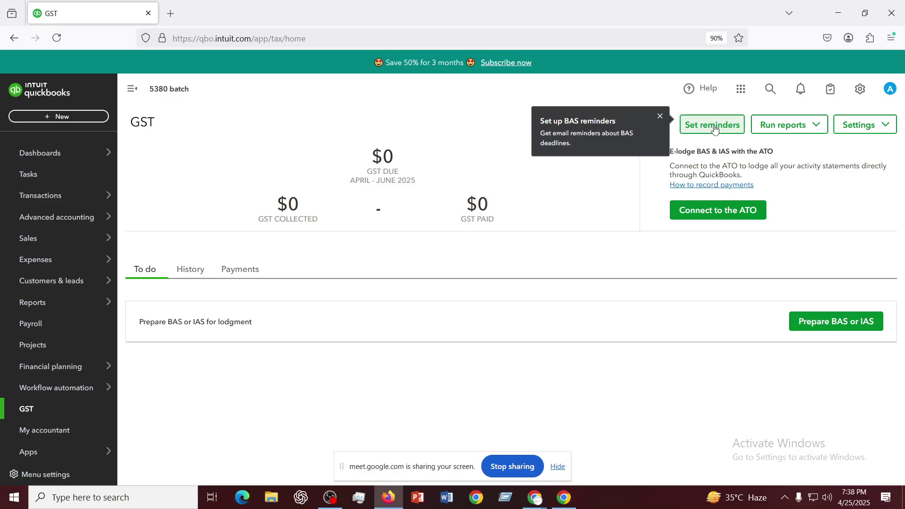
# - Look through the reports offered for GST, and review the tax settings including lodging frequencies, GST codes and other taxes
pyautogui.click(817, 128)
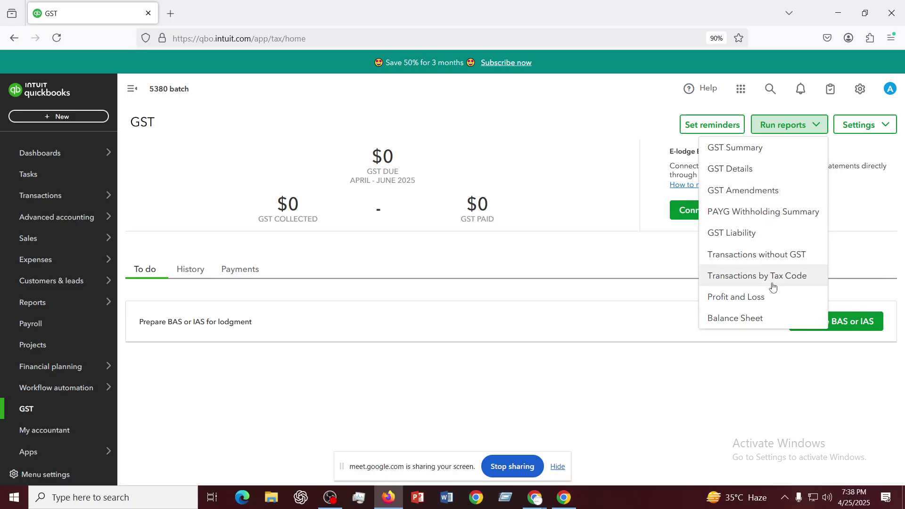
pyautogui.click(755, 407)
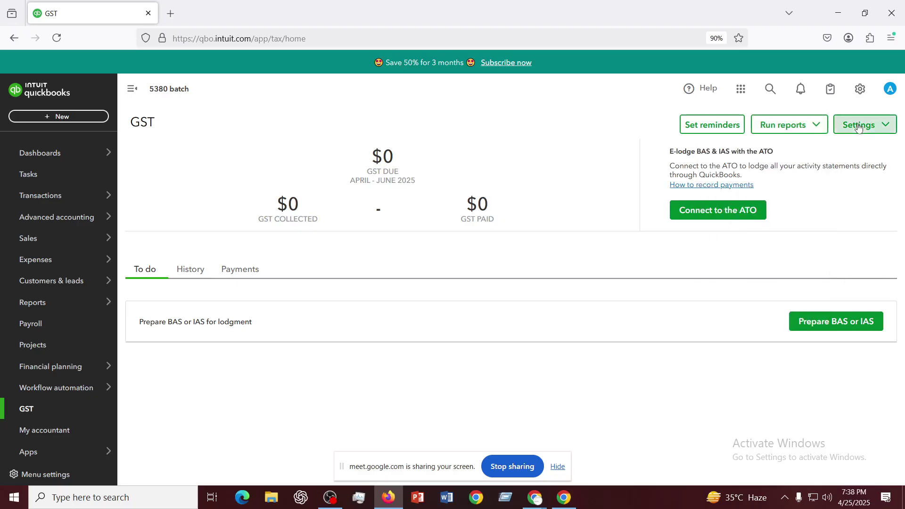
pyautogui.click(859, 126)
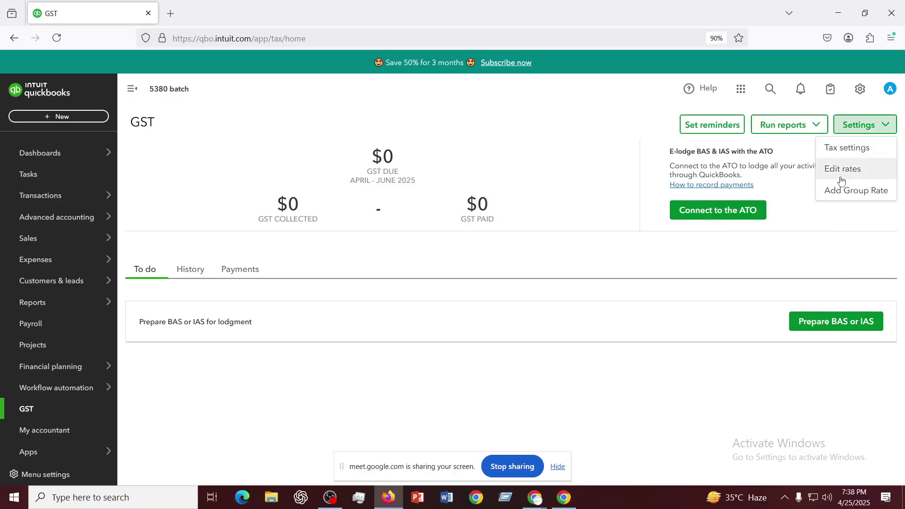
pyautogui.click(845, 156)
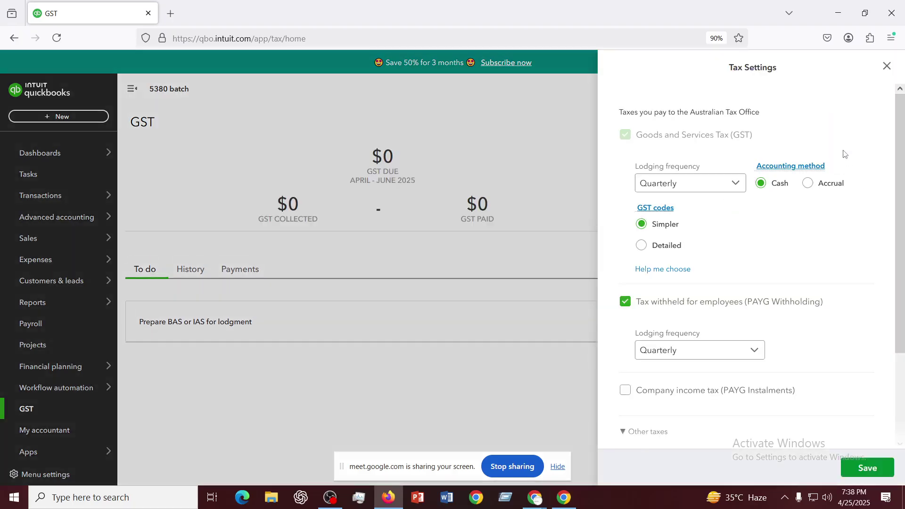
pyautogui.scroll(-3, 713, 293)
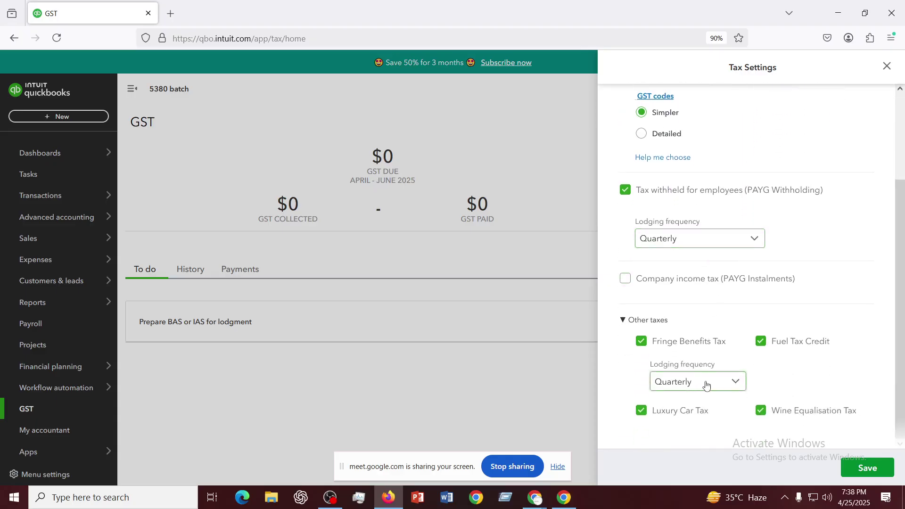
pyautogui.scroll(3, 727, 317)
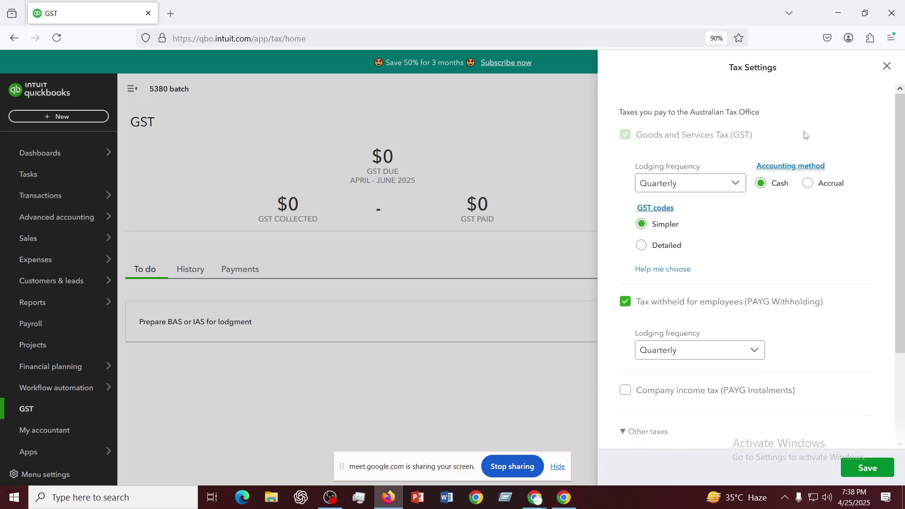
pyautogui.scroll(-3, 765, 256)
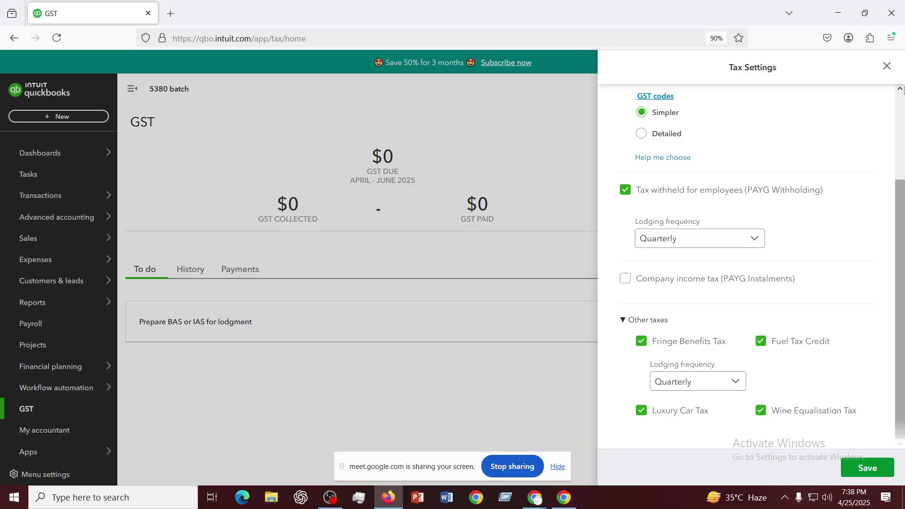
pyautogui.click(887, 67)
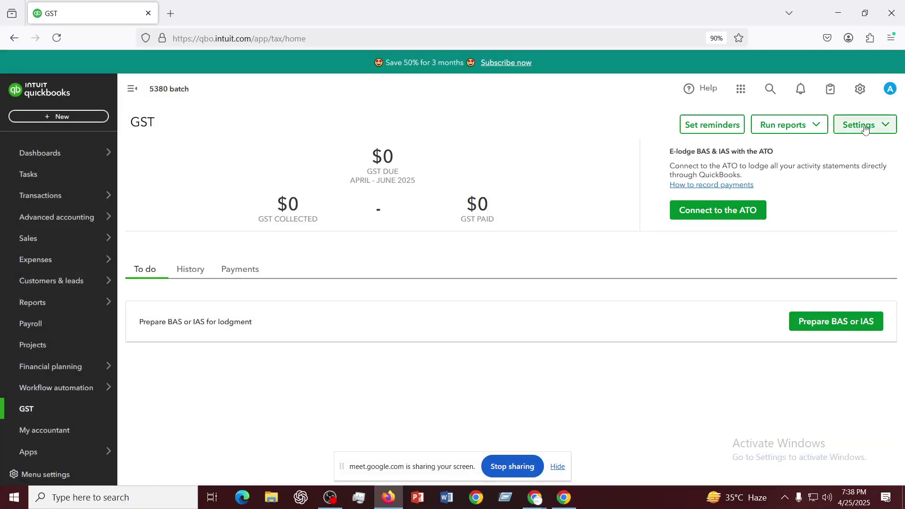
# - Review the list of GST tax rates open for editing, and return to the GST dashboard
pyautogui.click(887, 125)
pyautogui.click(847, 175)
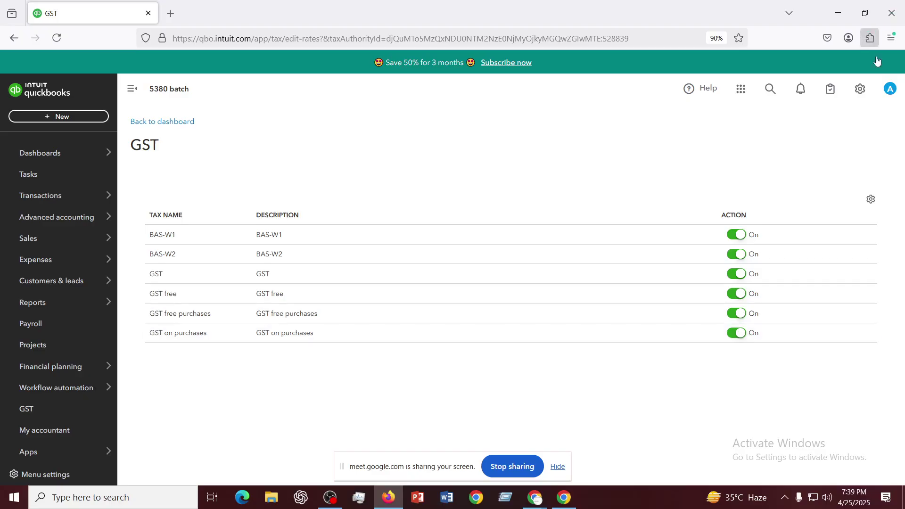
pyautogui.click(859, 95)
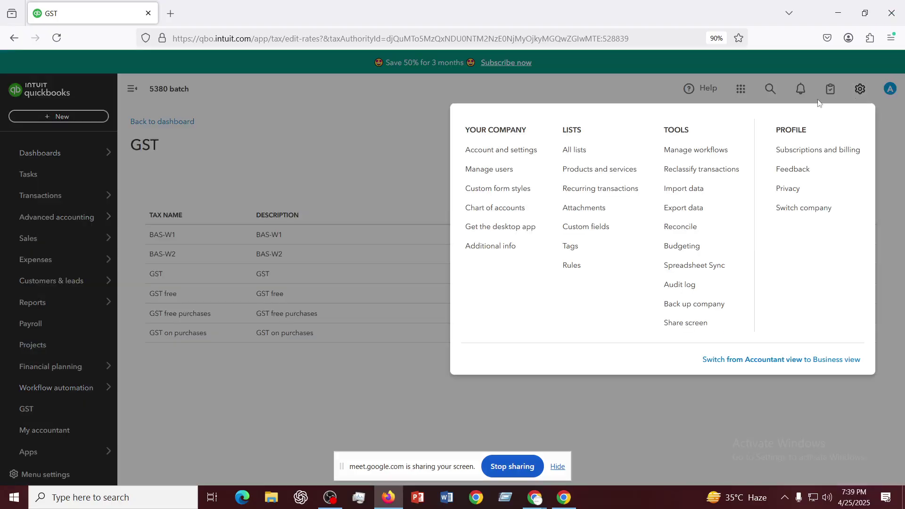
pyautogui.click(169, 129)
pyautogui.click(168, 124)
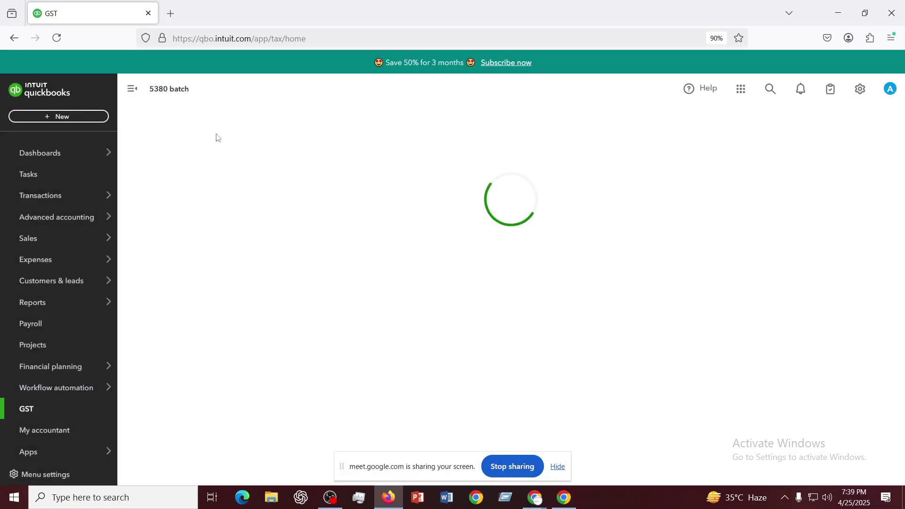
# - Start a new group tax rate and add a third tax rate row to it
pyautogui.click(887, 125)
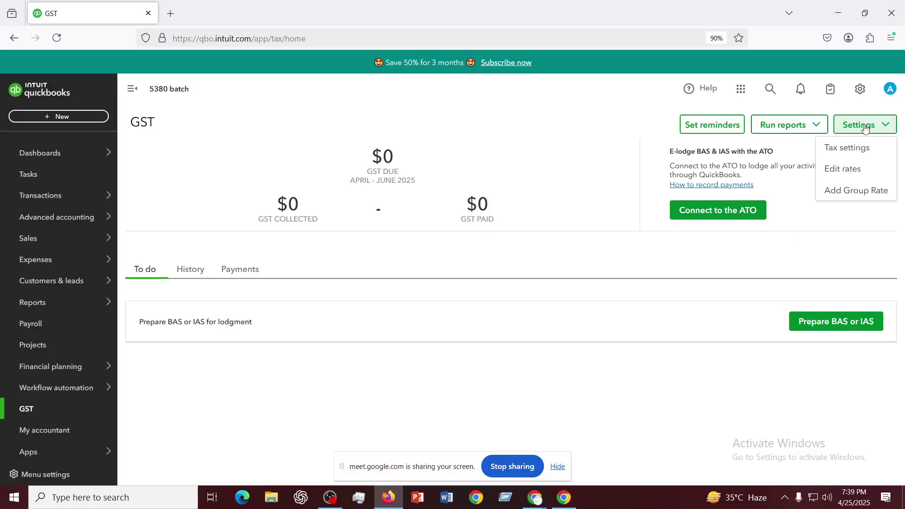
pyautogui.click(869, 195)
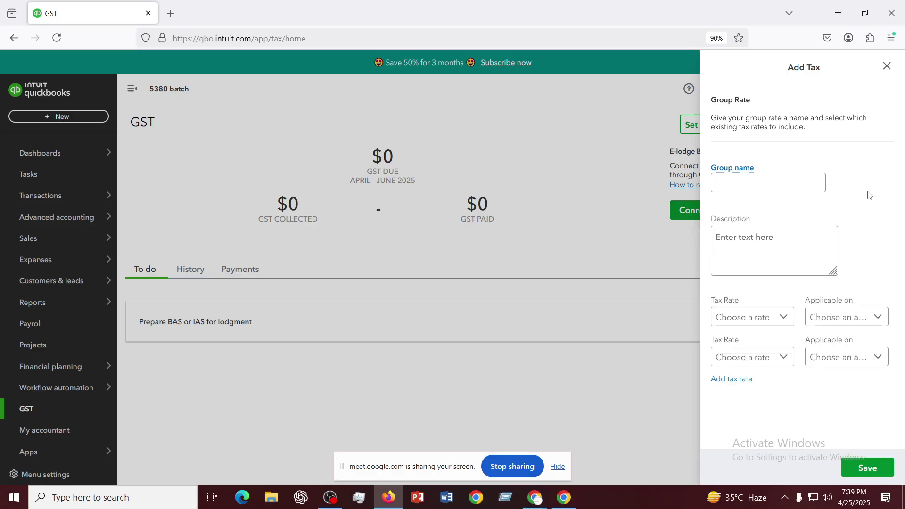
pyautogui.click(826, 260)
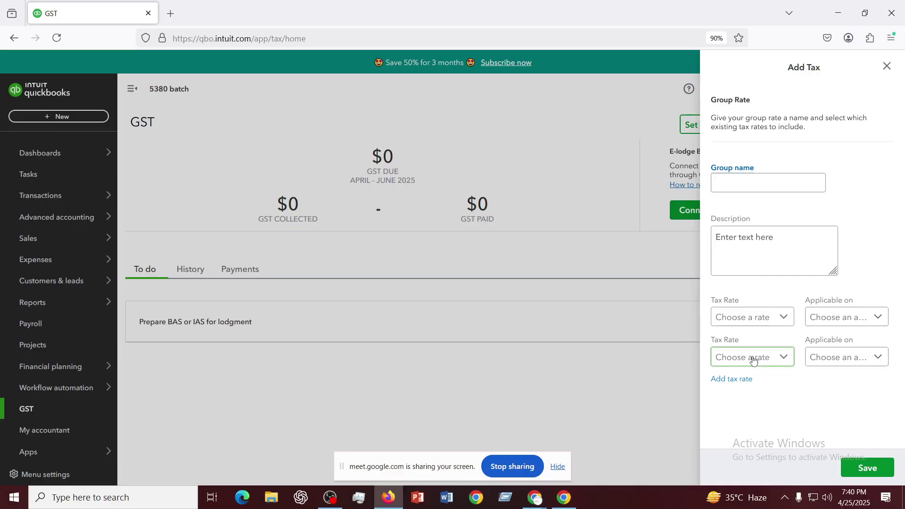
pyautogui.click(754, 317)
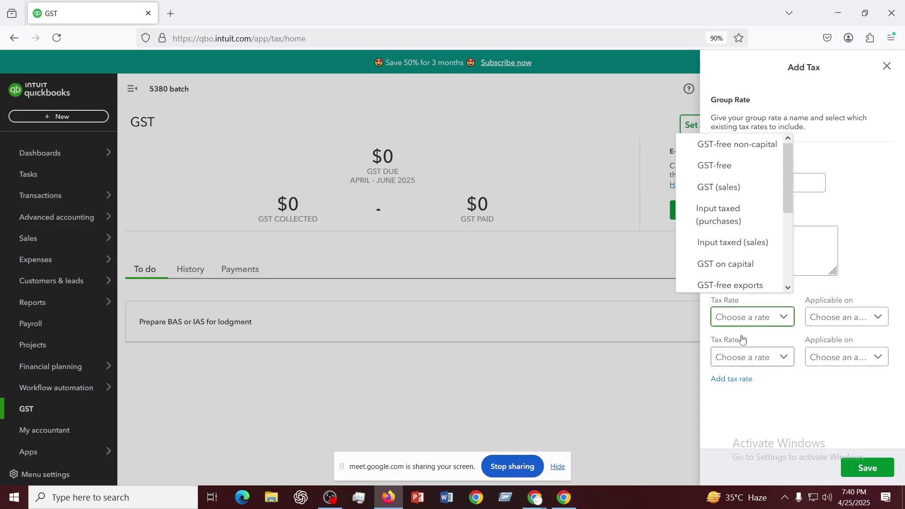
pyautogui.click(745, 380)
pyautogui.scroll(-1, 748, 330)
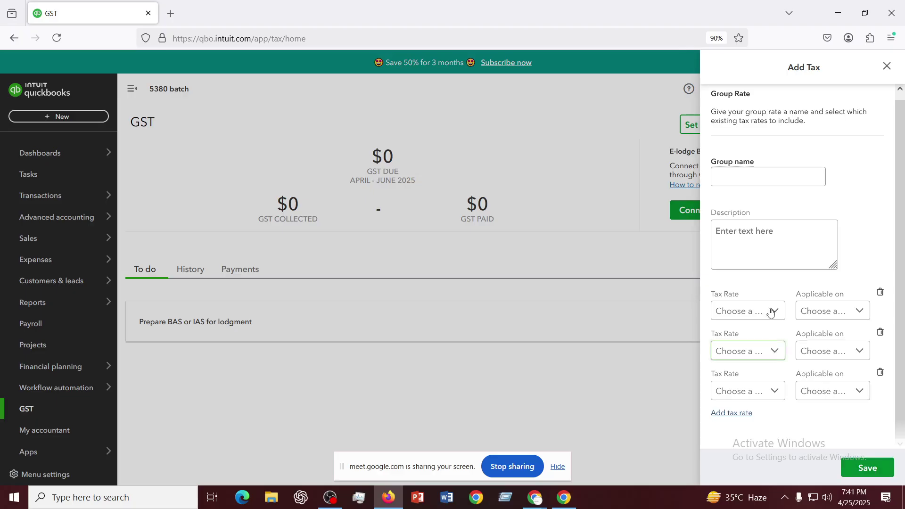
# - Set the group's first tax rate to GST (sales) and the second to Input taxed (sales), and remove the third rate row
pyautogui.click(748, 315)
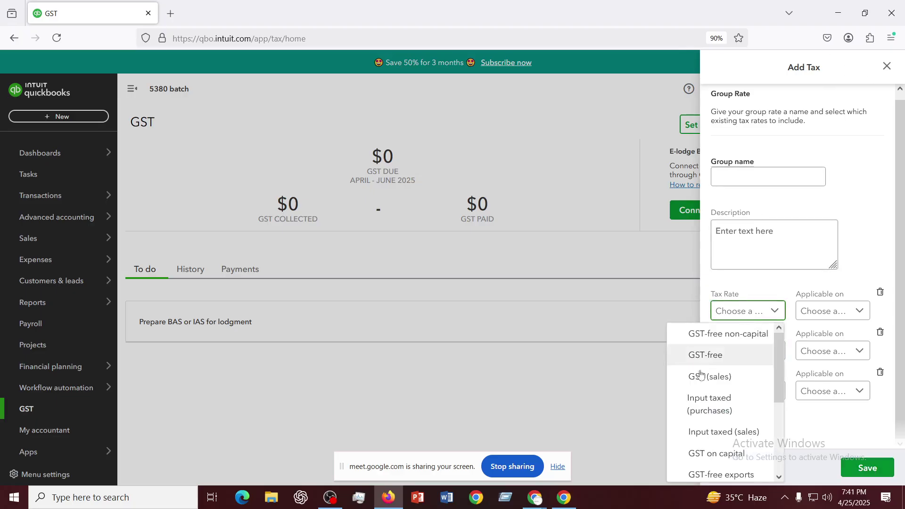
pyautogui.click(712, 381)
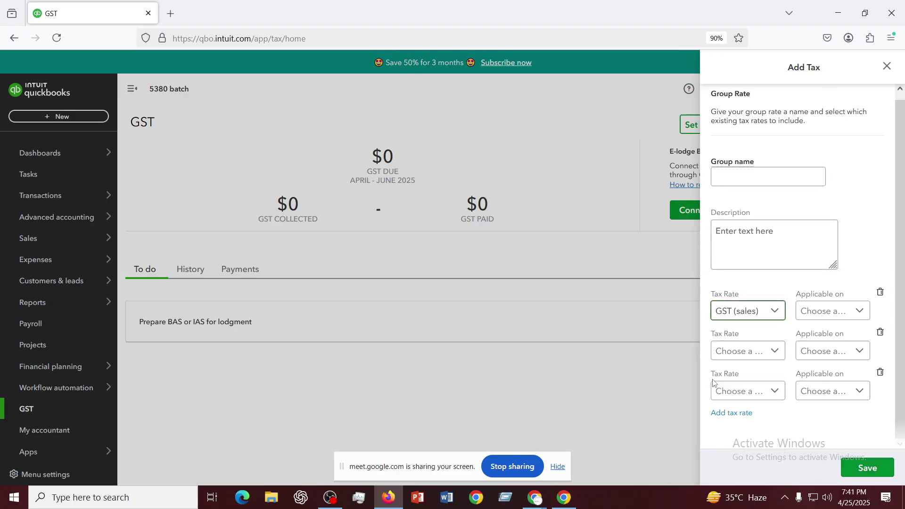
pyautogui.click(742, 351)
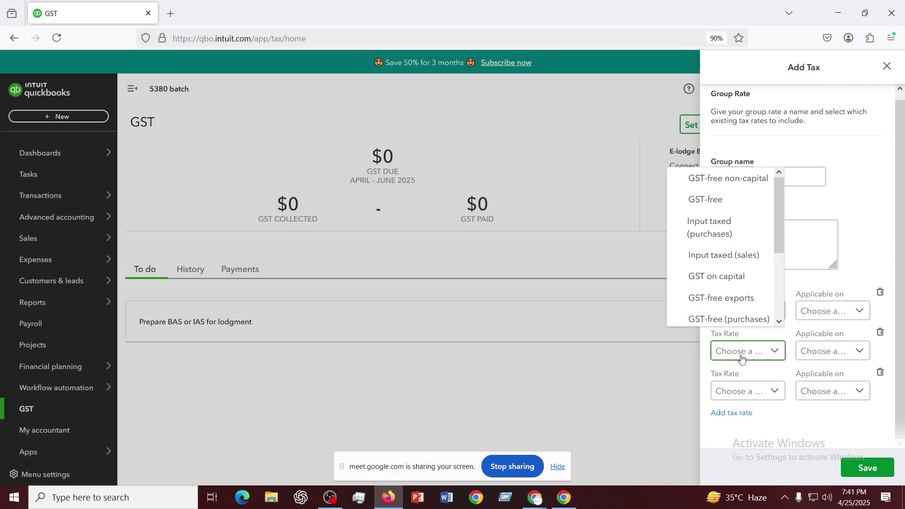
pyautogui.click(715, 261)
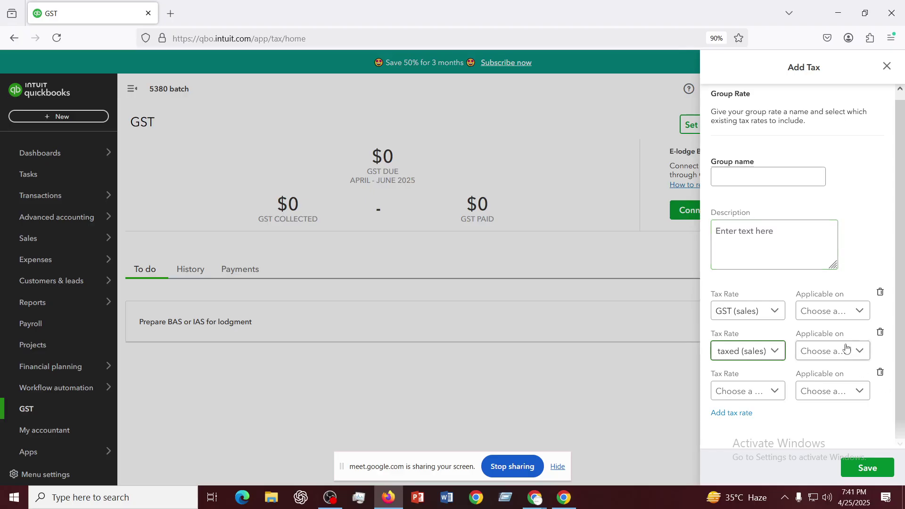
pyautogui.click(881, 373)
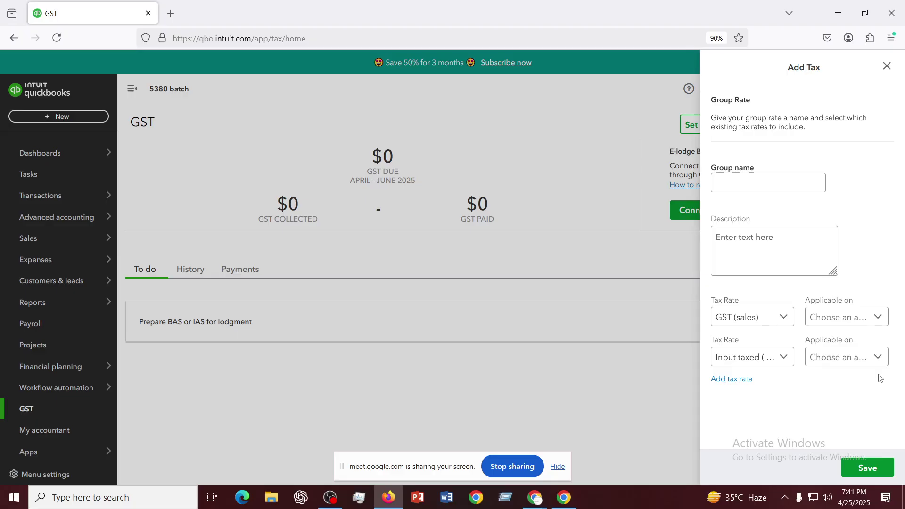
# - Make both tax rates applicable on the net amount, and try to save the group rate
pyautogui.click(850, 323)
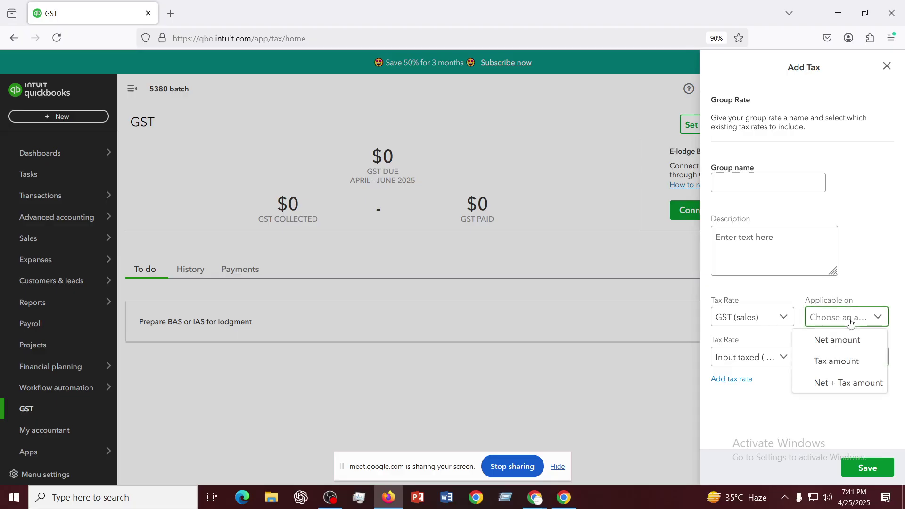
pyautogui.click(833, 346)
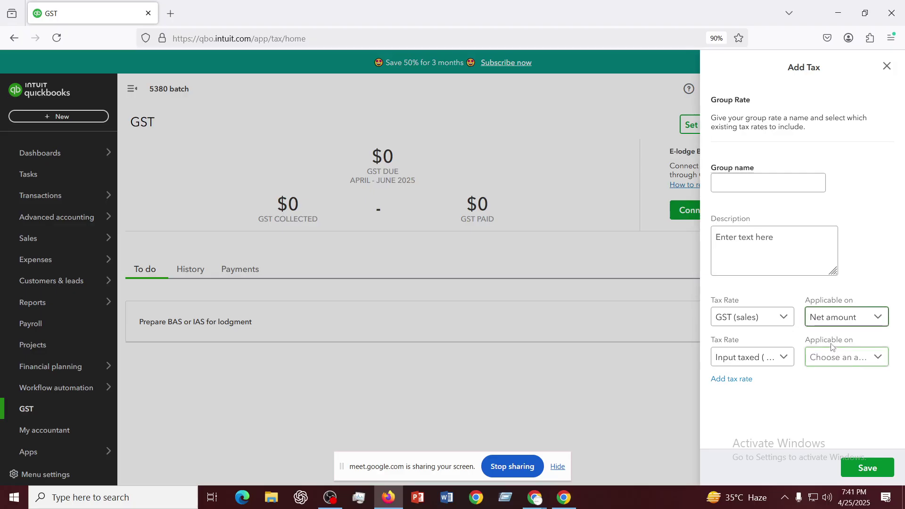
pyautogui.click(842, 362)
pyautogui.click(822, 379)
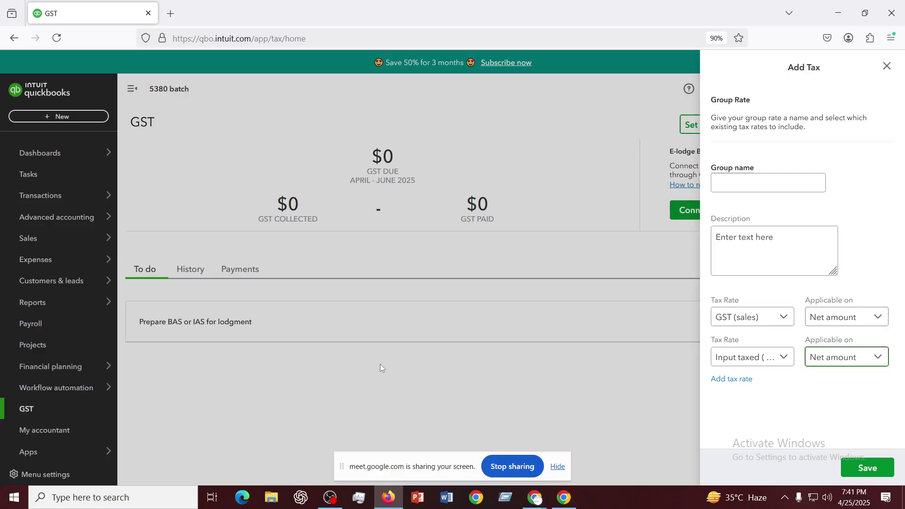
pyautogui.click(878, 474)
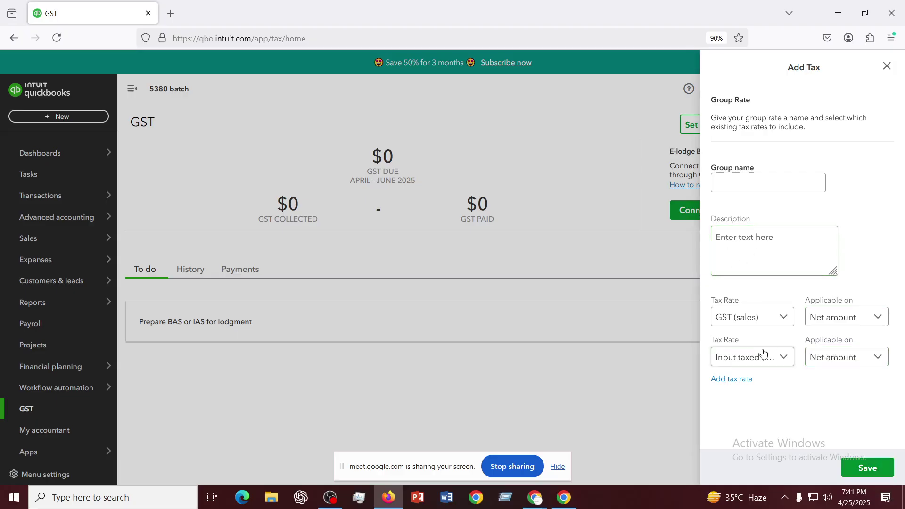
pyautogui.click(881, 474)
pyautogui.click(870, 473)
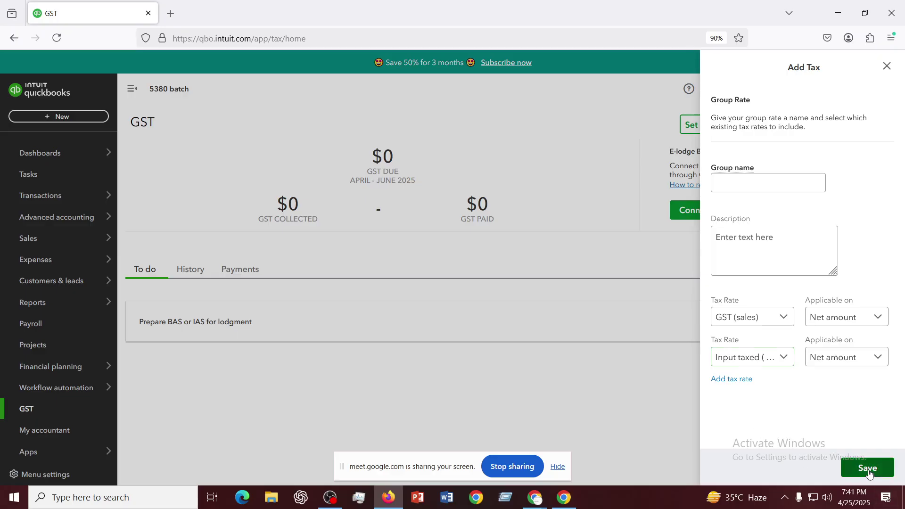
# - Change the second tax rate to GST on capital, and try again to save the group rate
pyautogui.click(752, 362)
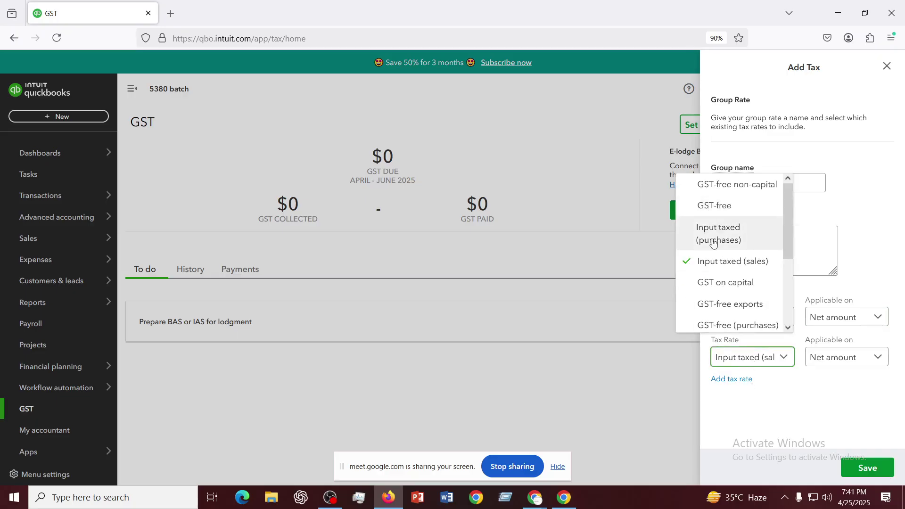
pyautogui.click(721, 283)
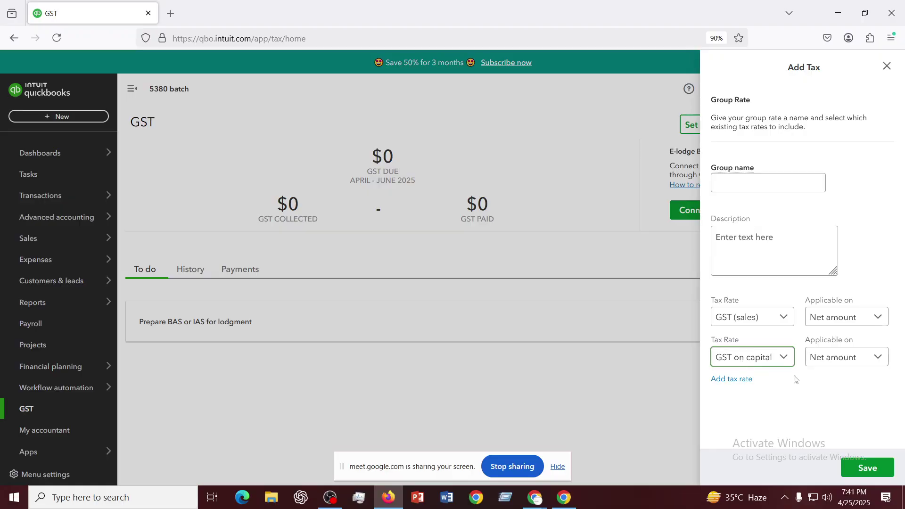
pyautogui.click(875, 472)
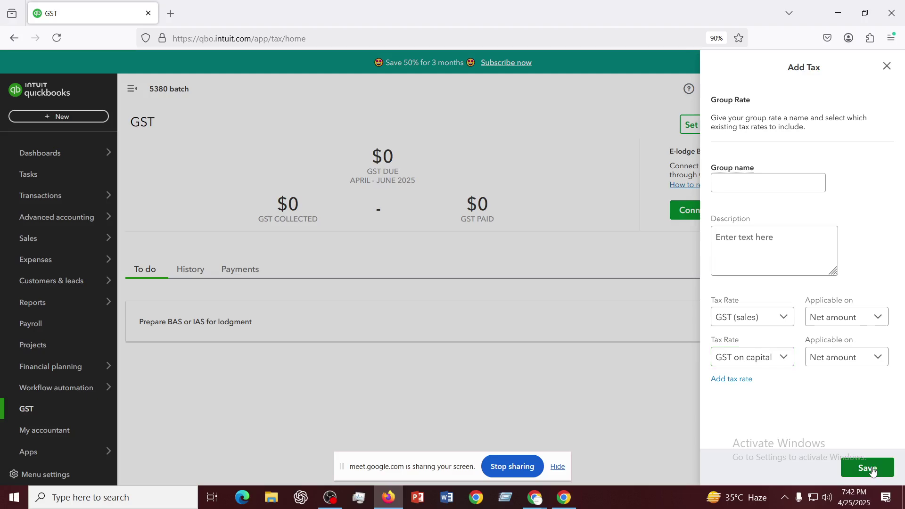
# - Change the second tax rate of the group to BAS-W1
pyautogui.click(762, 359)
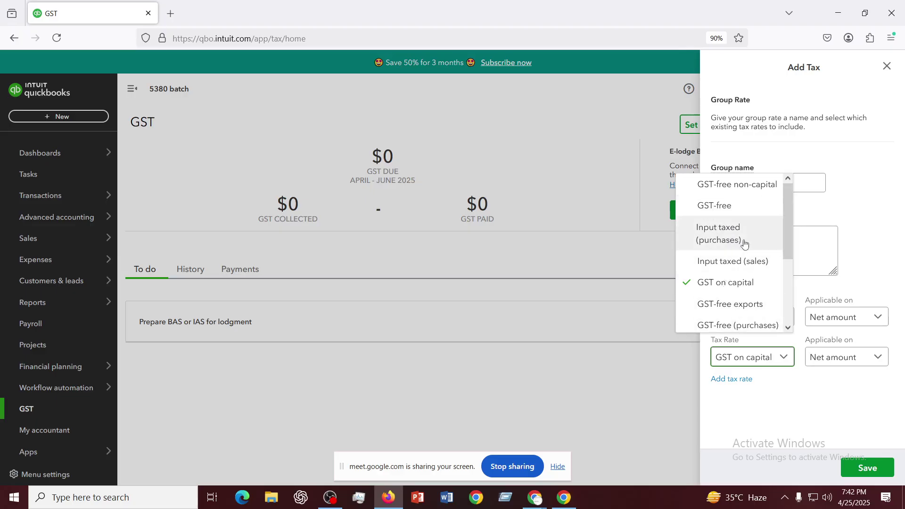
pyautogui.scroll(-2, 729, 309)
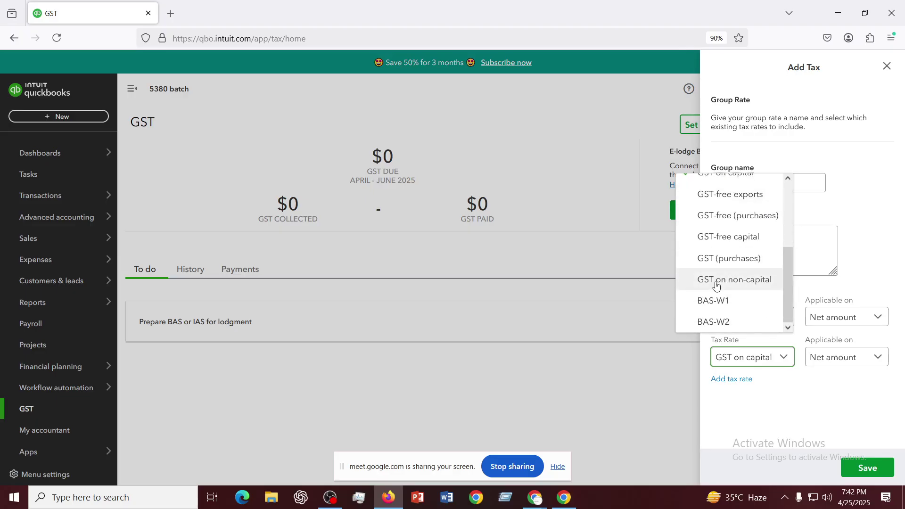
pyautogui.click(715, 301)
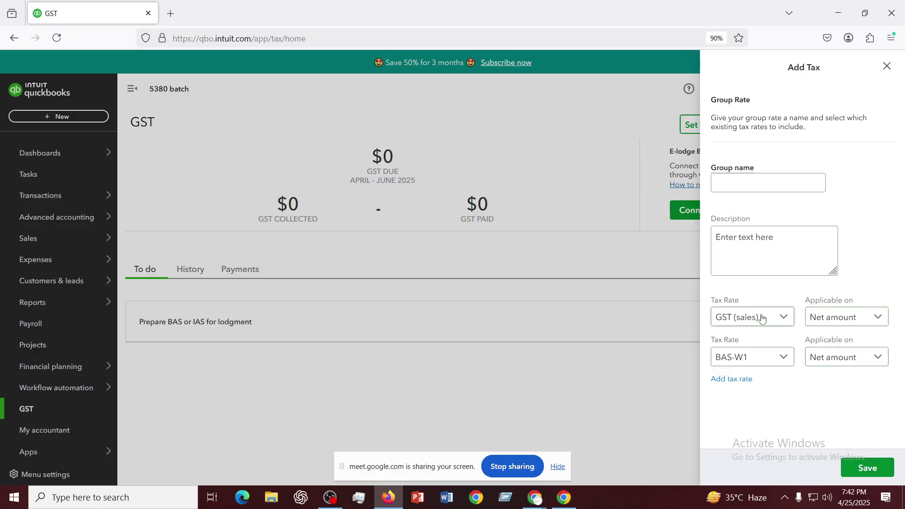
# - Set the second tax rate back to Input taxed (sales), and try once more to save the group rate
pyautogui.click(745, 357)
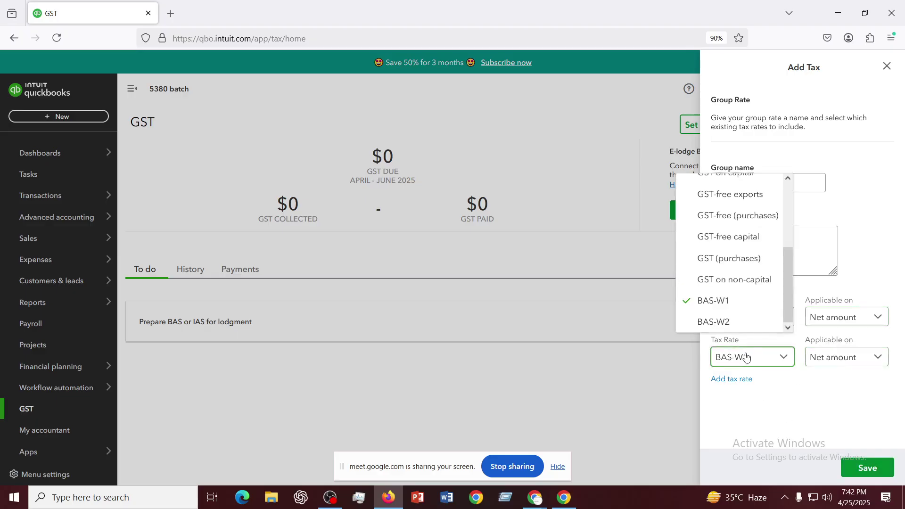
pyautogui.scroll(3, 736, 321)
pyautogui.scroll(2, 740, 289)
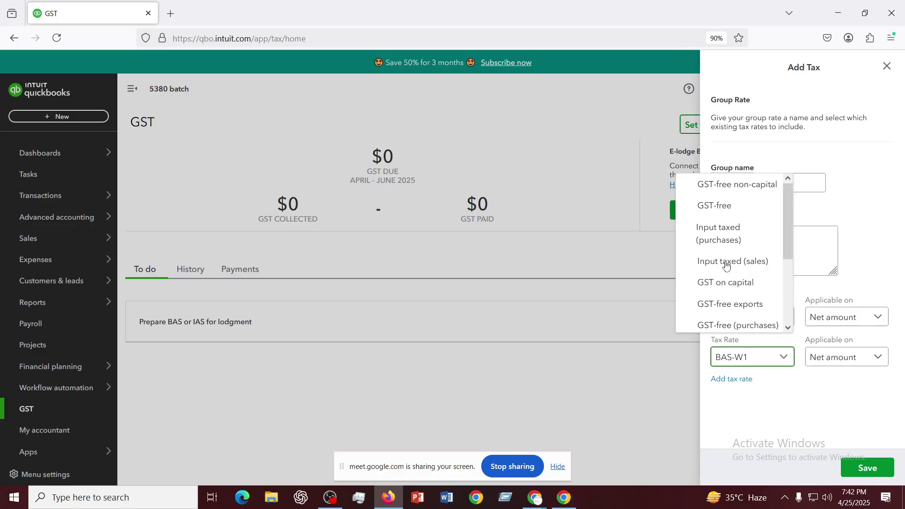
pyautogui.click(728, 271)
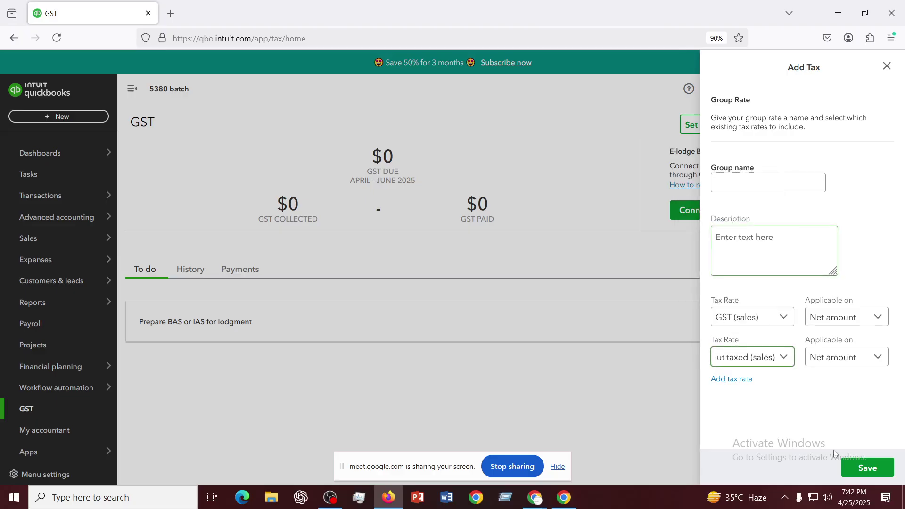
pyautogui.click(873, 475)
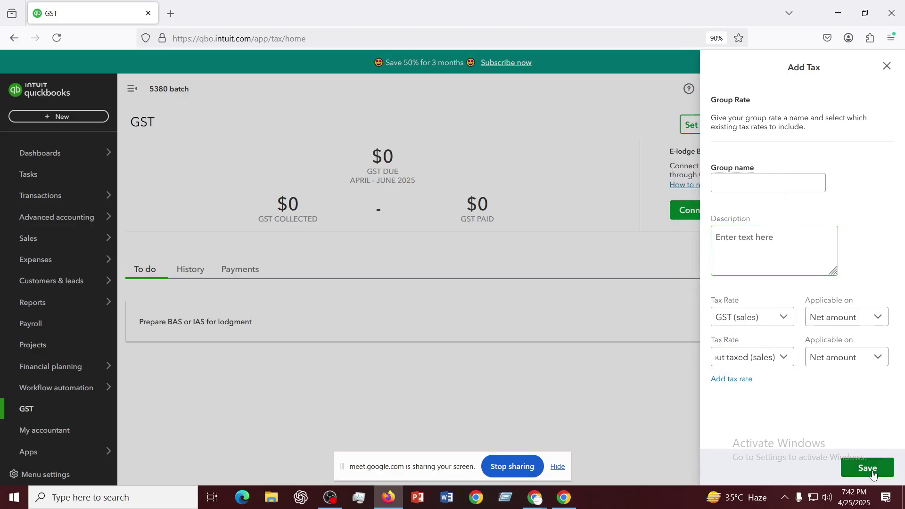
# - Close the group tax rate form without saving it
pyautogui.moveTo(754, 448); pyautogui.dragTo(732, 320)
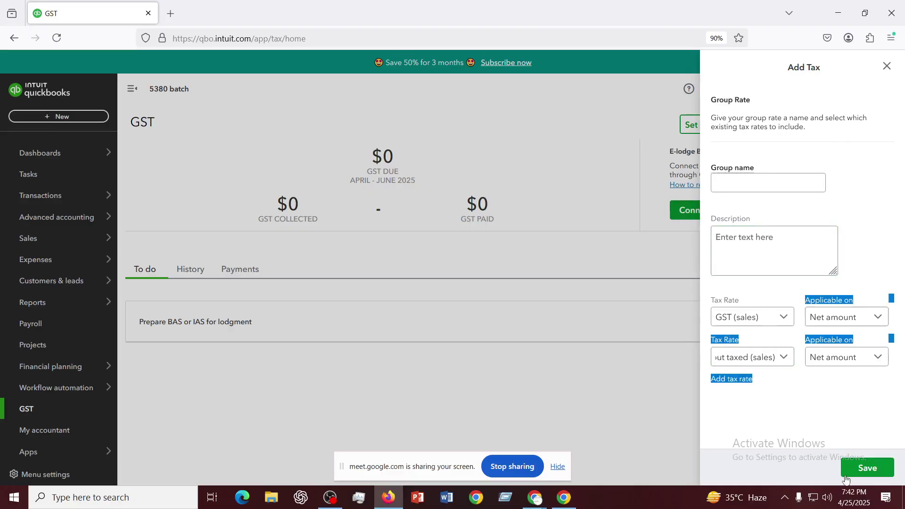
pyautogui.click(815, 383)
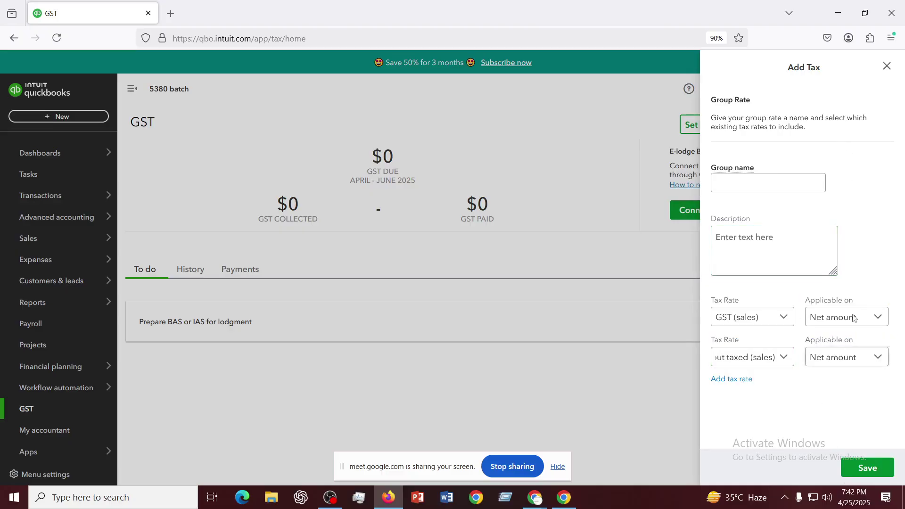
pyautogui.click(888, 66)
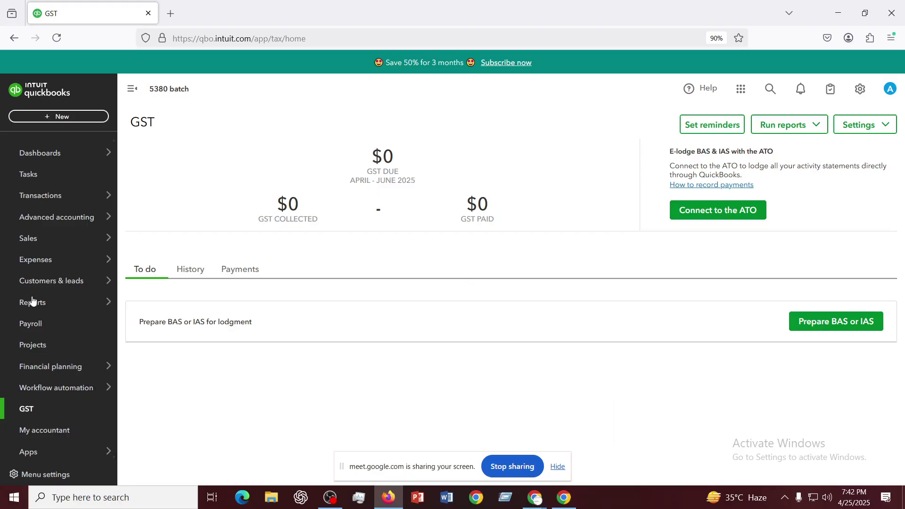
# - Open the company's list of custom form styles
pyautogui.scroll(3, 85, 334)
pyautogui.scroll(-3, 83, 334)
pyautogui.scroll(3, 82, 334)
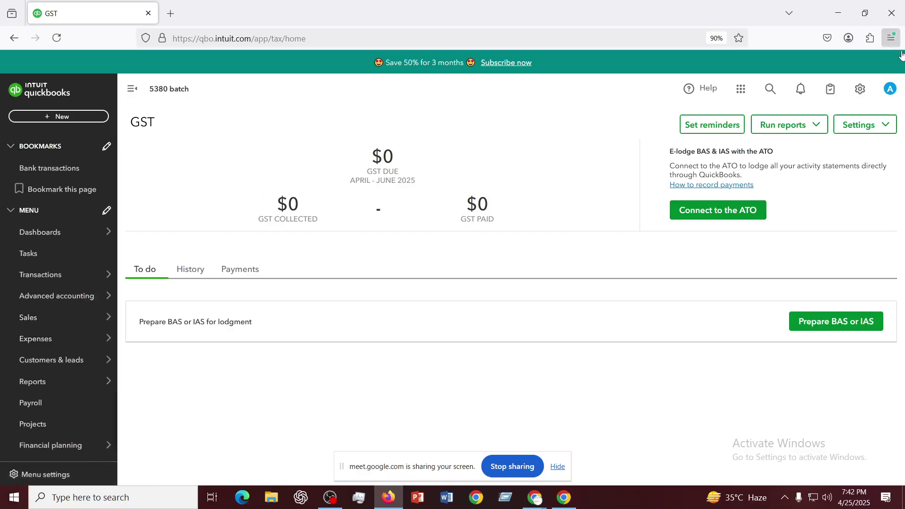
pyautogui.click(861, 90)
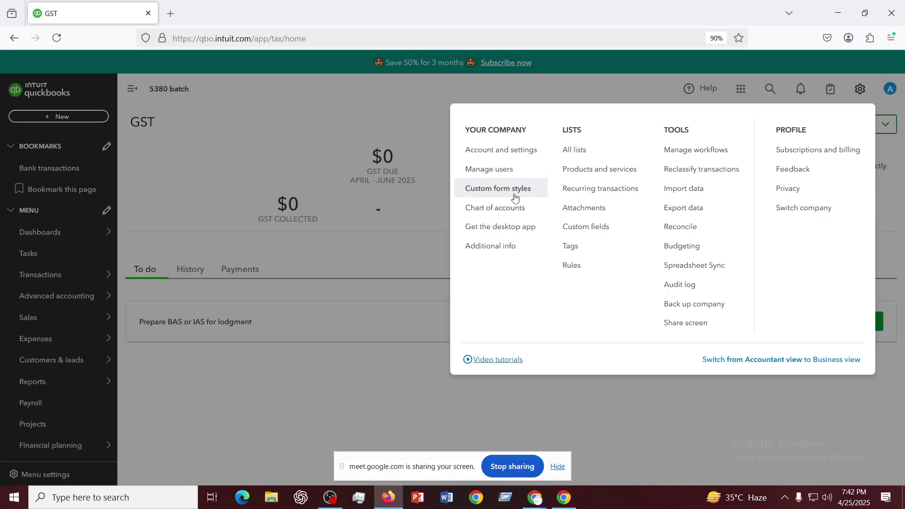
pyautogui.click(497, 189)
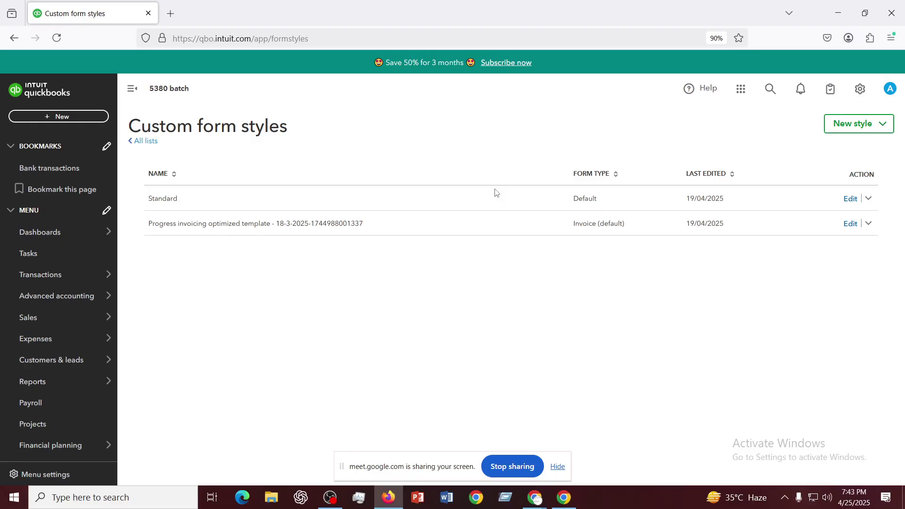
# - Start a new invoice form style and look over its preview, including the BAS summary
pyautogui.click(860, 128)
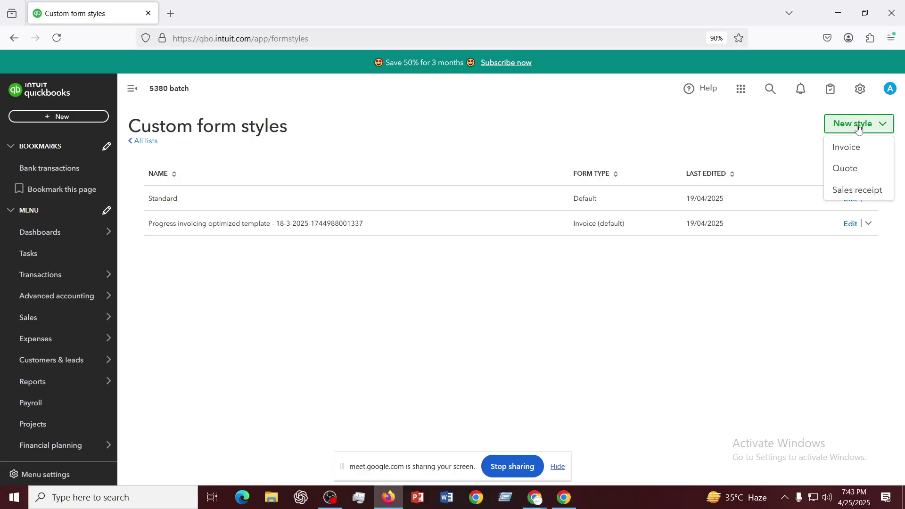
pyautogui.click(854, 147)
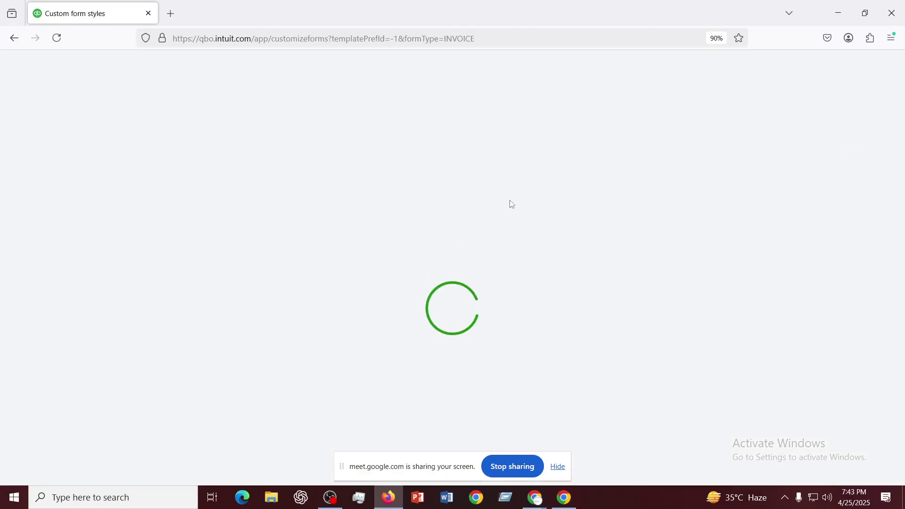
pyautogui.scroll(-3, 659, 376)
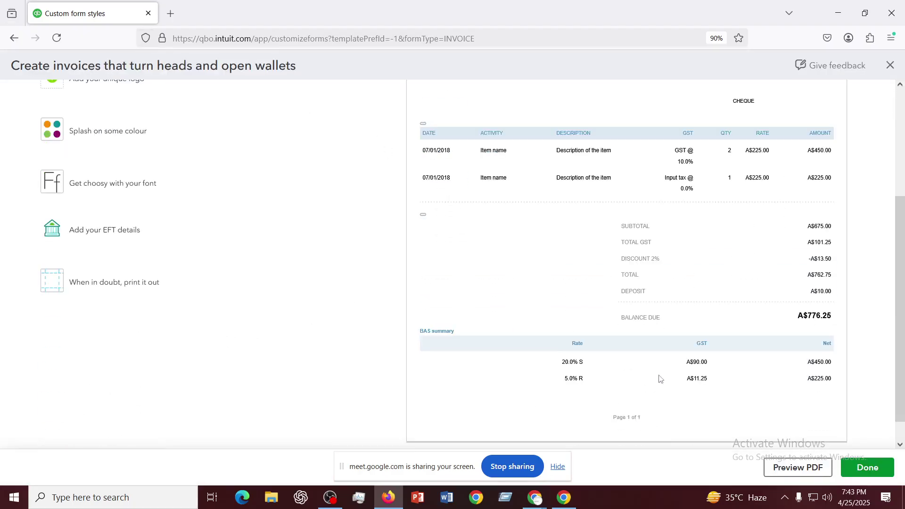
pyautogui.scroll(3, 645, 349)
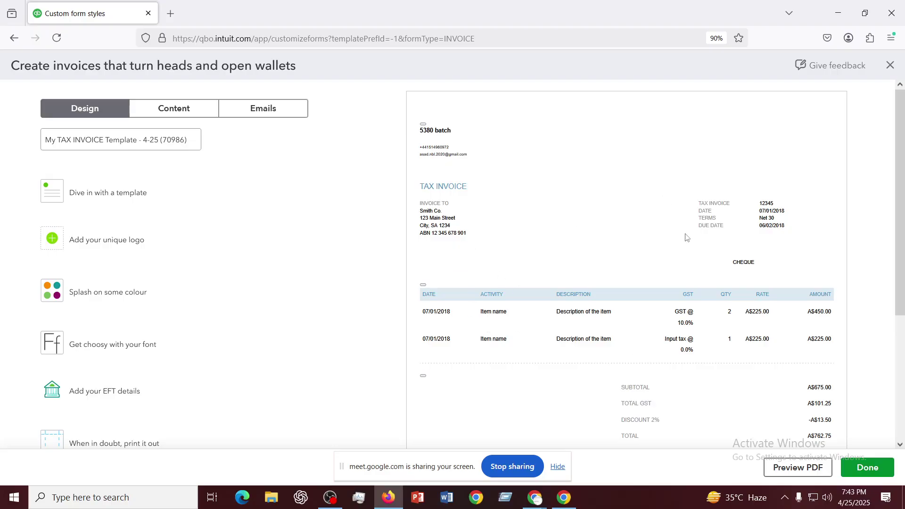
# - Try the Airy classic and Modern templates on the new invoice style, and switch it to the Bold template
pyautogui.click(93, 196)
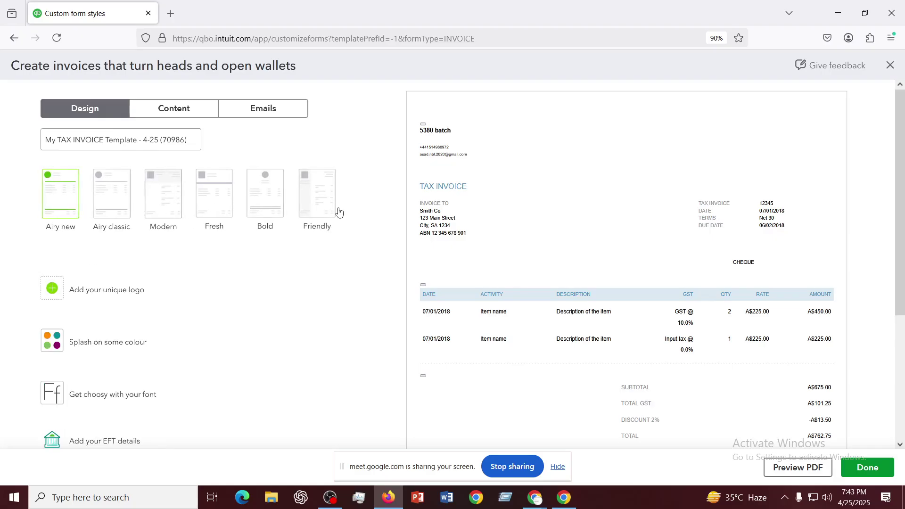
pyautogui.click(104, 200)
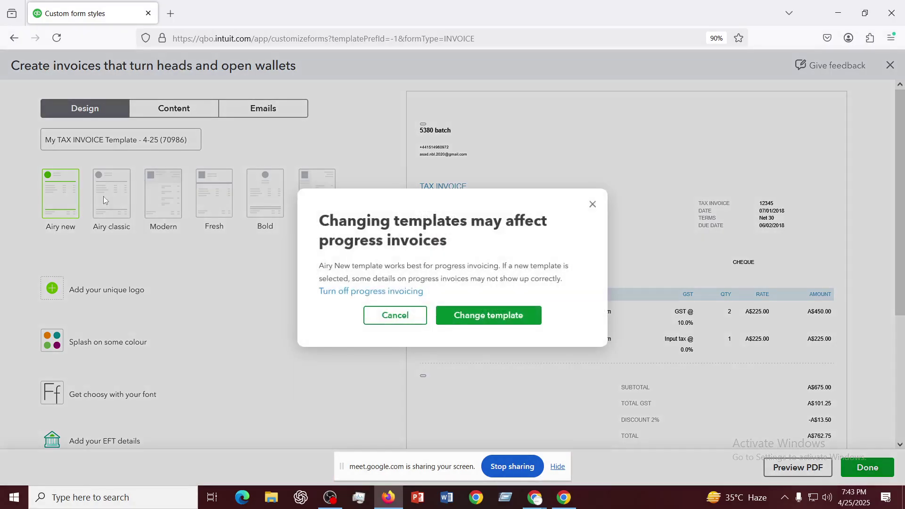
pyautogui.click(474, 316)
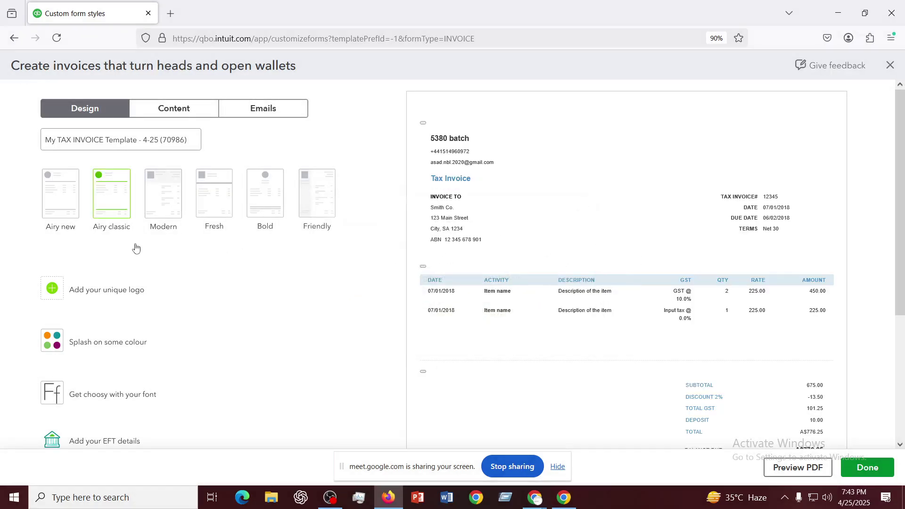
pyautogui.click(171, 193)
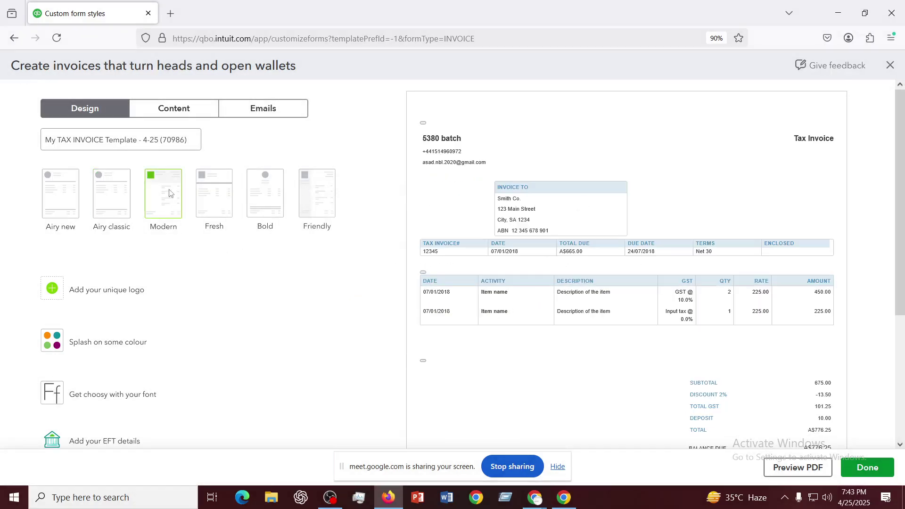
pyautogui.click(265, 197)
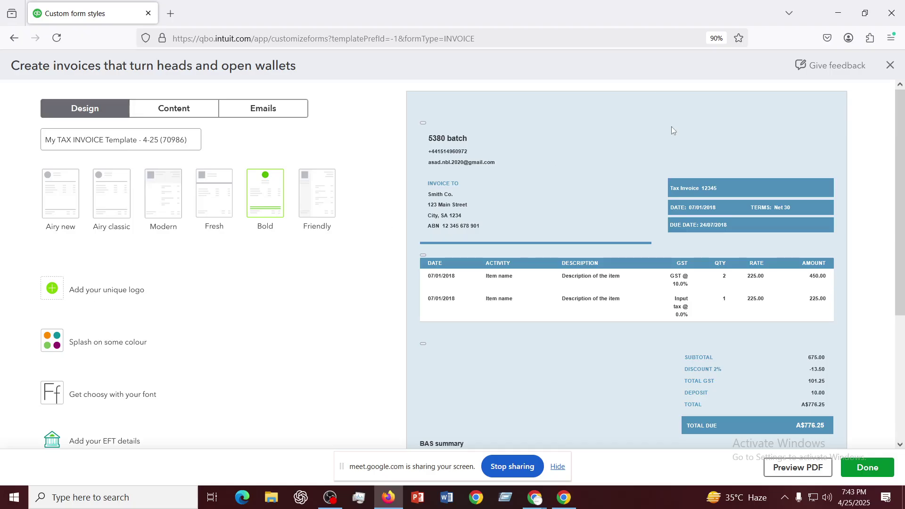
# - Look over the invoice style's logo area, remaining design options and editable content sections
pyautogui.click(102, 297)
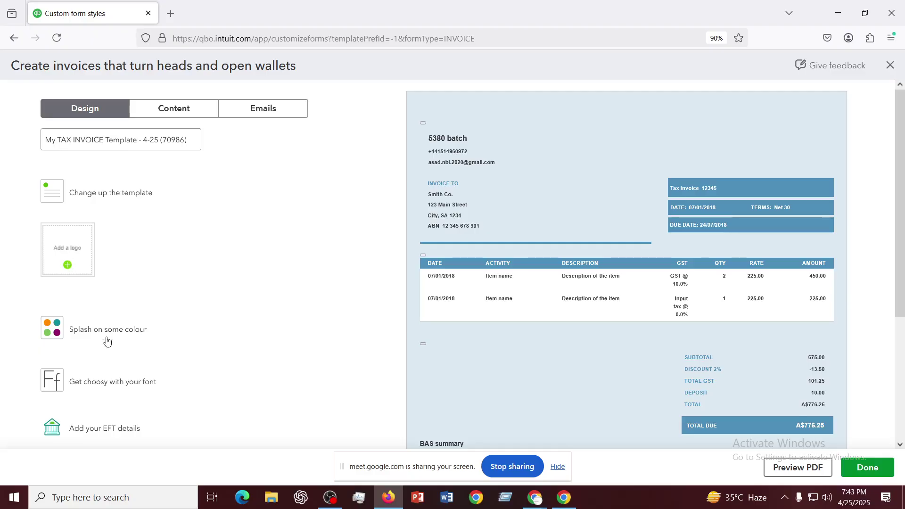
pyautogui.scroll(-2, 107, 340)
pyautogui.scroll(2, 107, 340)
pyautogui.click(157, 104)
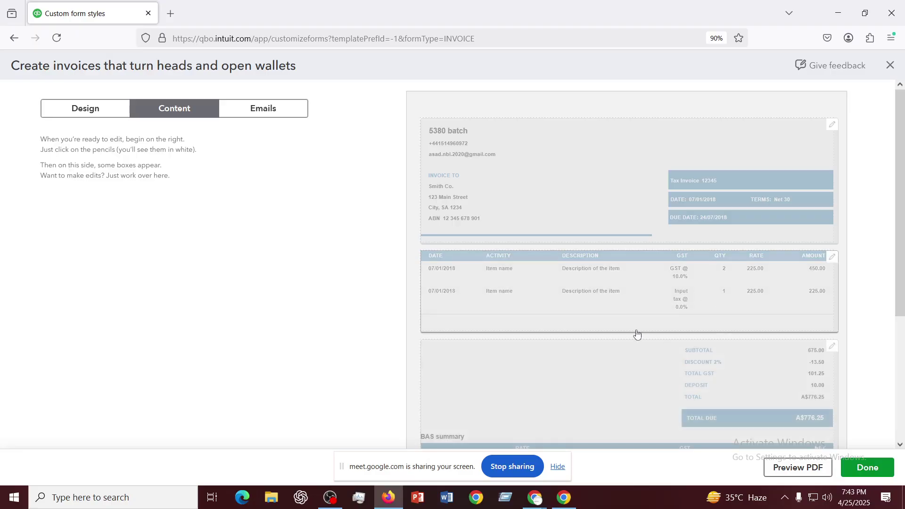
# - Review the invoice style's email settings and standard message to the customer, and finish the style
pyautogui.click(254, 118)
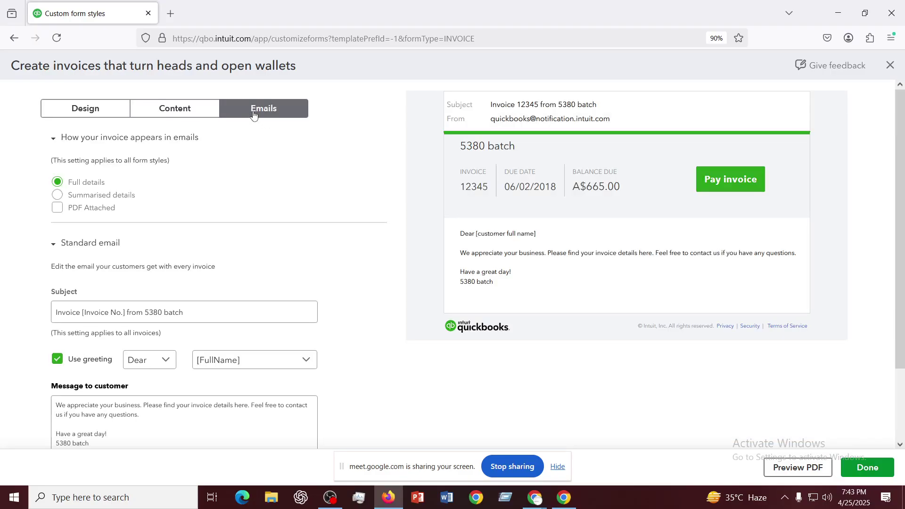
pyautogui.scroll(-1, 159, 303)
pyautogui.scroll(-2, 159, 303)
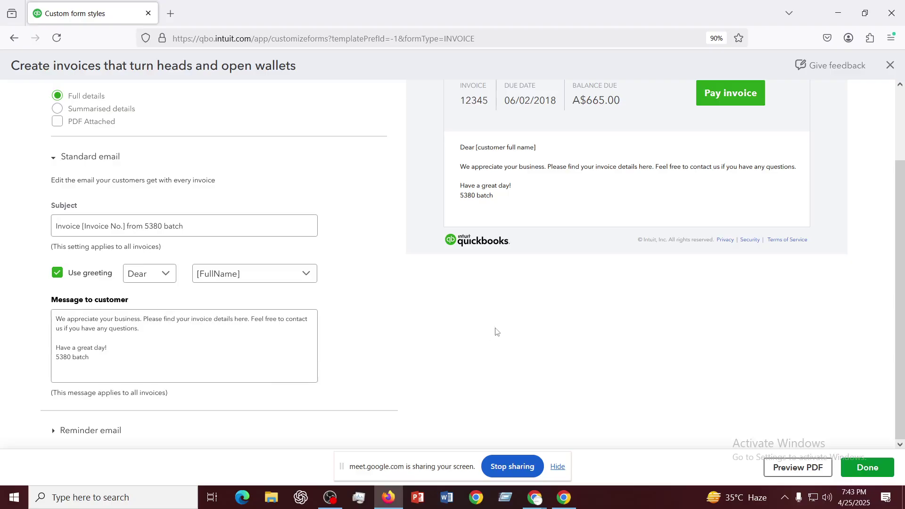
pyautogui.click(84, 334)
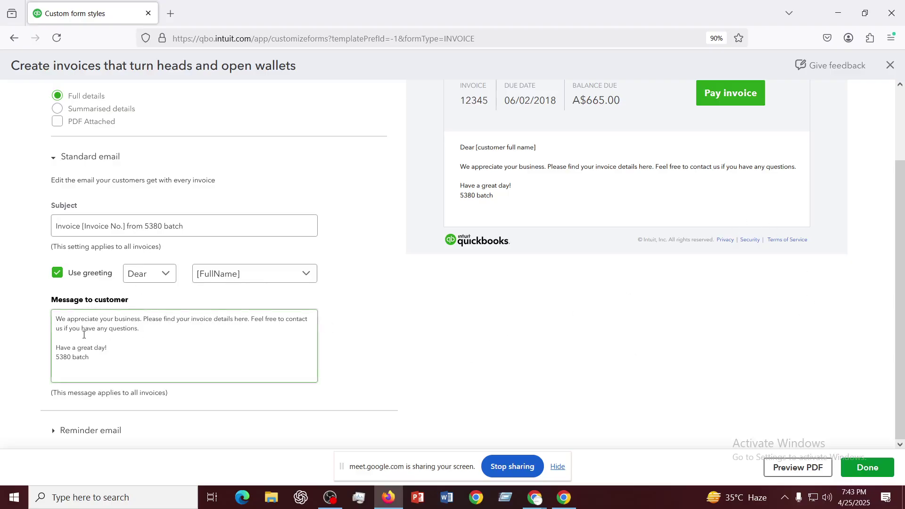
pyautogui.moveTo(56, 320); pyautogui.dragTo(108, 364)
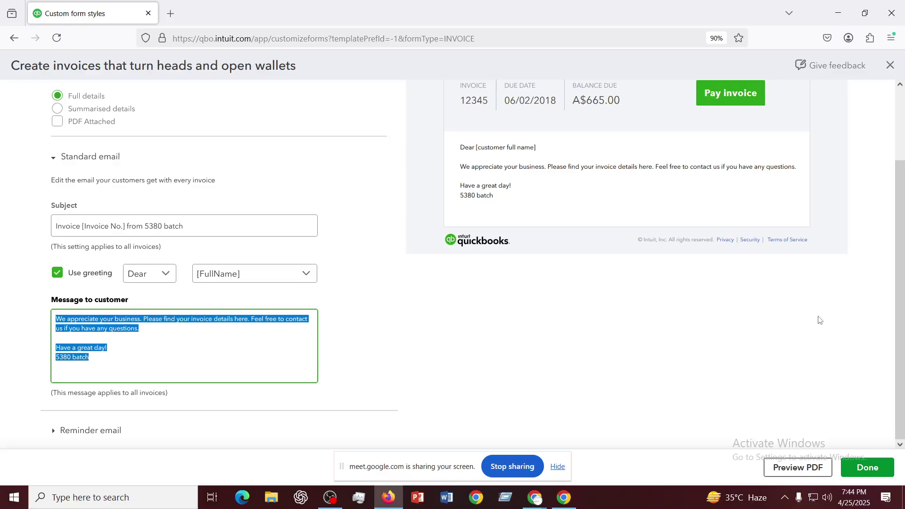
pyautogui.click(879, 470)
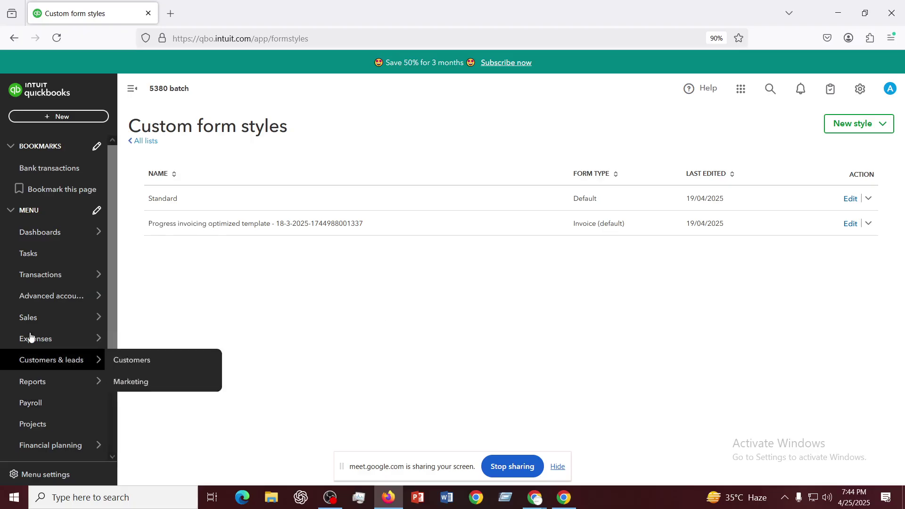
pyautogui.moveTo(38, 327)
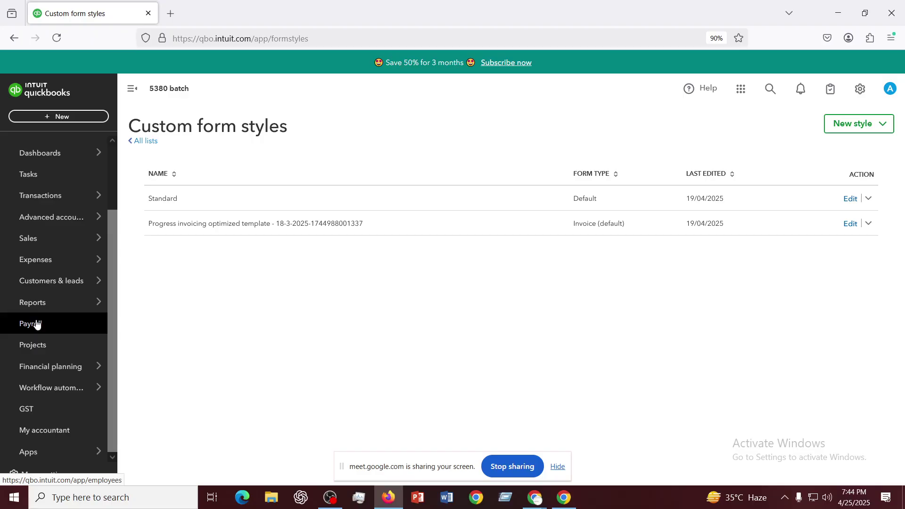
pyautogui.scroll(2, 36, 324)
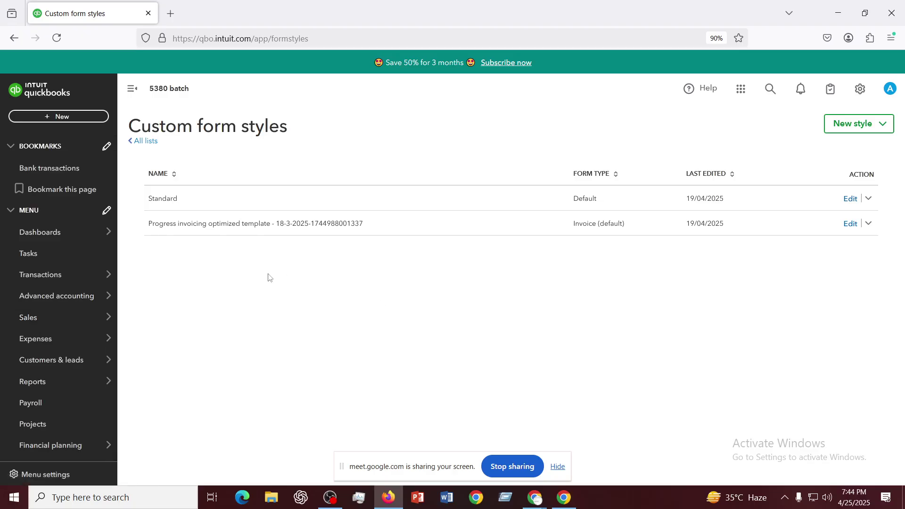
pyautogui.scroll(-3, 38, 325)
pyautogui.scroll(2, 28, 323)
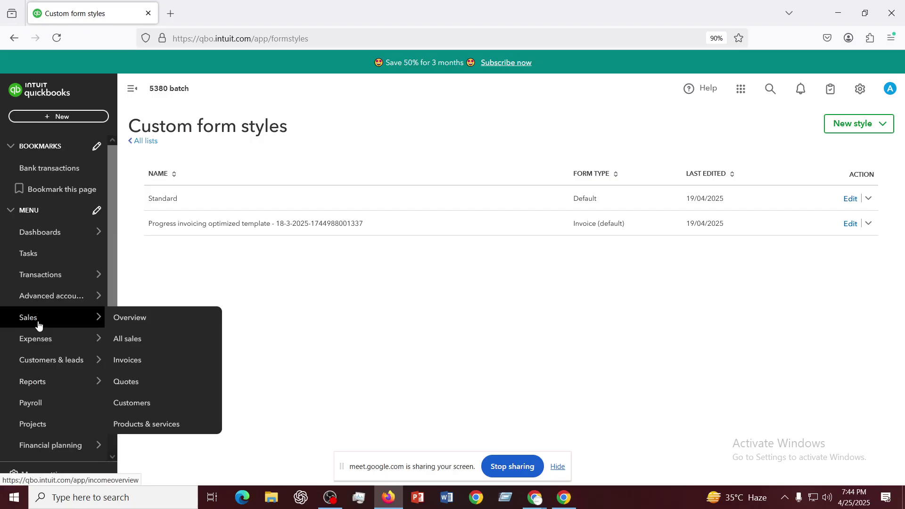
pyautogui.scroll(-2, 33, 303)
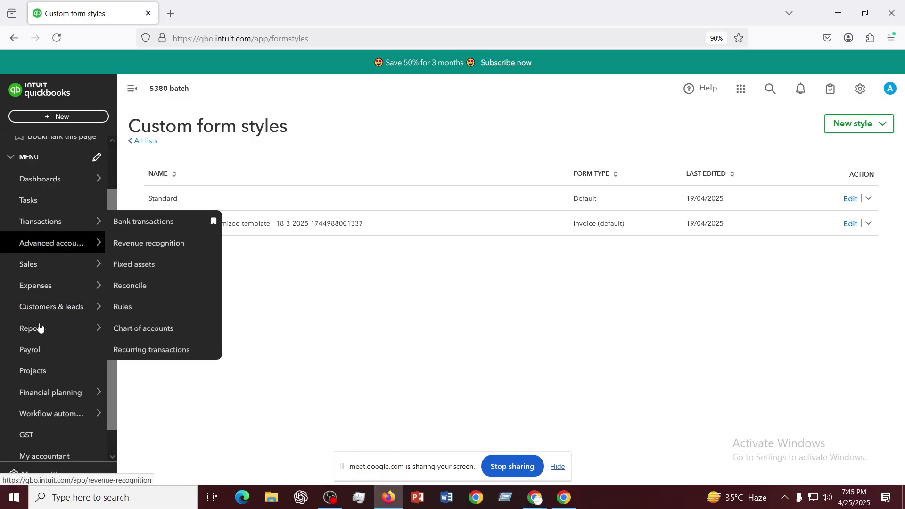
pyautogui.scroll(-1, 34, 383)
pyautogui.scroll(2, 35, 385)
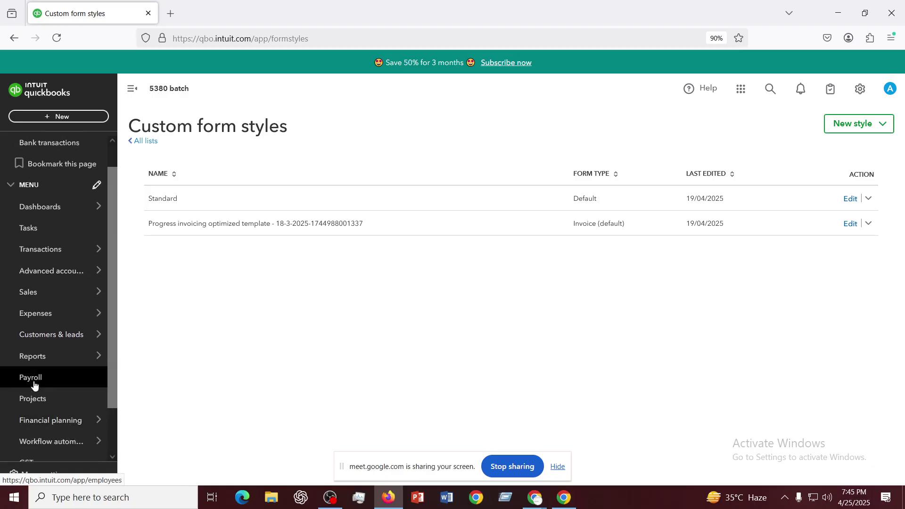
# - Open the chart of accounts in a separate browser tab and look through its list of accounts
pyautogui.moveTo(43, 248)
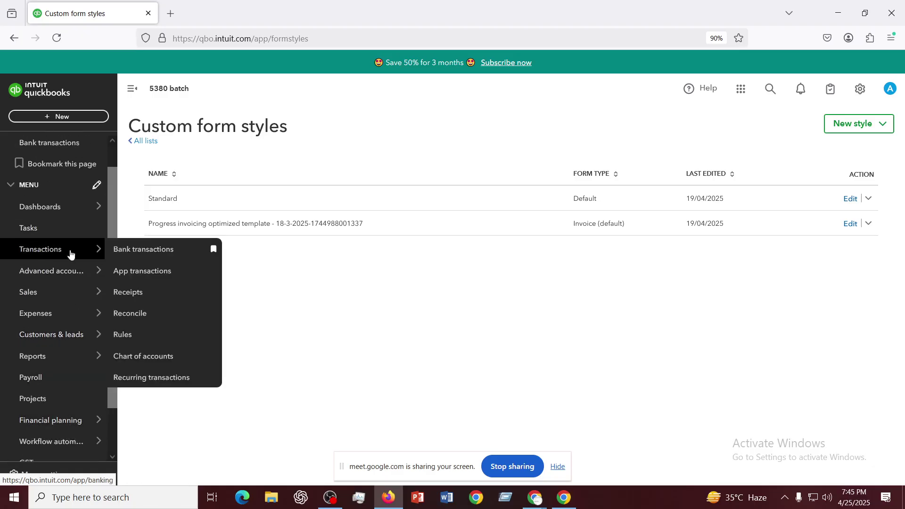
pyautogui.rightClick(156, 362)
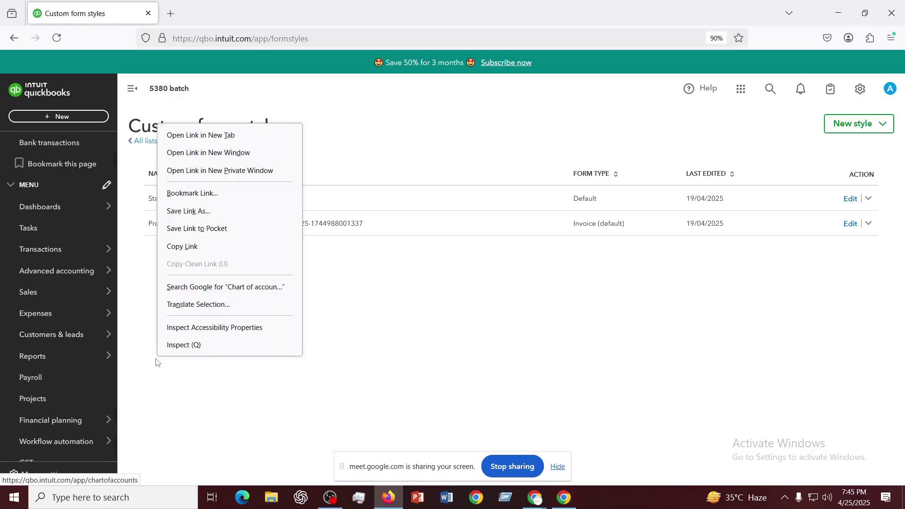
pyautogui.click(198, 136)
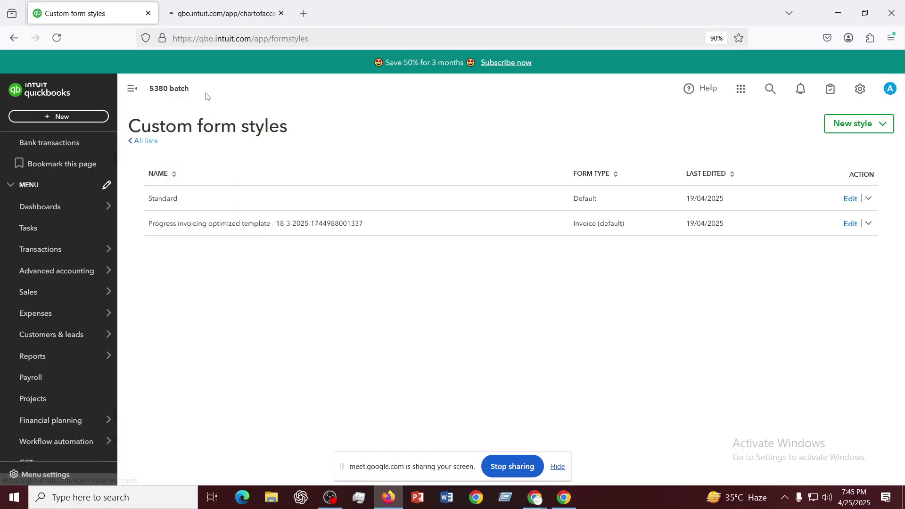
pyautogui.click(212, 12)
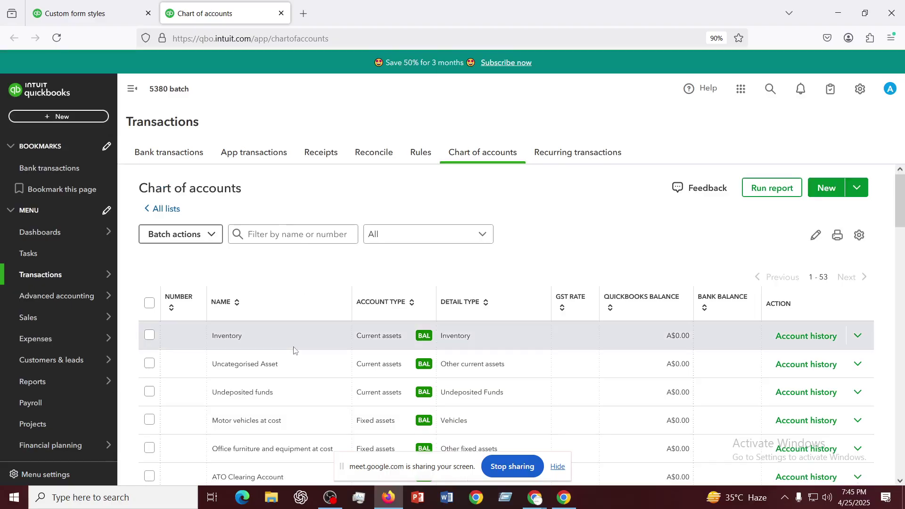
pyautogui.scroll(-8, 294, 347)
pyautogui.scroll(-4, 294, 347)
pyautogui.scroll(15, 293, 347)
# - Start a new account in the chart of accounts and name it Office Expenses
pyautogui.click(828, 191)
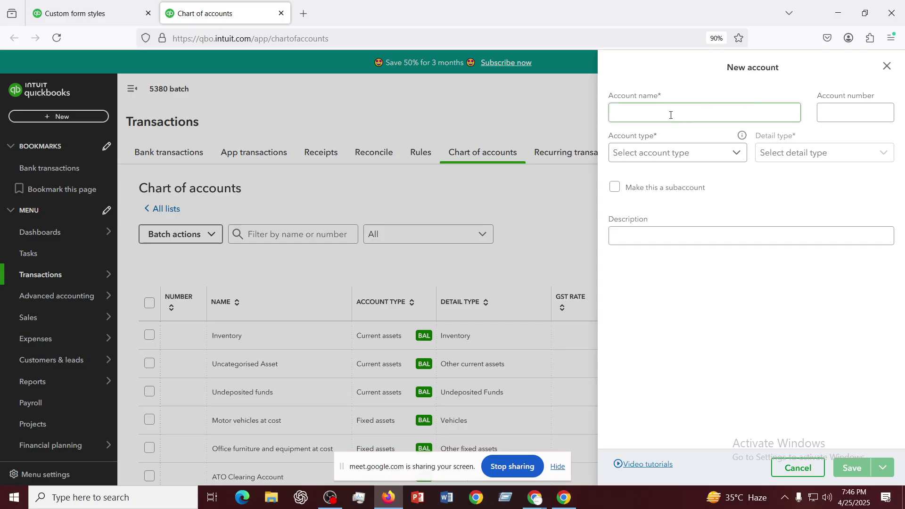
pyautogui.click(671, 115)
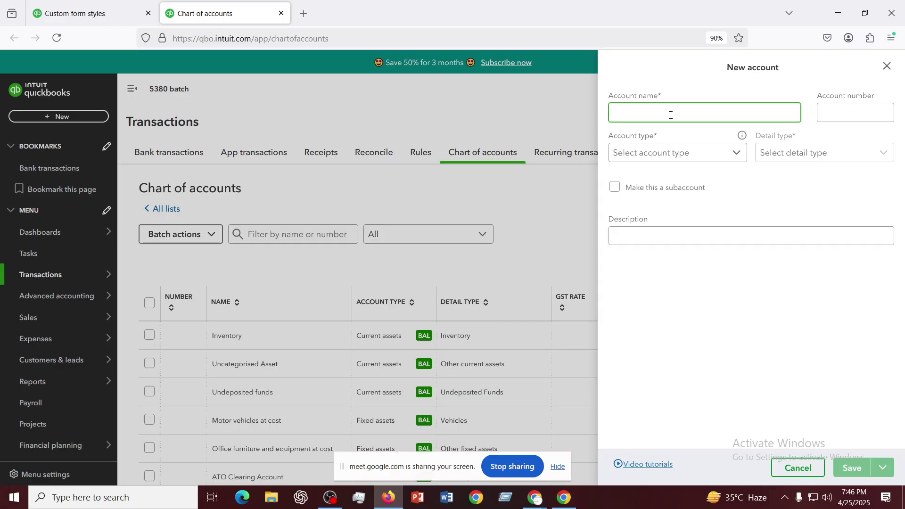
pyautogui.write('Office')
pyautogui.write('Expenses')
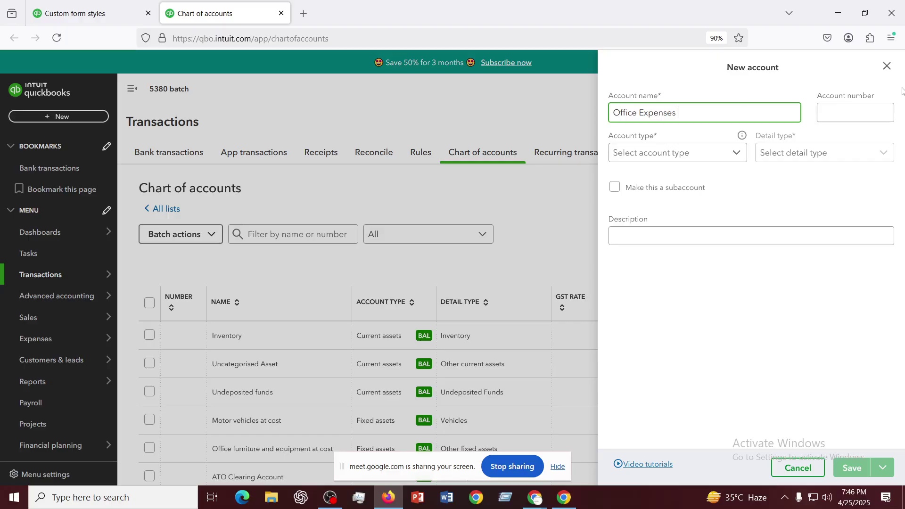
# - Try 10001, 2001 and 3001 as example numbers for the new account, and set its number to 5001
pyautogui.click(847, 110)
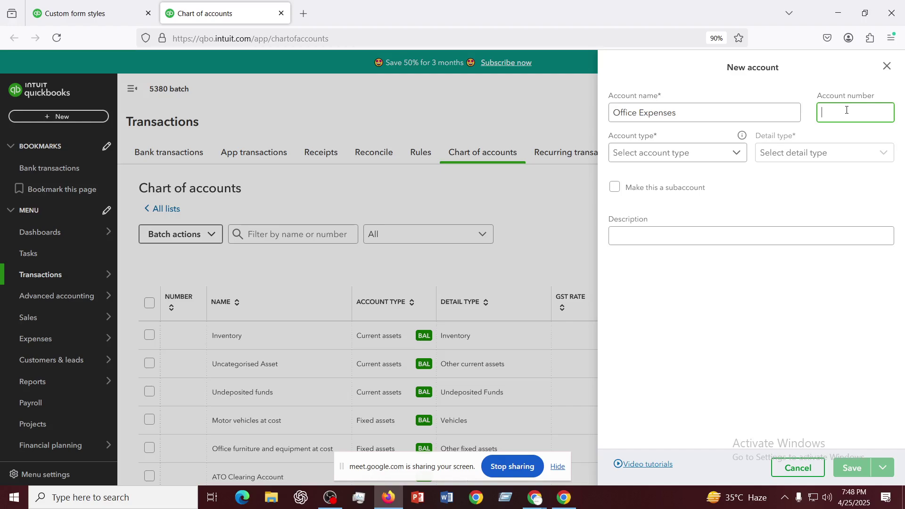
pyautogui.write('1000')
pyautogui.write('1')
pyautogui.press('BackSpace')
pyautogui.press('BackSpace')
pyautogui.press('BackSpace')
pyautogui.press('BackSpace')
pyautogui.press('BackSpace')
pyautogui.press('BackSpace')
pyautogui.write('2001')
pyautogui.press('BackSpace')
pyautogui.press('BackSpace')
pyautogui.press('BackSpace')
pyautogui.press('BackSpace')
pyautogui.write('3001')
pyautogui.press('BackSpace')
pyautogui.press('BackSpace')
pyautogui.press('BackSpace')
pyautogui.press('BackSpace')
pyautogui.write('5001')
# - Set the new account's type to Expenses
pyautogui.click(679, 152)
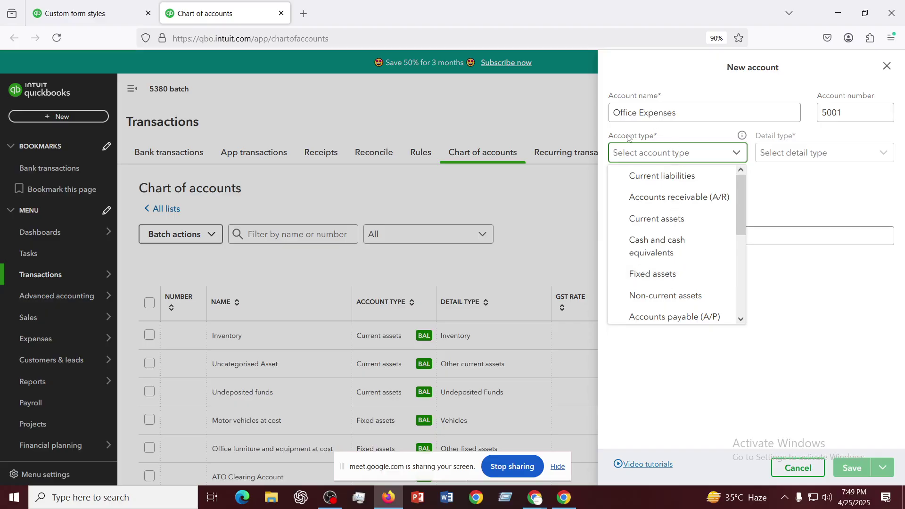
pyautogui.moveTo(609, 136); pyautogui.dragTo(672, 144)
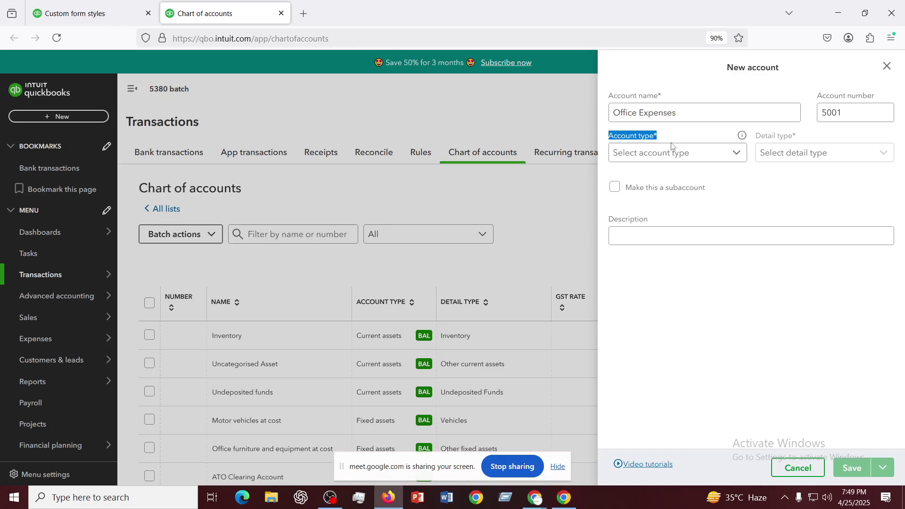
pyautogui.click(673, 152)
pyautogui.scroll(-3, 663, 279)
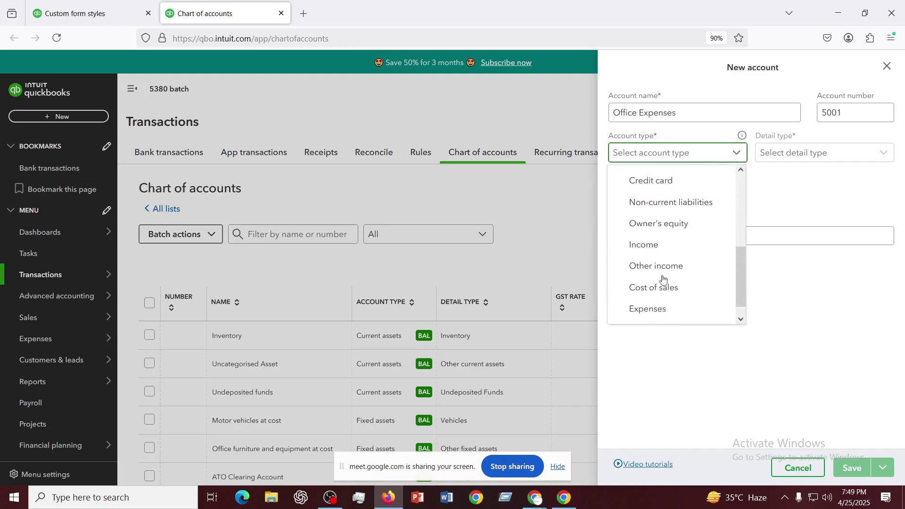
pyautogui.click(651, 311)
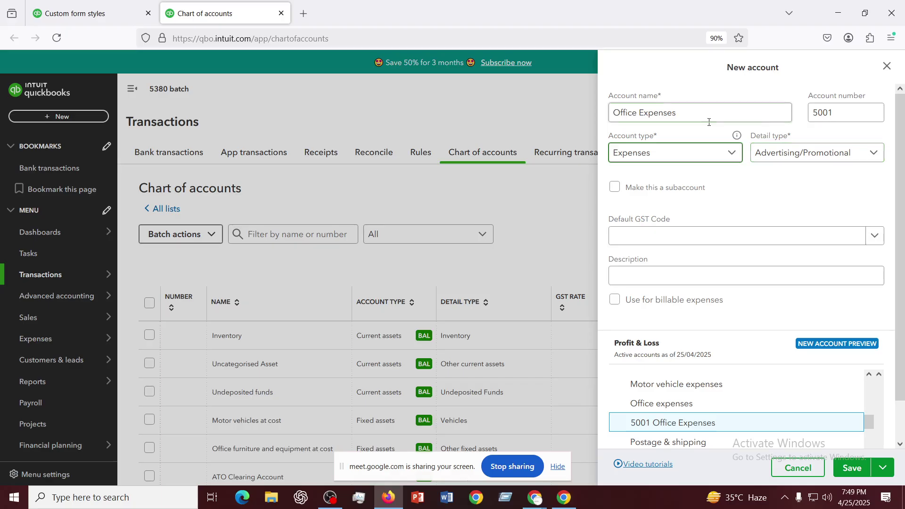
pyautogui.moveTo(610, 141); pyautogui.dragTo(658, 140)
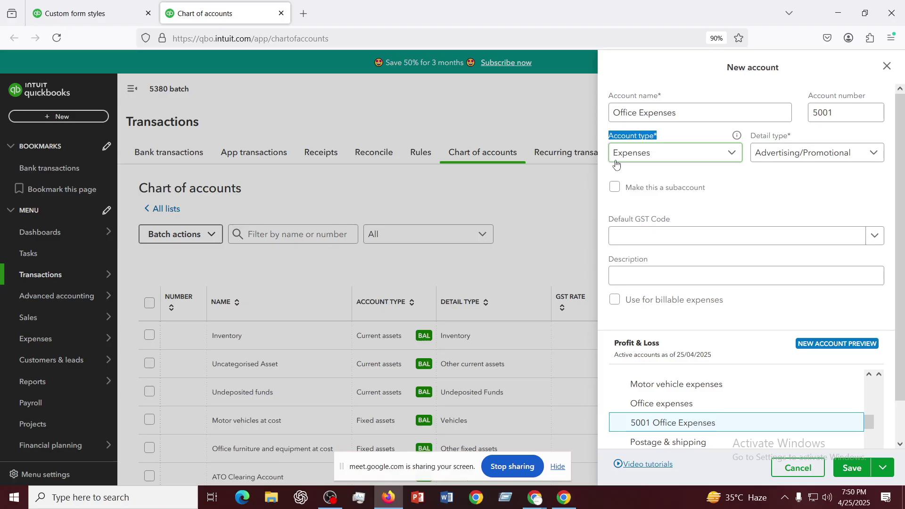
# - Examine the new account's default GST code and description fields, and its entry in the Profit & Loss preview
pyautogui.click(748, 236)
pyautogui.click(749, 236)
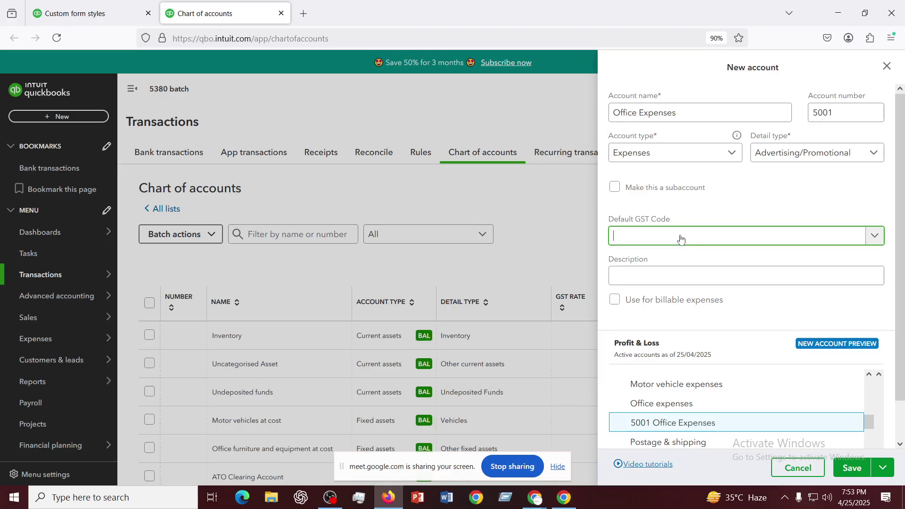
pyautogui.click(661, 281)
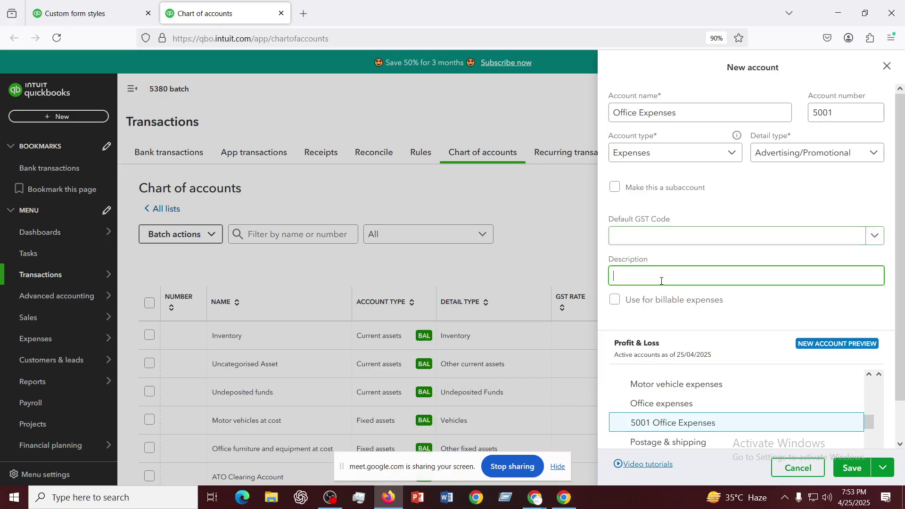
pyautogui.scroll(-1, 662, 281)
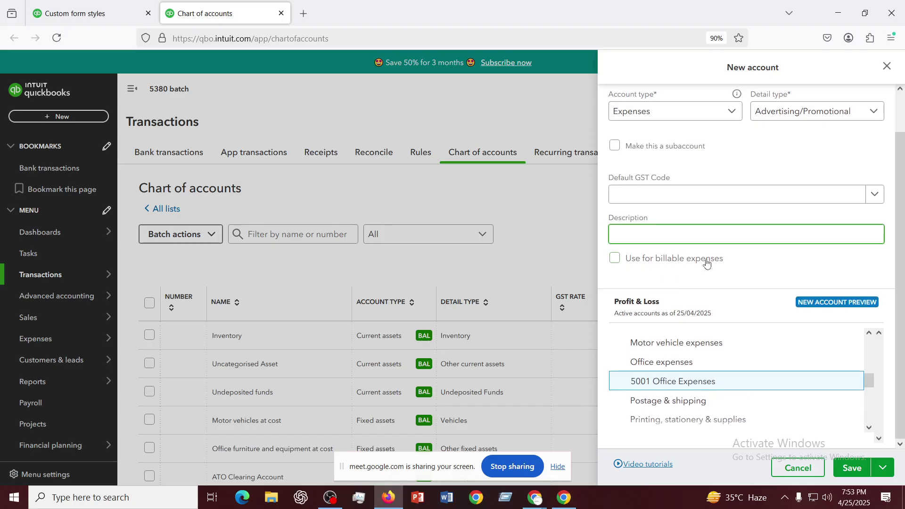
pyautogui.click(679, 278)
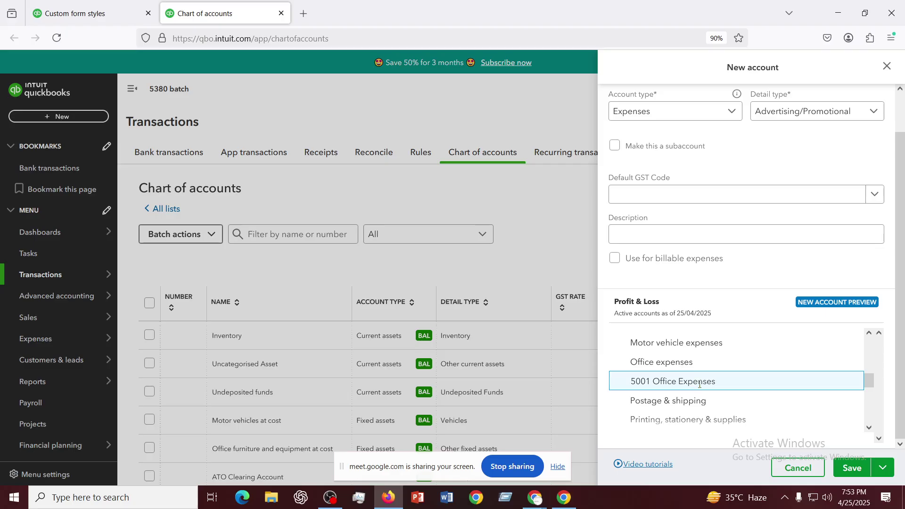
pyautogui.moveTo(631, 362); pyautogui.dragTo(700, 367)
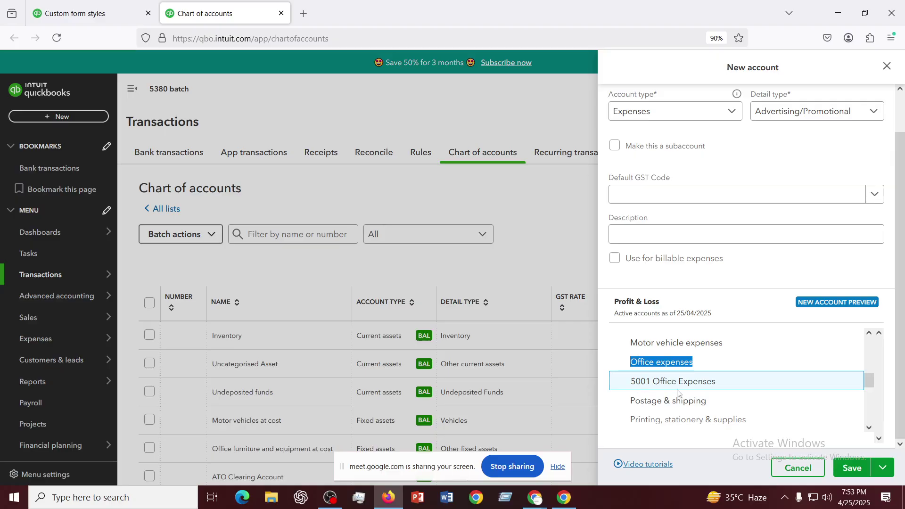
pyautogui.scroll(2, 716, 265)
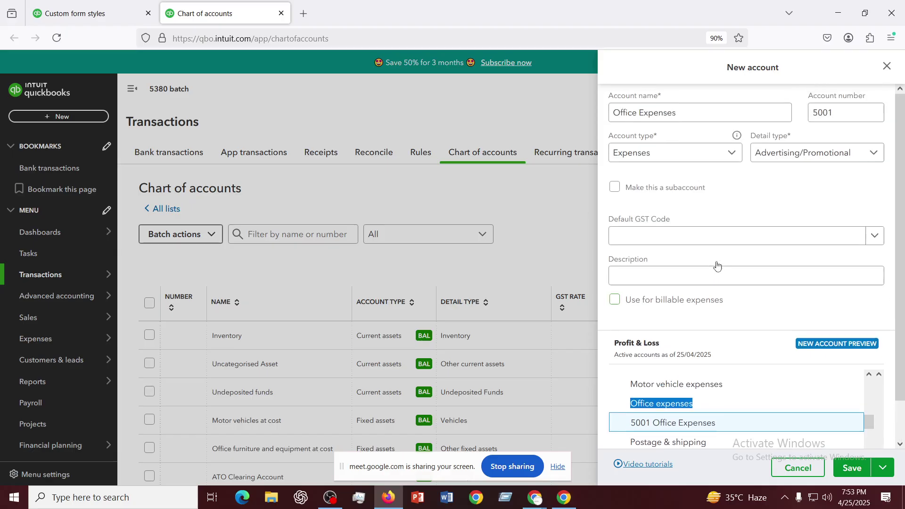
# - Change the new account's name to Software expenses
pyautogui.moveTo(680, 114); pyautogui.dragTo(615, 120)
pyautogui.write('So')
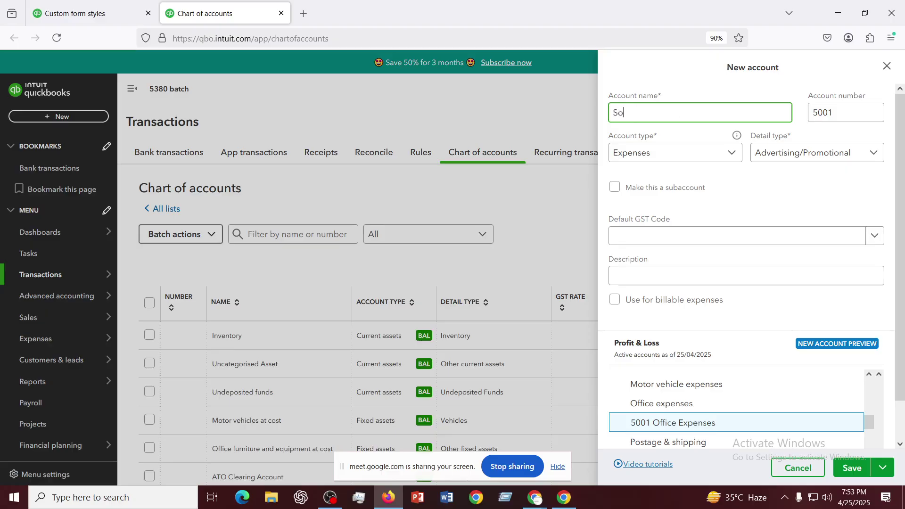
pyautogui.write('ftware e')
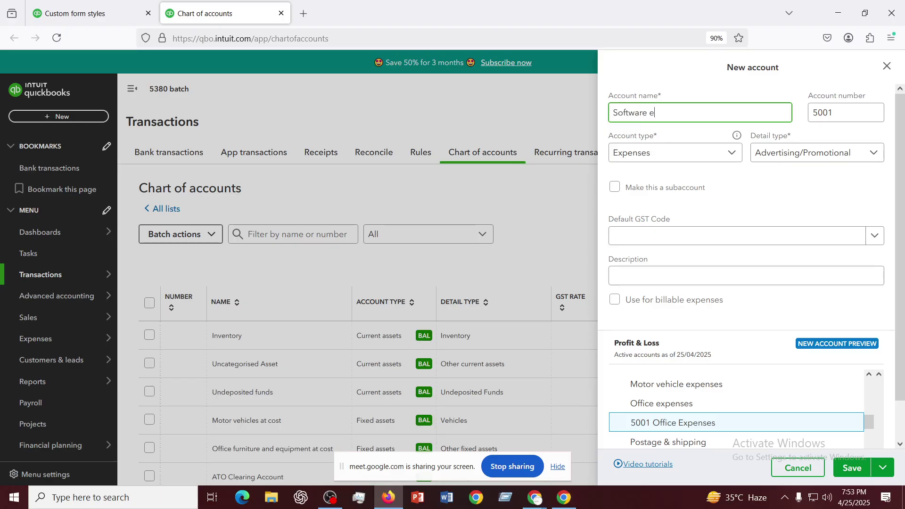
pyautogui.write('xpenses')
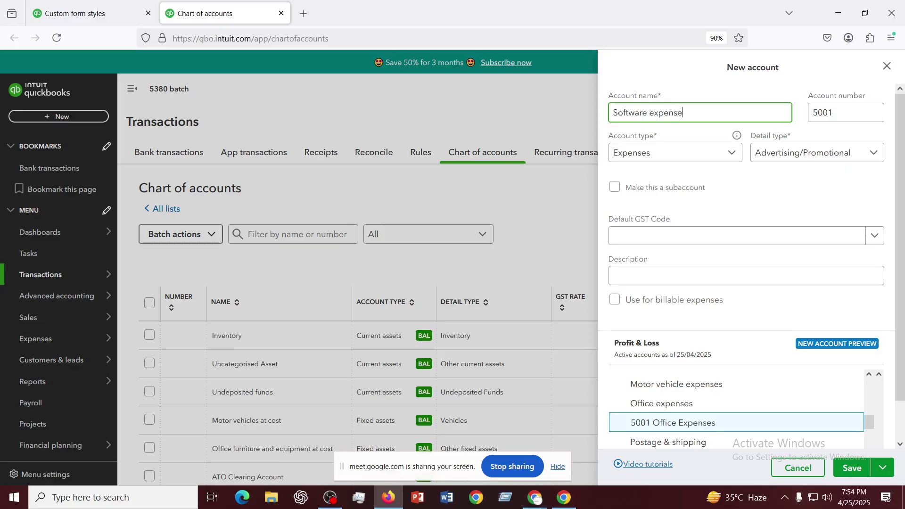
pyautogui.click(747, 183)
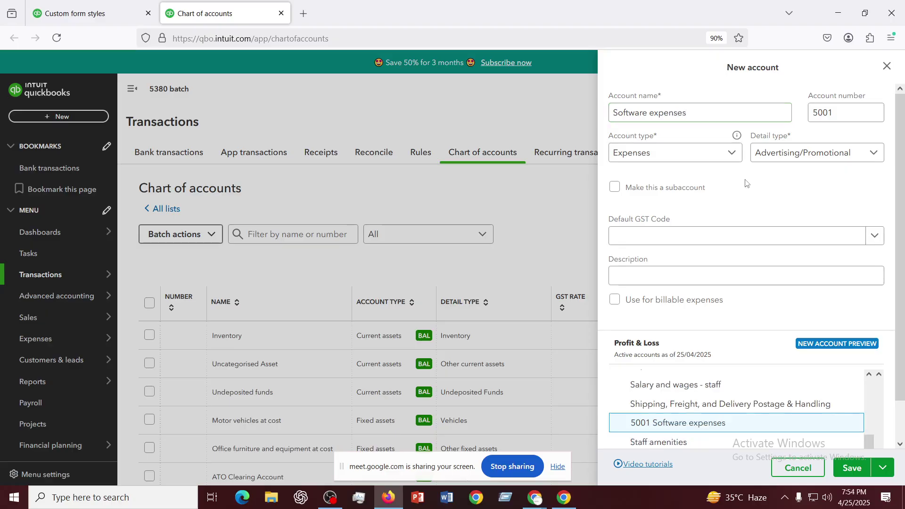
# - Mark the new Software expenses account as a subaccount
pyautogui.scroll(-1, 722, 231)
pyautogui.click(722, 228)
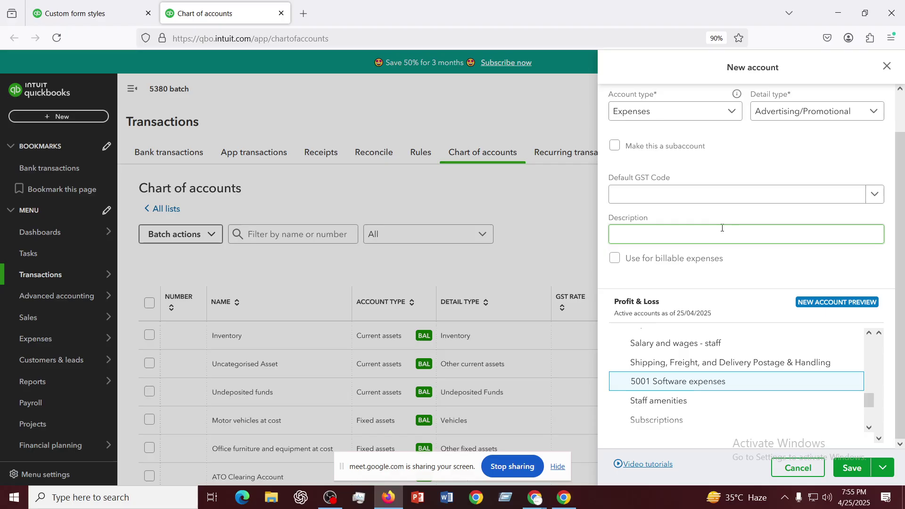
pyautogui.click(752, 172)
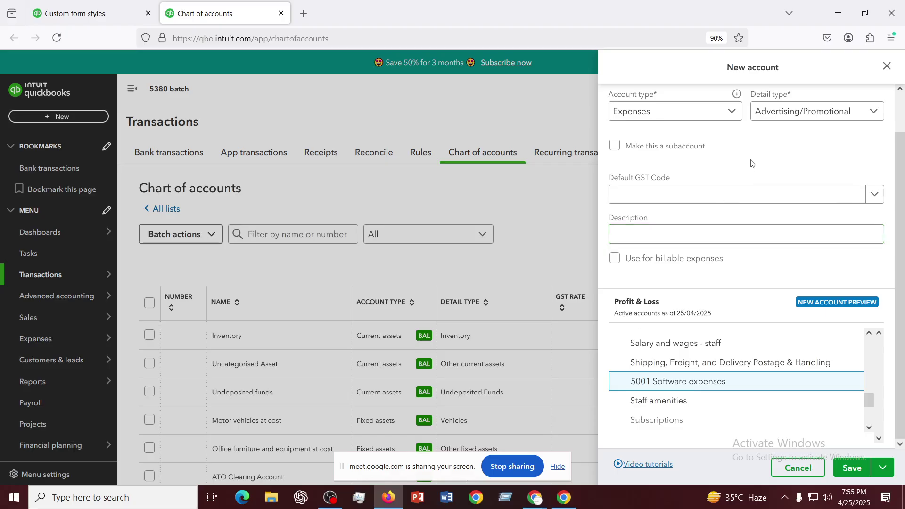
pyautogui.click(616, 150)
pyautogui.click(615, 149)
pyautogui.click(616, 149)
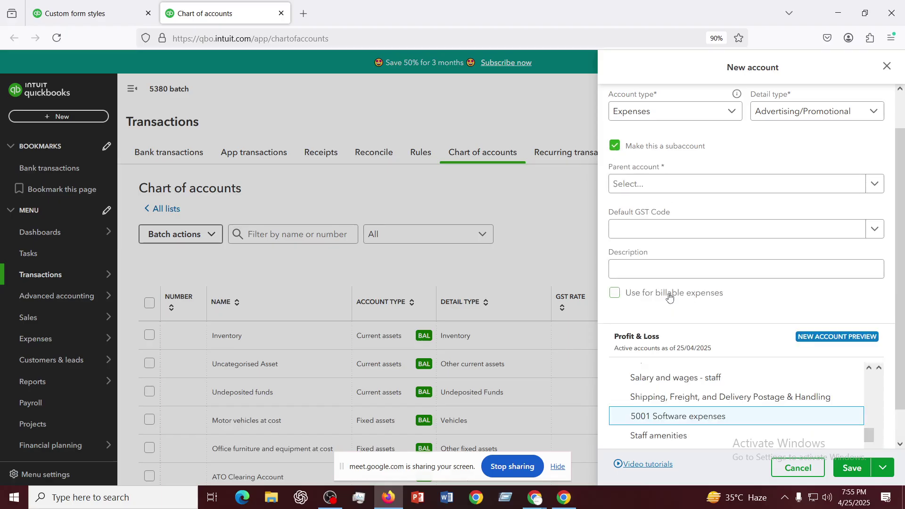
pyautogui.scroll(-1, 670, 296)
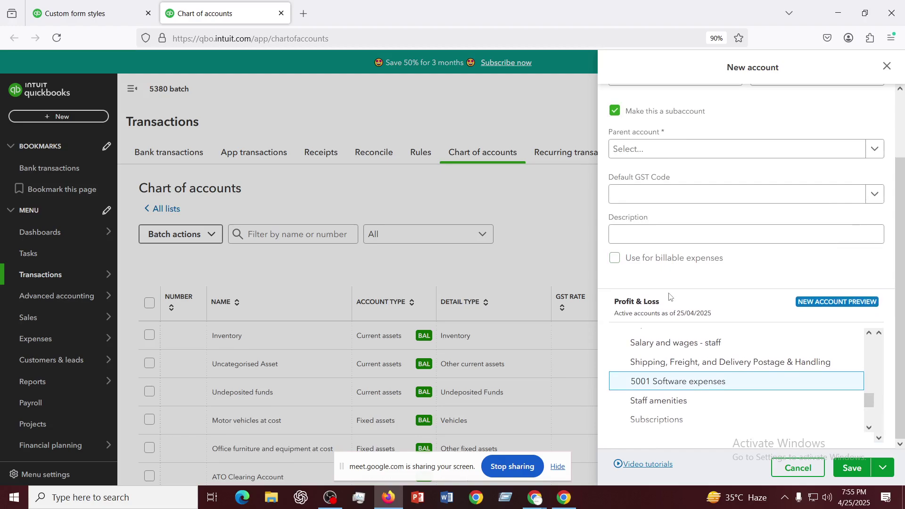
pyautogui.scroll(2, 698, 293)
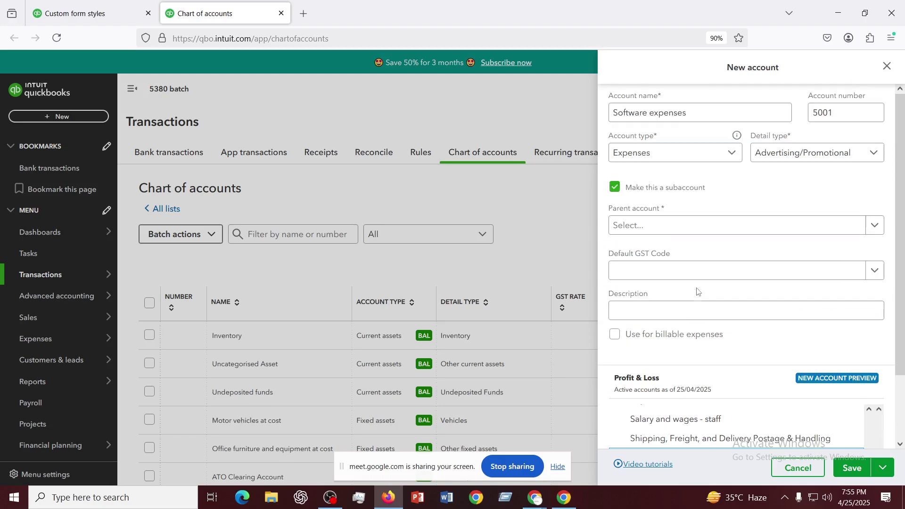
# - Choose Printing, stationery & supplies as the parent account and save the new account
pyautogui.click(645, 225)
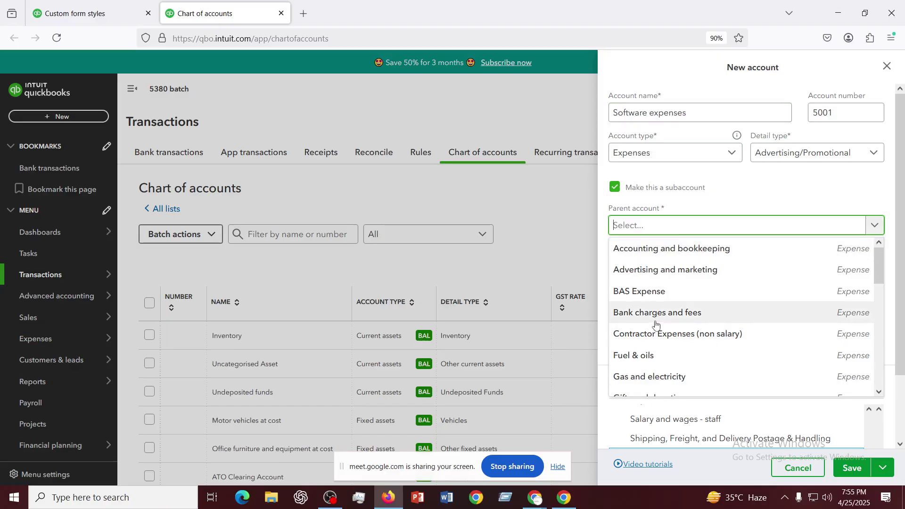
pyautogui.scroll(-3, 659, 331)
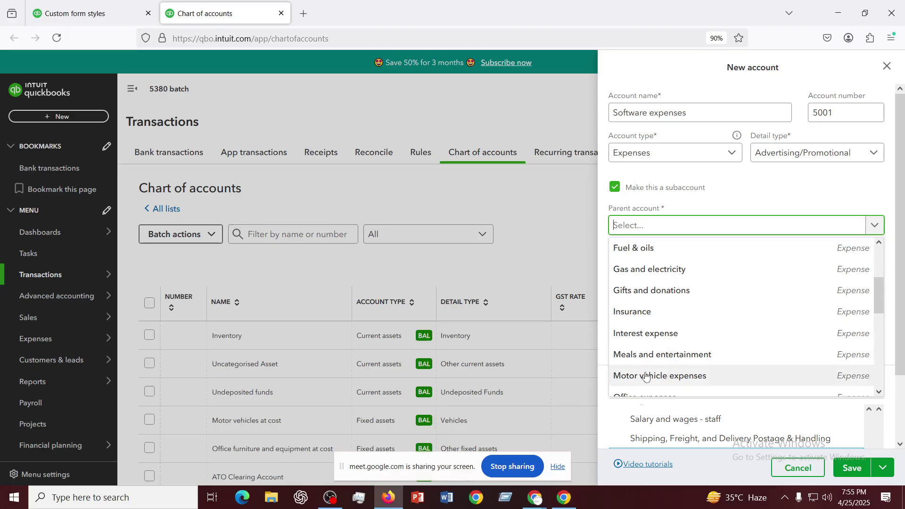
pyautogui.scroll(-3, 667, 372)
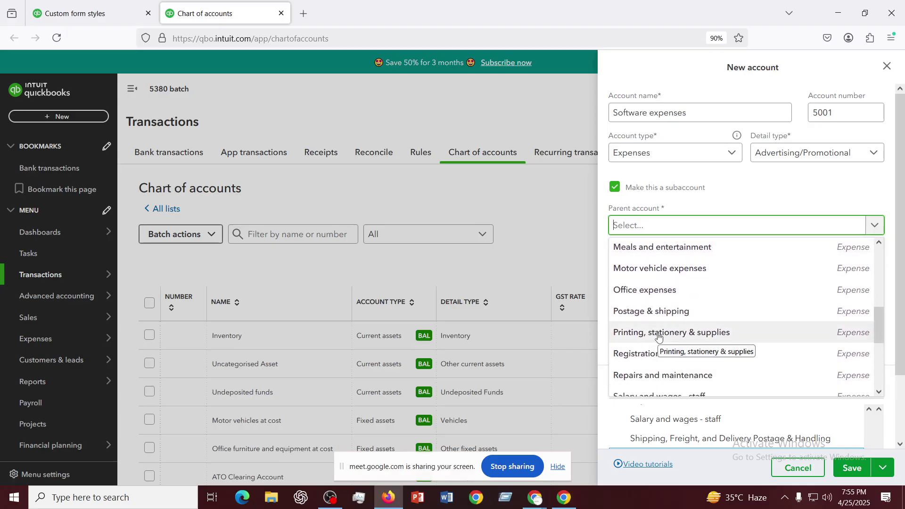
pyautogui.click(659, 335)
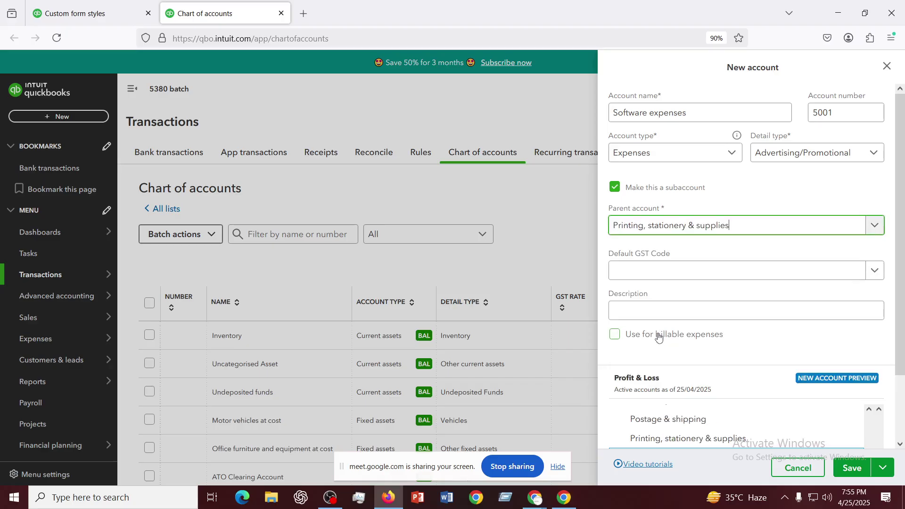
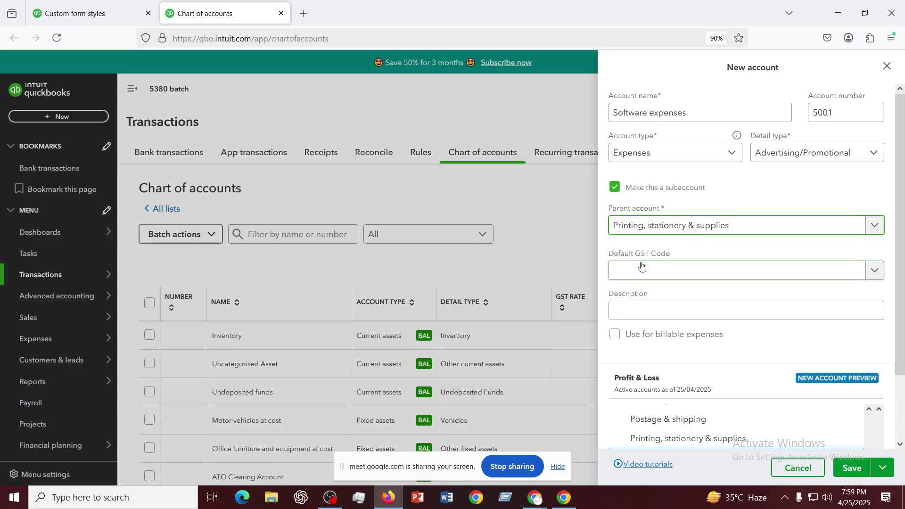
pyautogui.scroll(-2, 642, 266)
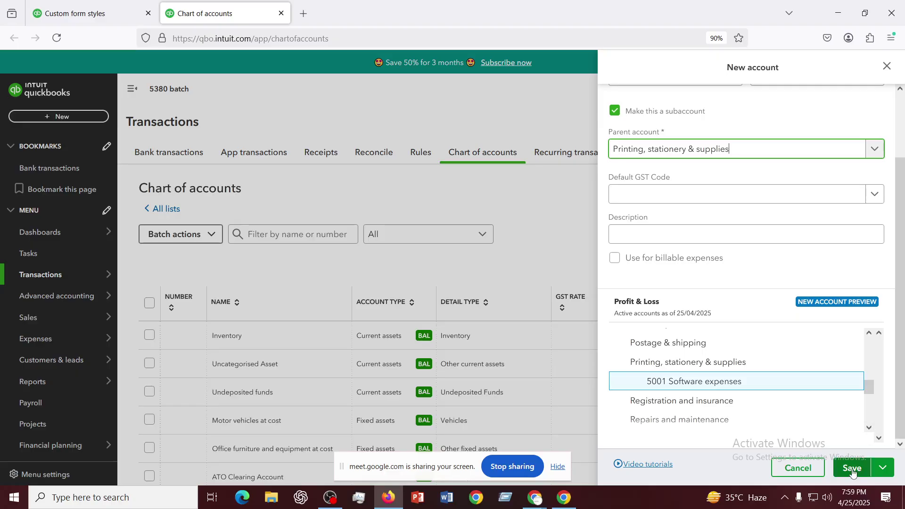
pyautogui.click(854, 469)
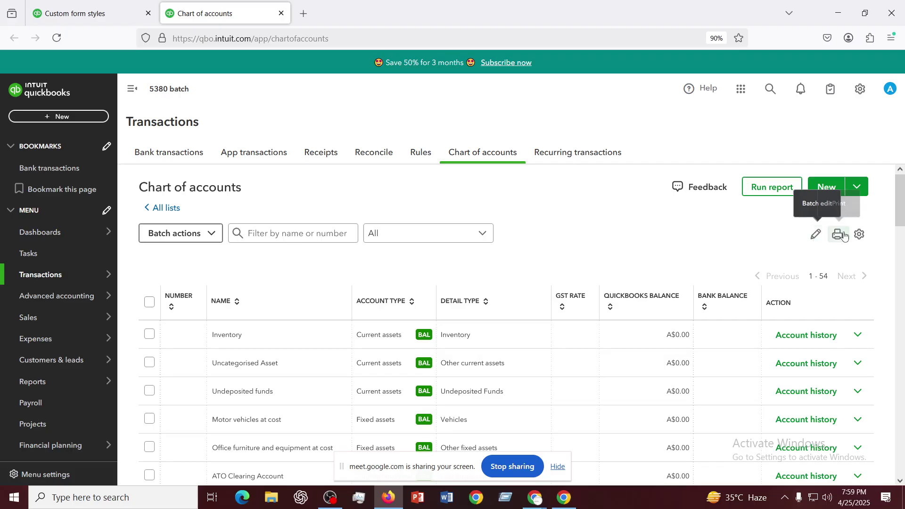
# - Open the chart of accounts for batch editing and set the account number of Printing, stationery & supplies to 5000
pyautogui.click(861, 234)
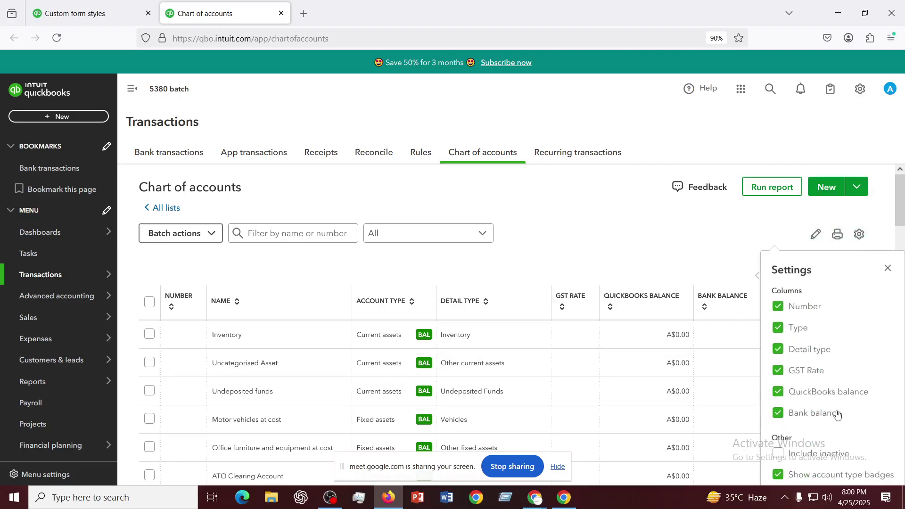
pyautogui.click(808, 234)
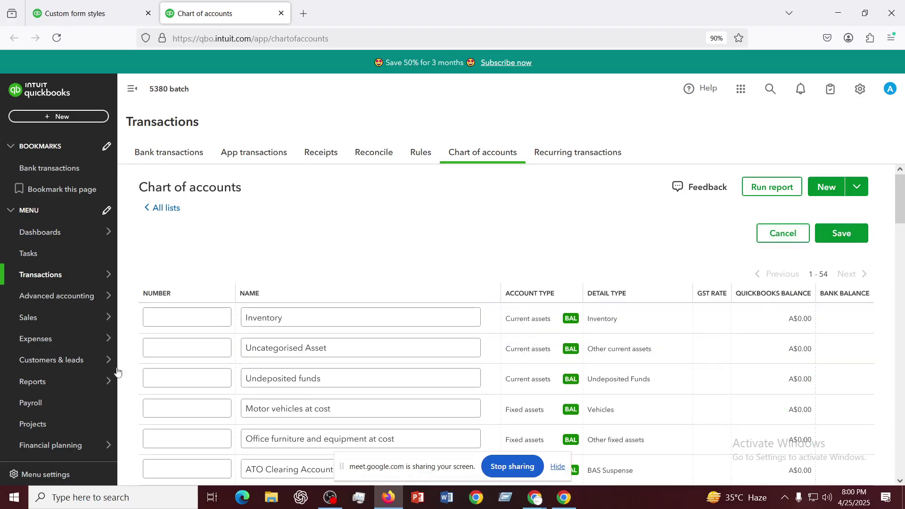
pyautogui.click(203, 318)
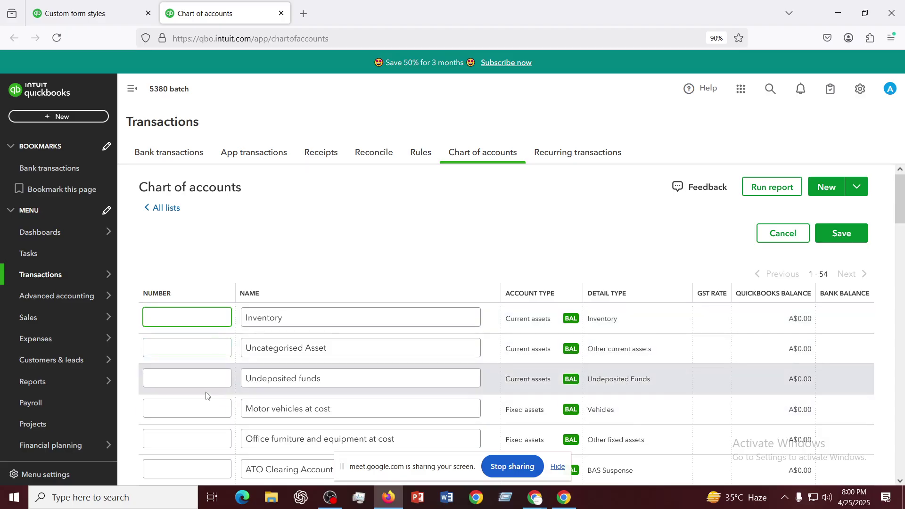
pyautogui.scroll(-4, 206, 396)
pyautogui.scroll(-6, 207, 396)
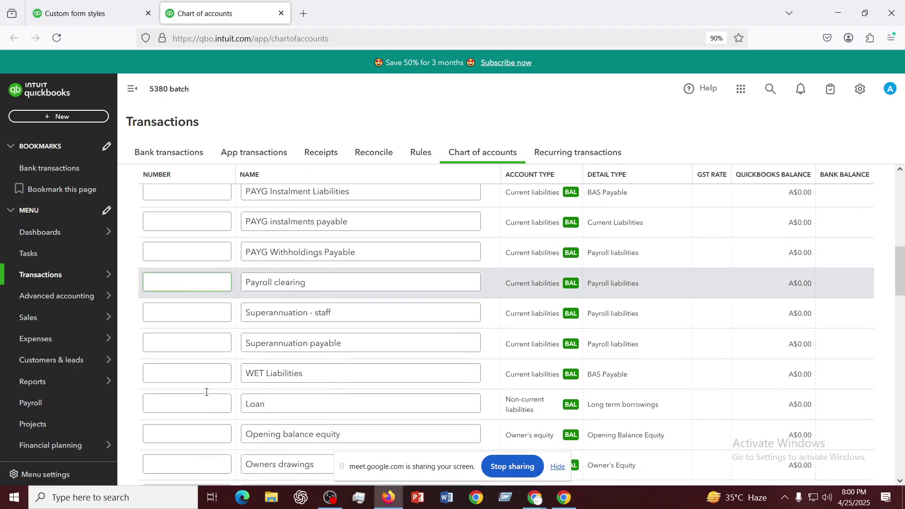
pyautogui.scroll(-9, 206, 393)
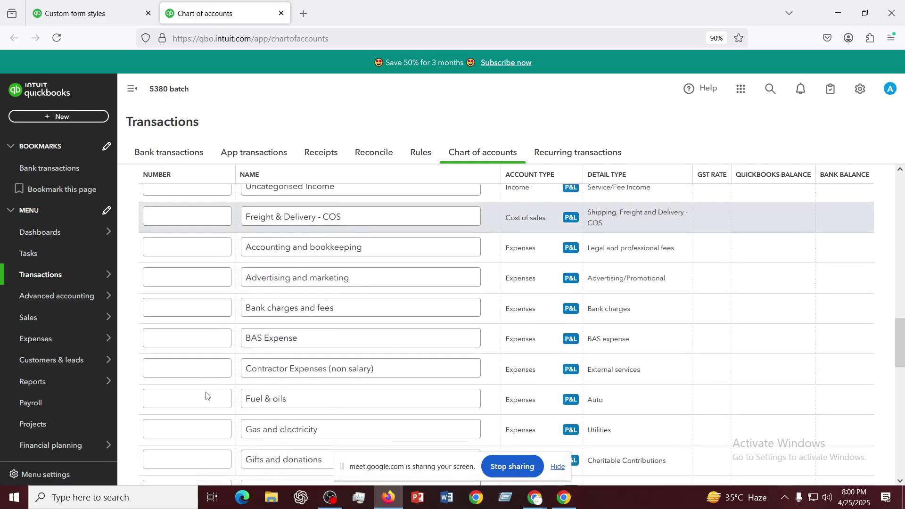
pyautogui.scroll(-3, 206, 393)
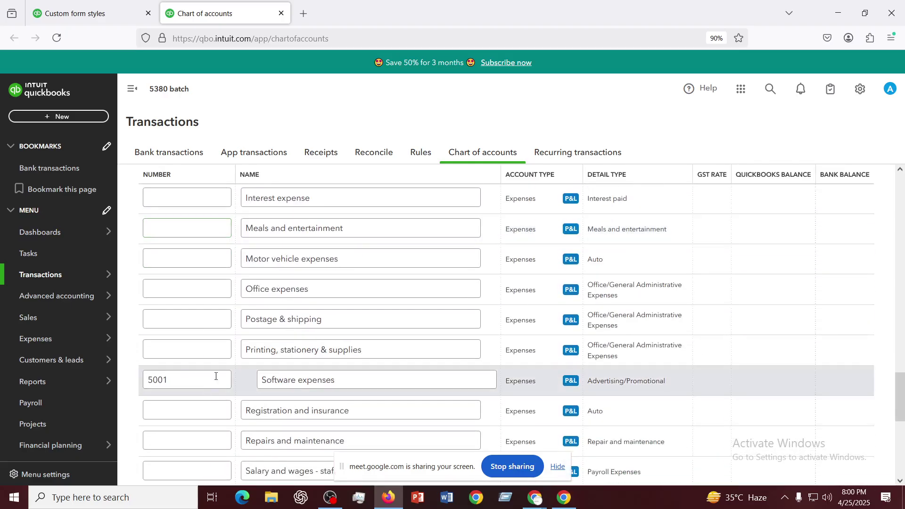
pyautogui.click(211, 348)
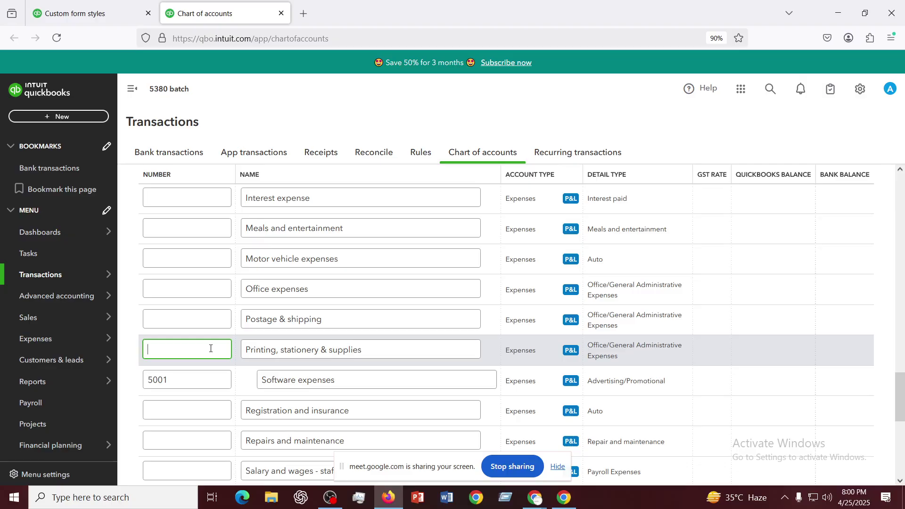
pyautogui.write('5000')
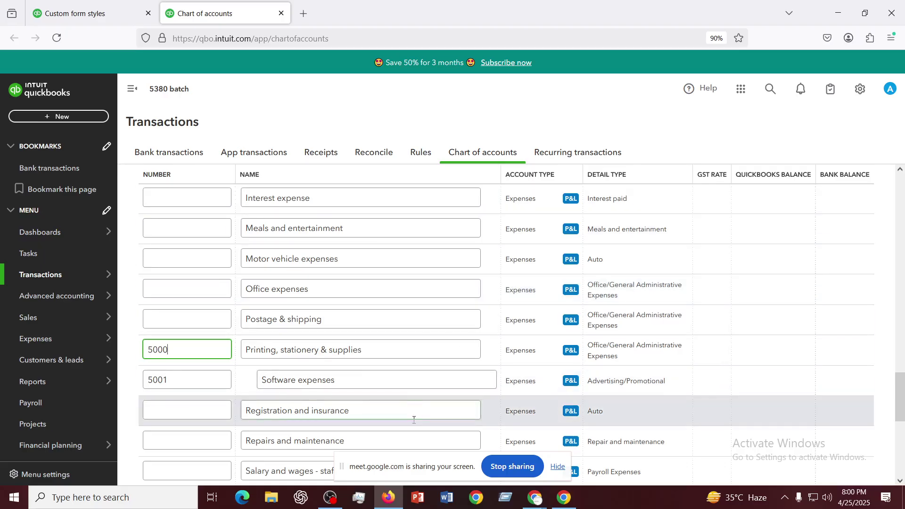
# - Check the remaining accounts in the list and save the batch edit
pyautogui.scroll(-6, 513, 361)
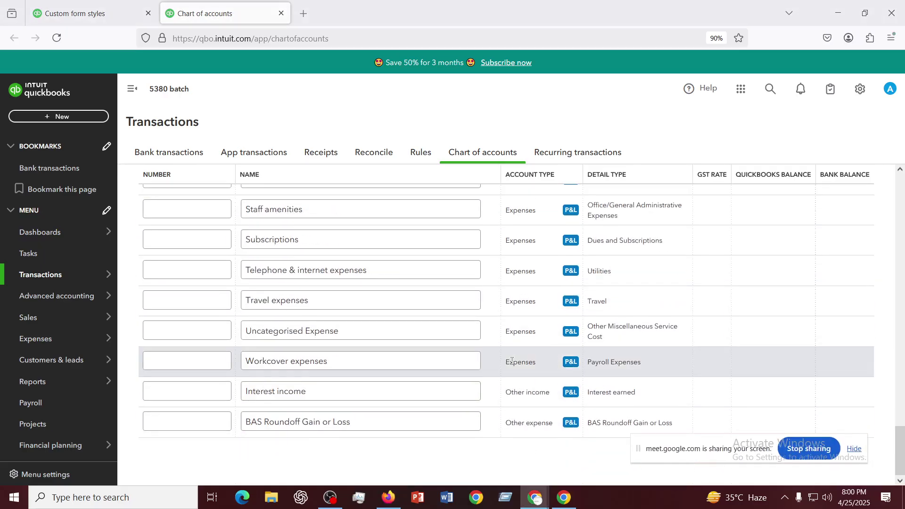
pyautogui.scroll(1, 512, 361)
pyautogui.scroll(20, 512, 361)
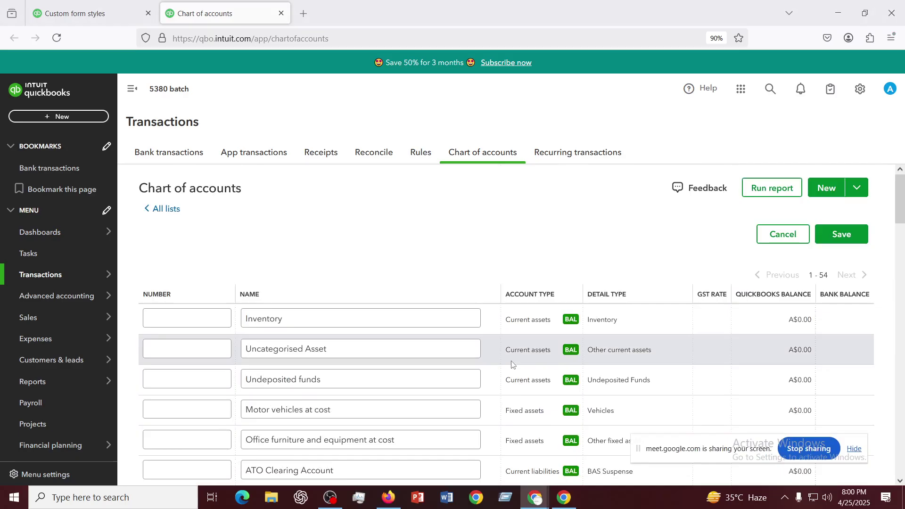
pyautogui.click(852, 235)
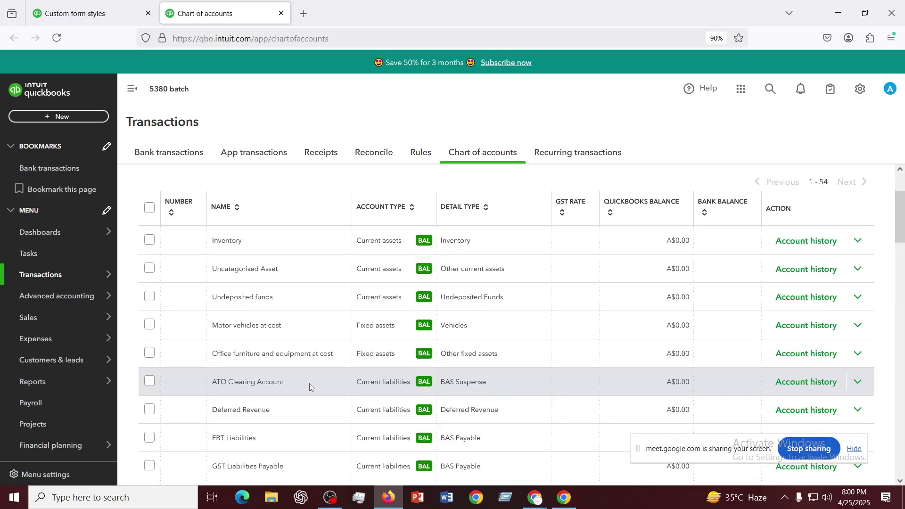
# - Start another new account as a subaccount, finding its parent 5000 Printing, stationery & supplies by account number
pyautogui.scroll(2, 547, 285)
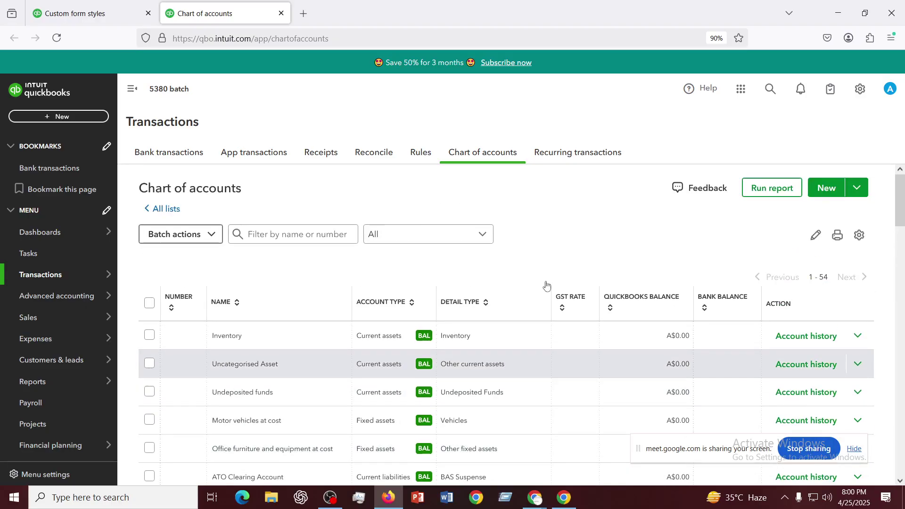
pyautogui.click(825, 188)
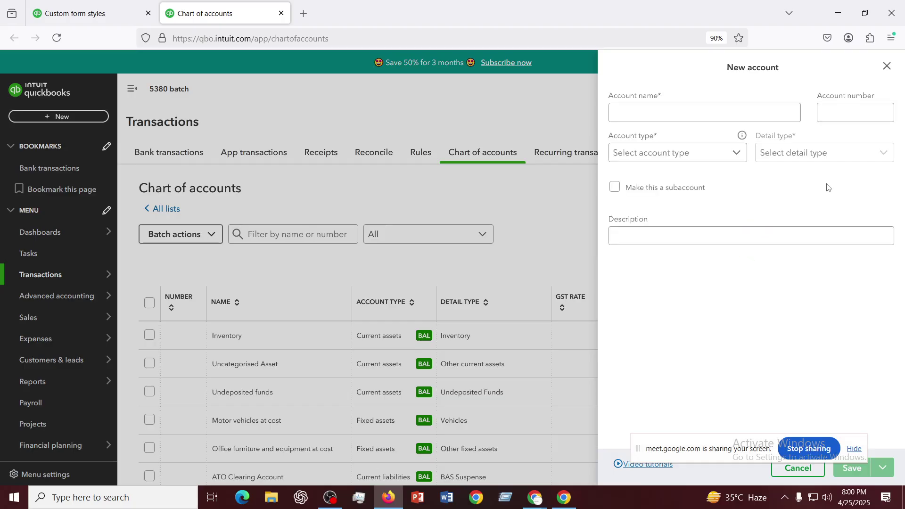
pyautogui.click(615, 188)
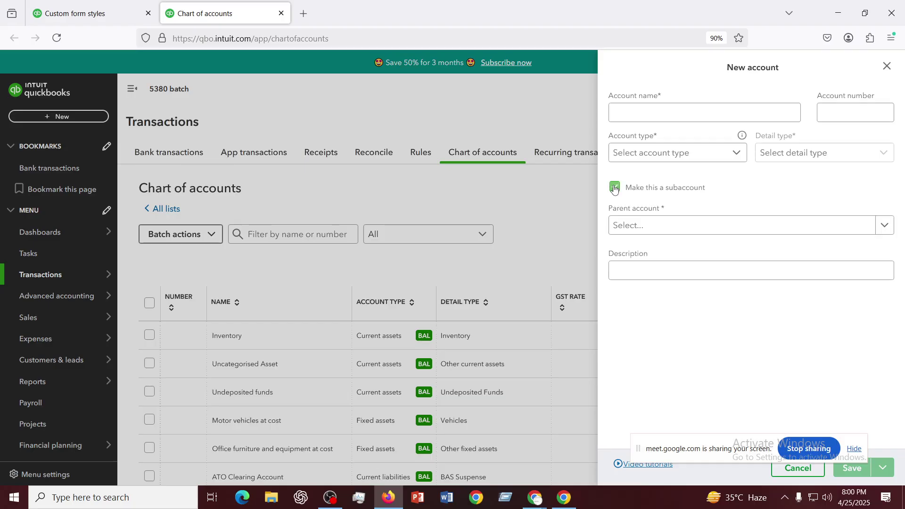
pyautogui.click(653, 231)
pyautogui.write('5000')
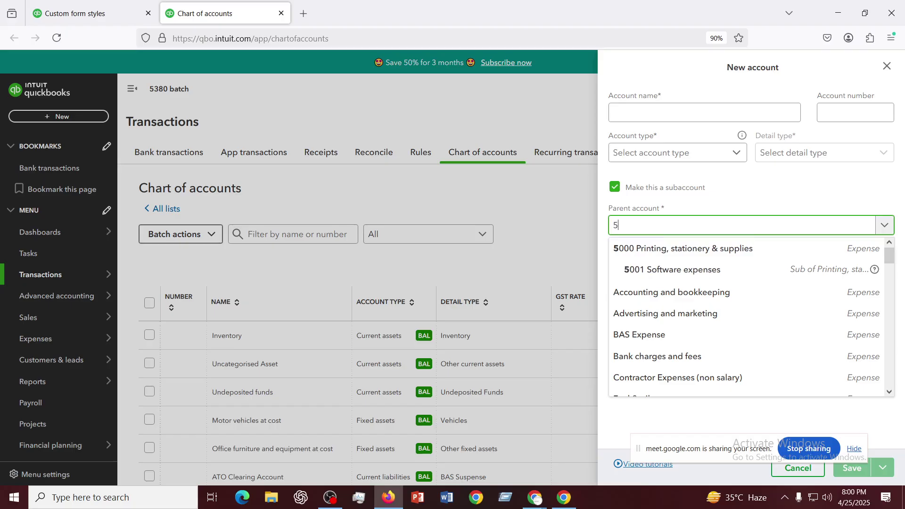
pyautogui.click(670, 254)
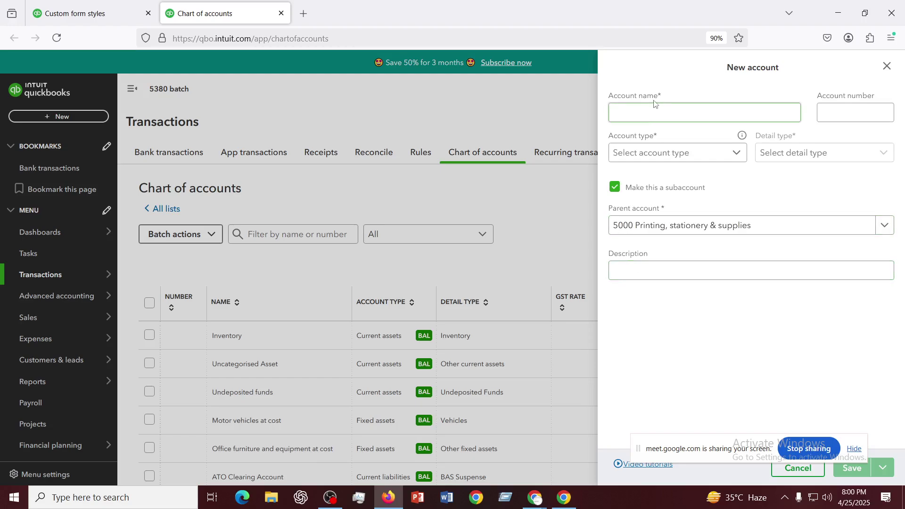
# - Browse the account types offered for the new account and close its form without saving
pyautogui.moveTo(608, 137); pyautogui.dragTo(661, 138)
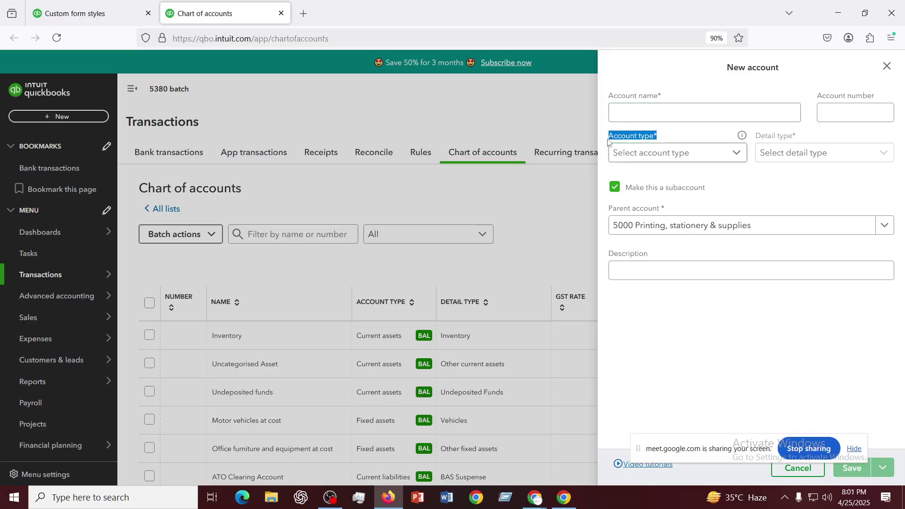
pyautogui.click(654, 153)
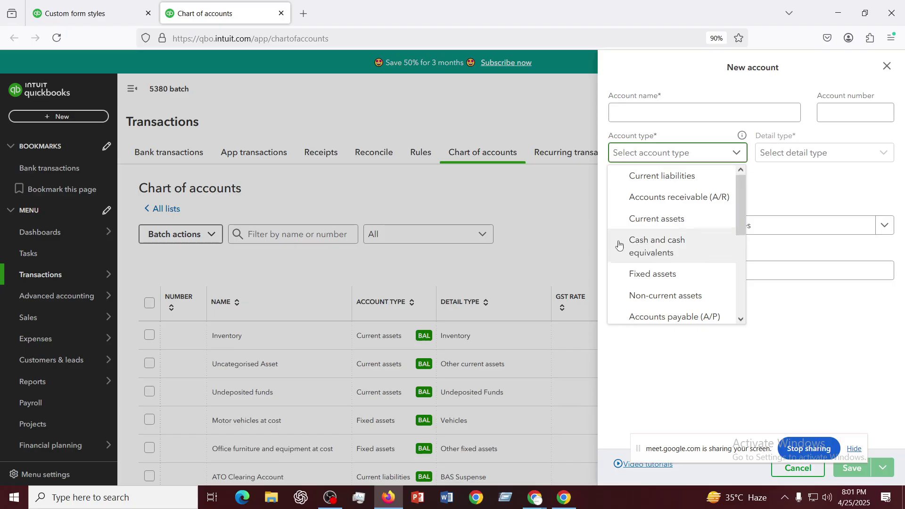
pyautogui.scroll(-5, 619, 245)
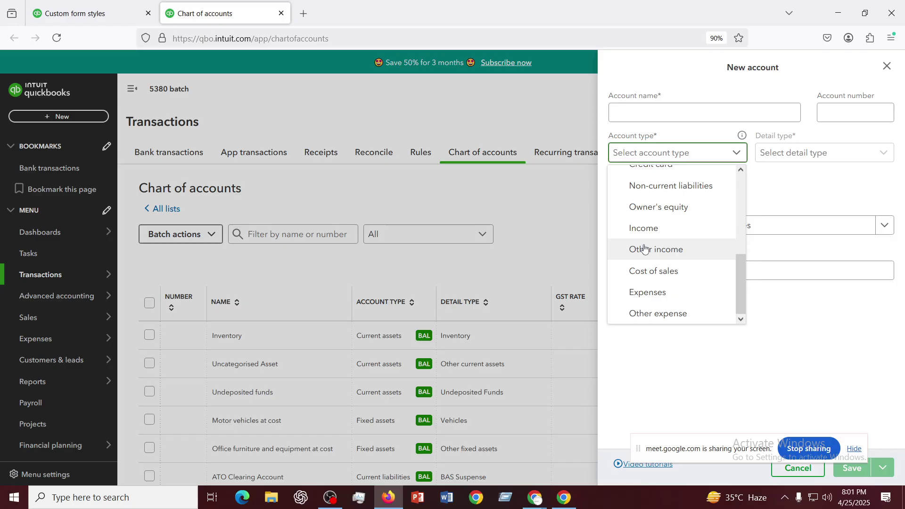
pyautogui.click(551, 191)
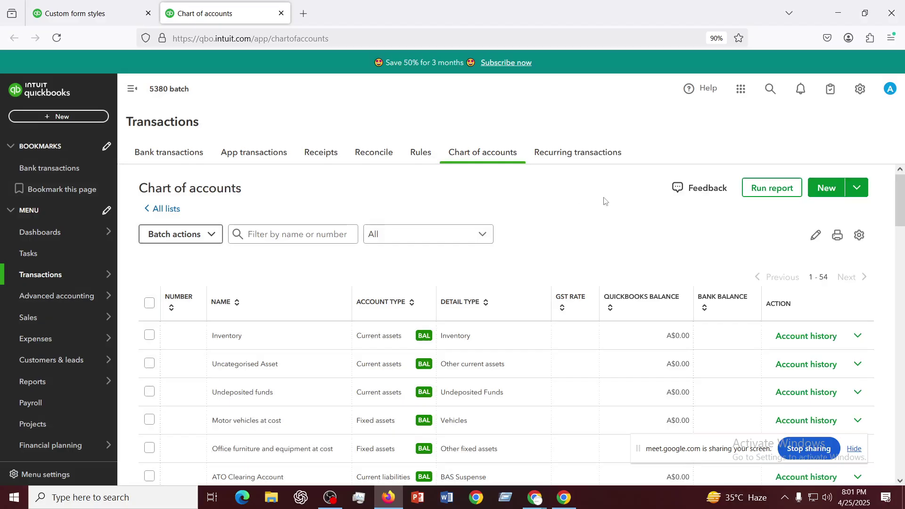
# - Start importing accounts into the chart of accounts and download the Excel import template
pyautogui.click(855, 188)
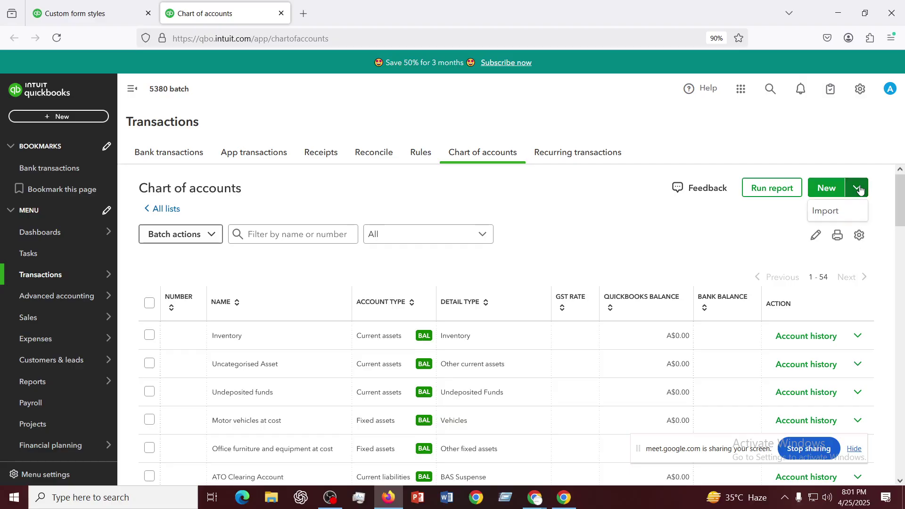
pyautogui.click(831, 217)
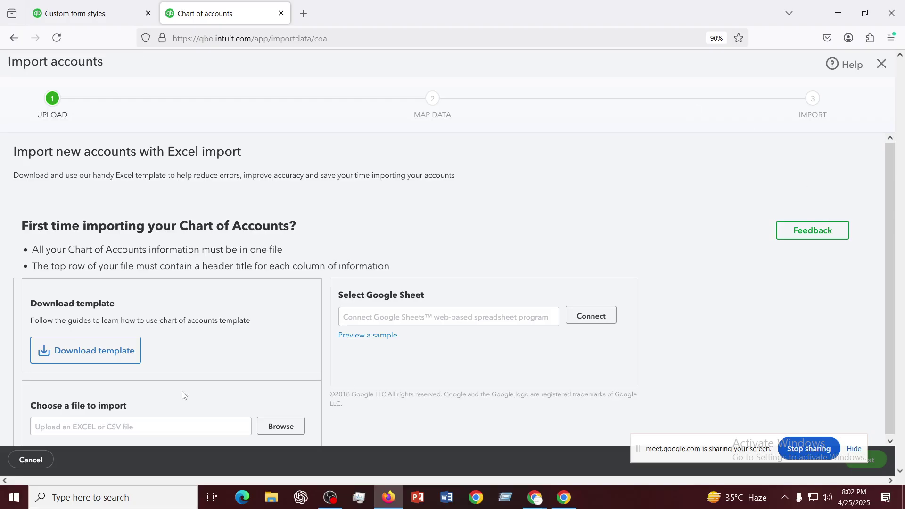
pyautogui.click(94, 356)
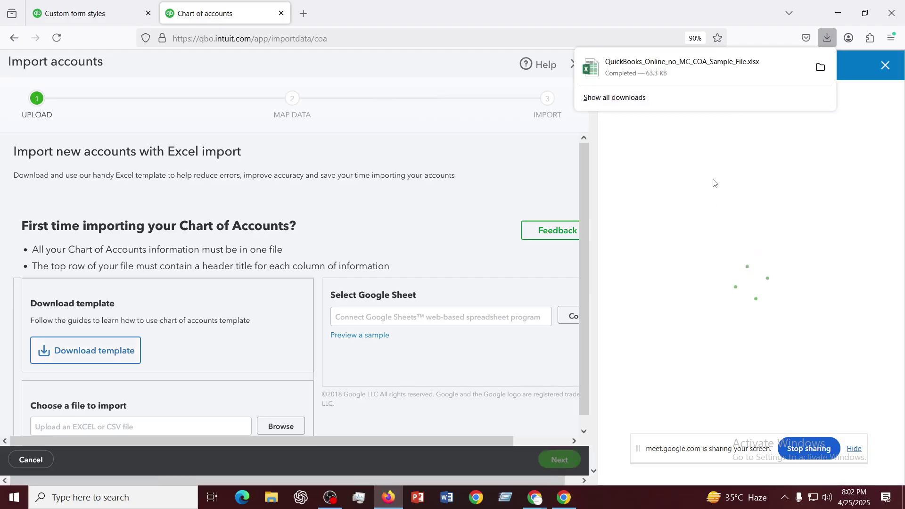
# - Open the downloaded QuickBooks_Online_no_MC_COA_Sample_File.xlsx template in Excel, dismiss the activation wizard and fit all its columns in view
pyautogui.click(652, 65)
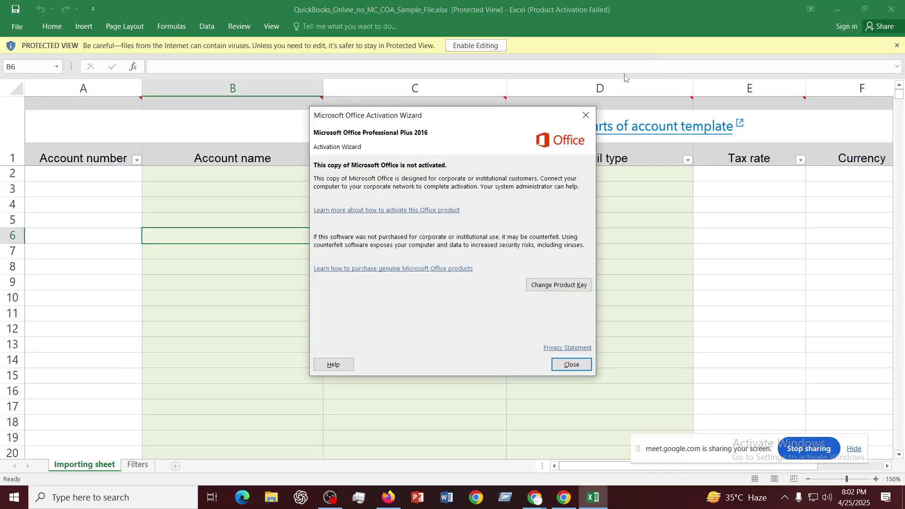
pyautogui.click(587, 115)
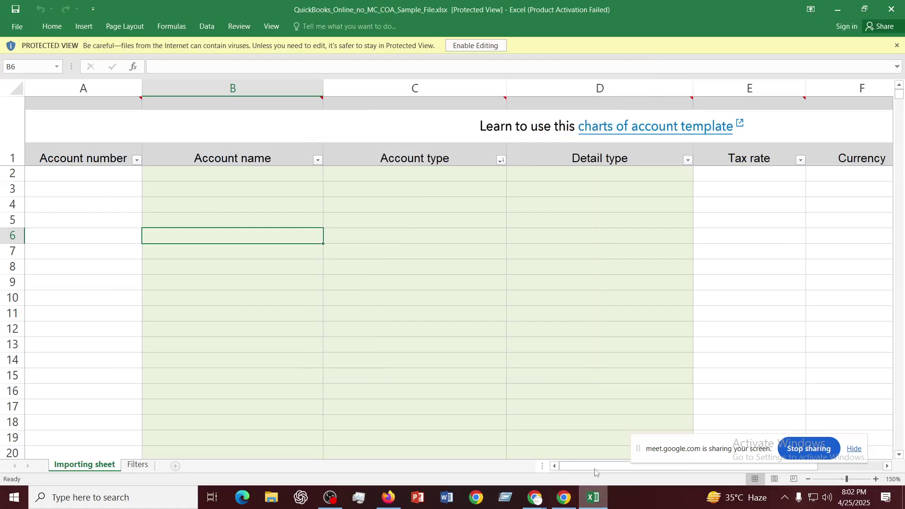
pyautogui.scroll(-9, 501, 313)
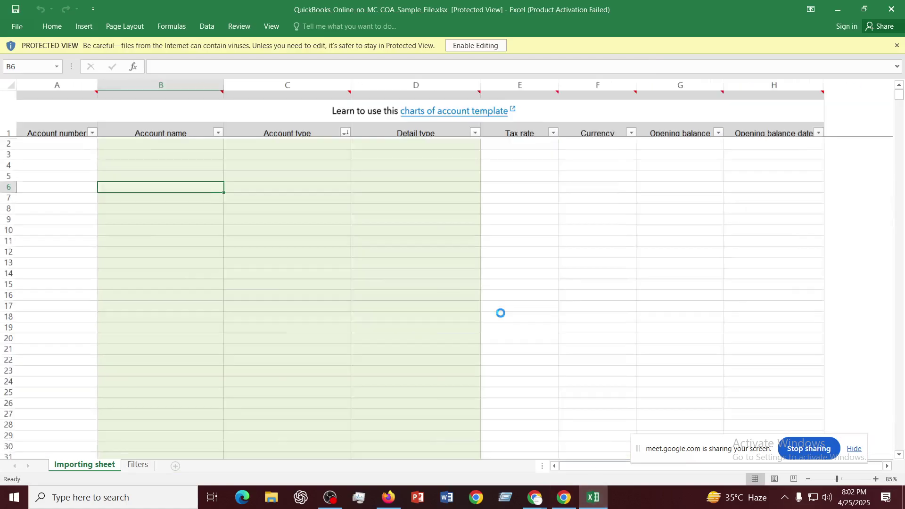
pyautogui.scroll(6, 501, 312)
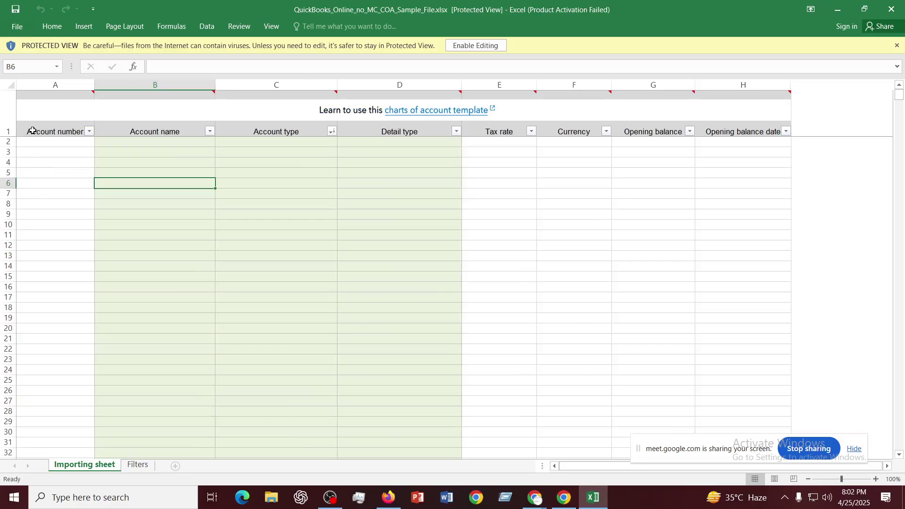
# - Examine the template's columns from Account number to Opening balance date, and close the workbook unchanged
pyautogui.click(91, 132)
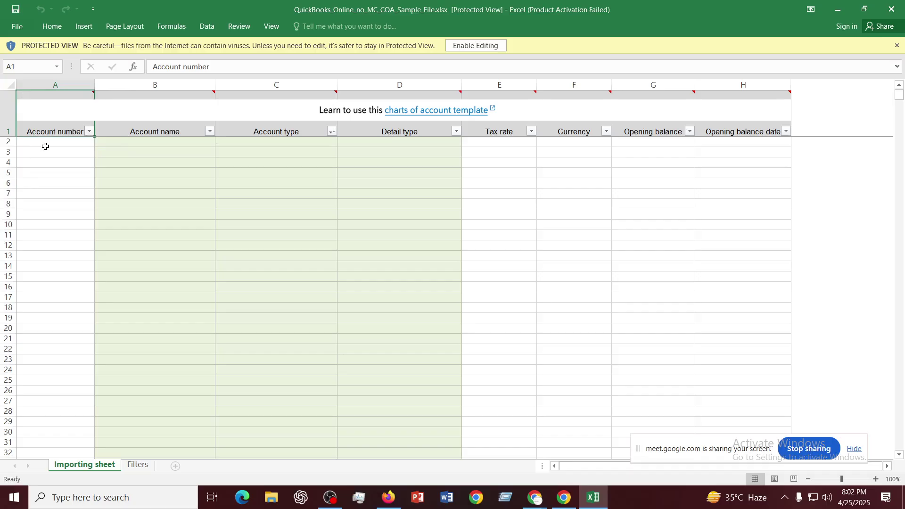
pyautogui.moveTo(43, 143); pyautogui.dragTo(755, 154)
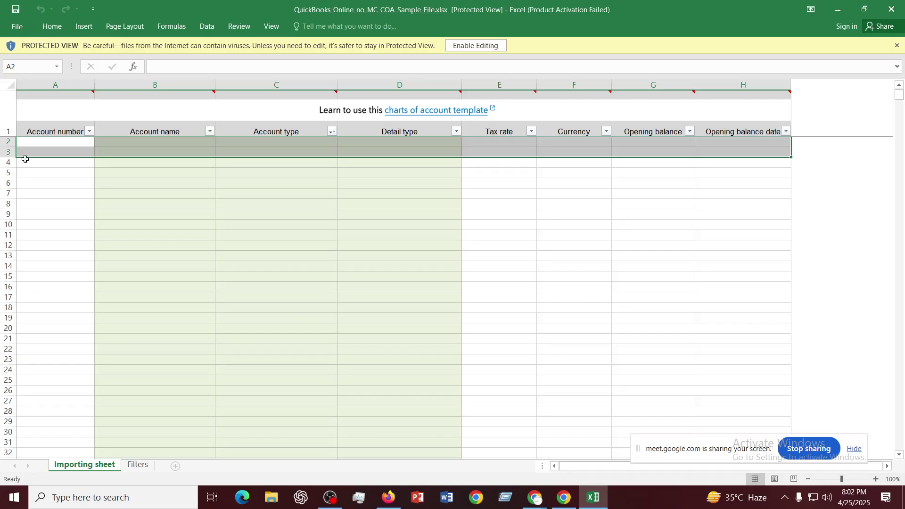
pyautogui.rightClick(763, 89)
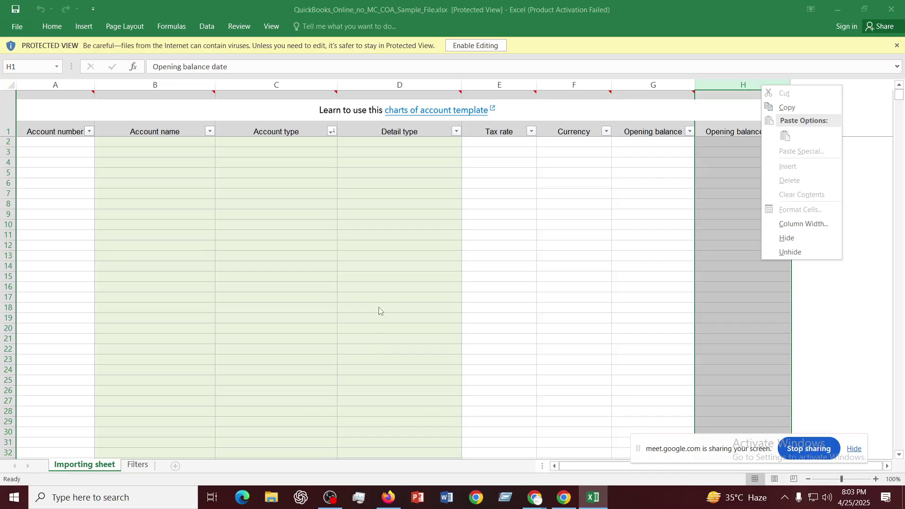
pyautogui.click(899, 8)
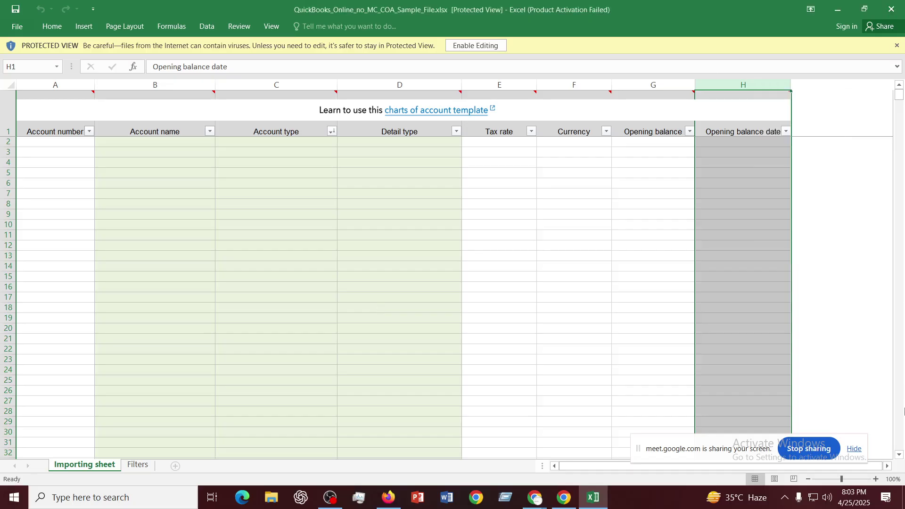
pyautogui.click(404, 295)
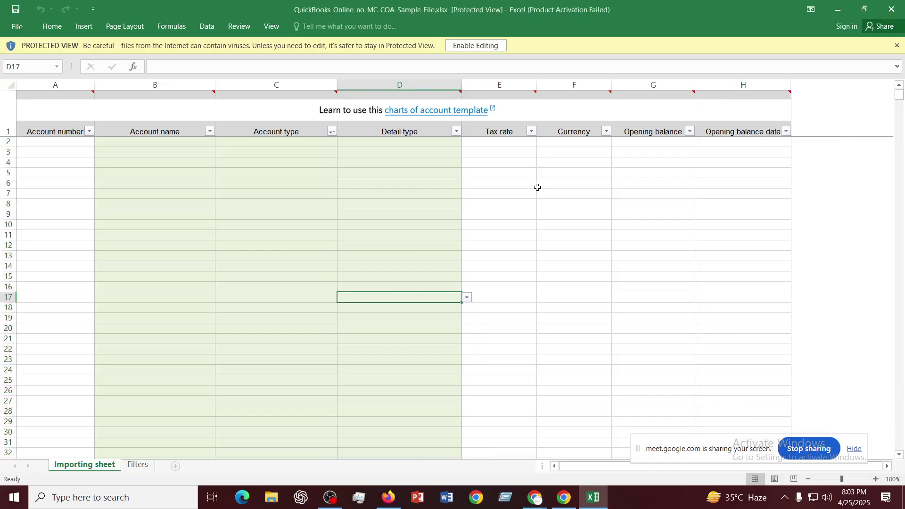
pyautogui.click(898, 9)
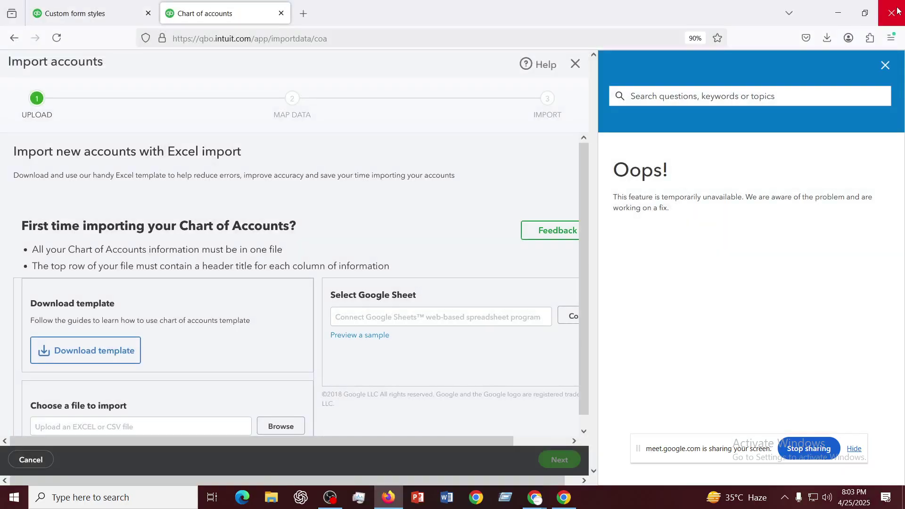
# - Close the help pane and leave the account import, returning to the chart of accounts
pyautogui.click(885, 65)
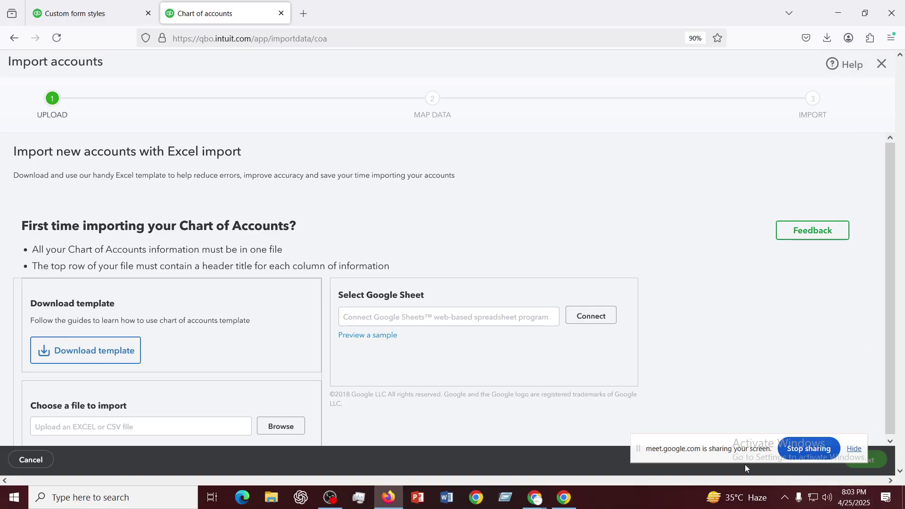
pyautogui.moveTo(745, 452); pyautogui.dragTo(751, 312)
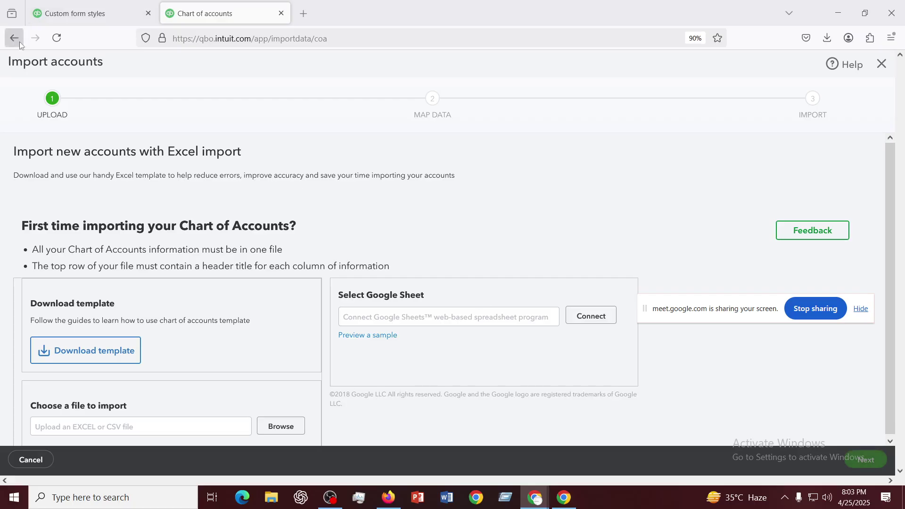
pyautogui.click(882, 63)
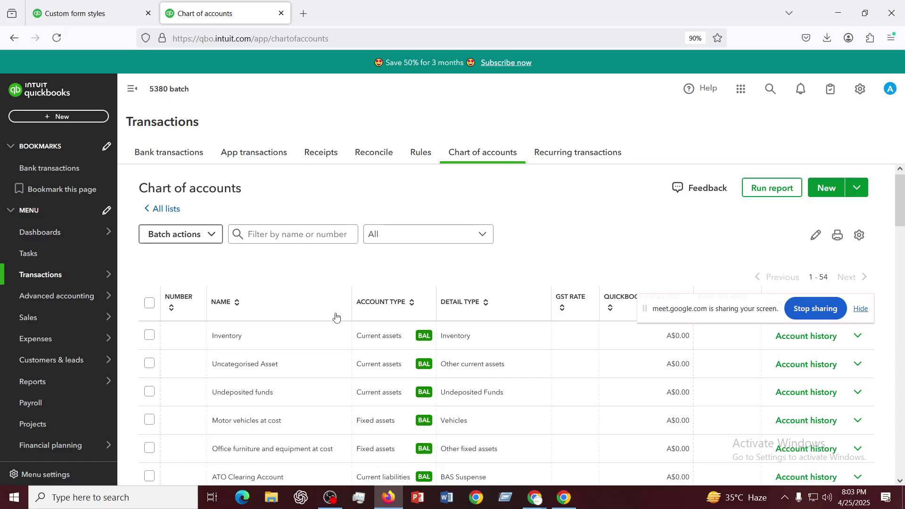
pyautogui.moveTo(534, 498)
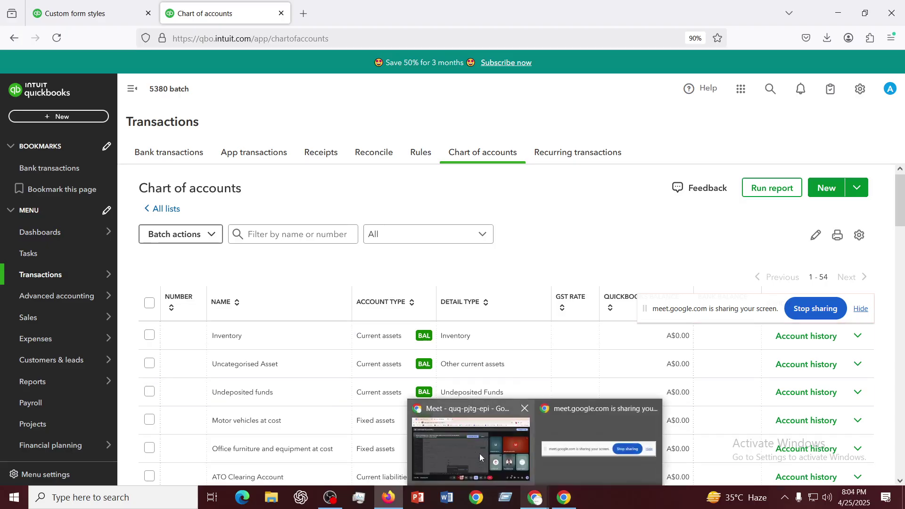
pyautogui.click(466, 449)
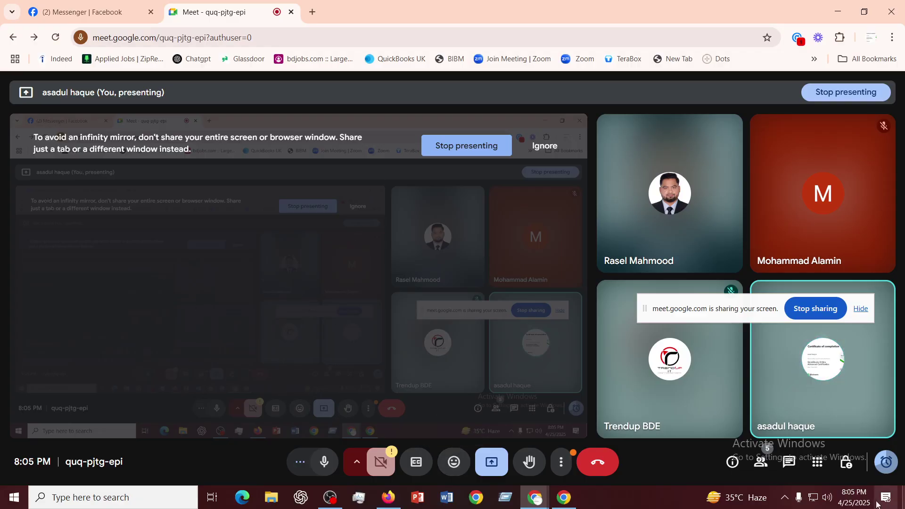
pyautogui.click(386, 501)
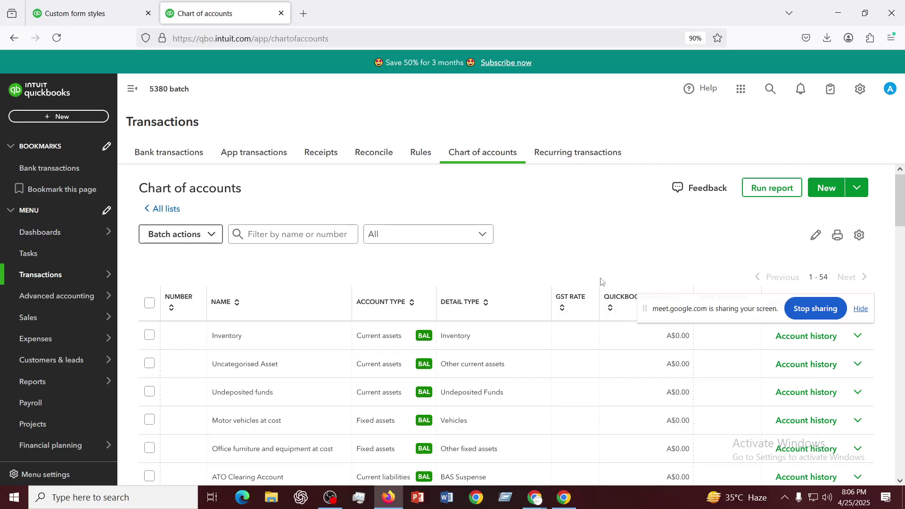
pyautogui.moveTo(677, 314); pyautogui.dragTo(699, 135)
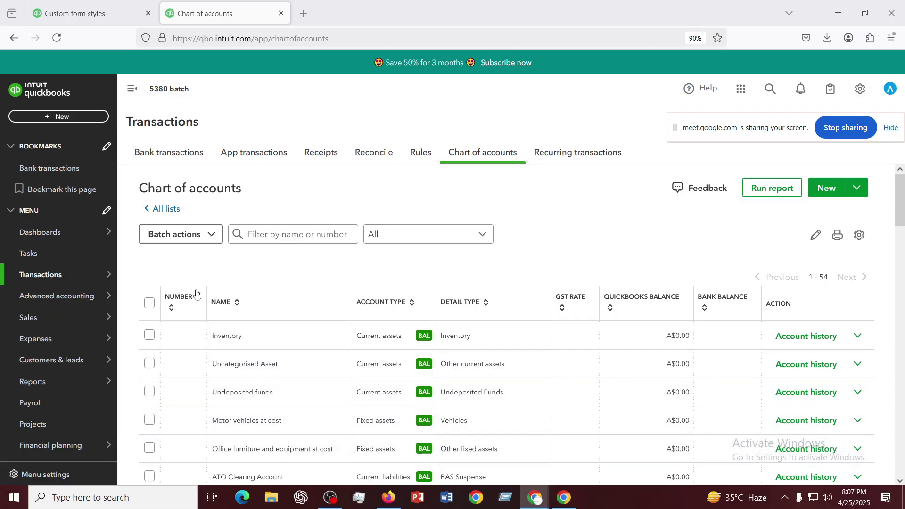
# - View the accounts' number and name fields in batch edit mode and cancel it without changes
pyautogui.scroll(-5, 179, 465)
pyautogui.scroll(5, 179, 463)
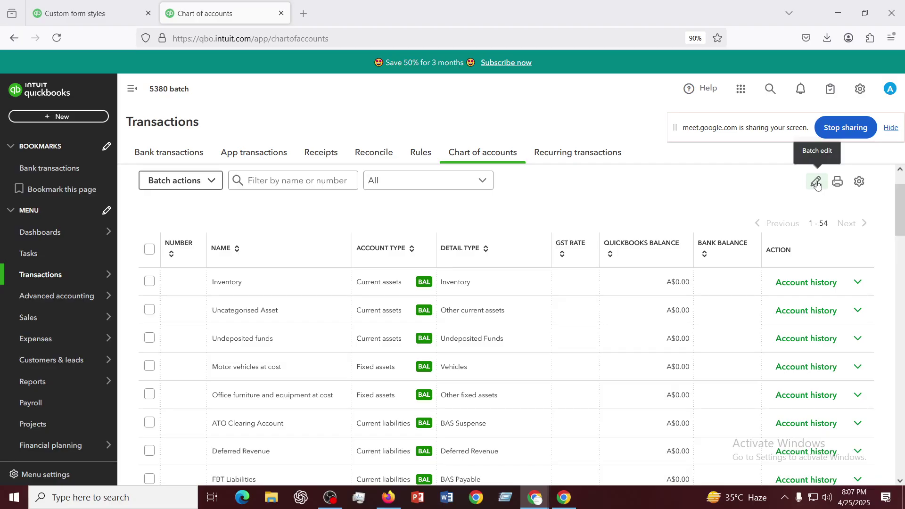
pyautogui.click(817, 183)
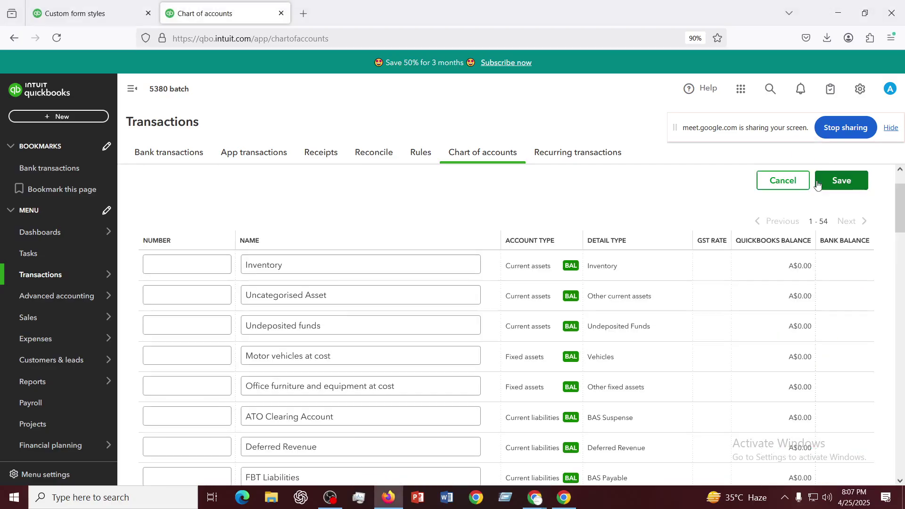
pyautogui.click(169, 446)
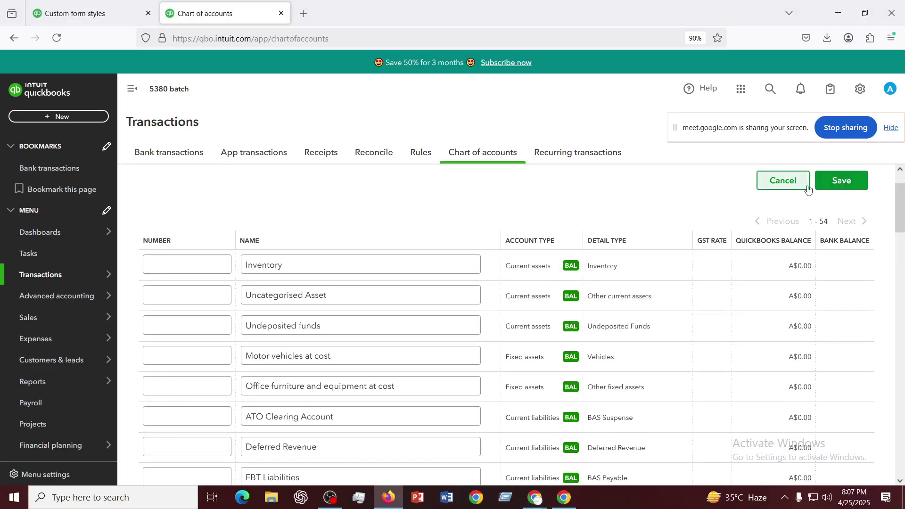
pyautogui.click(794, 190)
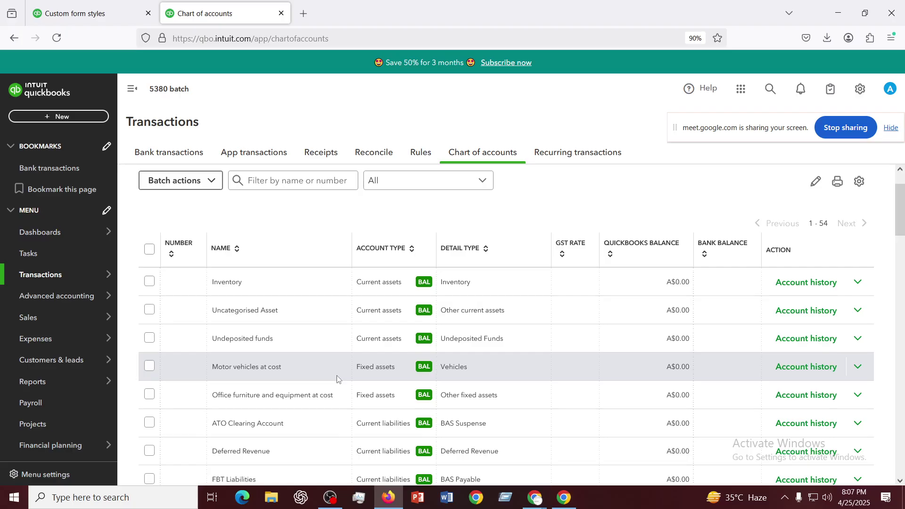
# - Look through the column and display settings of the chart of accounts and close them unchanged
pyautogui.scroll(2, 253, 287)
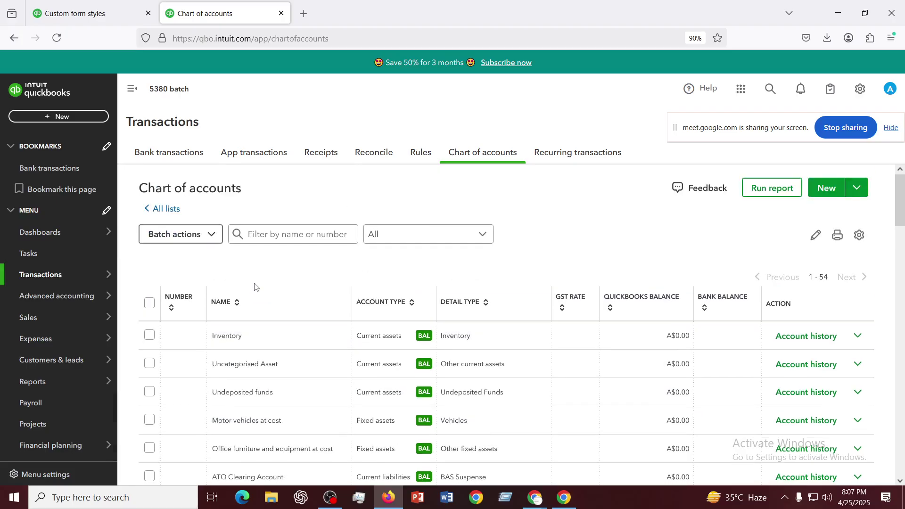
pyautogui.click(862, 237)
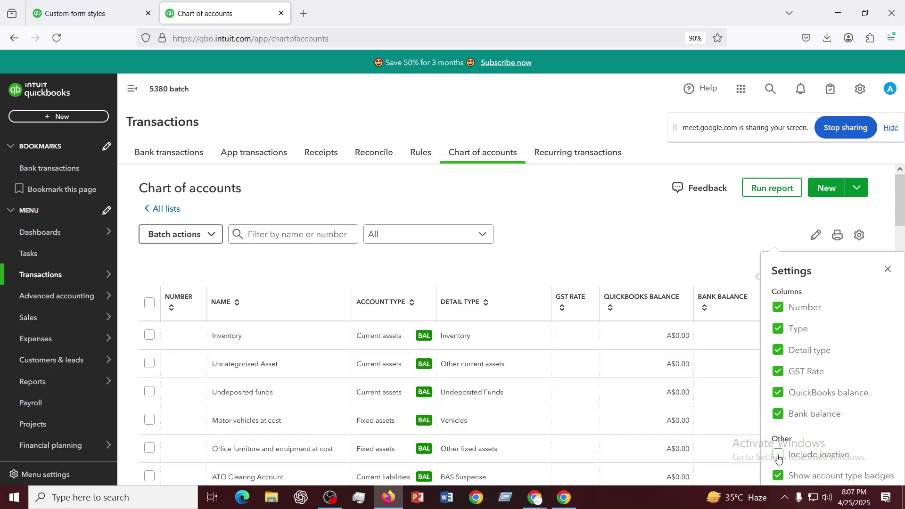
pyautogui.click(889, 270)
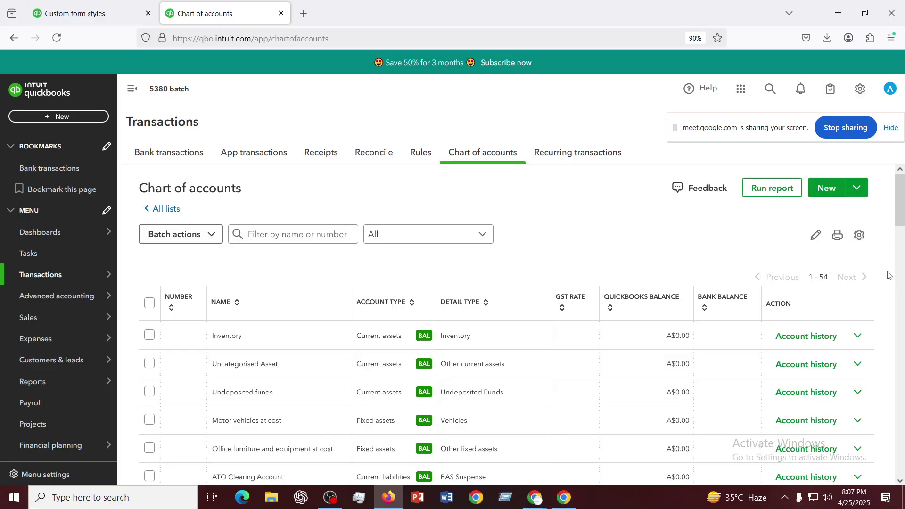
# - Select the Advertising and marketing expense account and show the further actions available for it
pyautogui.scroll(-5, 154, 372)
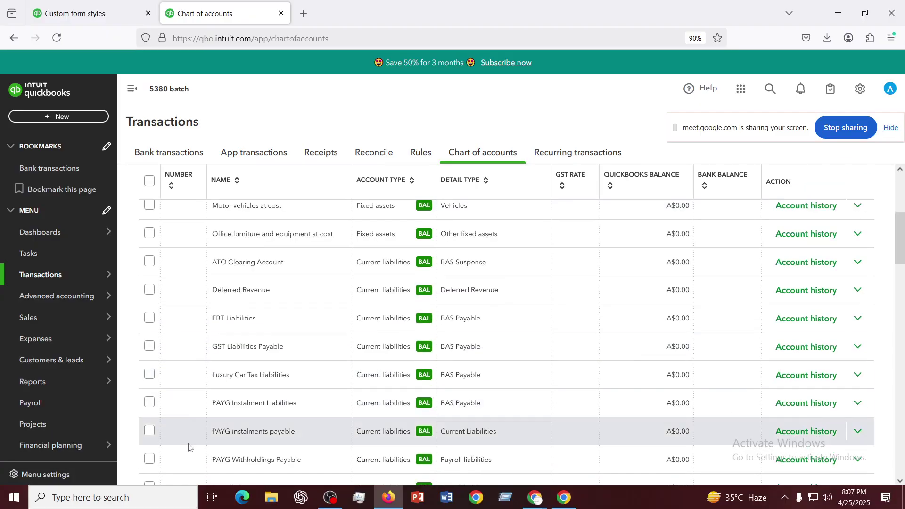
pyautogui.scroll(-2, 168, 415)
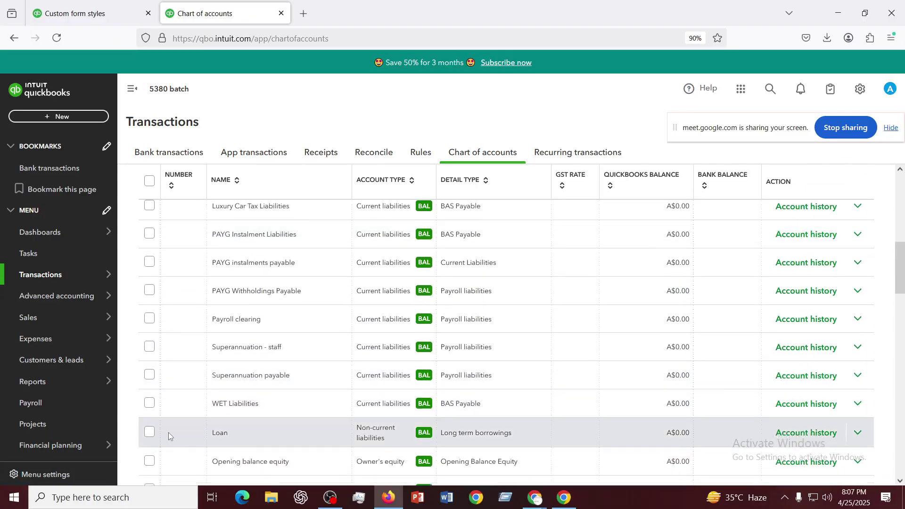
pyautogui.scroll(-4, 169, 432)
pyautogui.scroll(-3, 168, 432)
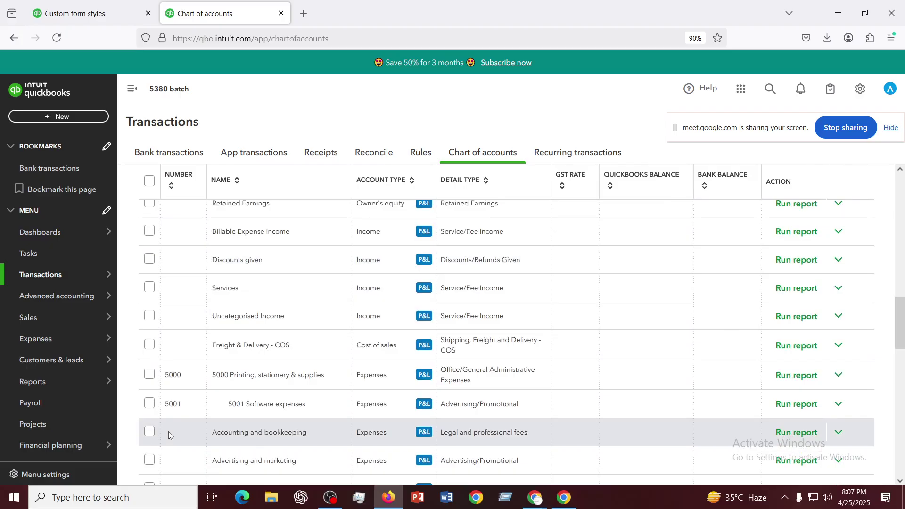
pyautogui.scroll(-2, 168, 431)
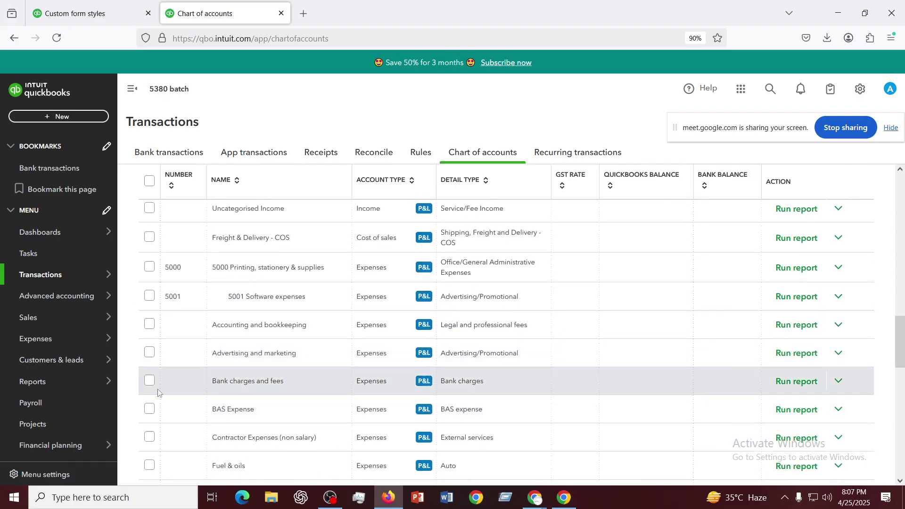
pyautogui.click(150, 357)
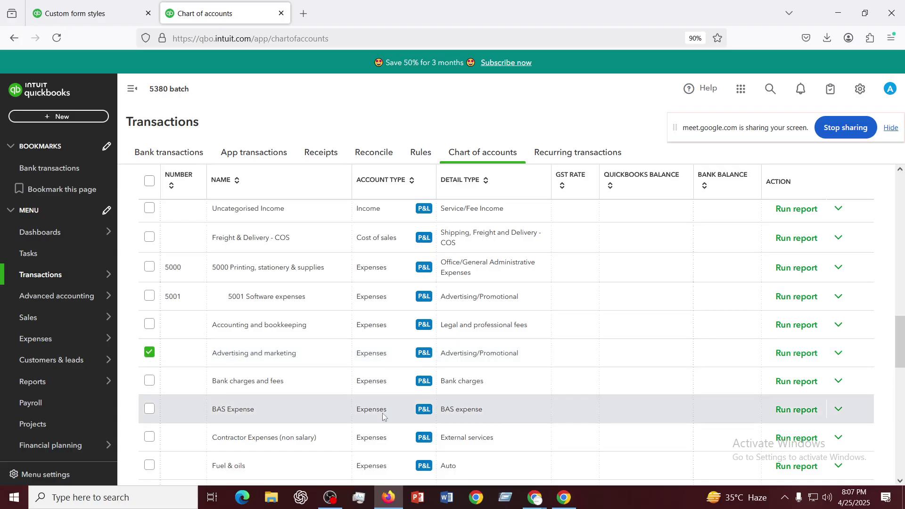
pyautogui.click(838, 353)
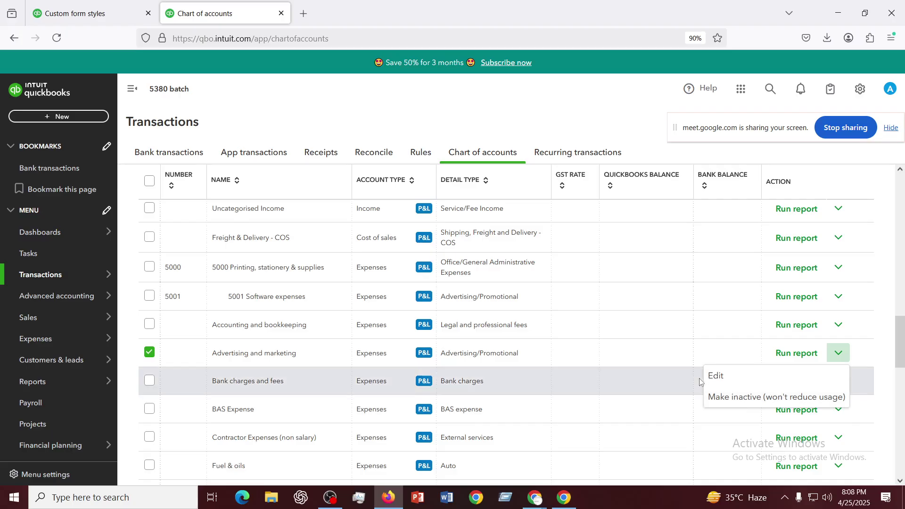
# - Check the option for including inactive accounts in the list settings and close them without changes
pyautogui.scroll(5, 875, 189)
pyautogui.scroll(6, 875, 189)
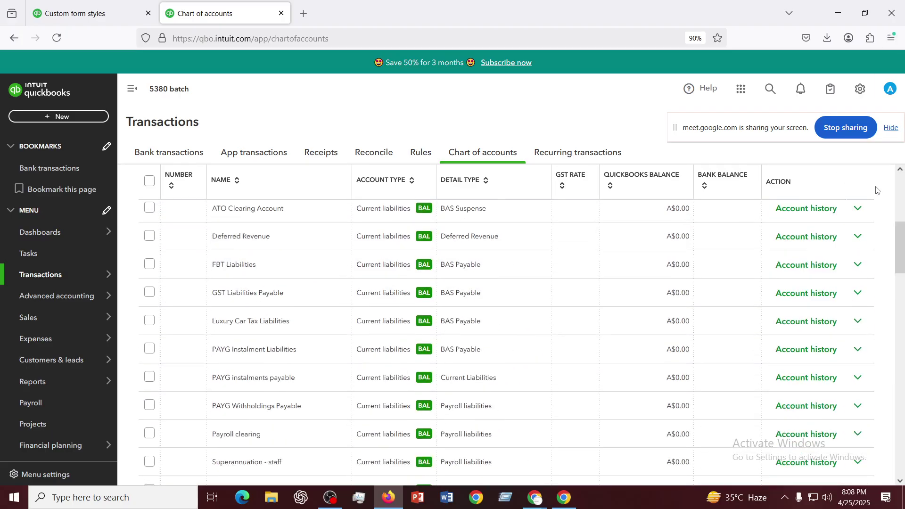
pyautogui.click(866, 239)
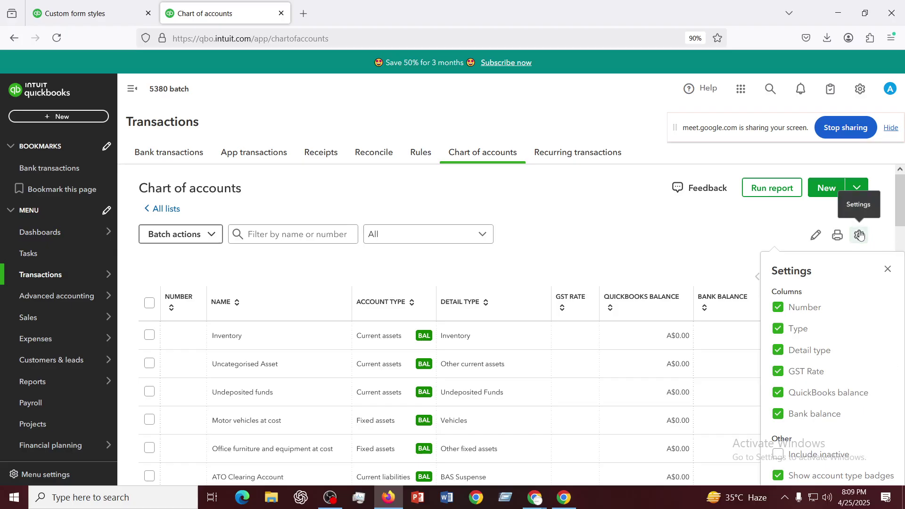
pyautogui.click(888, 269)
# - Examine the BAL and P&L account type badges throughout the chart of accounts
pyautogui.scroll(-10, 296, 267)
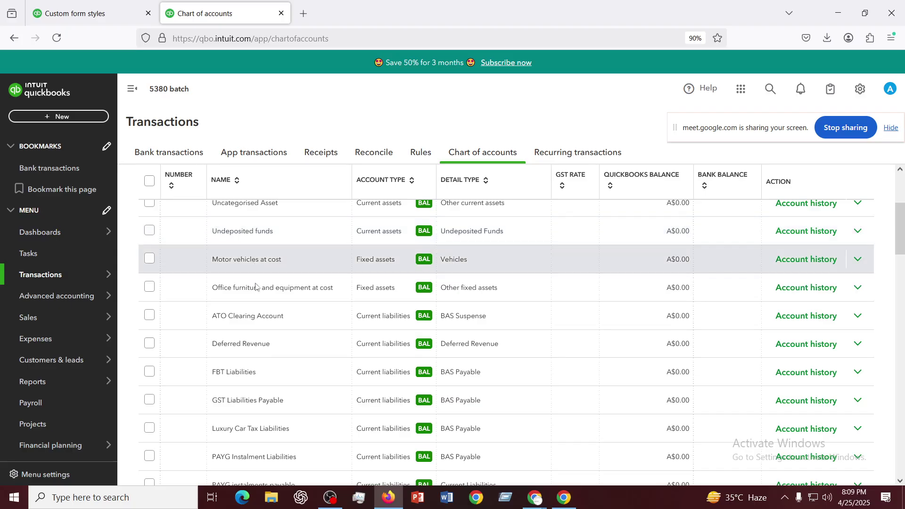
pyautogui.scroll(10, 296, 271)
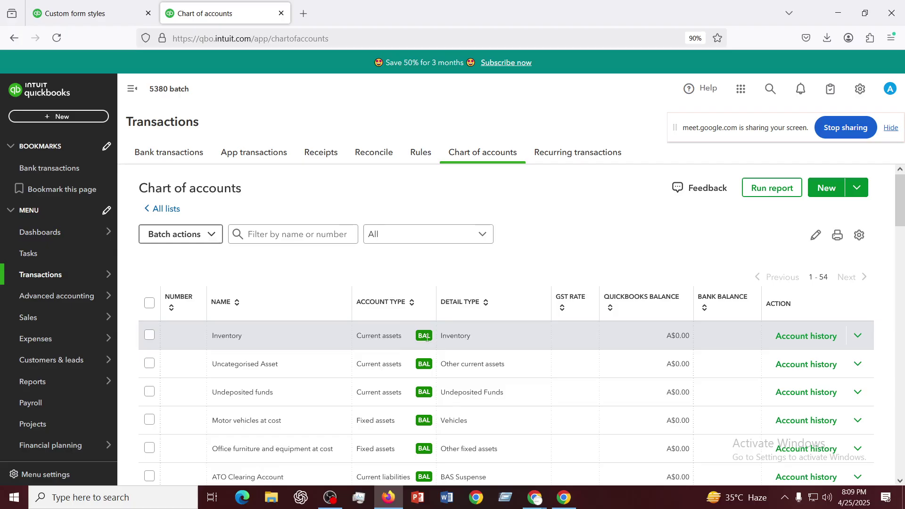
pyautogui.scroll(-10, 427, 338)
pyautogui.scroll(2, 427, 385)
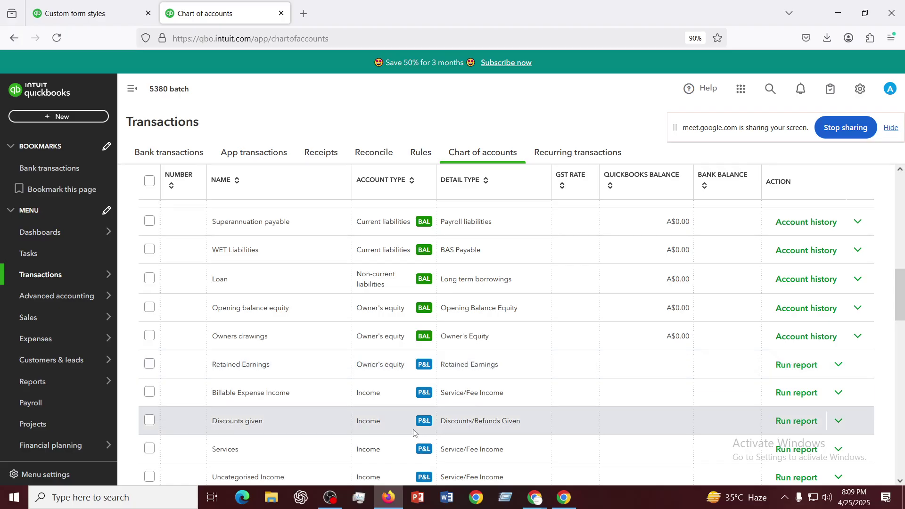
# - Open the Excel import page for new accounts, review its template and file upload options, and close it
pyautogui.scroll(-5, 415, 425)
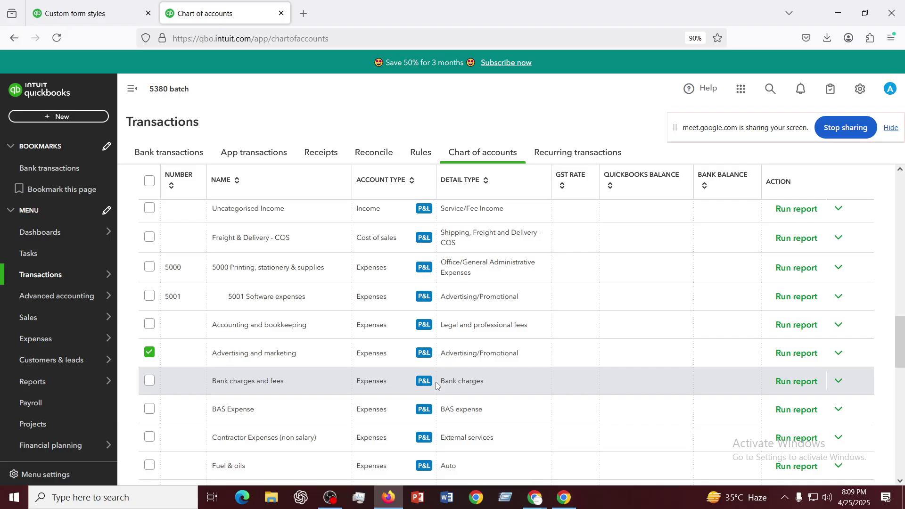
pyautogui.scroll(20, 436, 385)
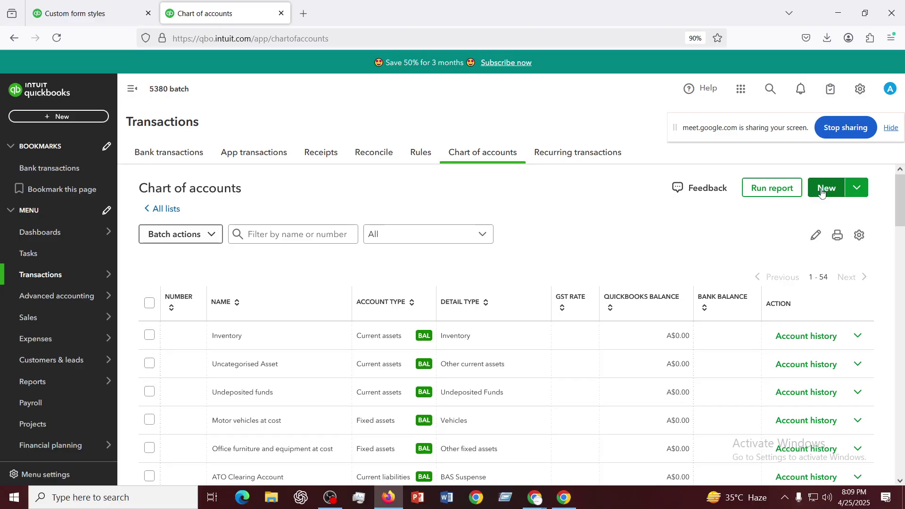
pyautogui.click(859, 191)
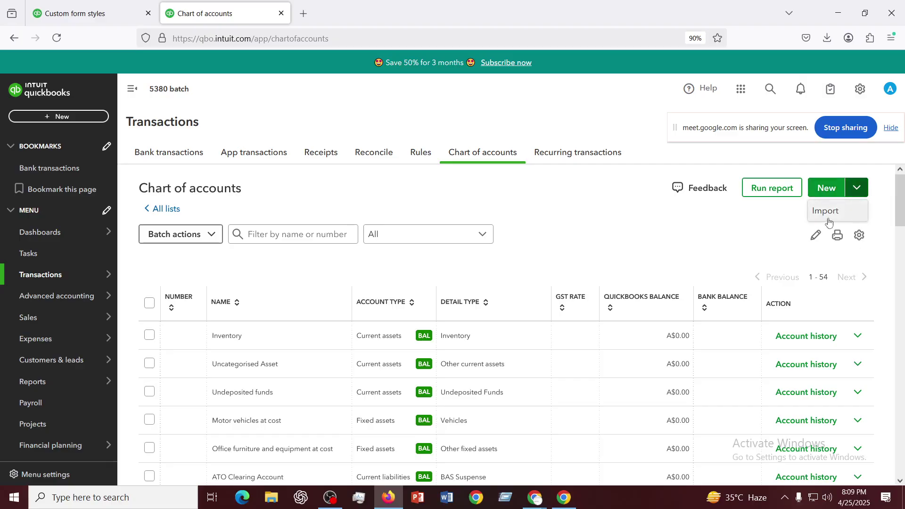
pyautogui.click(828, 218)
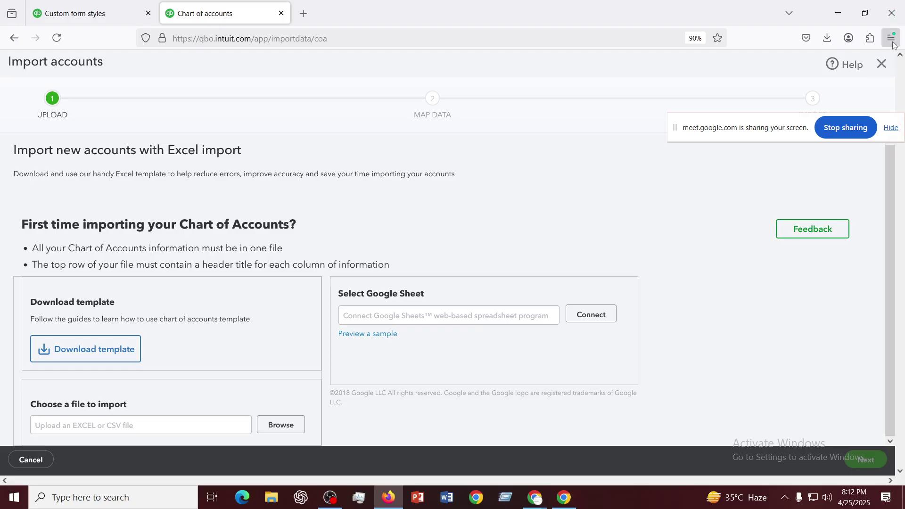
pyautogui.click(882, 67)
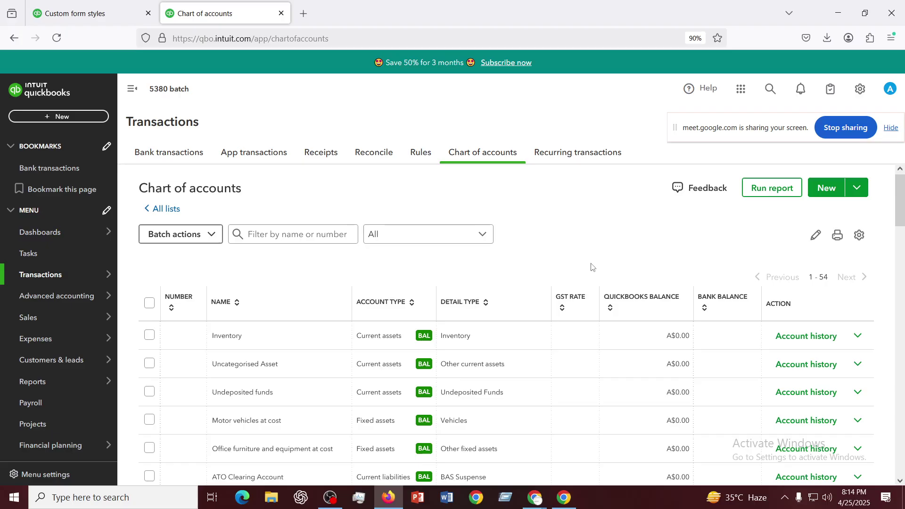
# - Review the visible columns and badge options in the account list settings and close them without changes
pyautogui.click(861, 237)
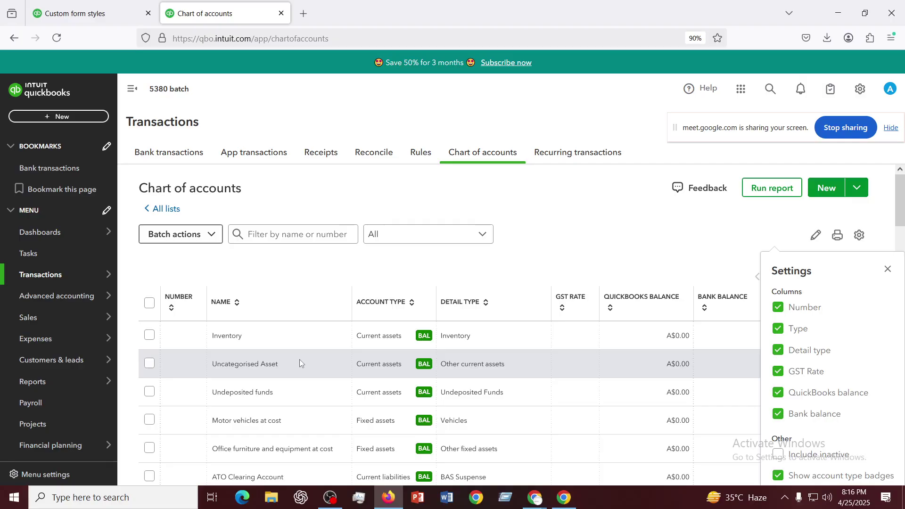
pyautogui.click(888, 270)
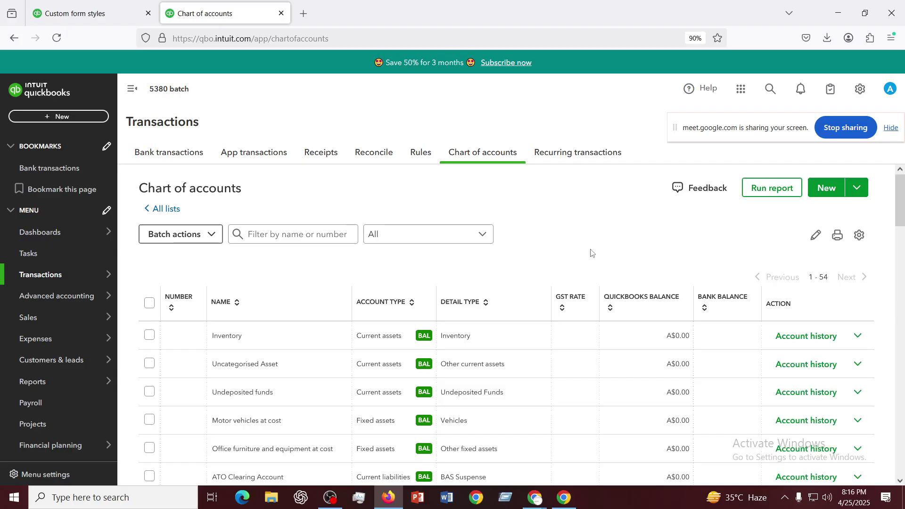
pyautogui.scroll(-4, 591, 257)
pyautogui.scroll(5, 544, 342)
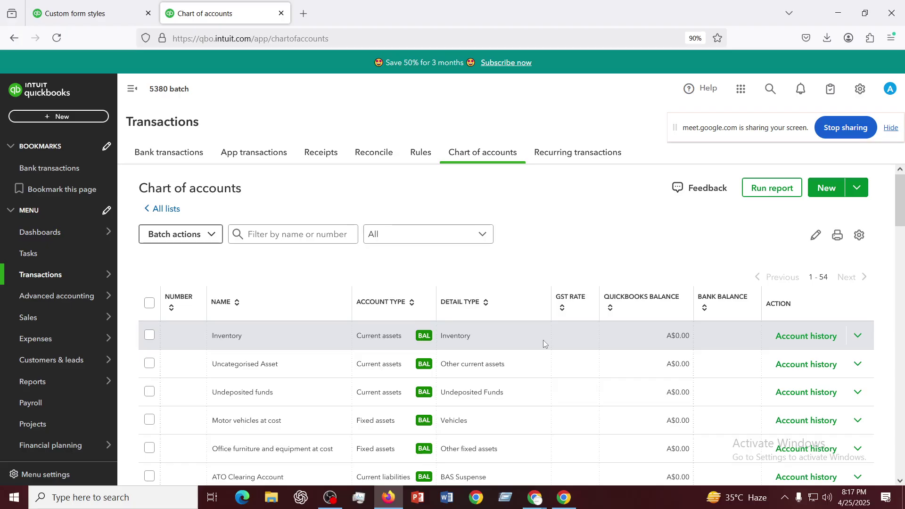
# - Deselect the Advertising and marketing expense account in the chart of accounts
pyautogui.scroll(-8, 360, 370)
pyautogui.scroll(-9, 329, 362)
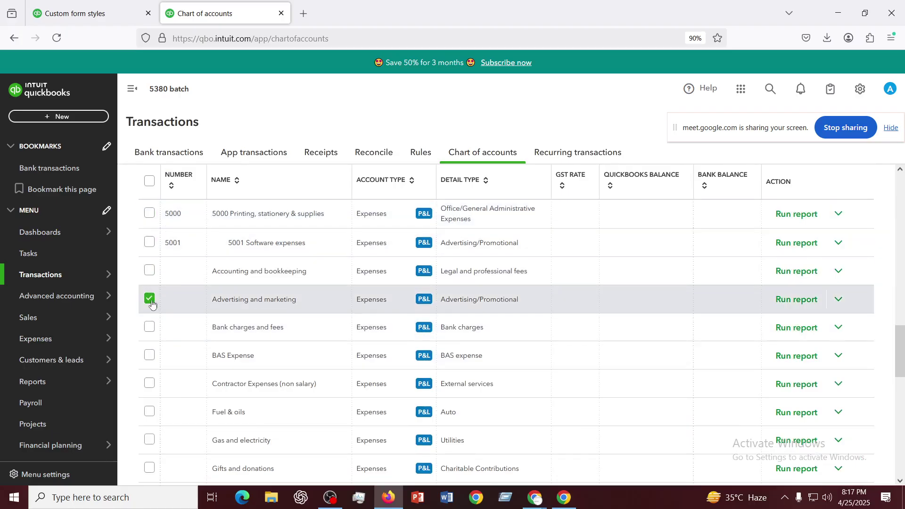
pyautogui.click(150, 299)
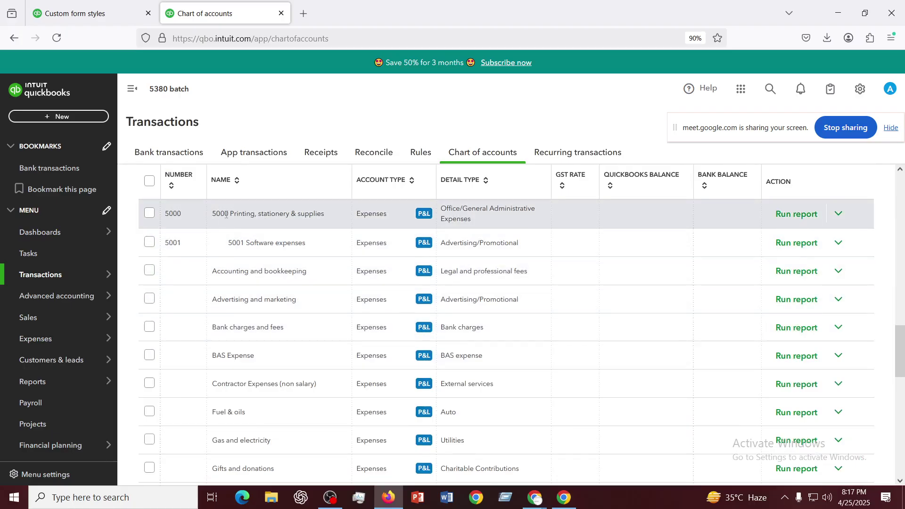
# - Run the report for the 5000 Printing, stationery & supplies account for the last 12 months and return to the chart of accounts
pyautogui.click(226, 215)
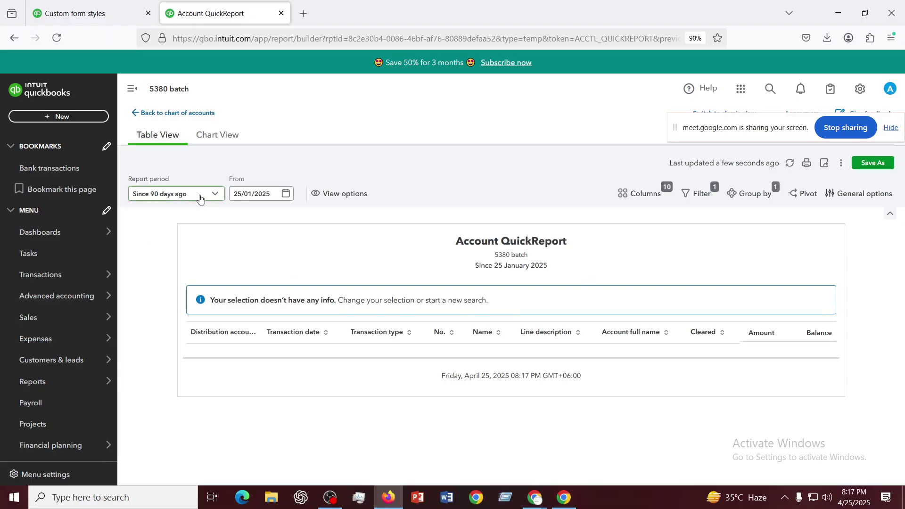
pyautogui.click(216, 194)
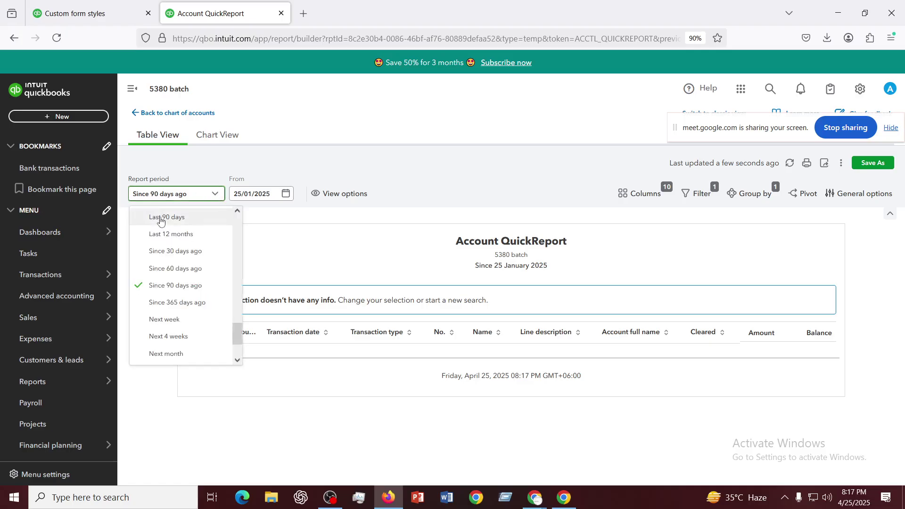
pyautogui.click(167, 235)
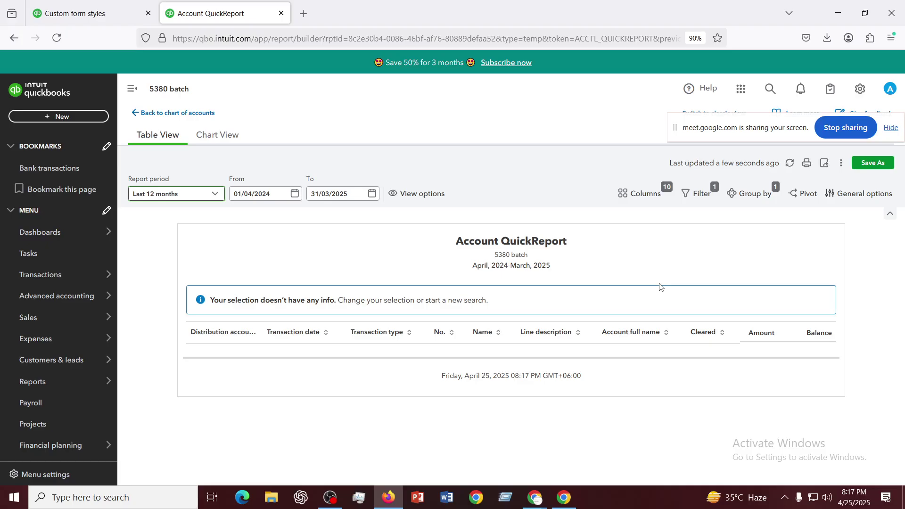
pyautogui.click(12, 39)
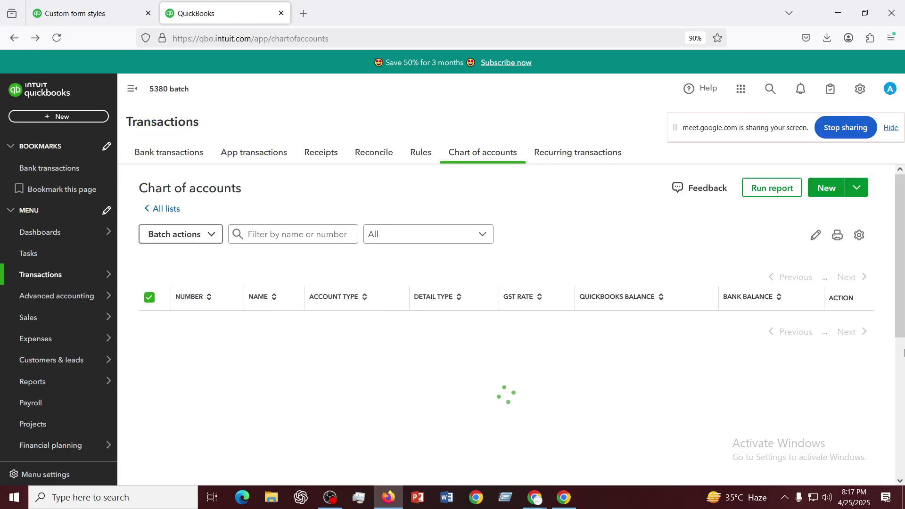
# - Try making the 5000 Printing, stationery & supplies account a subaccount, look through its account types, and cancel the edit
pyautogui.scroll(-2, 792, 356)
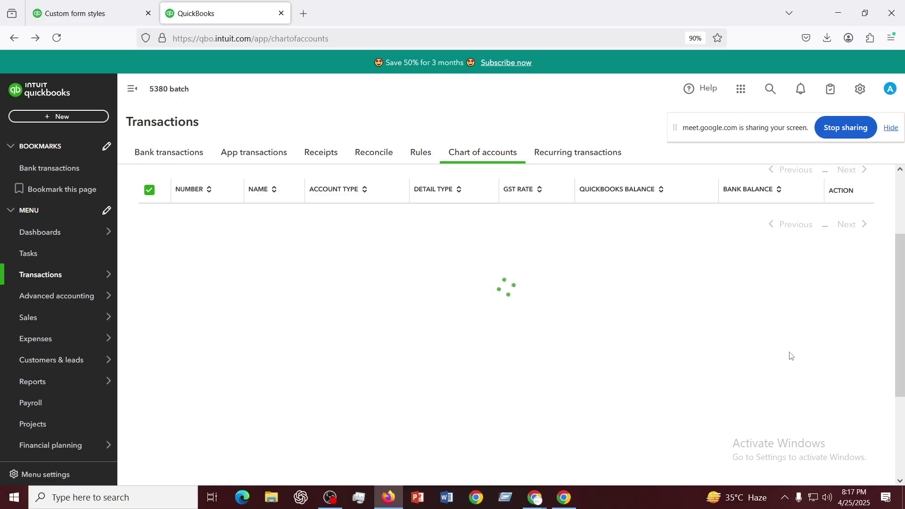
pyautogui.scroll(-5, 788, 356)
pyautogui.scroll(-4, 376, 349)
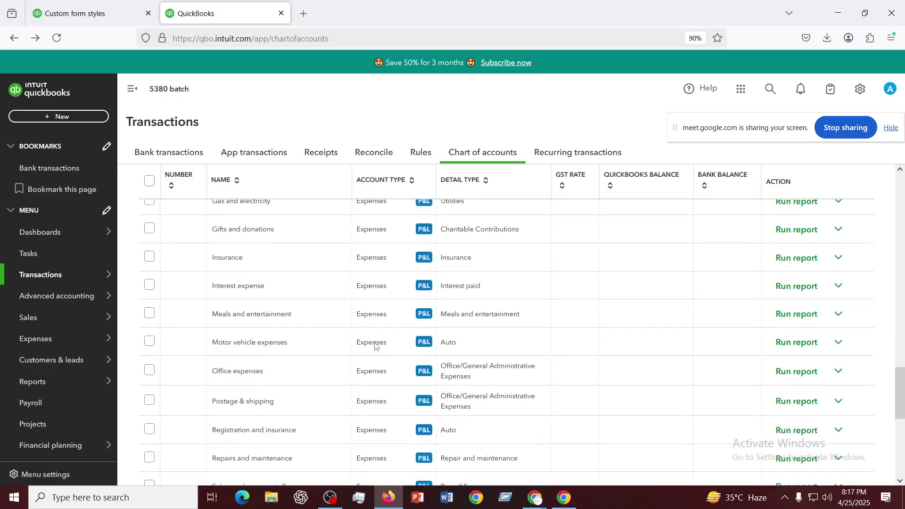
pyautogui.scroll(-5, 376, 348)
pyautogui.scroll(-1, 212, 362)
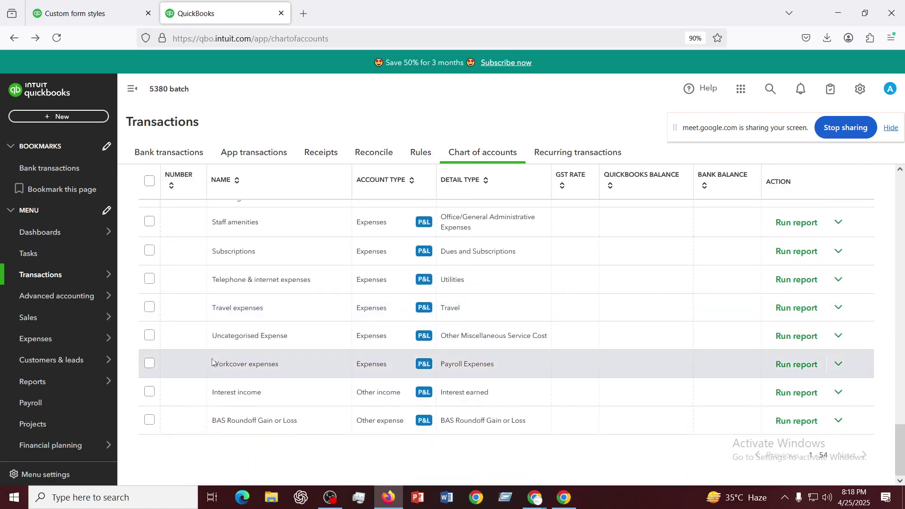
pyautogui.scroll(17, 211, 361)
pyautogui.scroll(-4, 208, 360)
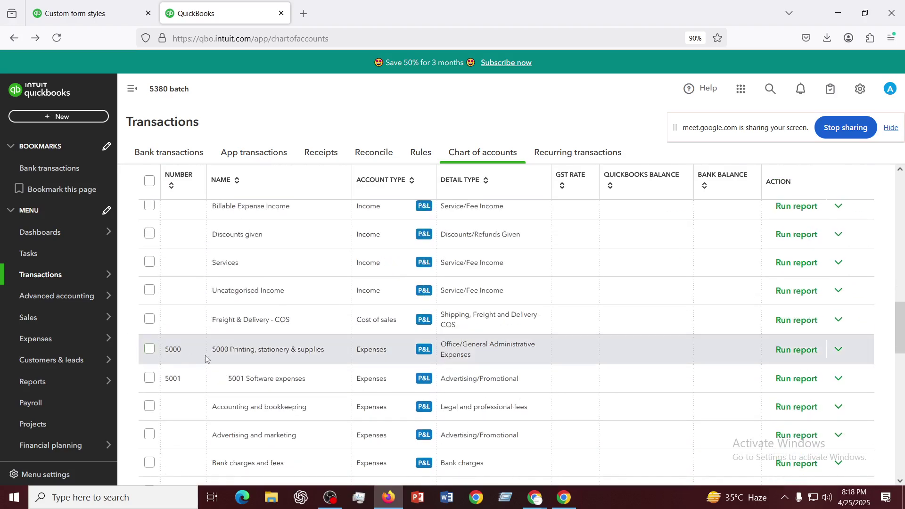
pyautogui.click(842, 351)
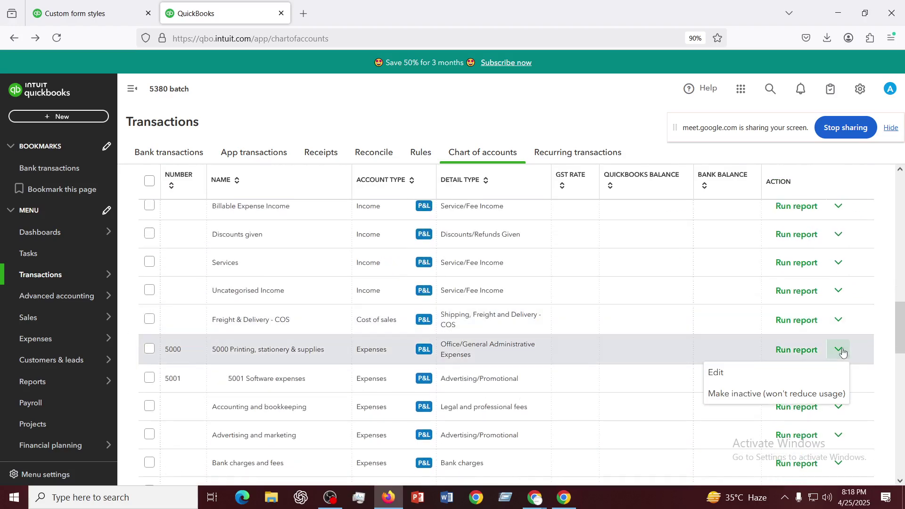
pyautogui.click(717, 372)
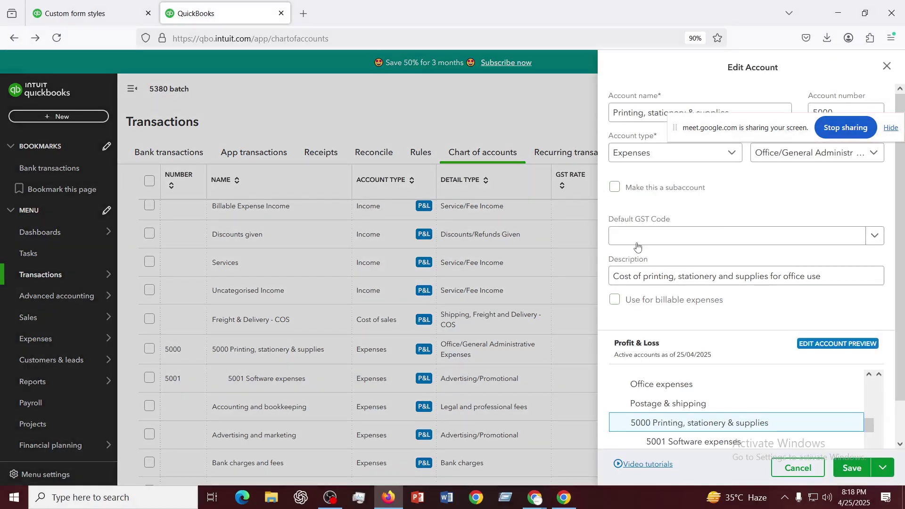
pyautogui.click(615, 187)
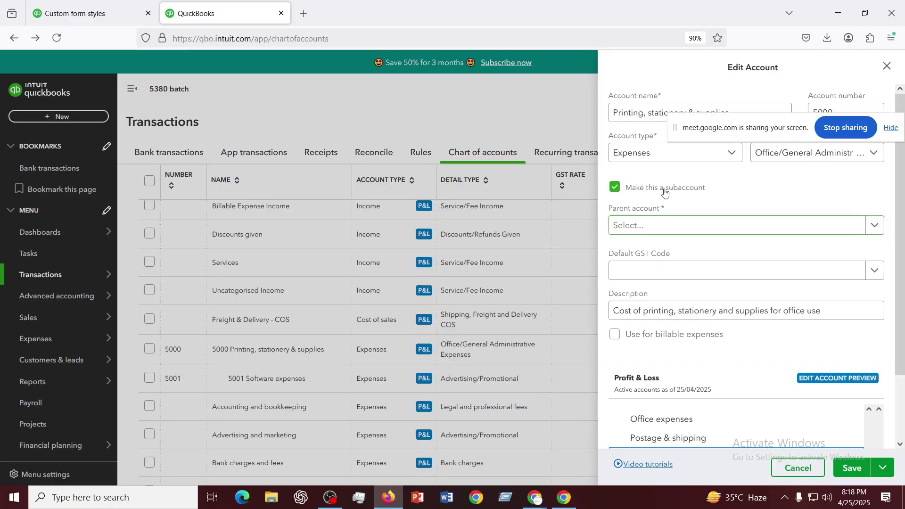
pyautogui.click(675, 154)
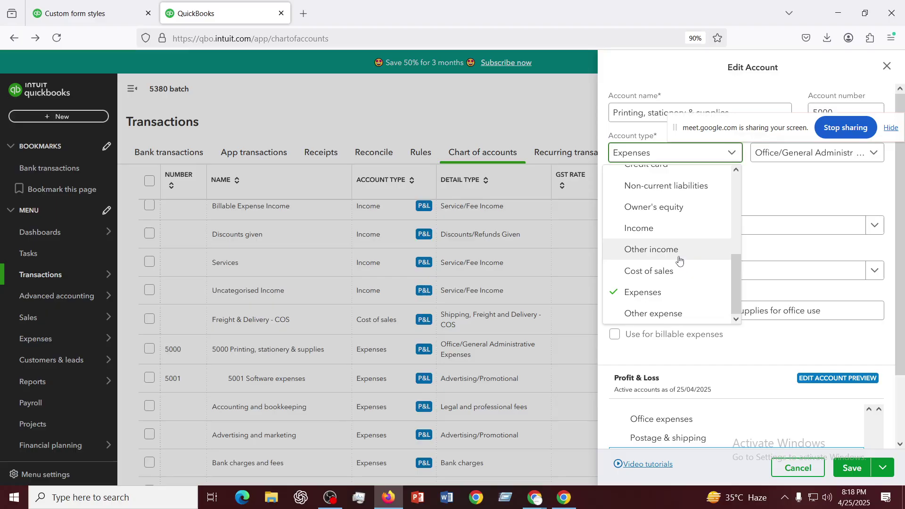
pyautogui.click(796, 474)
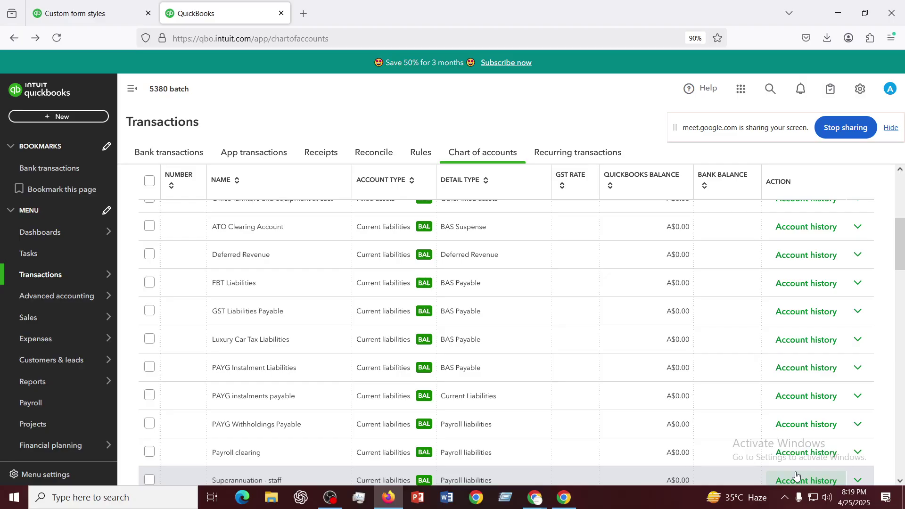
# - Look through the company settings options and the transaction types available for creation, closing both without choosing anything
pyautogui.click(861, 89)
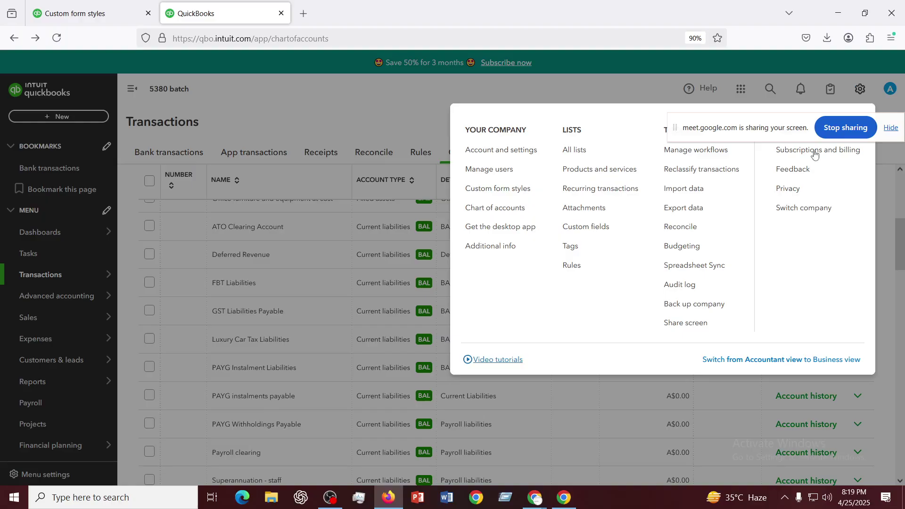
pyautogui.click(620, 103)
pyautogui.click(57, 117)
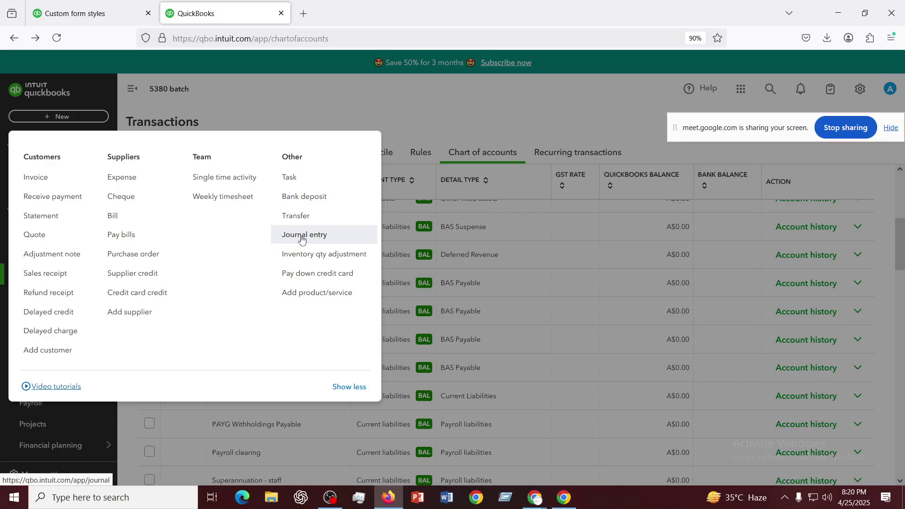
pyautogui.click(452, 126)
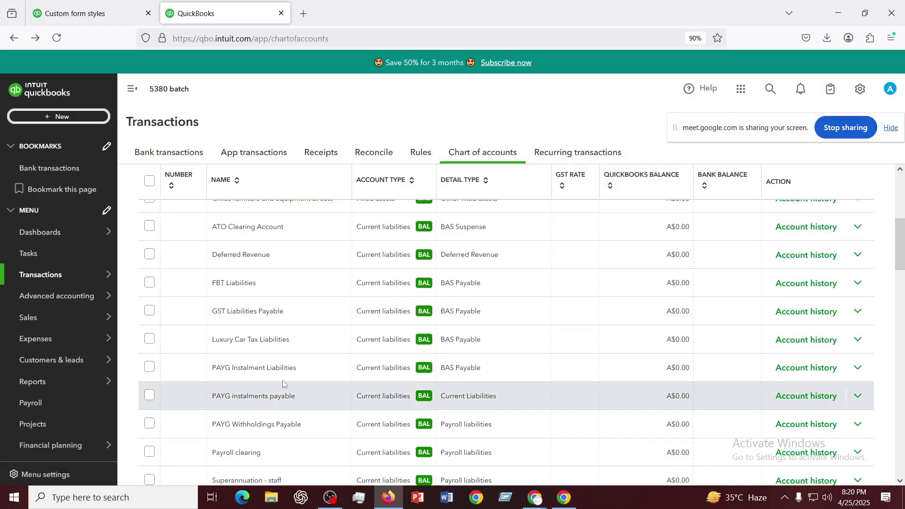
# - View the account history of the Uncategorised Asset account and return to the chart of accounts
pyautogui.scroll(2, 283, 344)
pyautogui.scroll(-8, 284, 340)
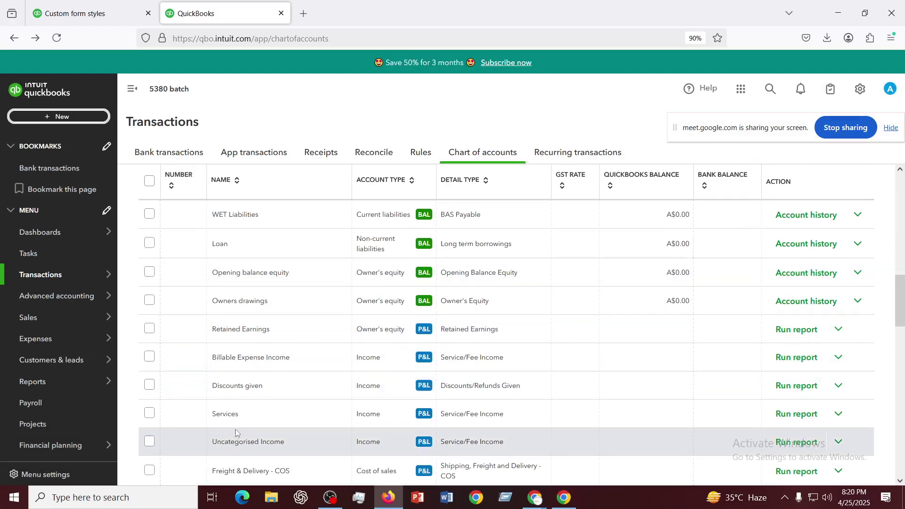
pyautogui.scroll(2, 271, 370)
pyautogui.scroll(10, 271, 370)
pyautogui.scroll(-1, 245, 366)
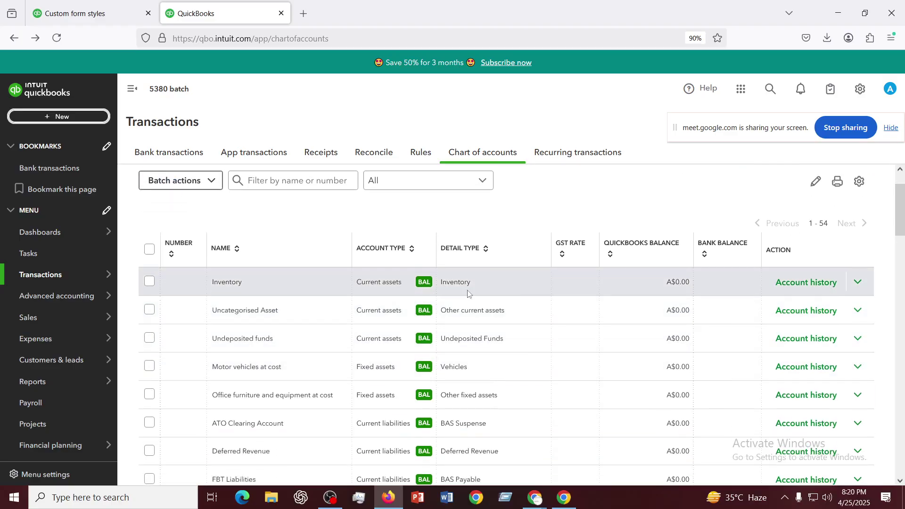
pyautogui.click(254, 311)
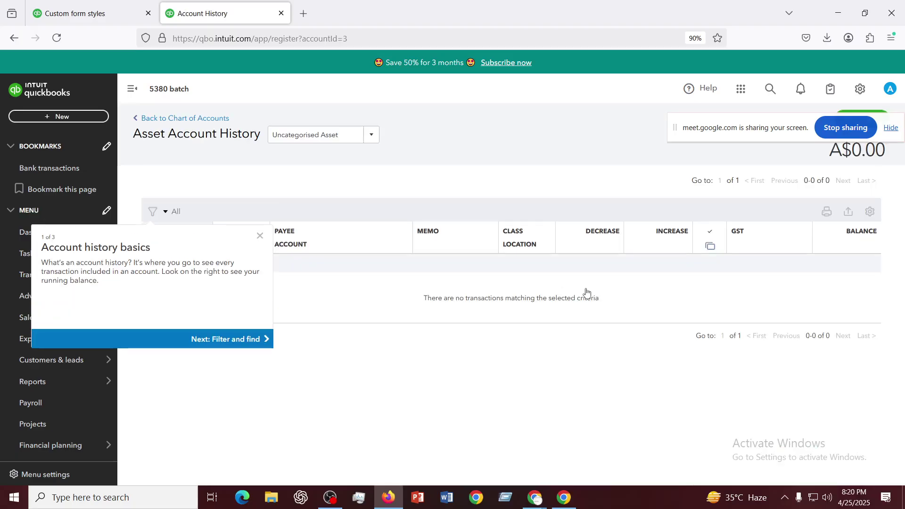
pyautogui.click(14, 43)
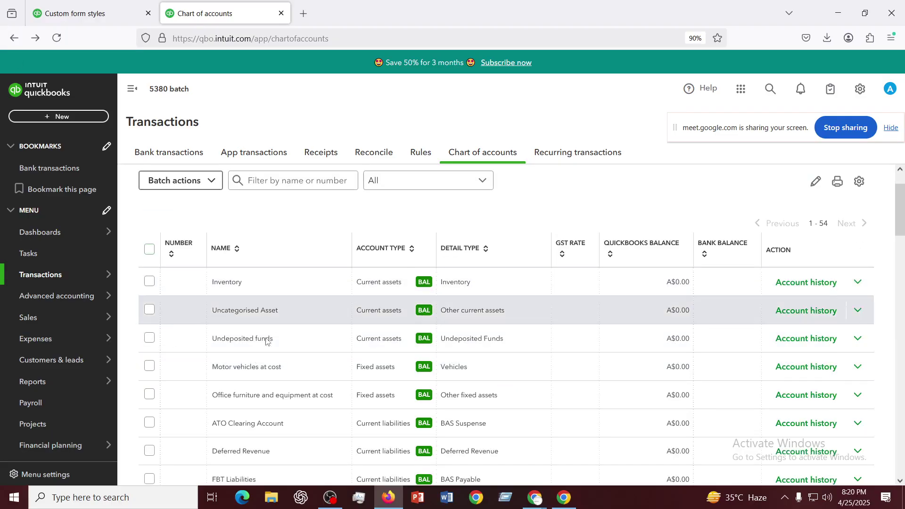
# - Select the Uncategorised Asset account, review its edit form and Balance Sheet preview, and leave the form without saving
pyautogui.click(149, 310)
pyautogui.click(859, 311)
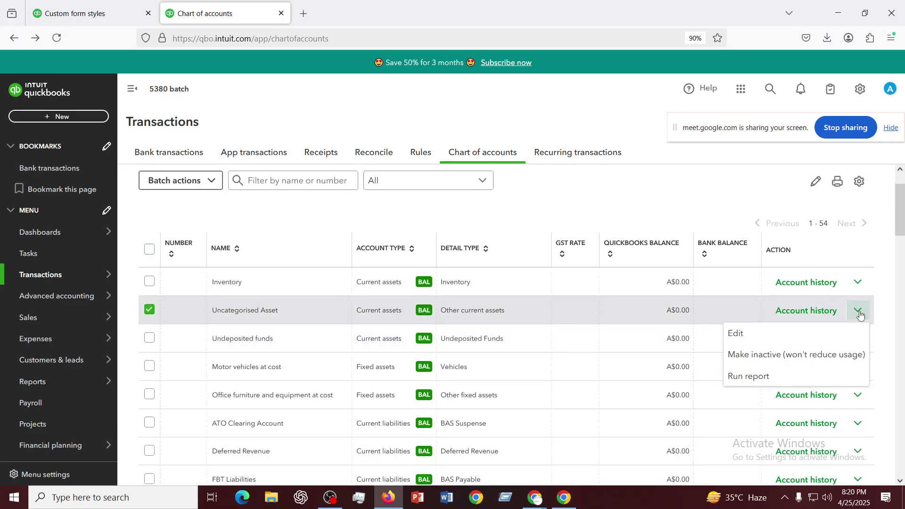
pyautogui.click(736, 335)
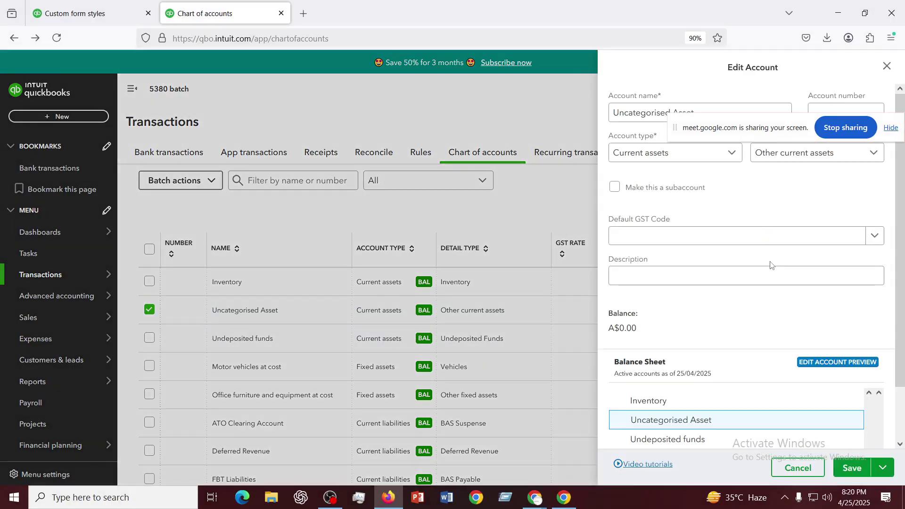
pyautogui.scroll(-2, 771, 265)
pyautogui.scroll(2, 771, 265)
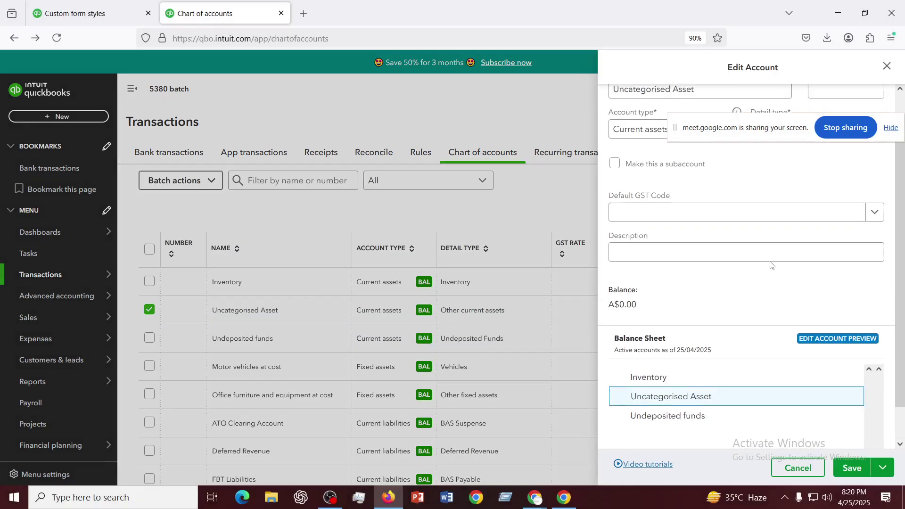
pyautogui.scroll(-2, 771, 265)
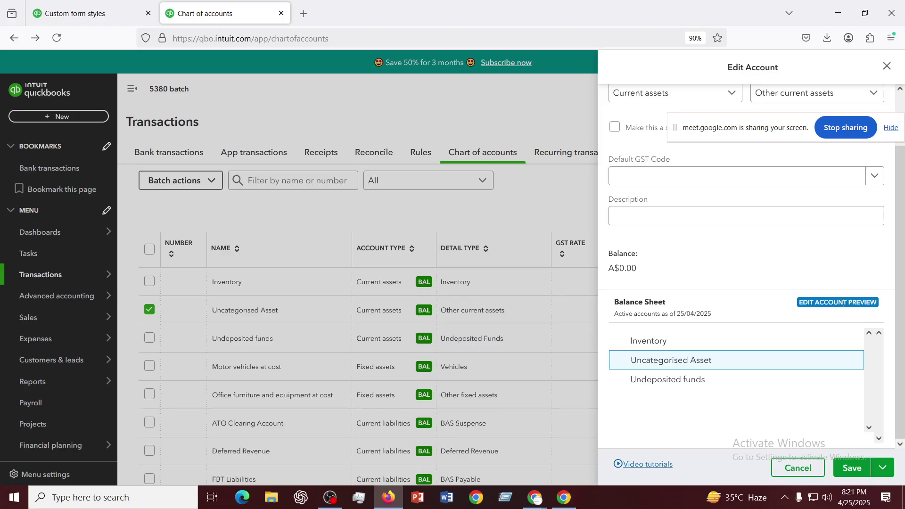
pyautogui.click(468, 101)
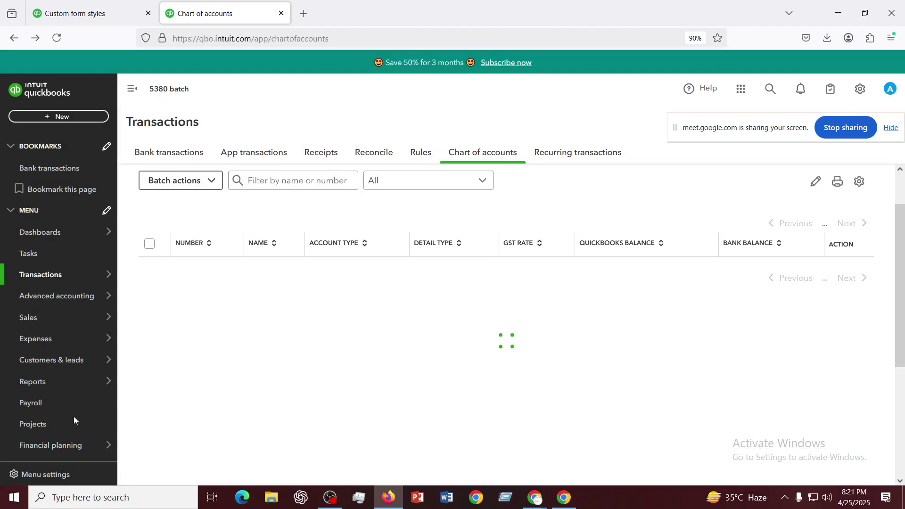
# - Open the Customers page of the Sales section in a new browser tab and switch to that tab
pyautogui.scroll(-3, 75, 379)
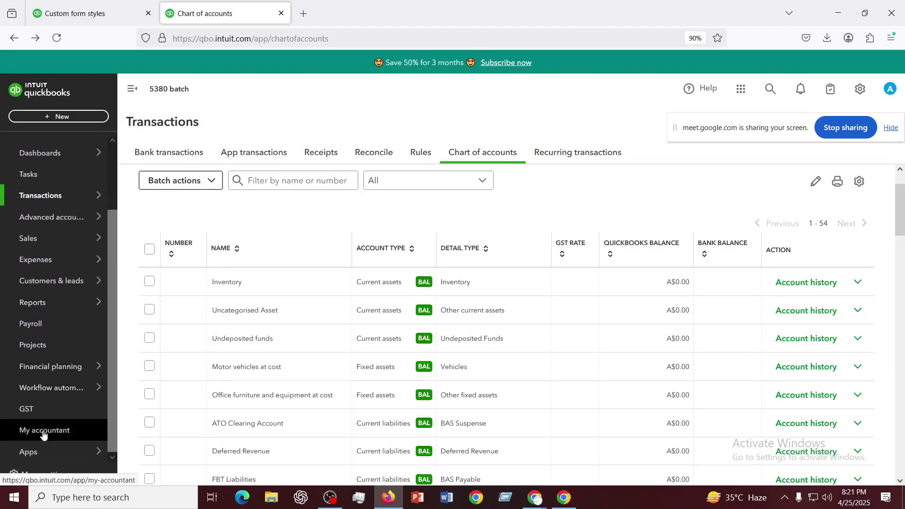
pyautogui.scroll(2, 42, 354)
pyautogui.moveTo(43, 355)
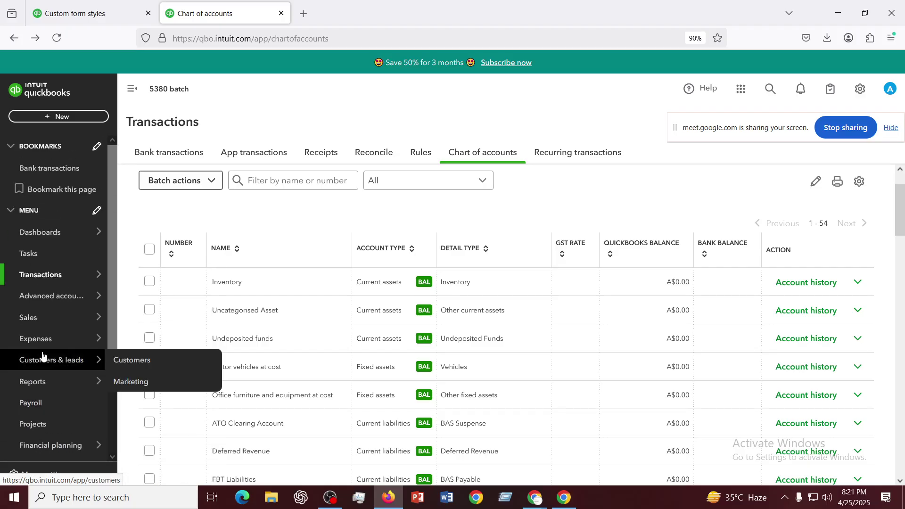
pyautogui.moveTo(26, 319)
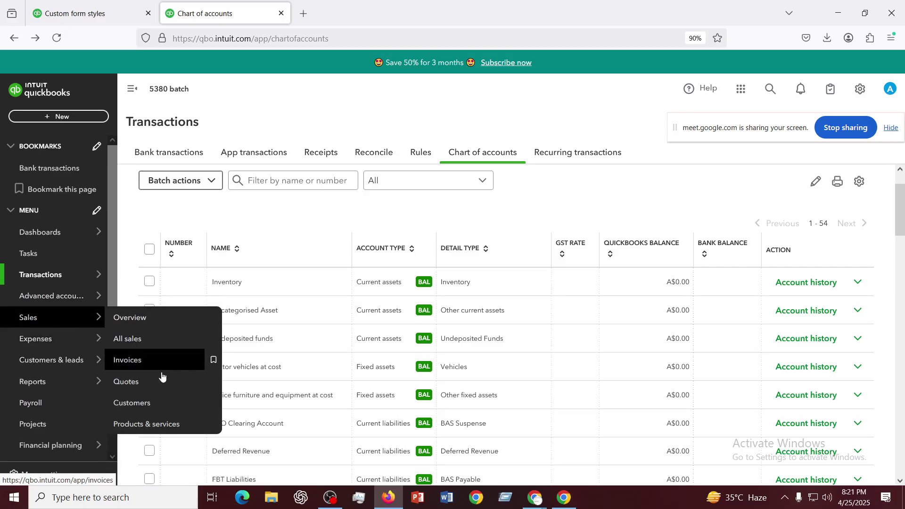
pyautogui.rightClick(141, 405)
pyautogui.click(181, 179)
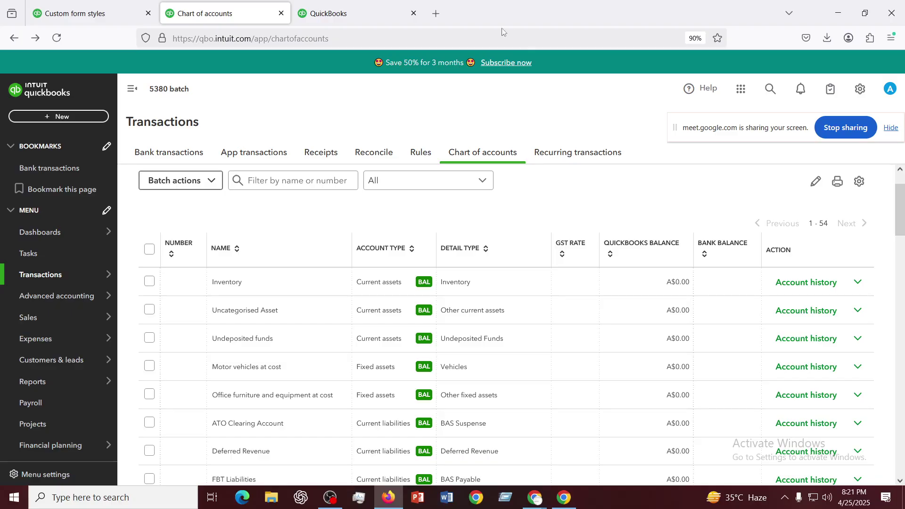
pyautogui.click(344, 18)
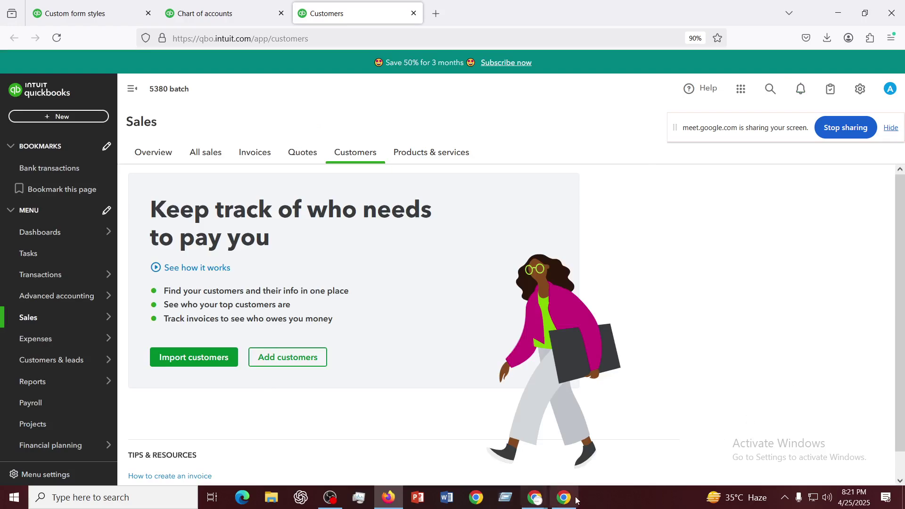
# - Switch to the Google Meet window to check the call, and return to the QuickBooks Customers page
pyautogui.moveTo(562, 503)
pyautogui.moveTo(535, 499)
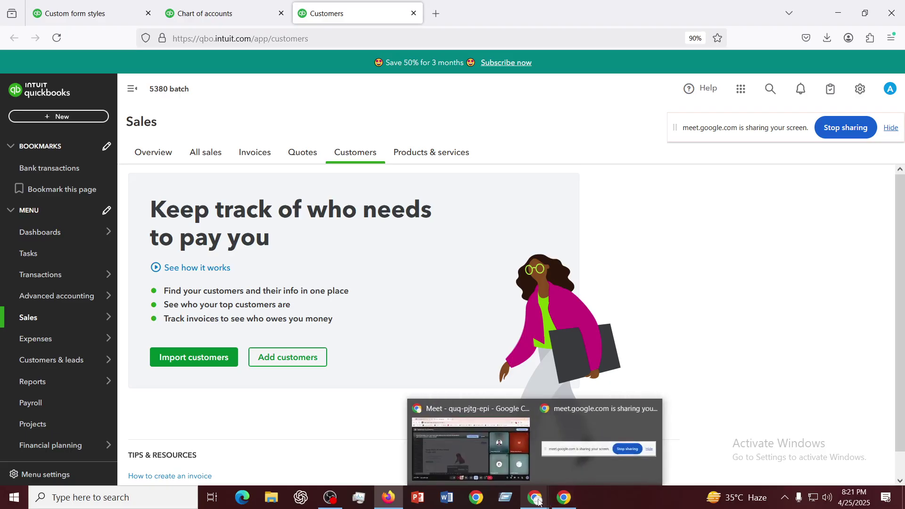
pyautogui.click(466, 448)
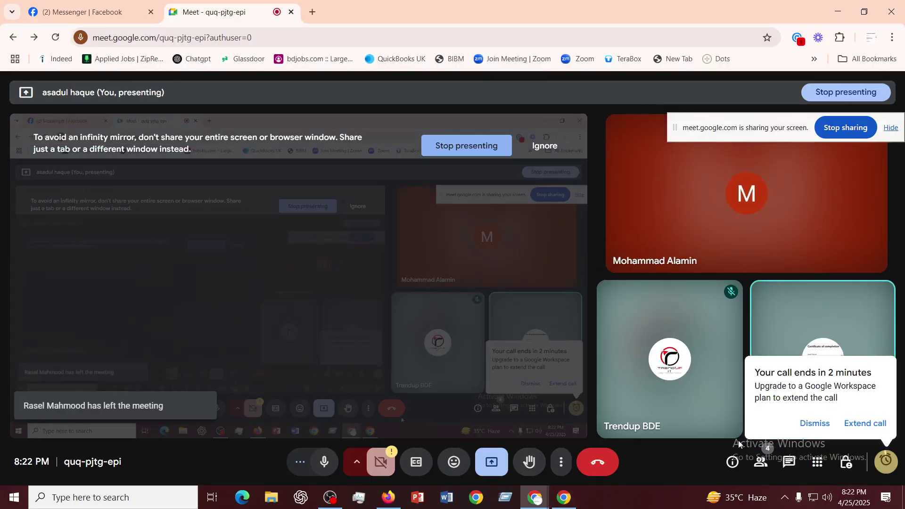
pyautogui.click(388, 497)
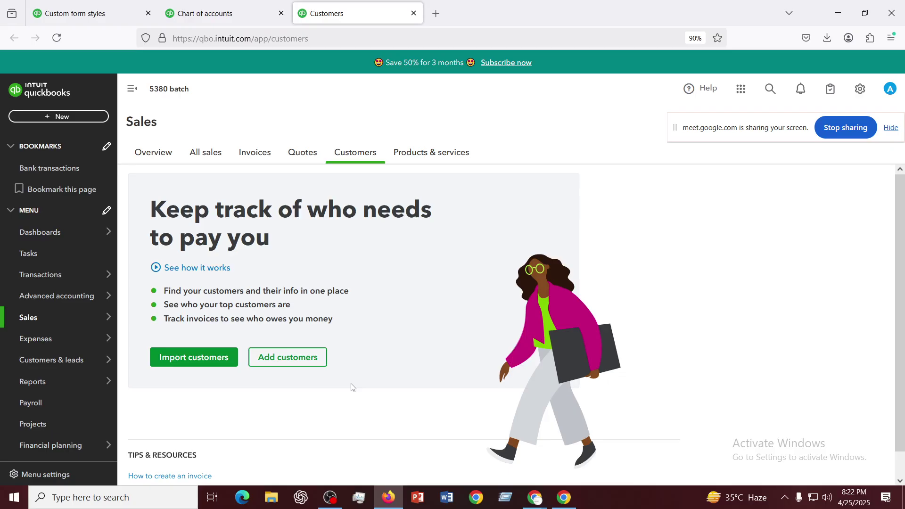
pyautogui.scroll(-1, 238, 421)
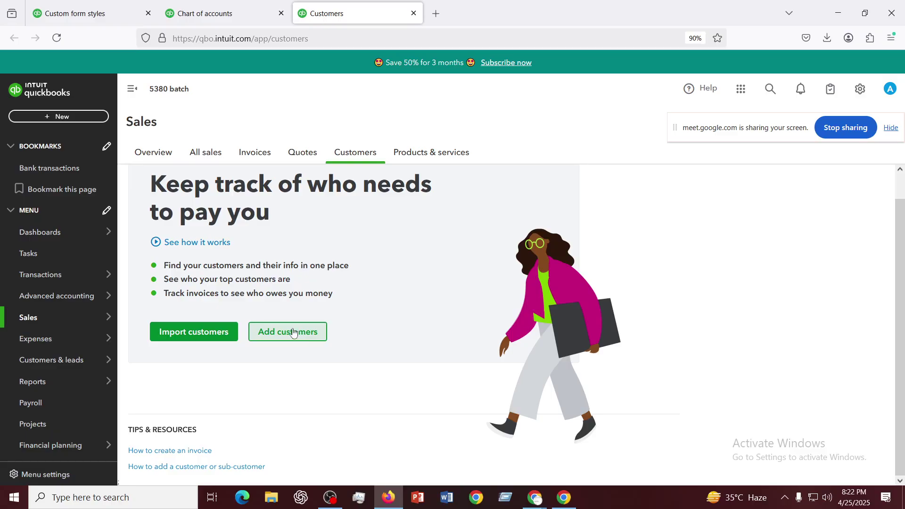
# - Switch to Google Meet, leave the current call and start a new instant meeting
pyautogui.moveTo(538, 500)
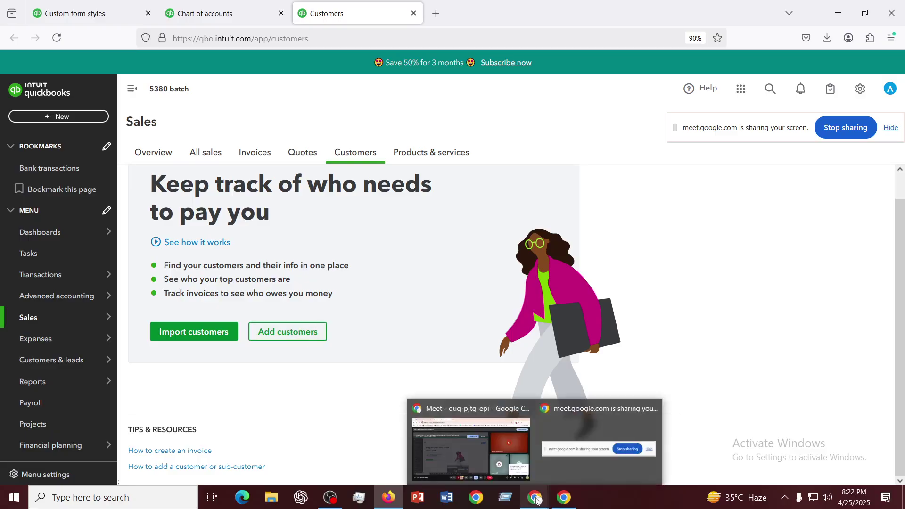
pyautogui.click(437, 442)
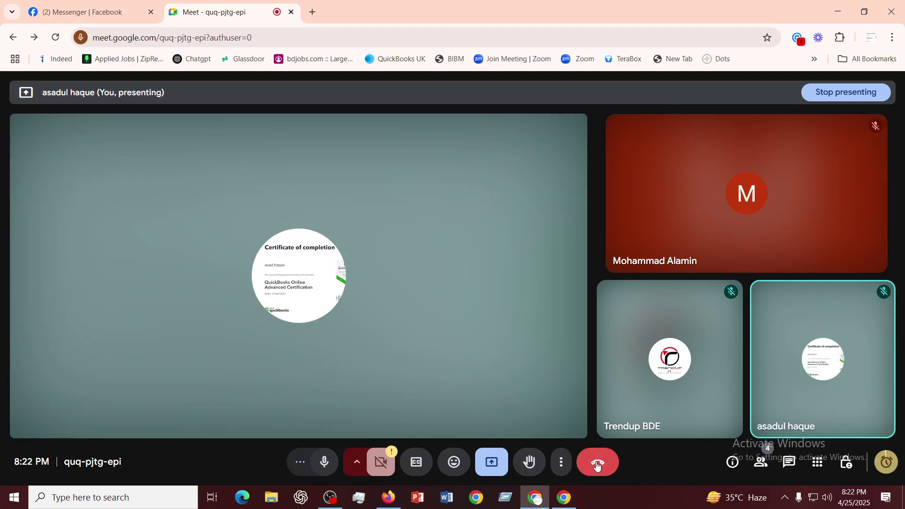
pyautogui.click(597, 466)
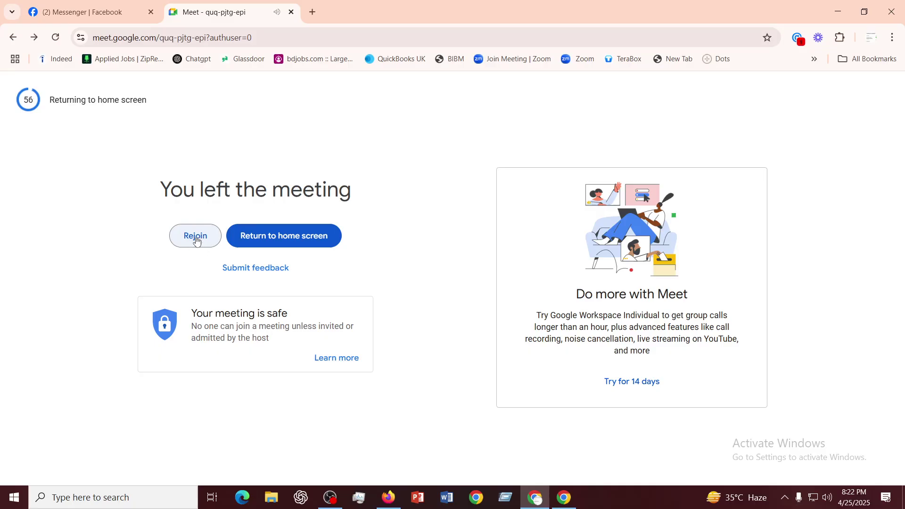
pyautogui.click(13, 37)
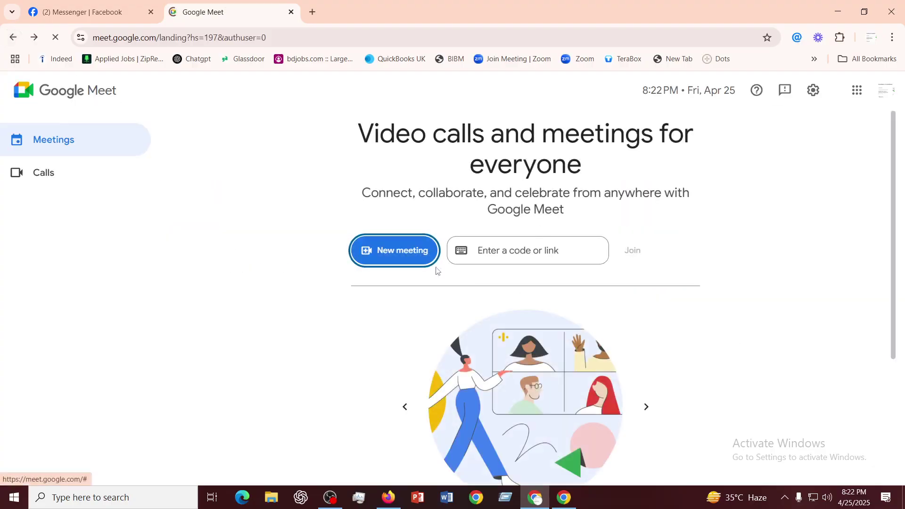
pyautogui.click(381, 250)
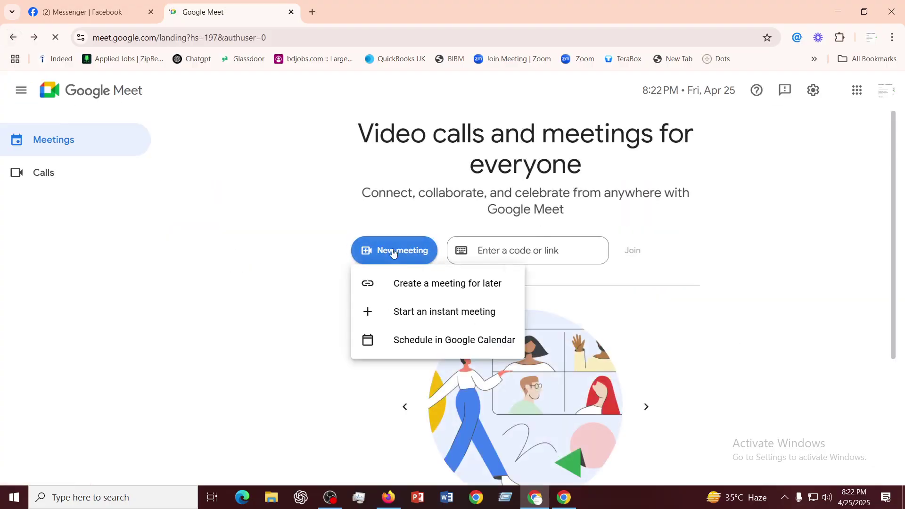
pyautogui.click(417, 312)
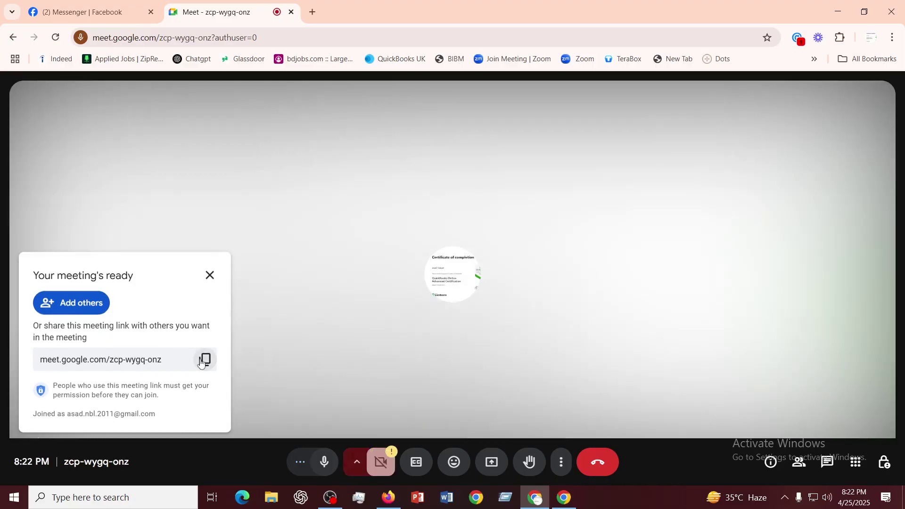
# - Copy the new meeting's link and send it to the AMS 5380 (Friday 7:00pm) Trendup IT group chat in Messenger
pyautogui.click(202, 362)
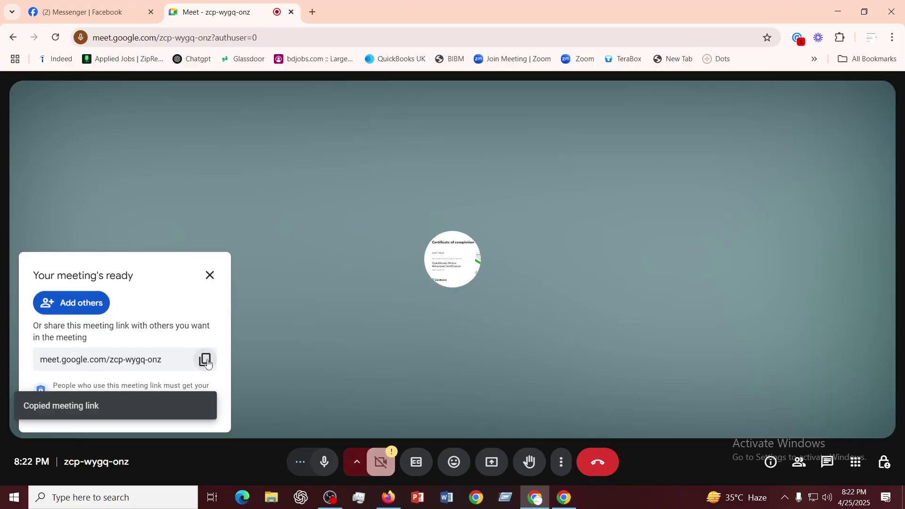
pyautogui.click(210, 275)
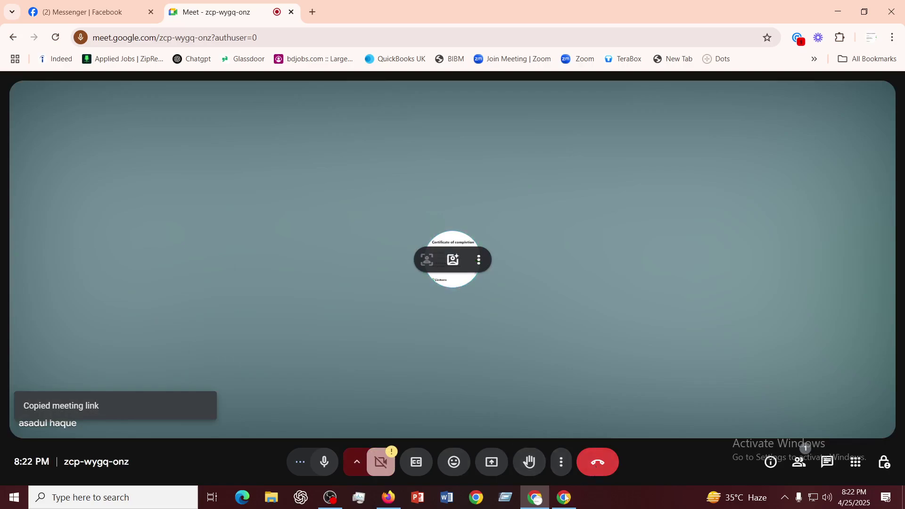
pyautogui.click(55, 8)
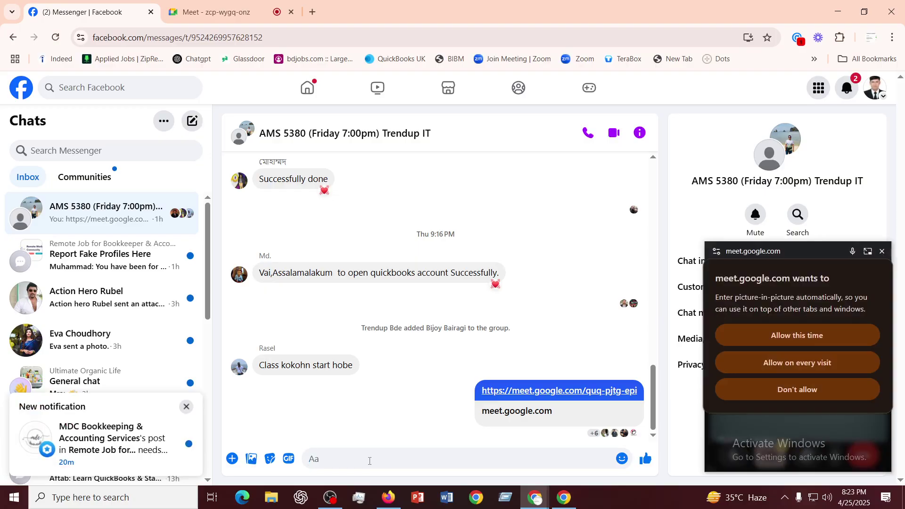
pyautogui.hotkey('ctrl', 'v')
pyautogui.press('Return')
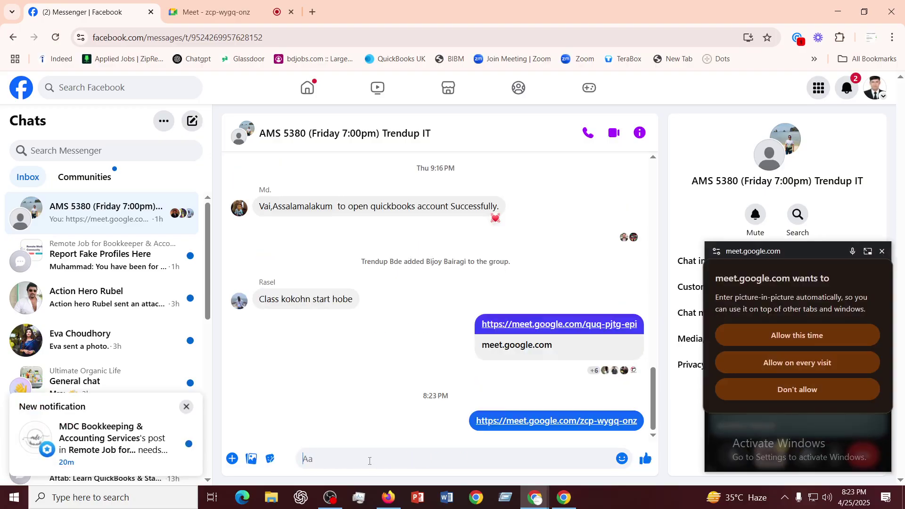
pyautogui.click(882, 251)
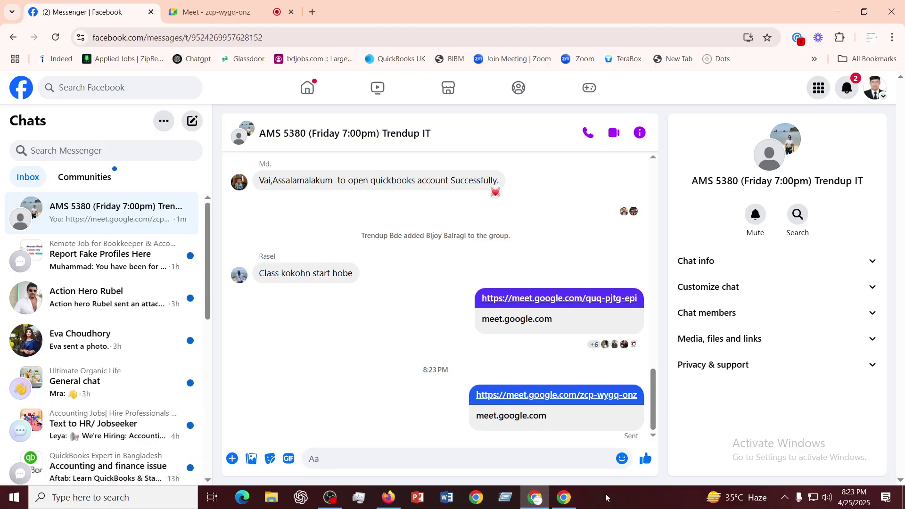
# - Share the entire screen in the new Google Meet call and switch back to QuickBooks
pyautogui.click(211, 13)
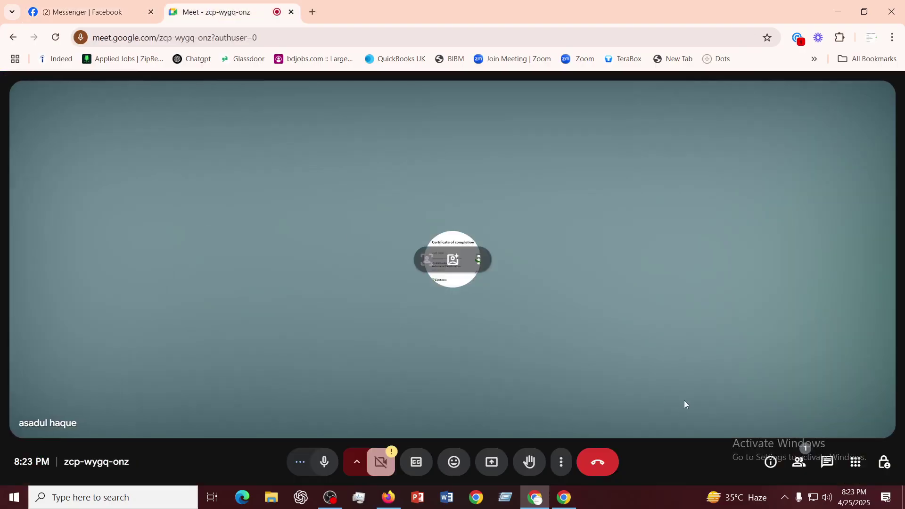
pyautogui.click(492, 462)
pyautogui.click(550, 108)
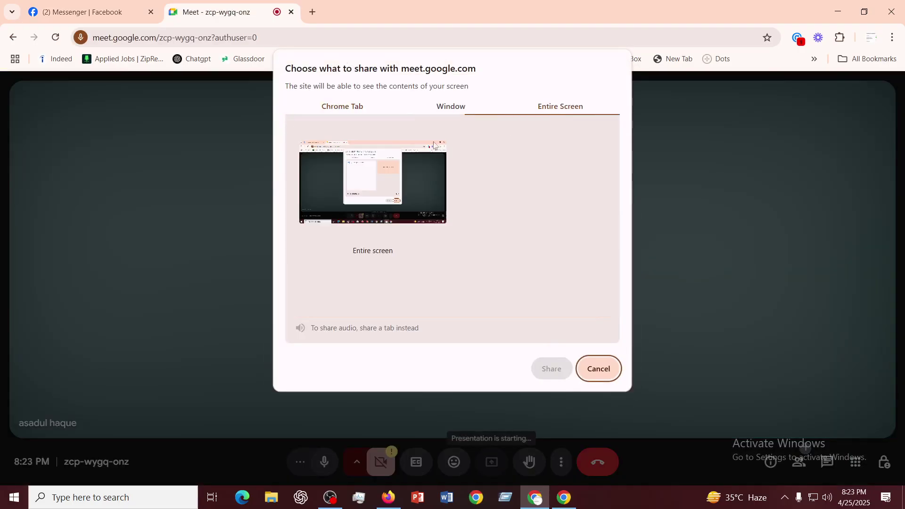
pyautogui.click(435, 146)
pyautogui.click(552, 370)
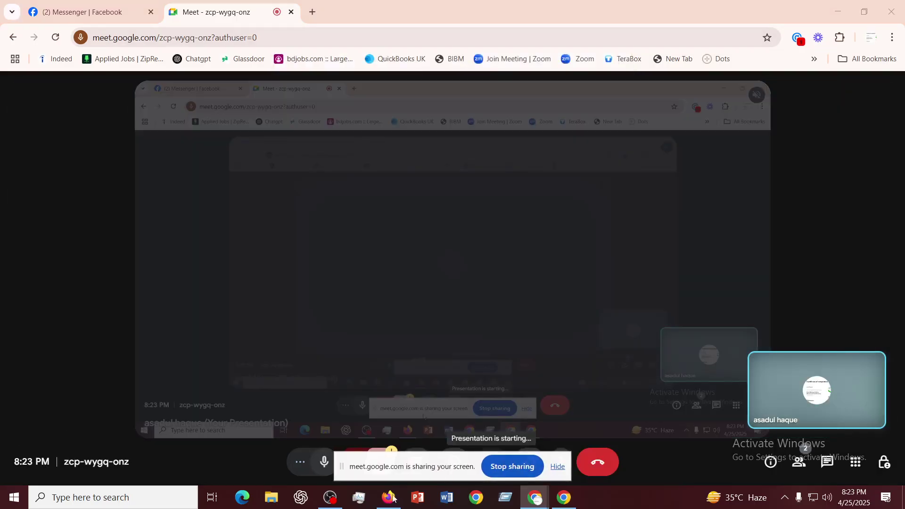
pyautogui.click(388, 497)
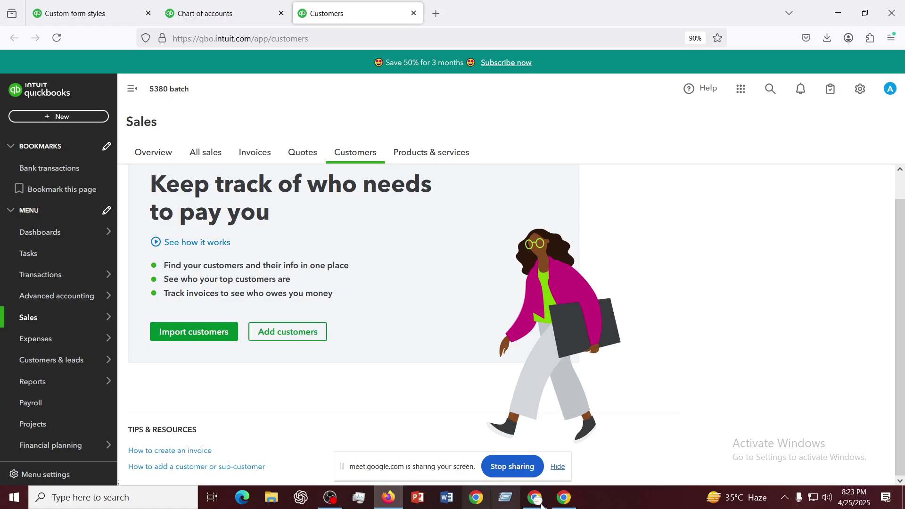
# - Admit all waiting participants to the Google Meet call and return to the QuickBooks Customers page
pyautogui.moveTo(537, 501)
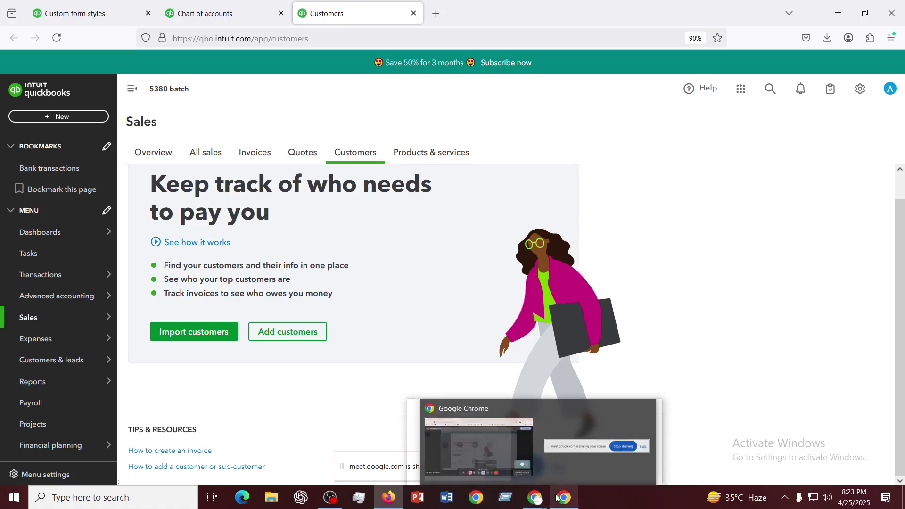
pyautogui.click(456, 438)
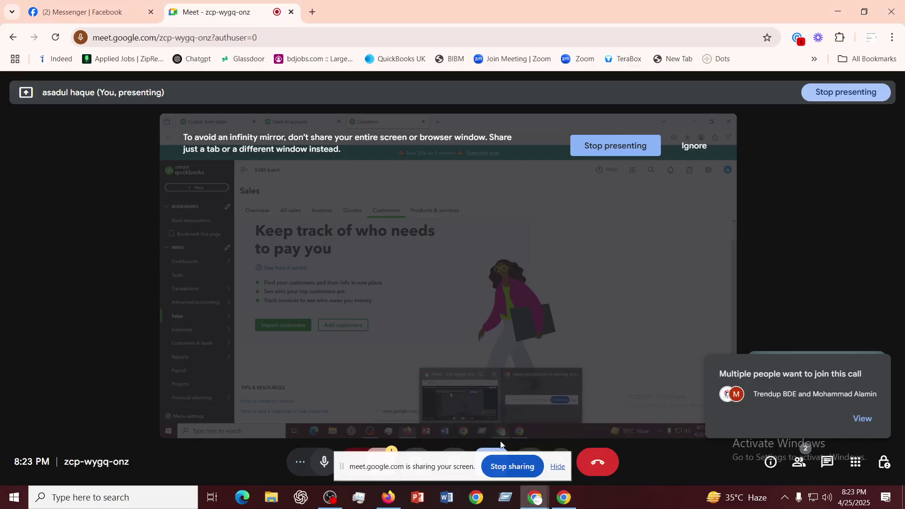
pyautogui.click(864, 420)
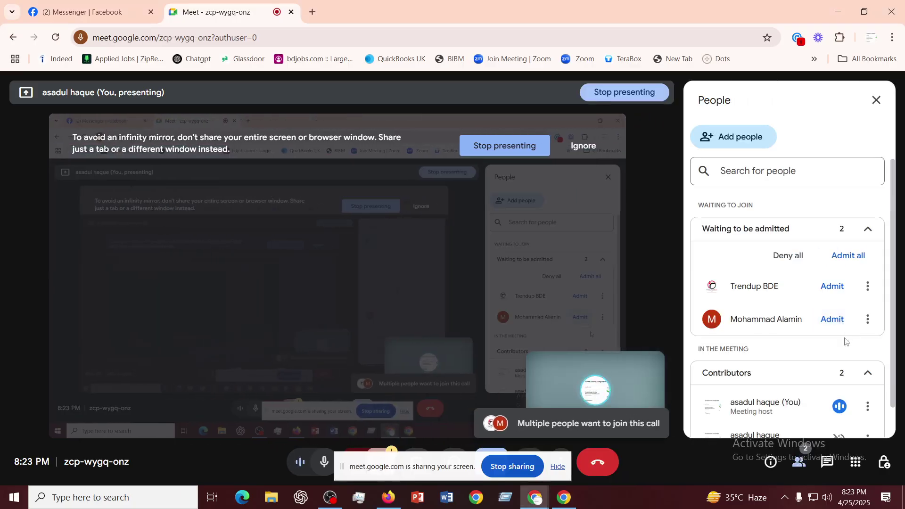
pyautogui.click(852, 256)
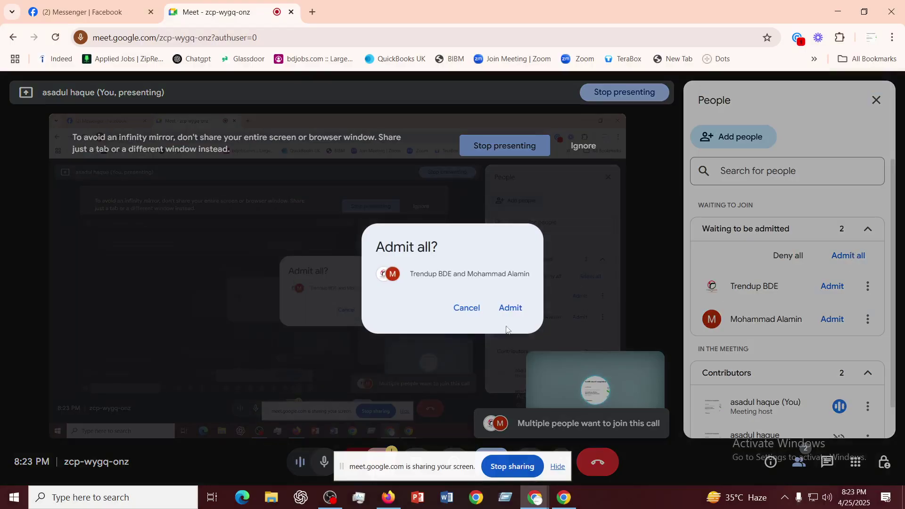
pyautogui.click(511, 309)
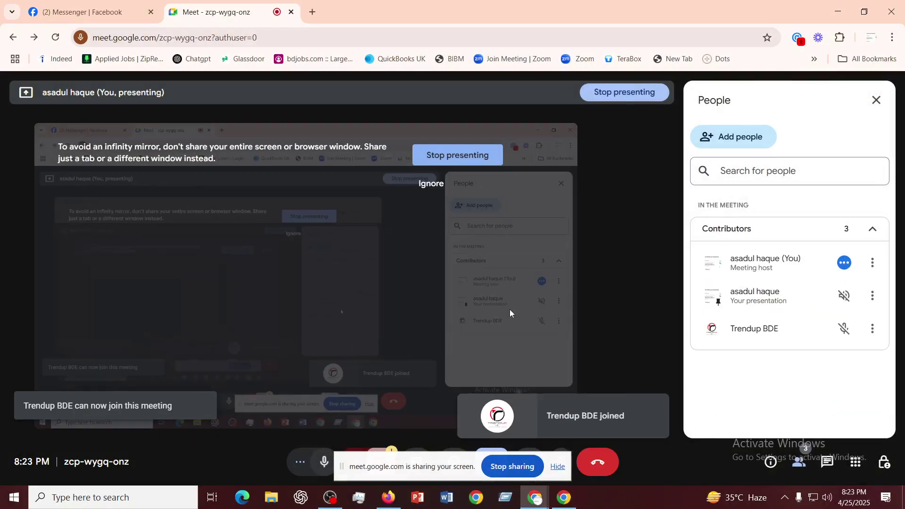
pyautogui.click(390, 498)
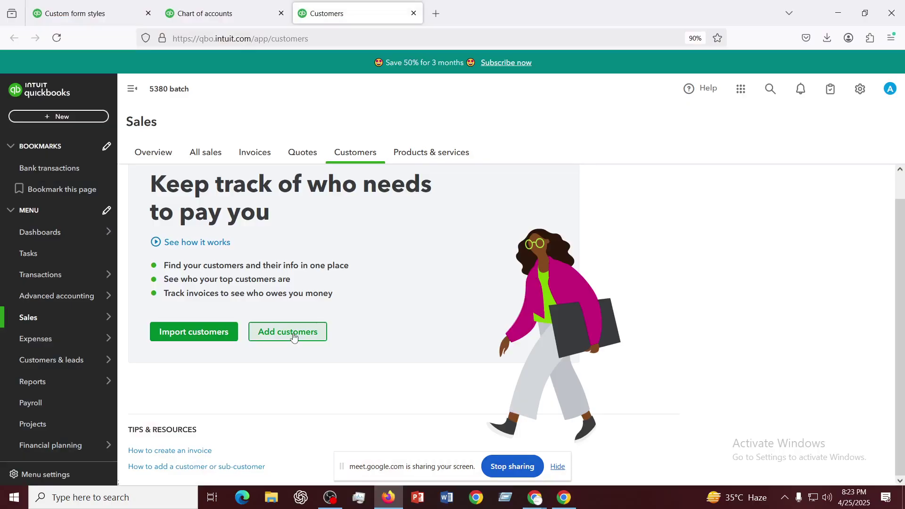
# - Start adding a new customer, enter the customer's first name, and look through the remaining contact and address fields
pyautogui.moveTo(96, 337)
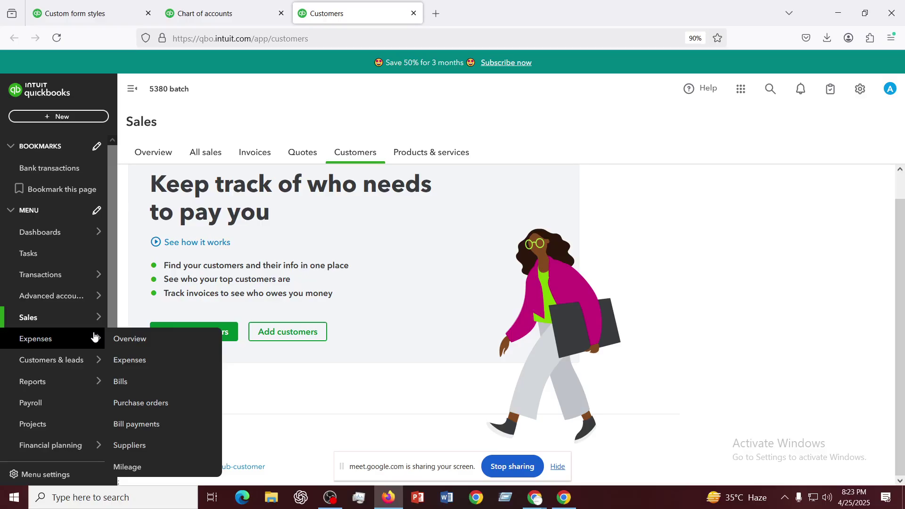
pyautogui.click(285, 338)
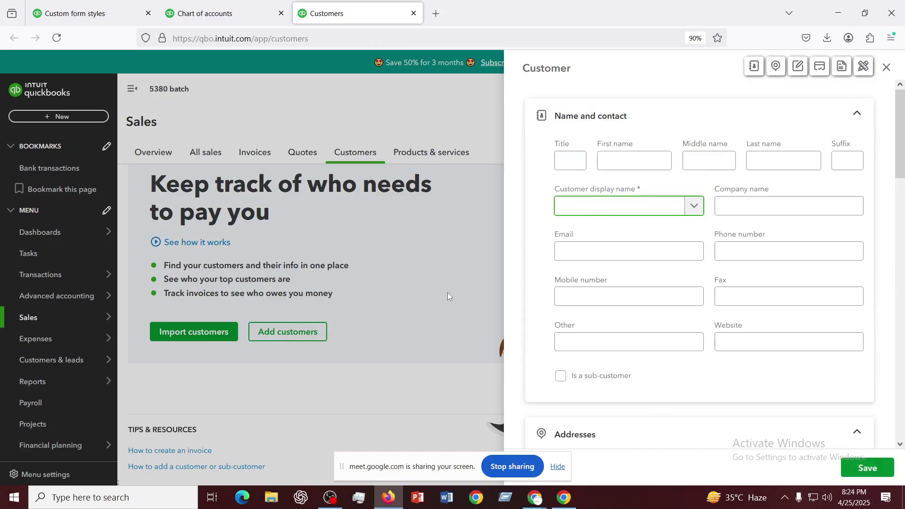
pyautogui.click(647, 350)
pyautogui.scroll(-5, 648, 350)
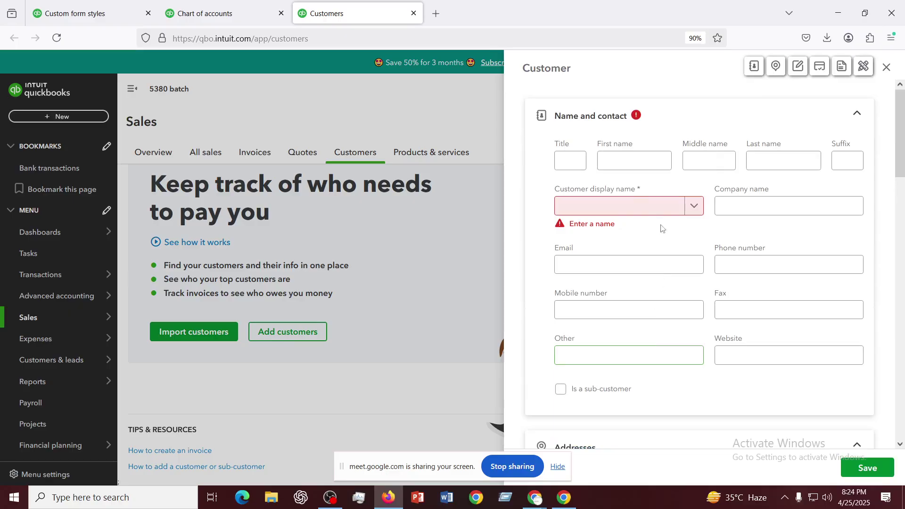
pyautogui.click(635, 159)
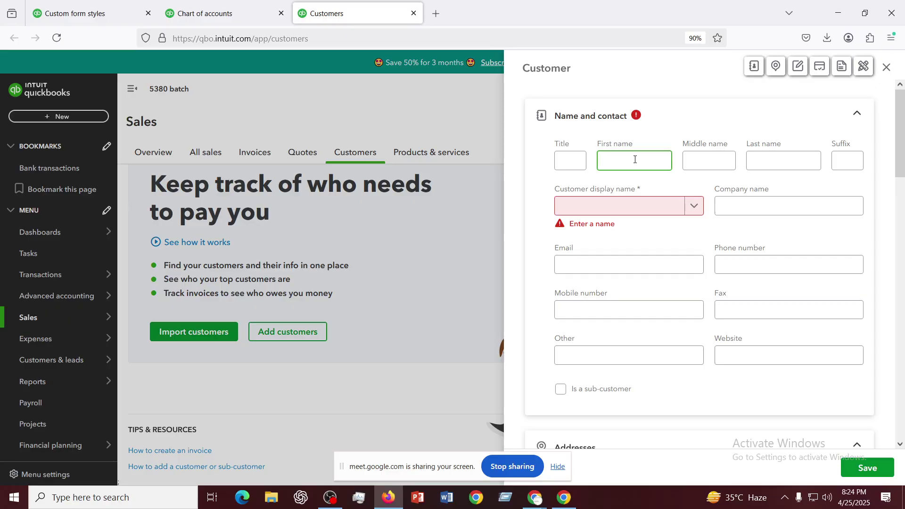
pyautogui.write('Mr.')
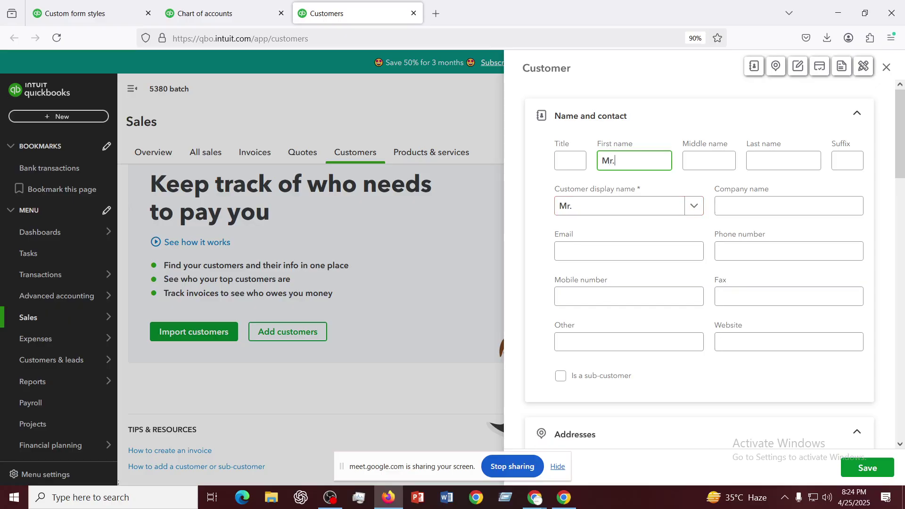
pyautogui.write(' X')
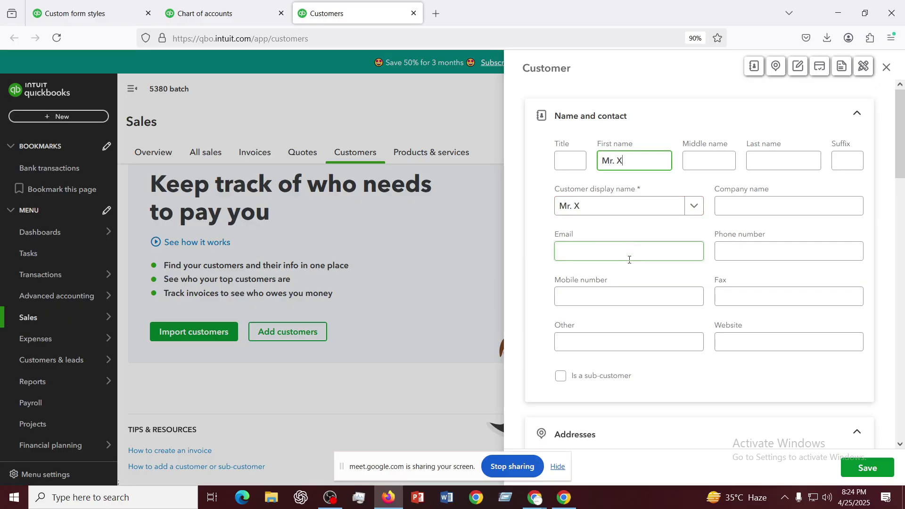
pyautogui.click(631, 246)
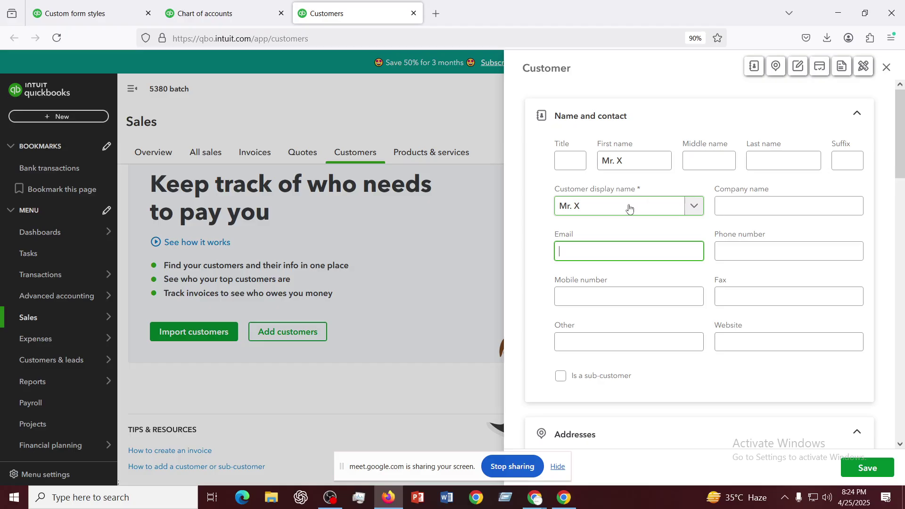
pyautogui.scroll(-9, 630, 208)
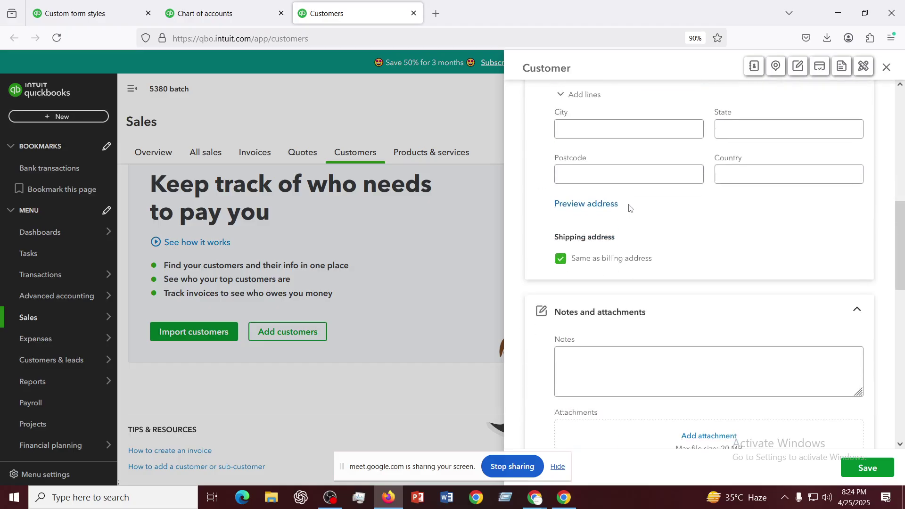
# - Look over the new customer form's address, notes, payments, additional info and custom field sections, including the primary payment method options
pyautogui.scroll(-3, 629, 208)
pyautogui.click(629, 205)
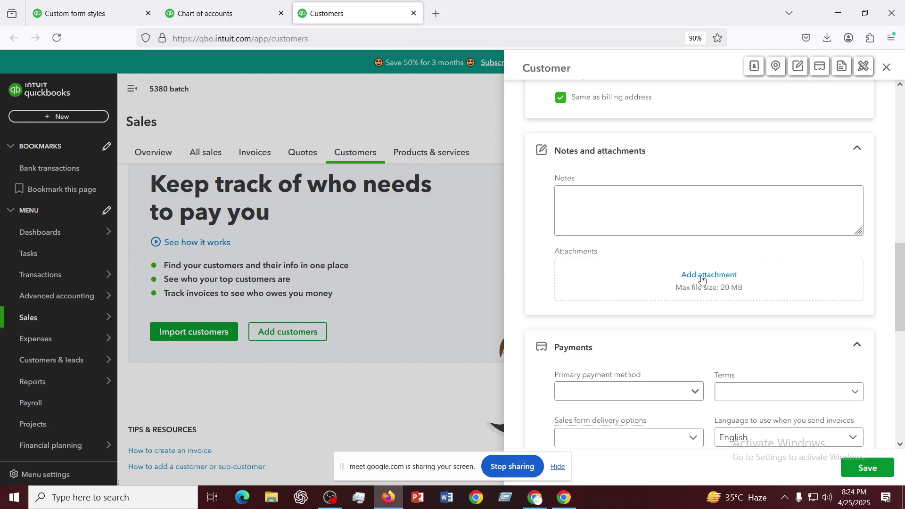
pyautogui.scroll(-3, 702, 280)
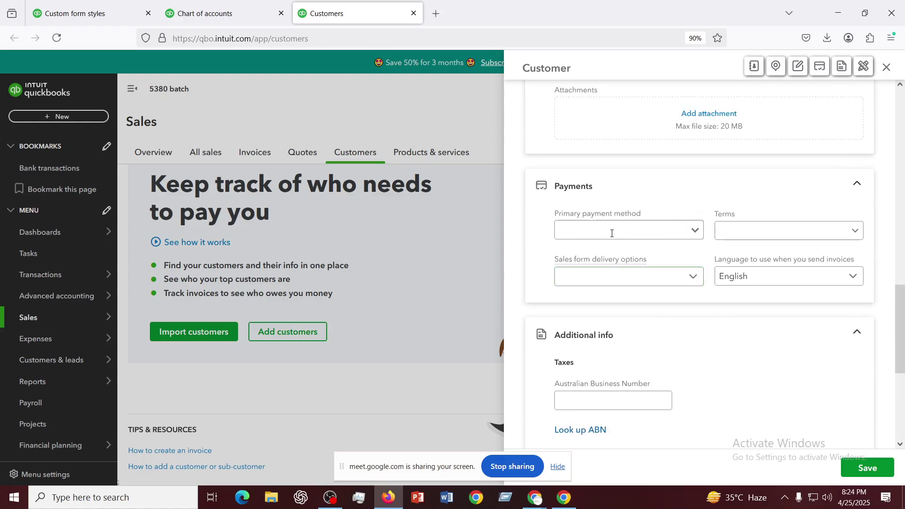
pyautogui.click(696, 234)
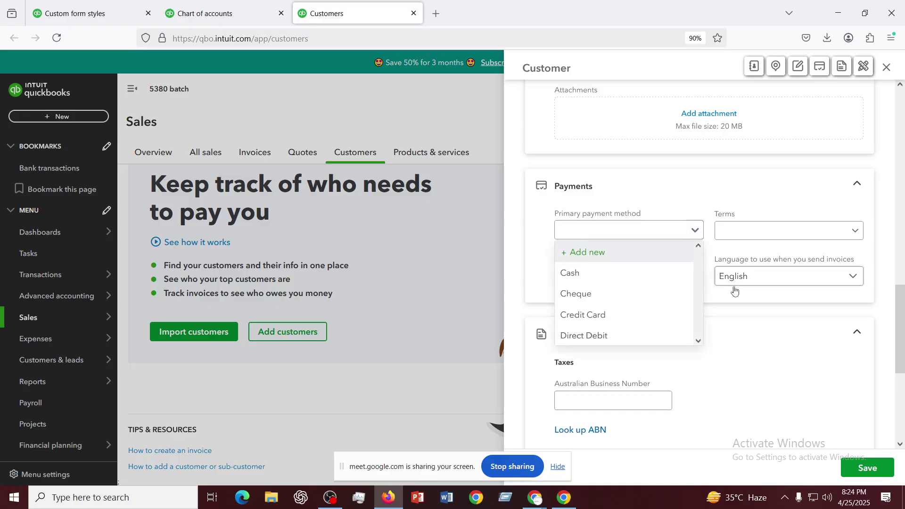
pyautogui.click(747, 329)
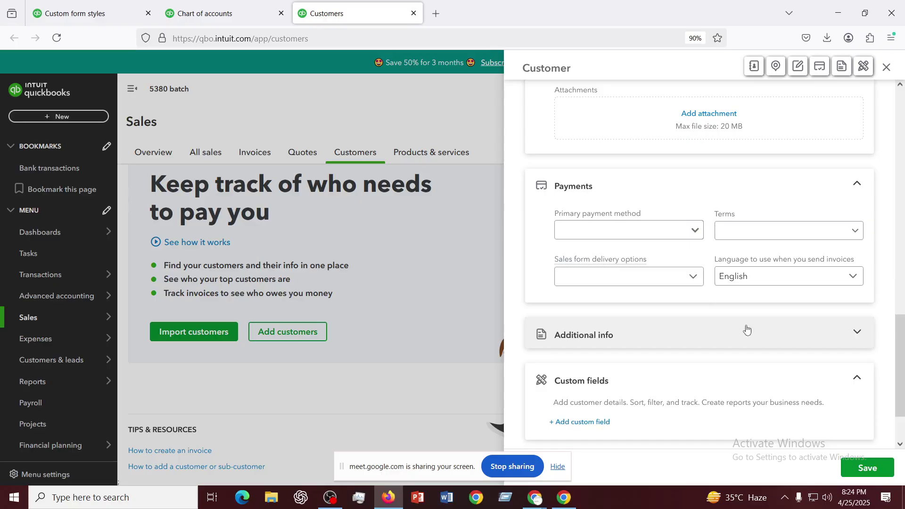
pyautogui.scroll(-3, 660, 324)
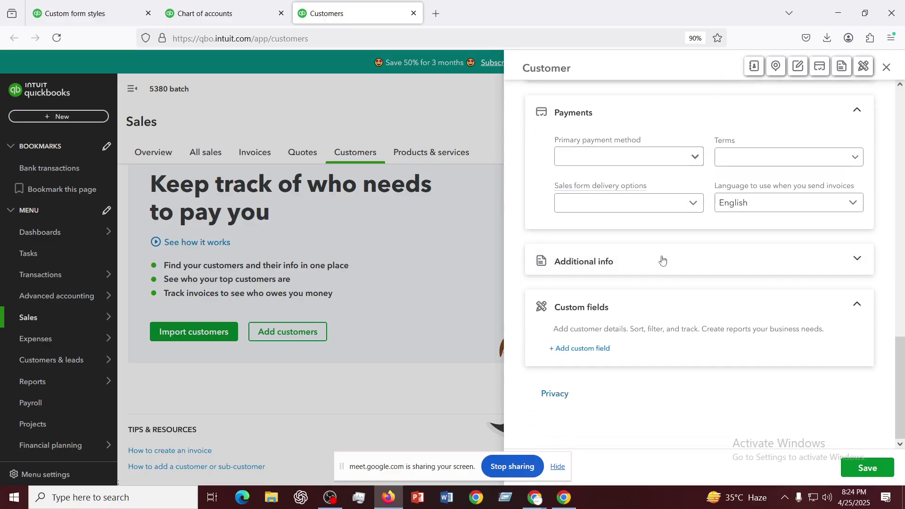
pyautogui.scroll(15, 677, 313)
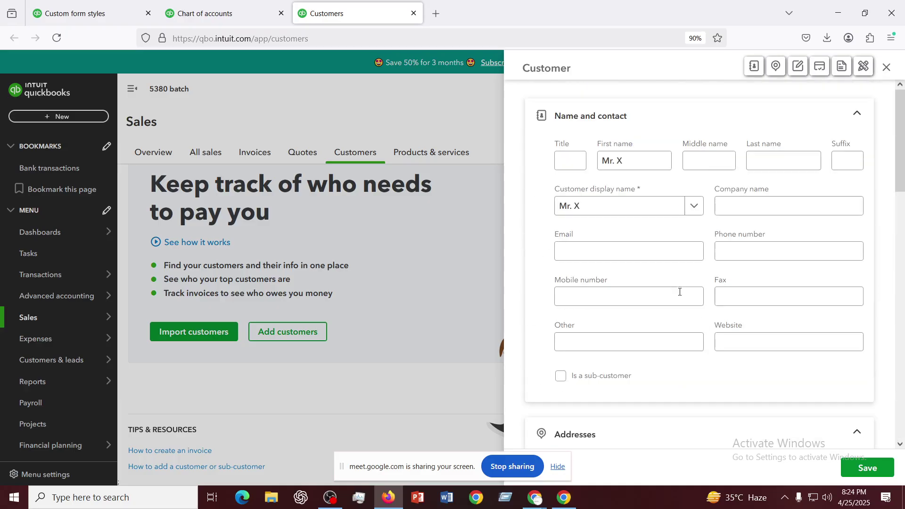
pyautogui.scroll(-10, 680, 278)
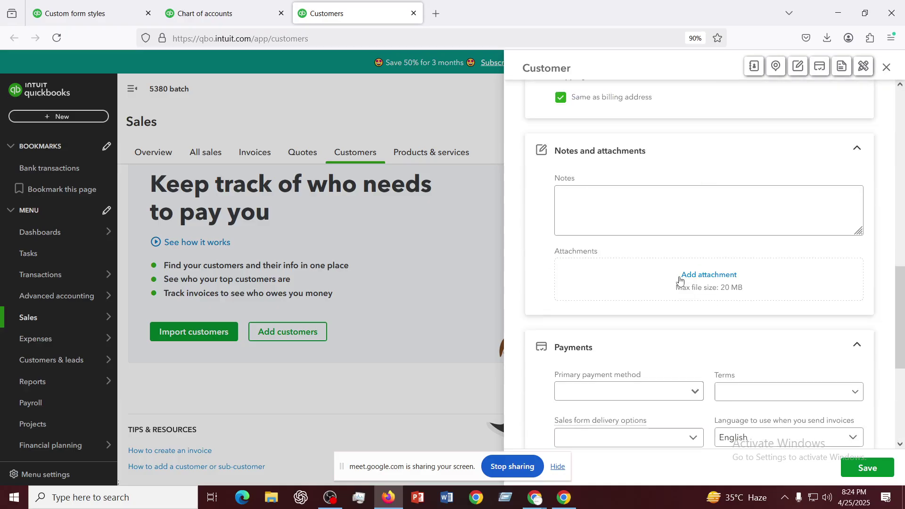
# - Save the new customer and dismiss the tip about the renamed menu on the customer's page
pyautogui.scroll(10, 680, 278)
pyautogui.click(866, 474)
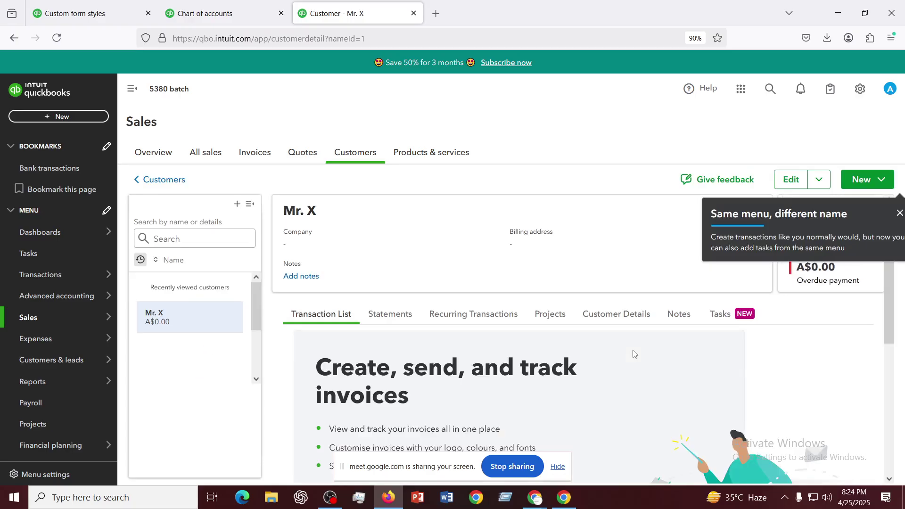
pyautogui.click(900, 210)
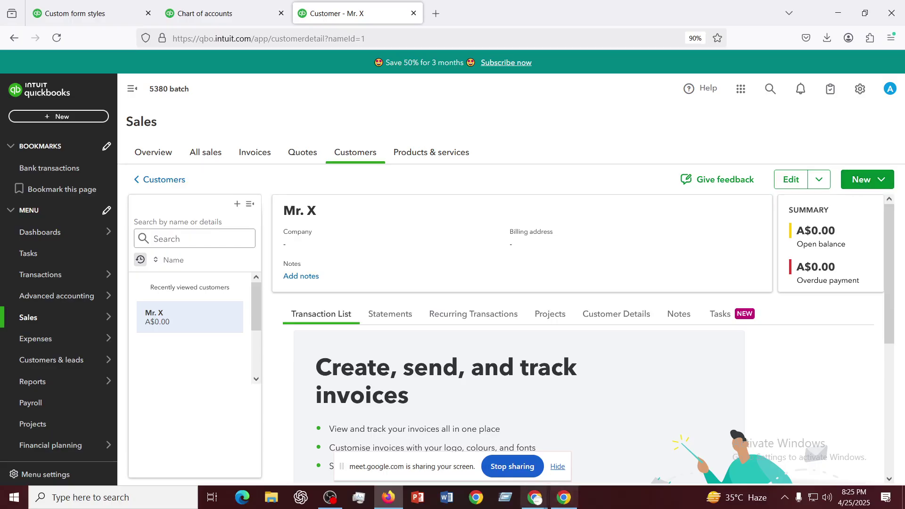
# - Switch to the Google Meet call and admit the participant waiting to join
pyautogui.moveTo(541, 499)
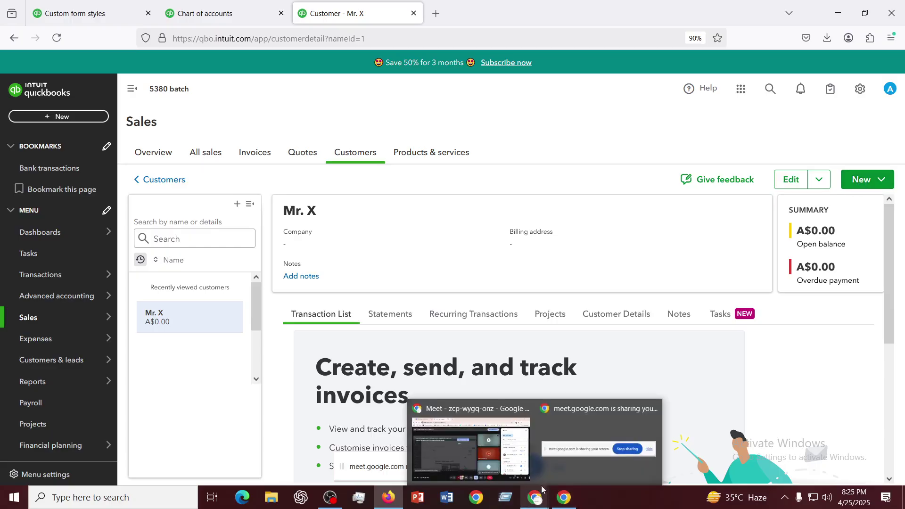
pyautogui.click(480, 432)
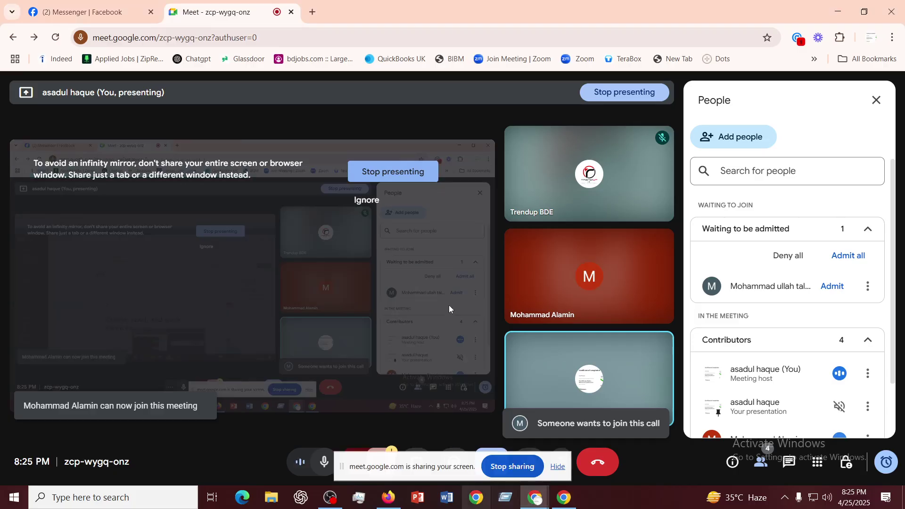
pyautogui.click(313, 12)
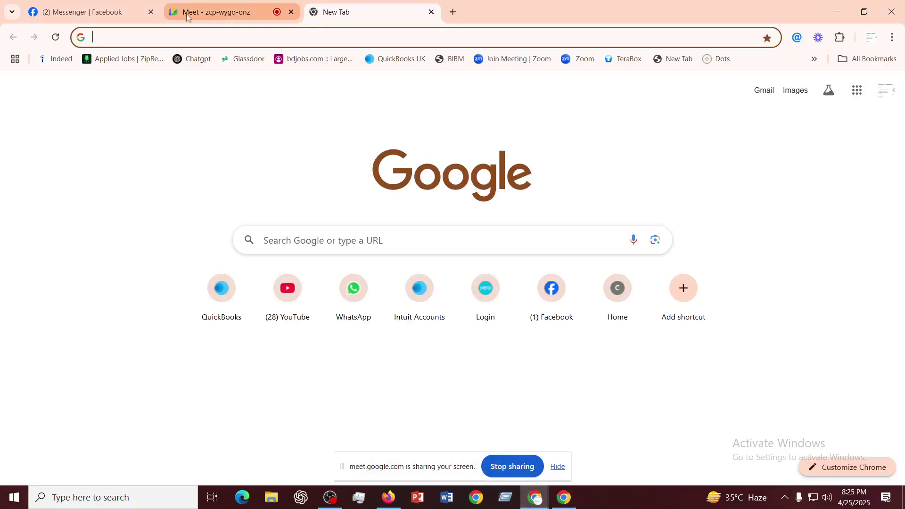
pyautogui.click(217, 11)
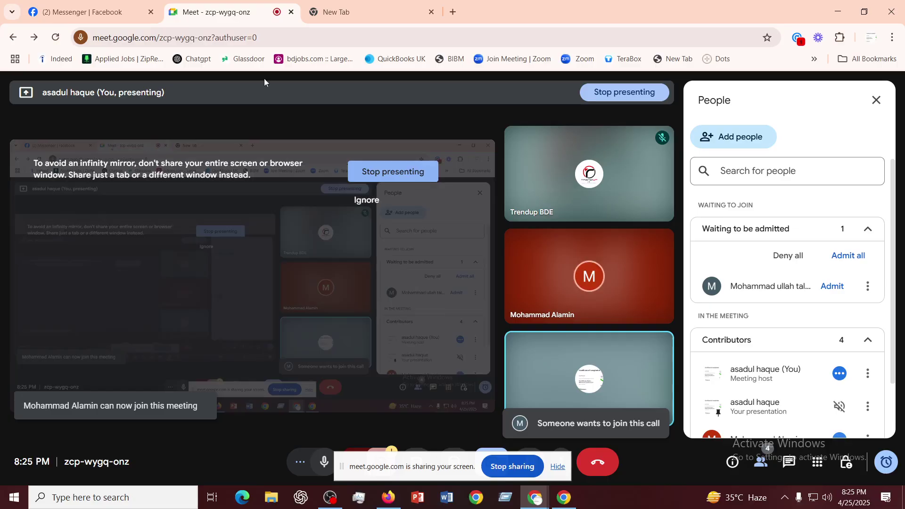
pyautogui.click(851, 256)
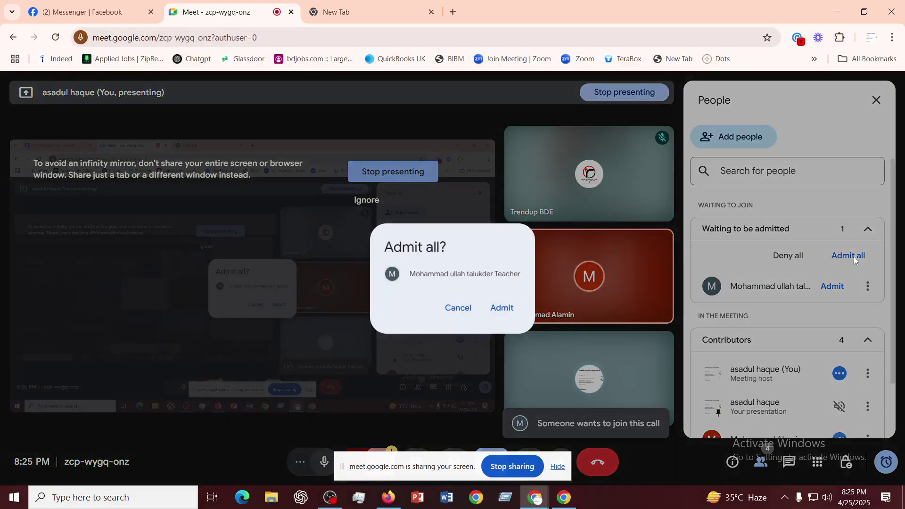
pyautogui.click(502, 308)
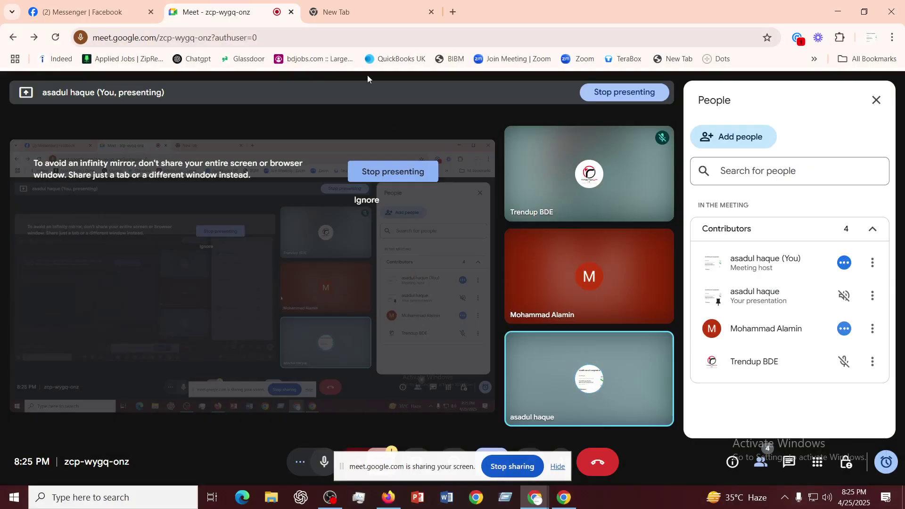
# - Open Google Drive in the new browser tab and go into the AMS 5323 (Trendup) folder
pyautogui.click(352, 12)
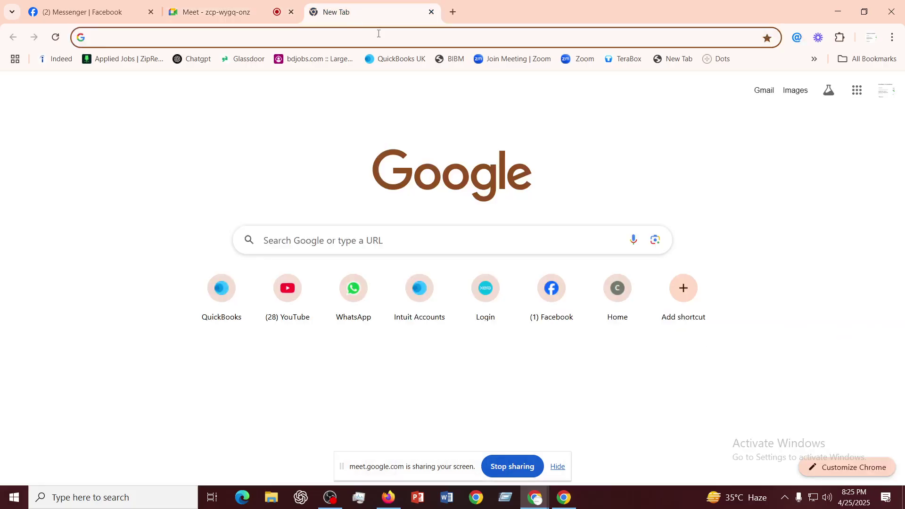
pyautogui.click(858, 90)
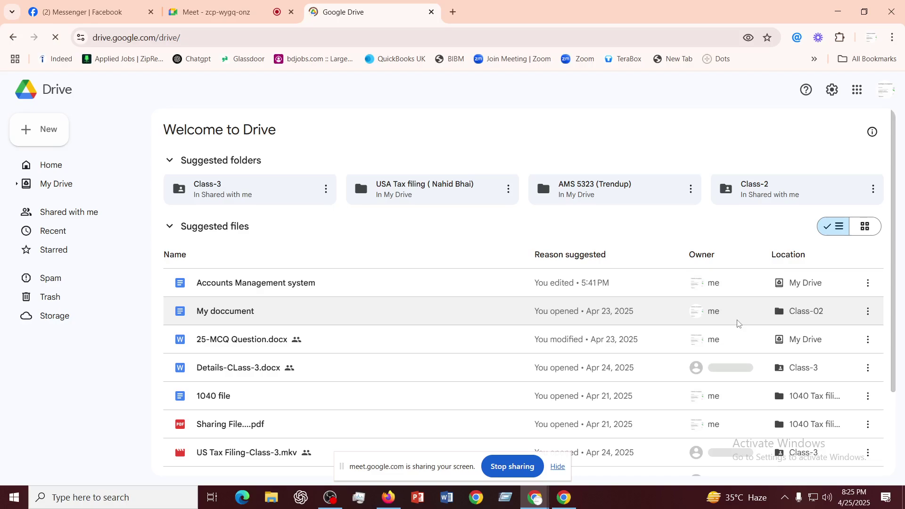
pyautogui.doubleClick(583, 188)
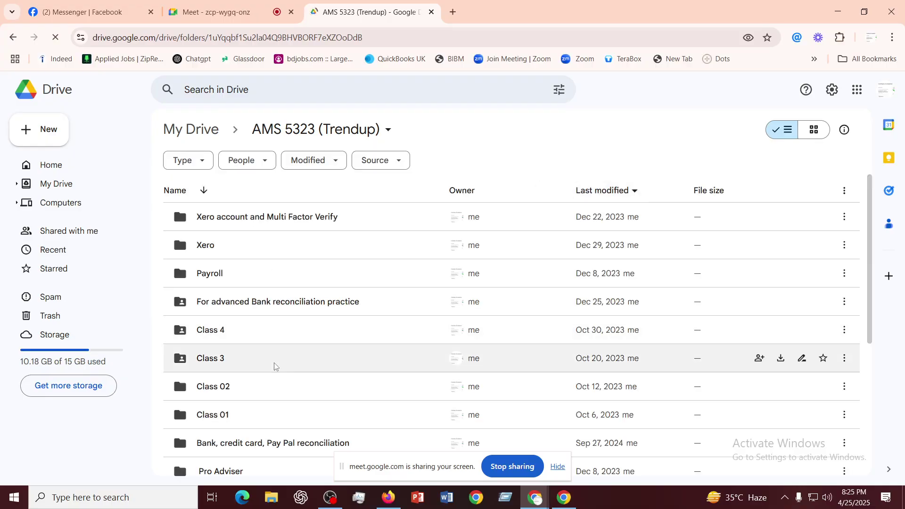
pyautogui.scroll(-2, 275, 366)
pyautogui.scroll(2, 275, 366)
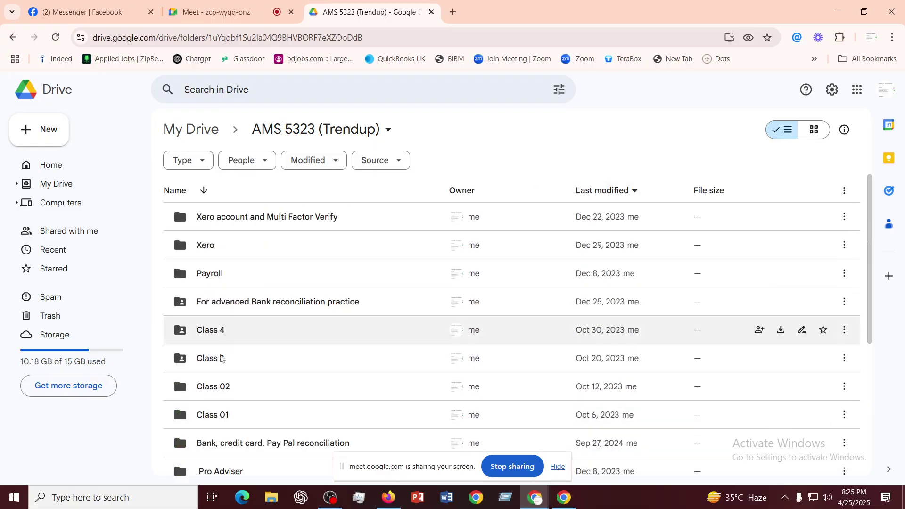
# - Go through Class 02 and class 02 to the For class folder and download Customer Contact Lists.xlsx
pyautogui.click(217, 387)
pyautogui.doubleClick(217, 387)
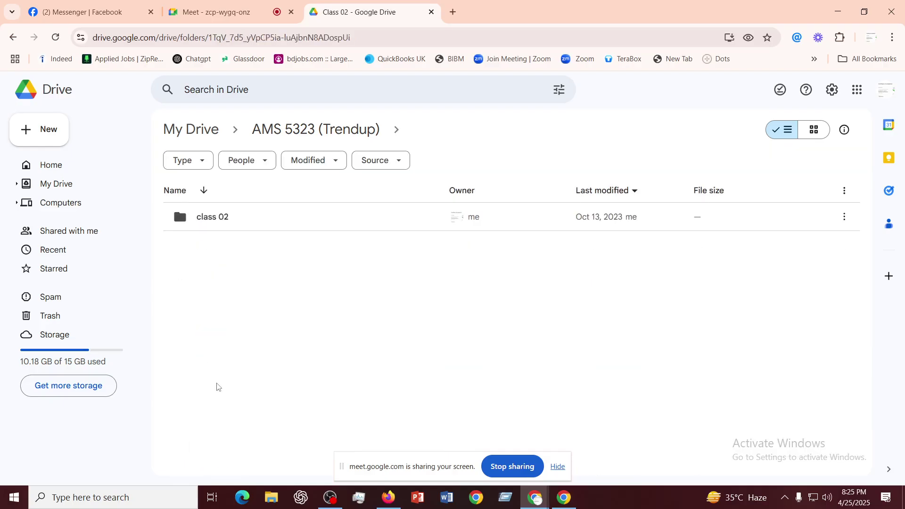
pyautogui.click(213, 219)
pyautogui.doubleClick(213, 219)
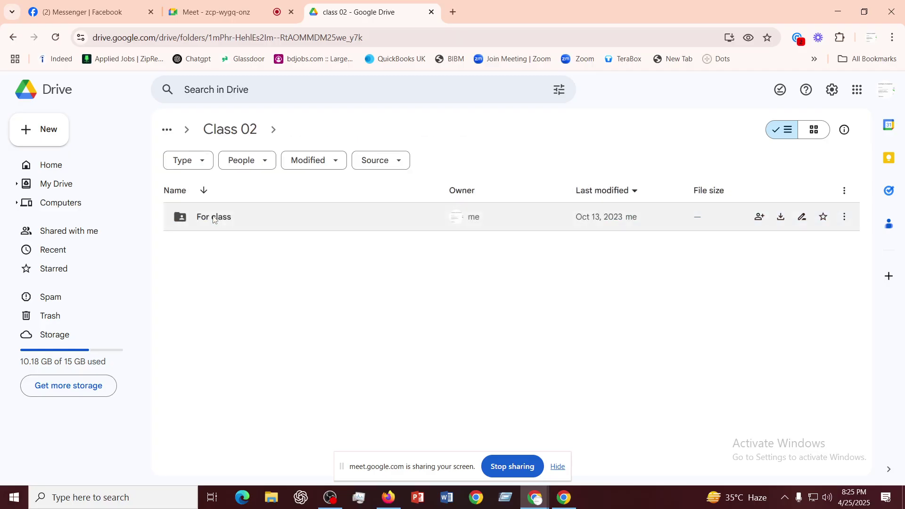
pyautogui.doubleClick(213, 218)
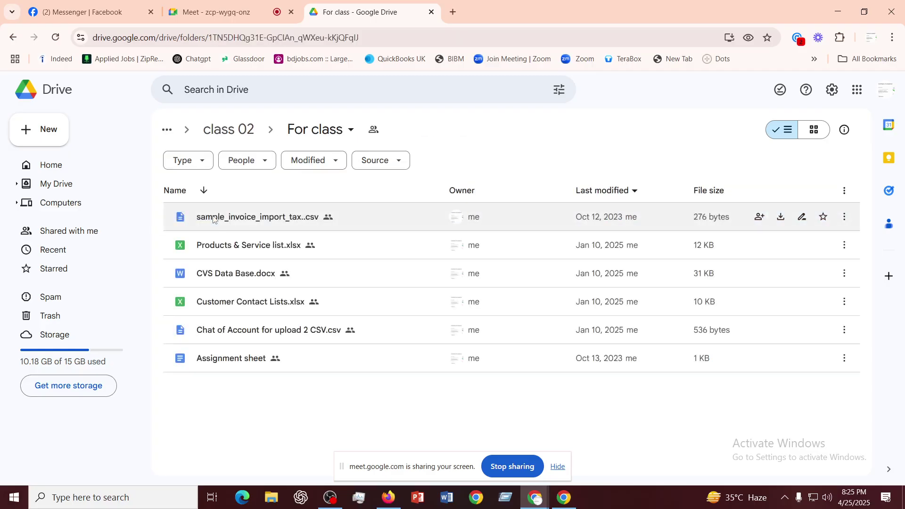
pyautogui.click(246, 303)
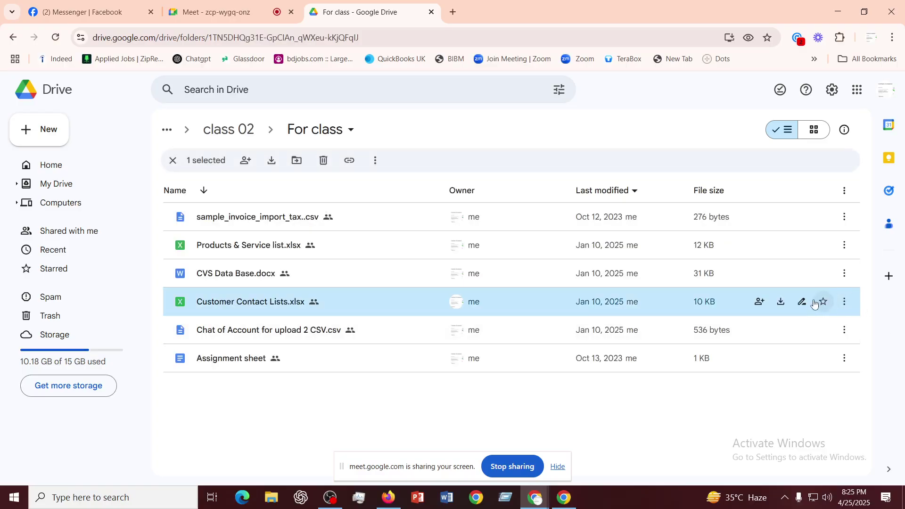
pyautogui.click(781, 304)
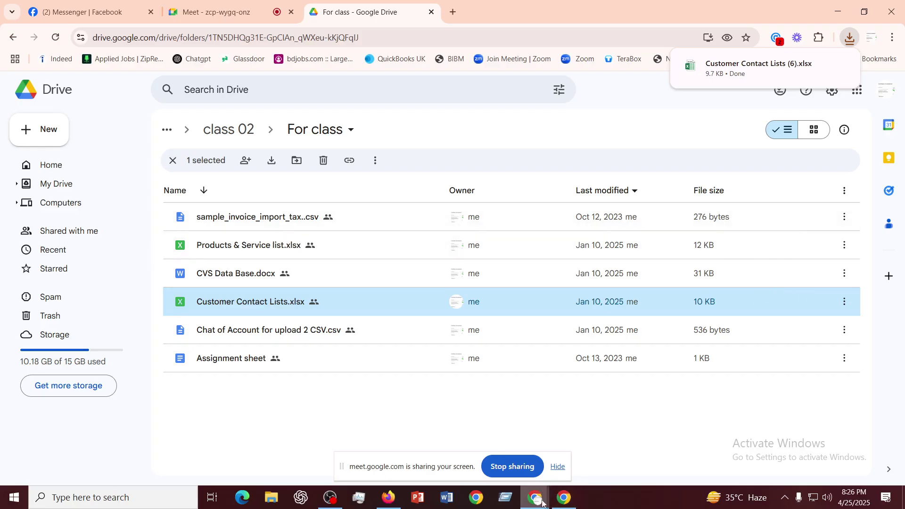
# - Switch to File Explorer and open the Downloads folder
pyautogui.click(388, 497)
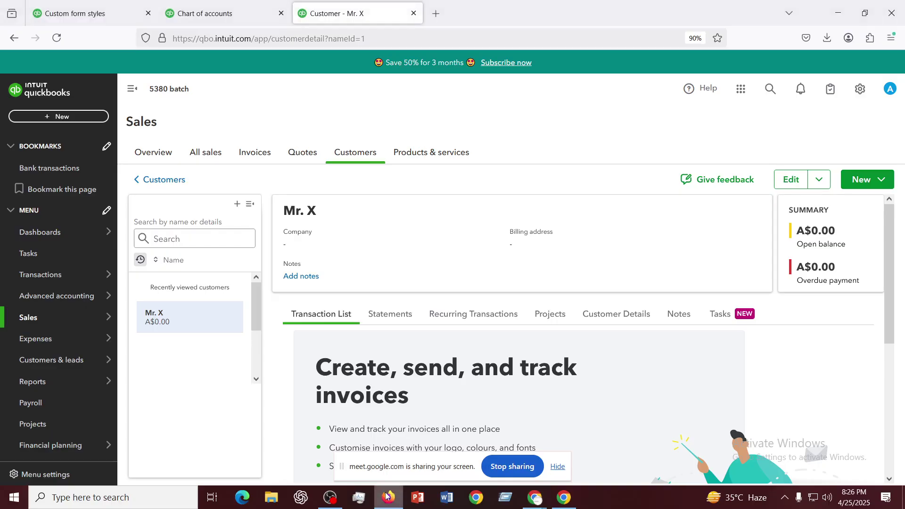
pyautogui.click(272, 498)
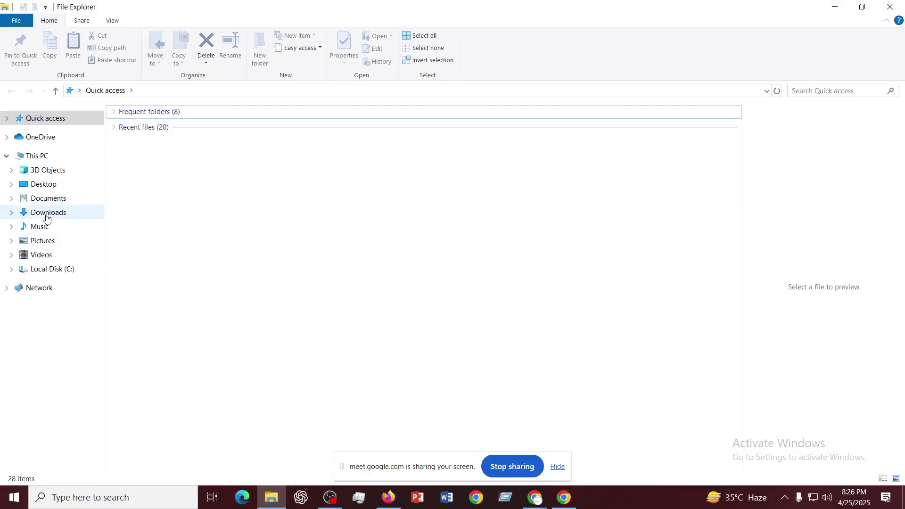
pyautogui.click(48, 213)
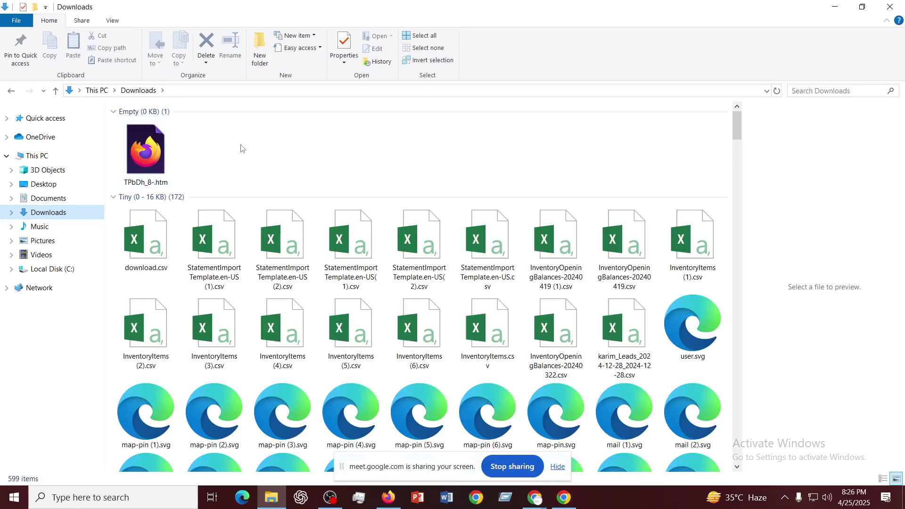
# - Look through the Downloads folder for the downloaded Customer Contact Lists workbook
pyautogui.scroll(-5, 297, 181)
pyautogui.scroll(6, 297, 181)
pyautogui.scroll(-10, 297, 184)
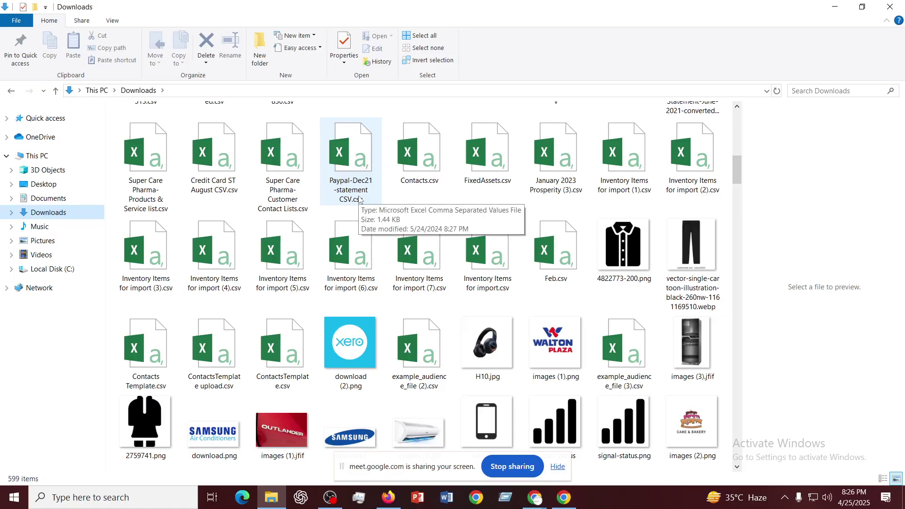
pyautogui.scroll(-5, 359, 199)
pyautogui.scroll(-5, 359, 199)
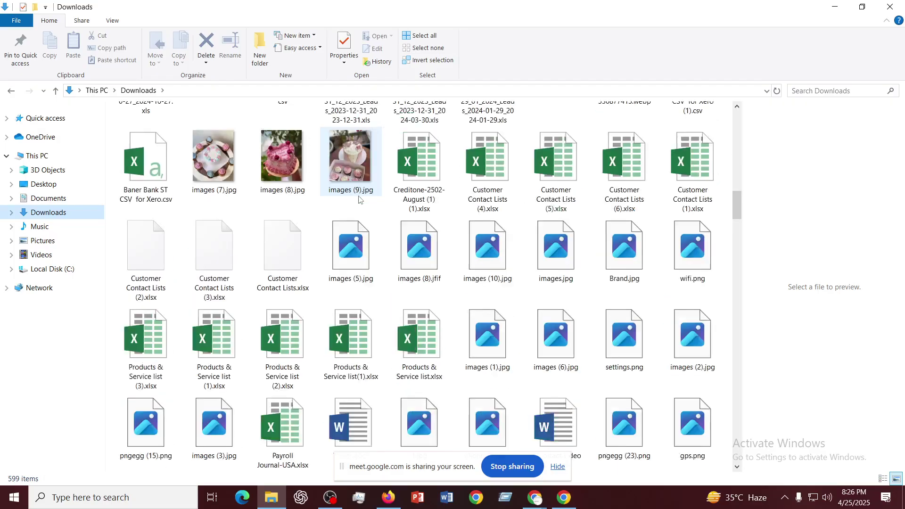
pyautogui.scroll(5, 360, 199)
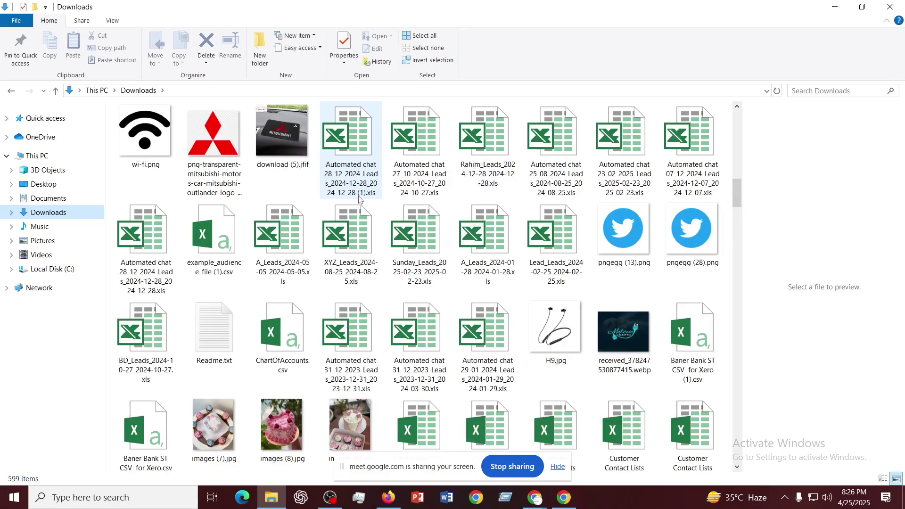
pyautogui.scroll(-5, 359, 199)
pyautogui.scroll(10, 359, 199)
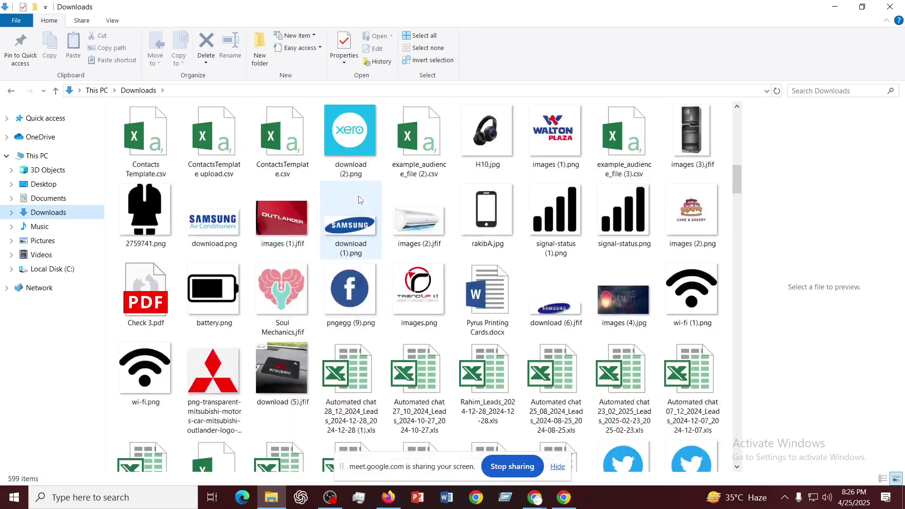
# - Reopen the Downloads folder and search through its files for the Customer Contact Lists workbook
pyautogui.click(10, 91)
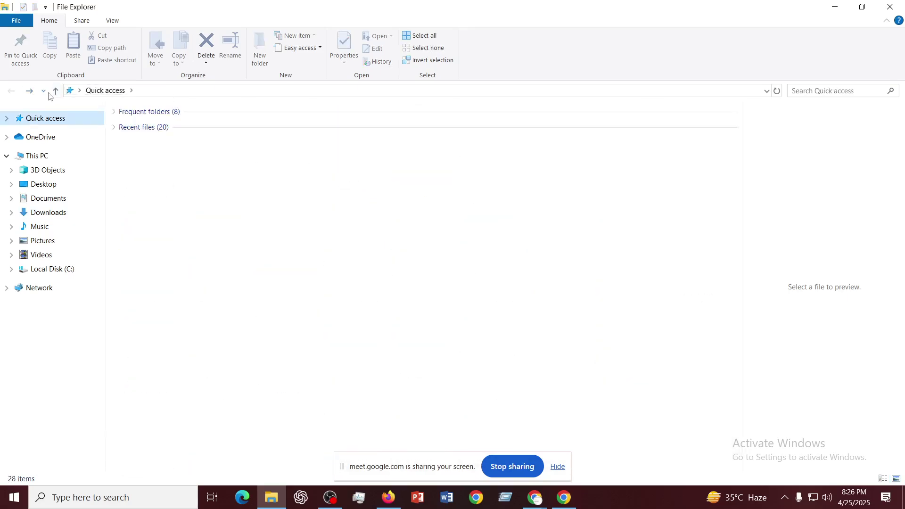
pyautogui.click(47, 214)
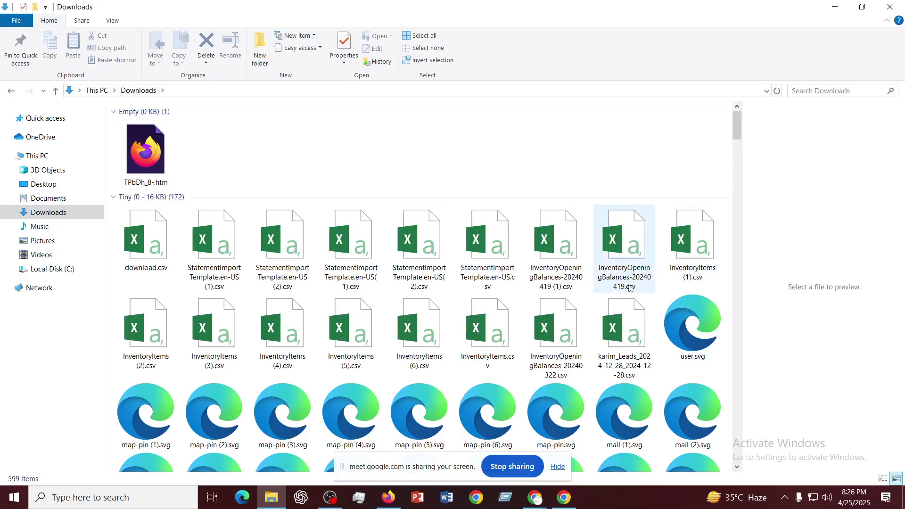
pyautogui.scroll(-5, 351, 283)
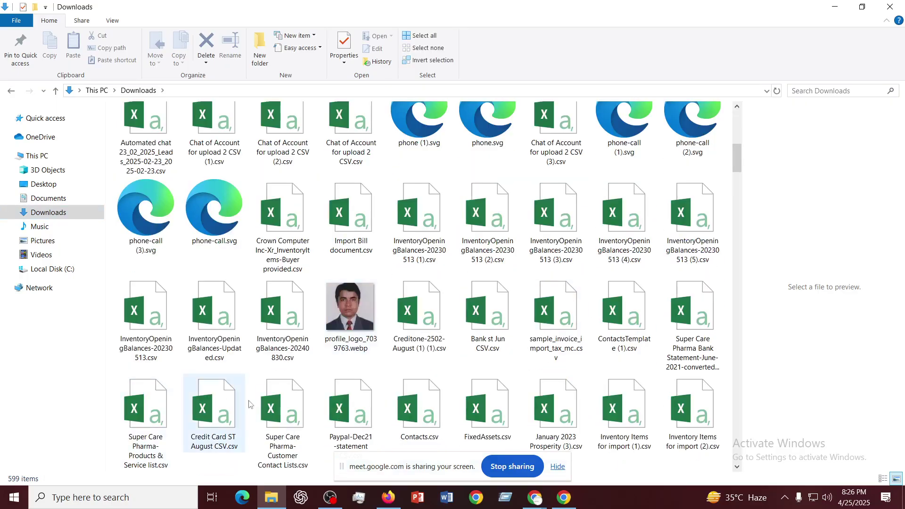
pyautogui.scroll(-15, 527, 410)
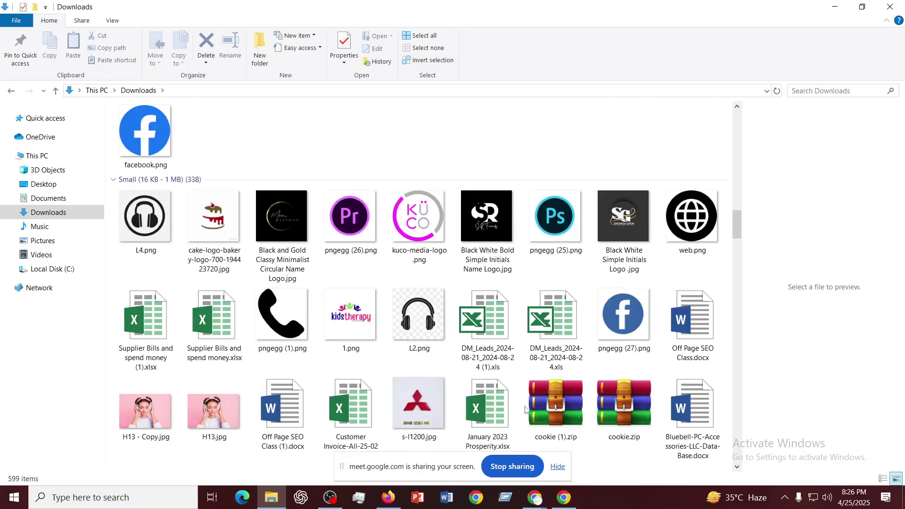
pyautogui.rightClick(357, 408)
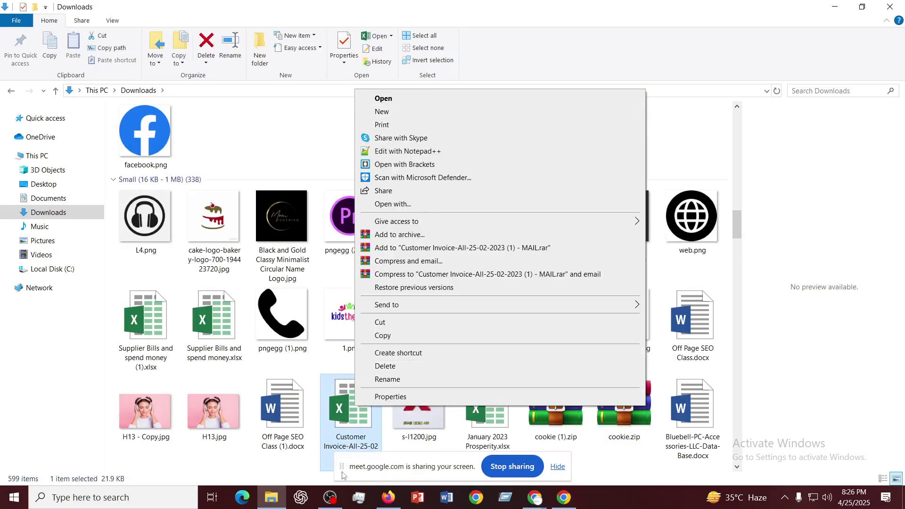
pyautogui.click(769, 392)
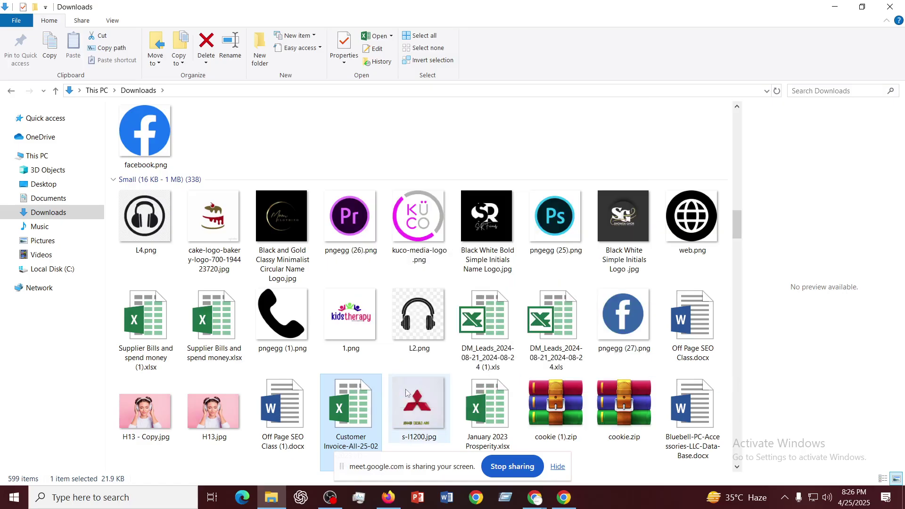
pyautogui.scroll(-10, 406, 392)
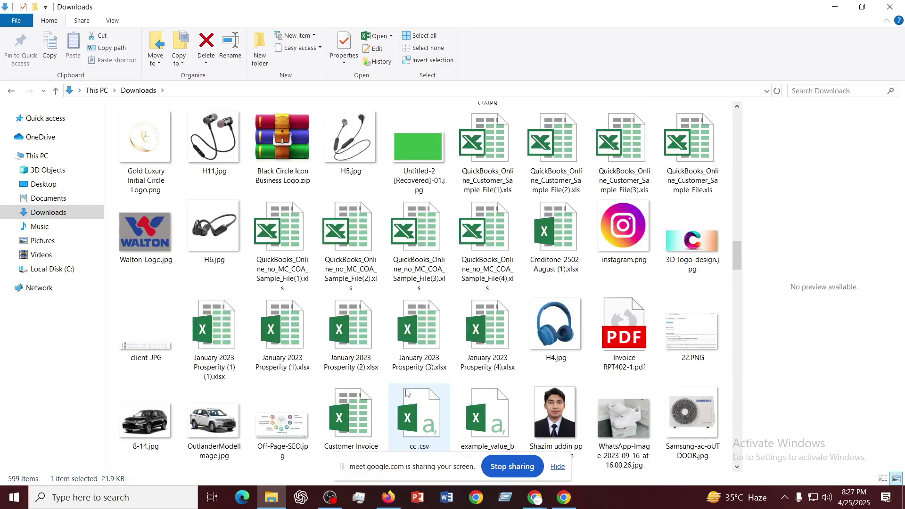
pyautogui.scroll(-5, 407, 392)
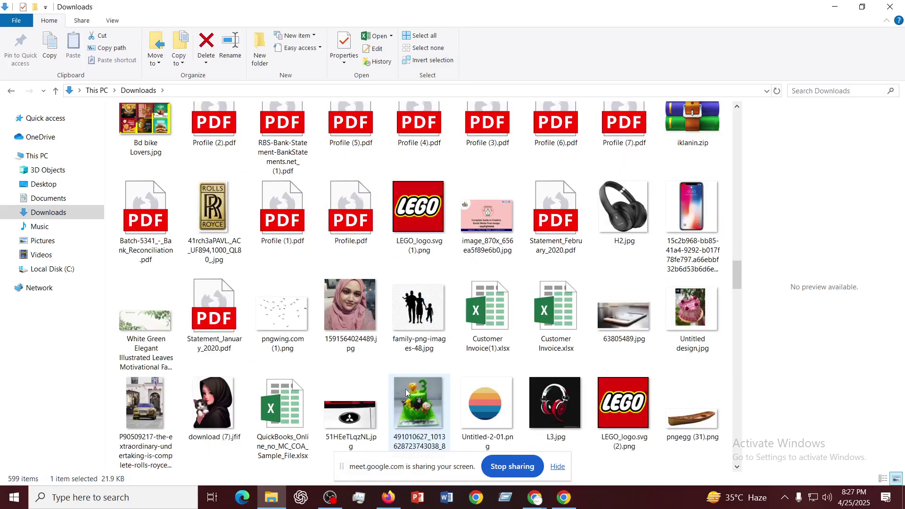
pyautogui.scroll(-5, 406, 392)
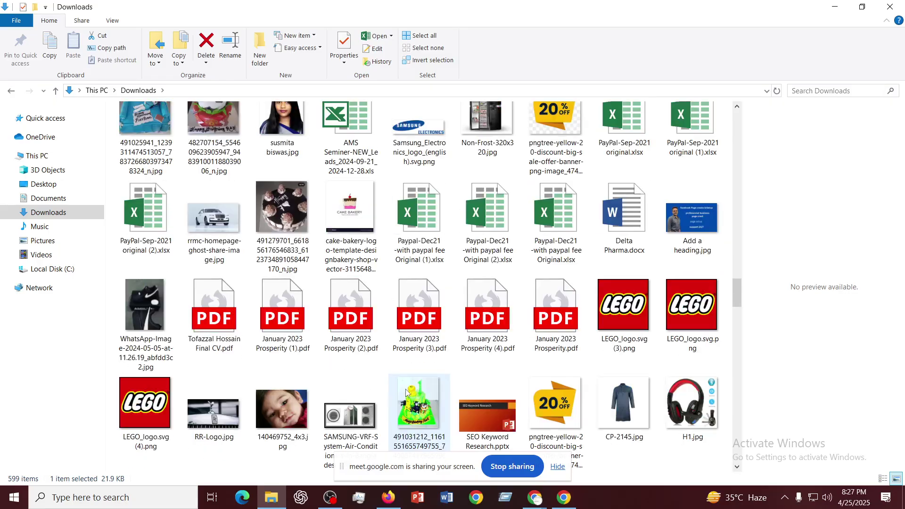
pyautogui.scroll(-6, 477, 306)
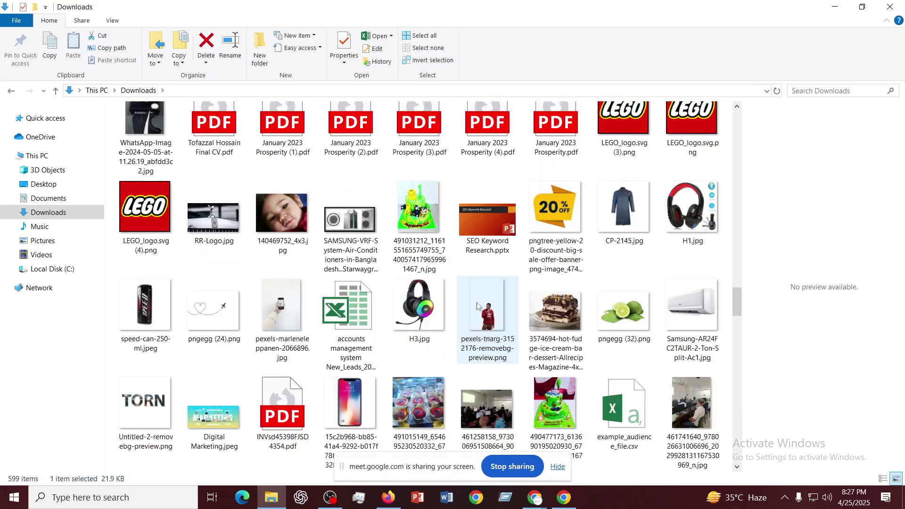
pyautogui.scroll(-3, 476, 305)
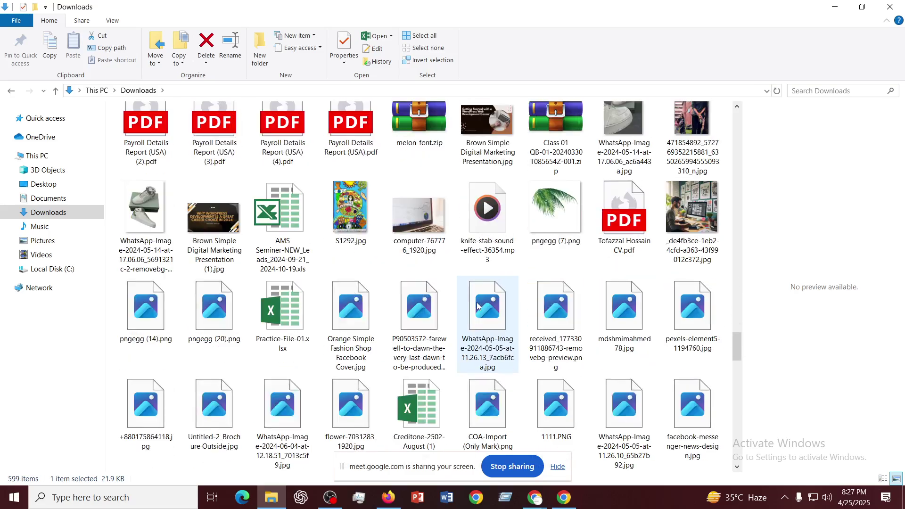
pyautogui.scroll(-3, 477, 306)
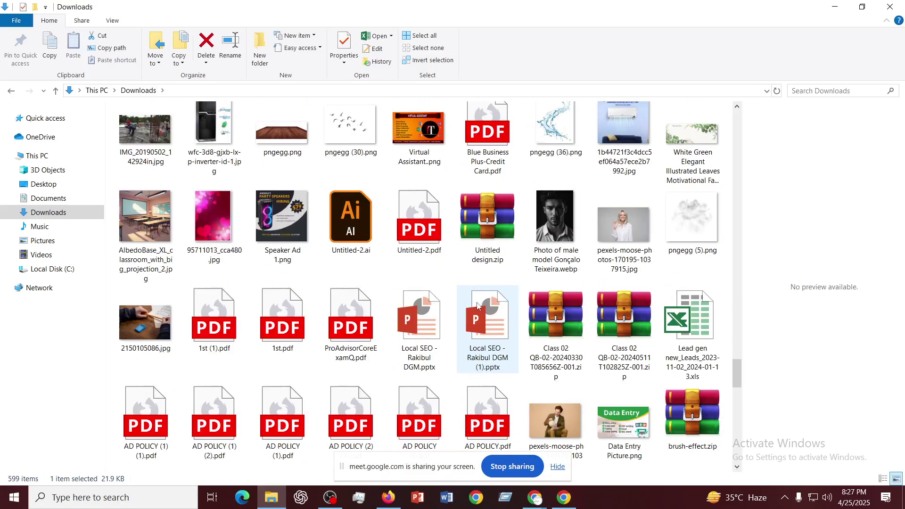
pyautogui.scroll(-6, 477, 307)
pyautogui.scroll(13, 477, 307)
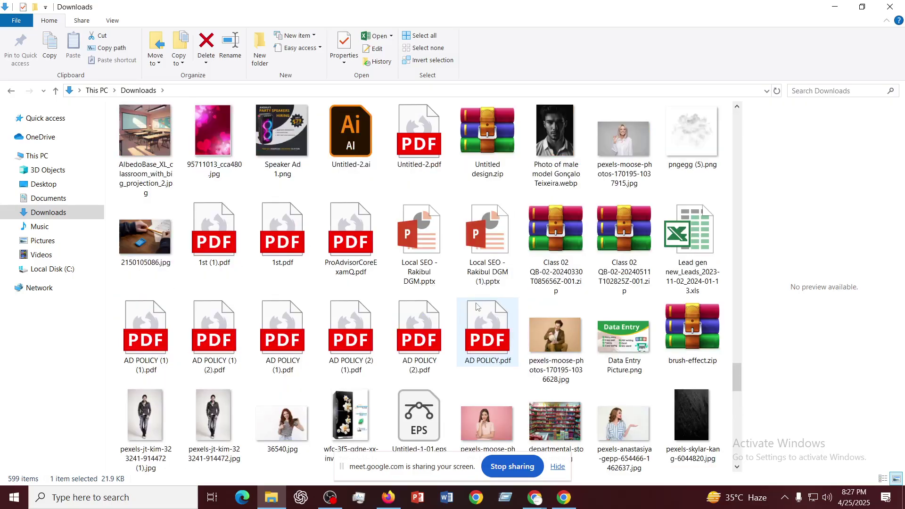
pyautogui.scroll(10, 477, 306)
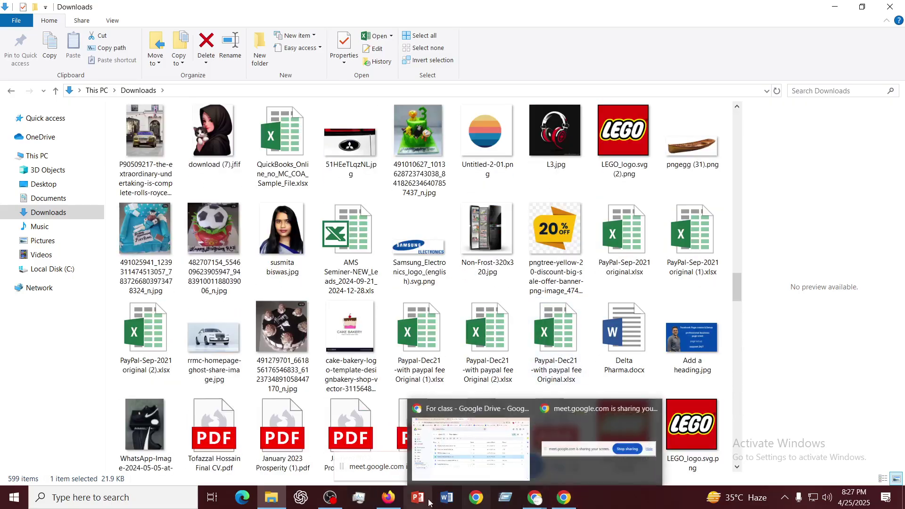
pyautogui.click(388, 498)
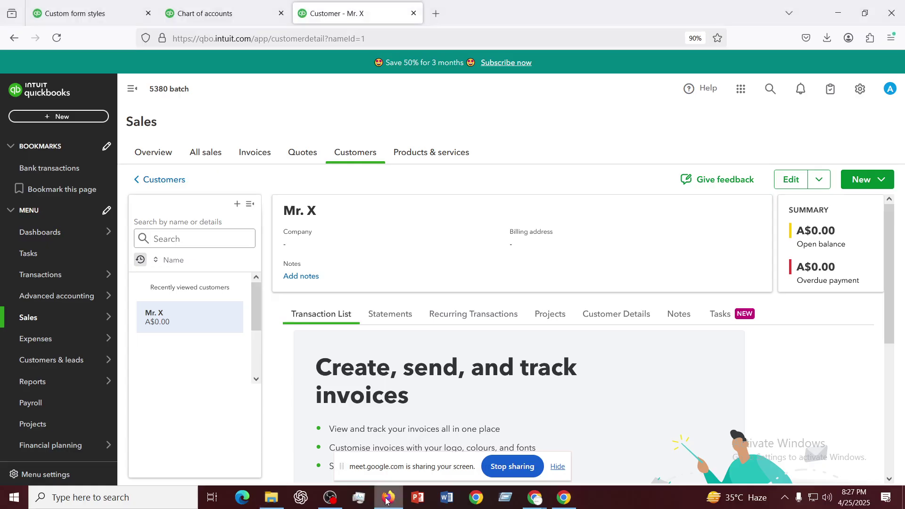
pyautogui.click(828, 37)
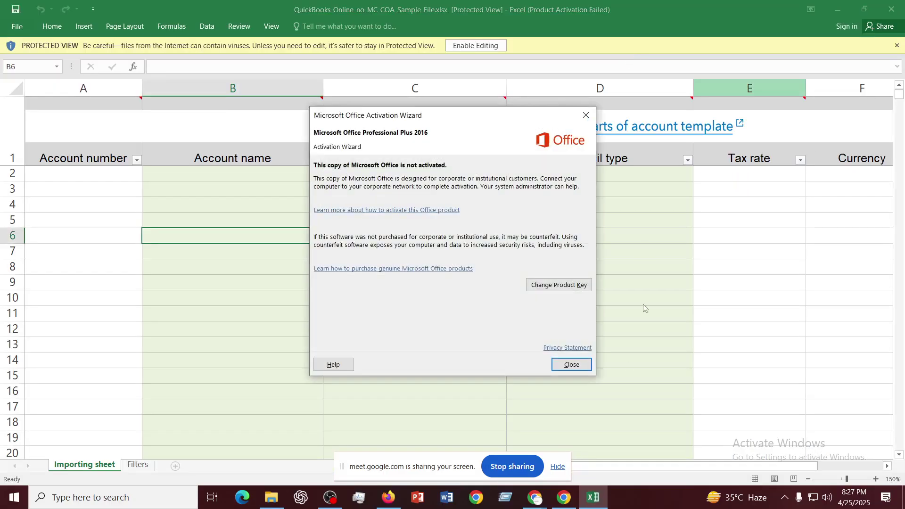
pyautogui.click(571, 366)
pyautogui.click(584, 244)
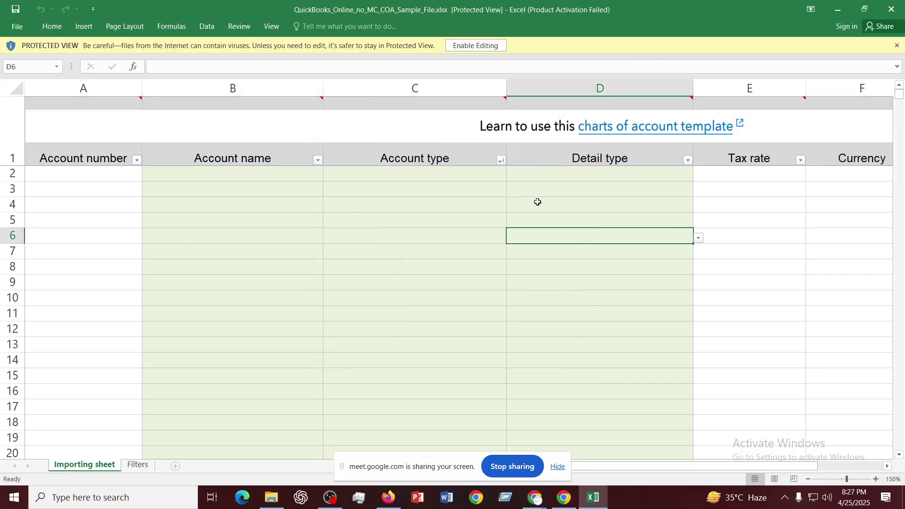
pyautogui.click(538, 193)
pyautogui.click(891, 9)
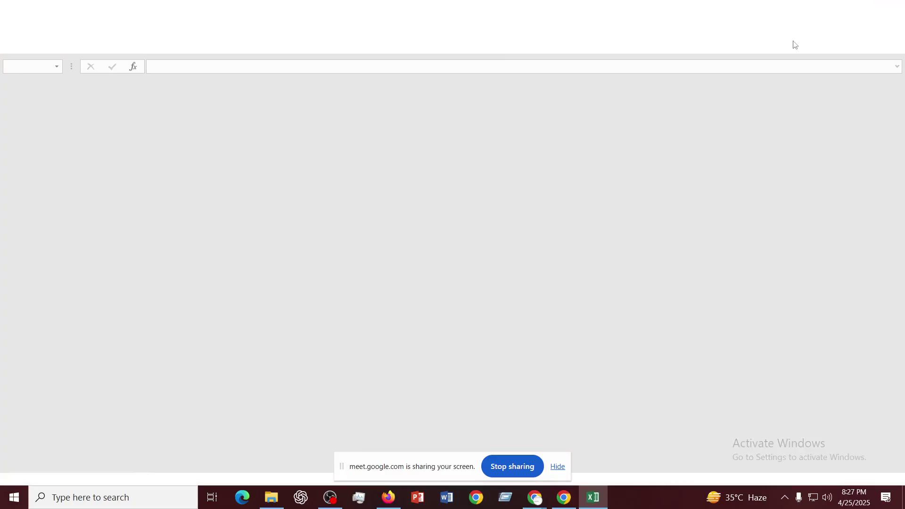
pyautogui.click(563, 499)
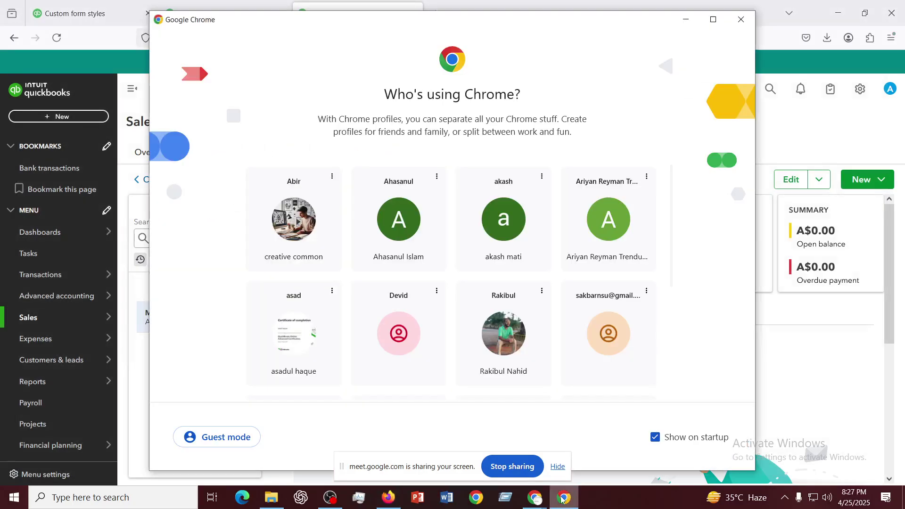
pyautogui.click(564, 499)
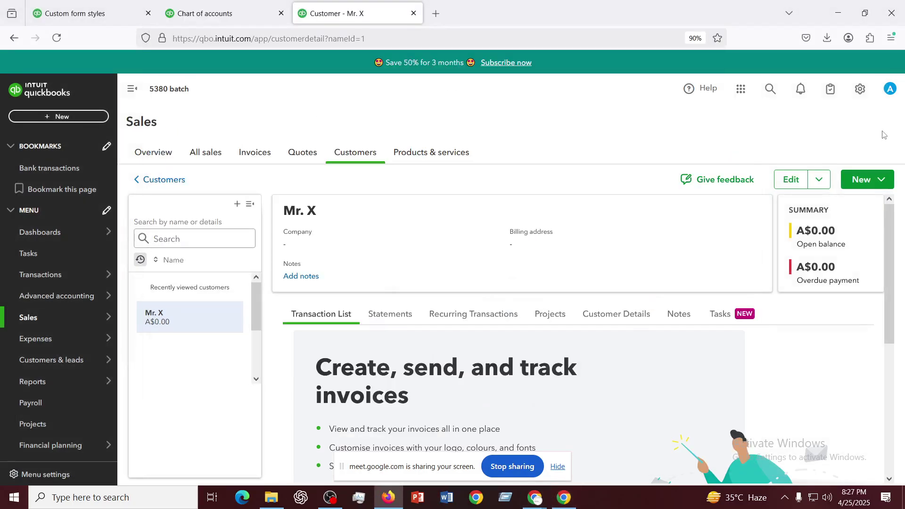
pyautogui.scroll(-3, 491, 359)
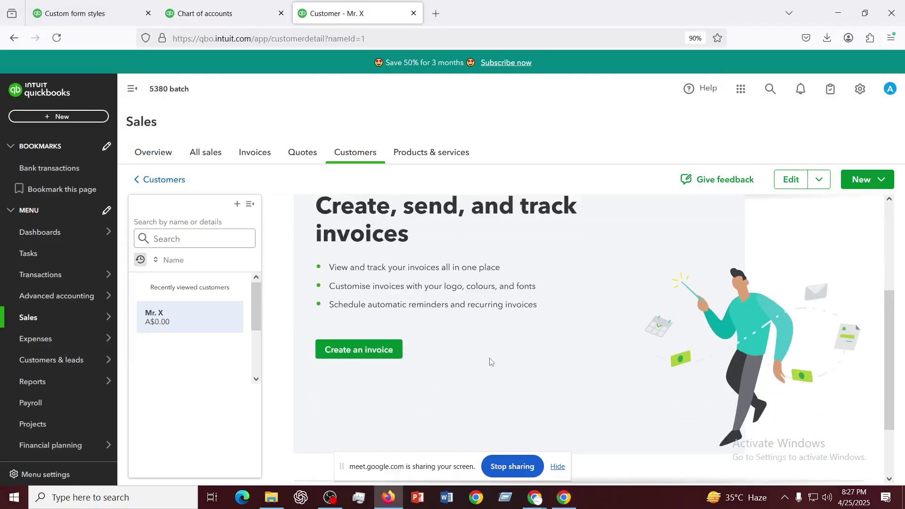
pyautogui.scroll(3, 490, 361)
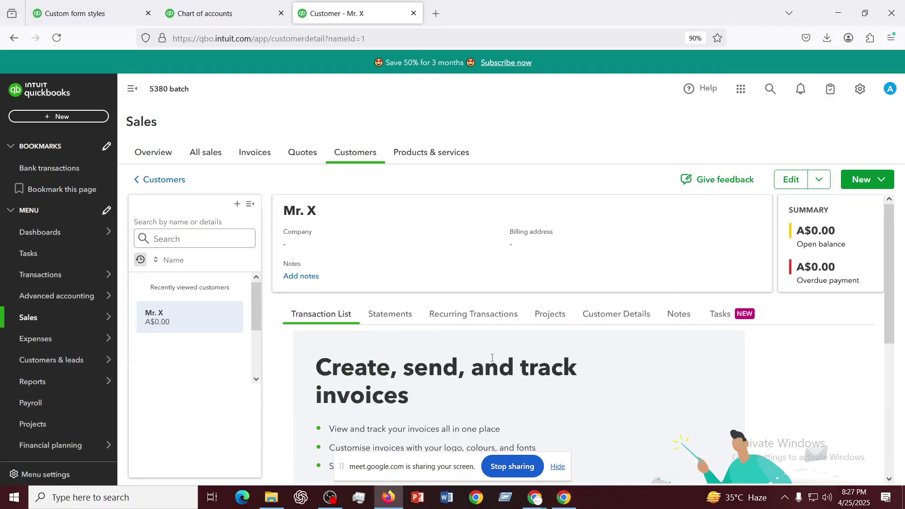
pyautogui.click(828, 38)
pyautogui.click(647, 67)
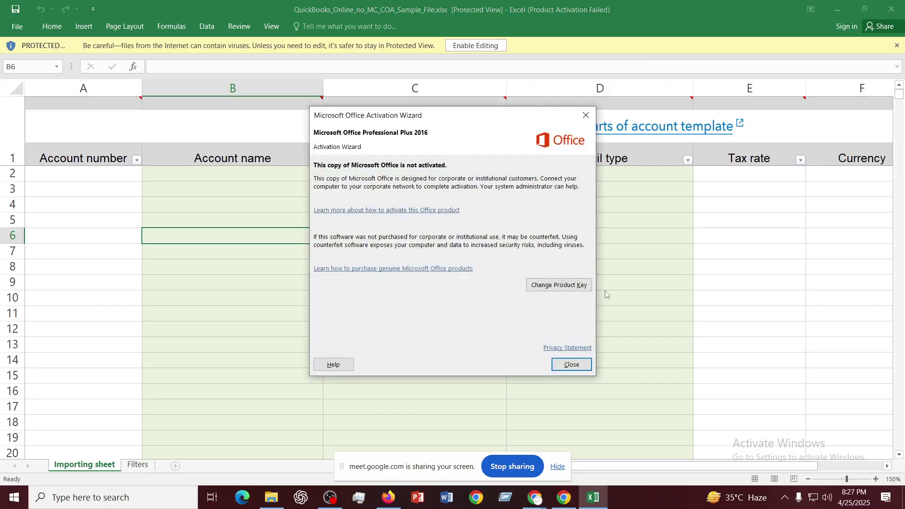
pyautogui.click(572, 365)
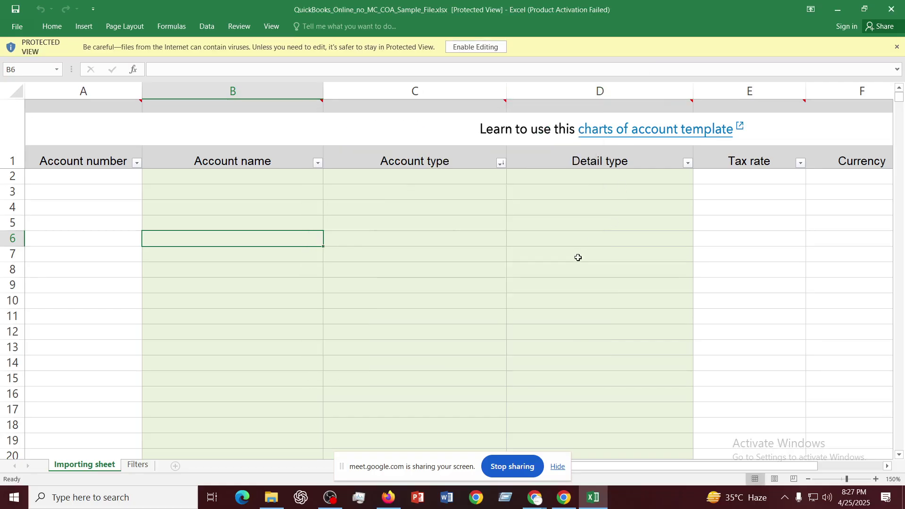
pyautogui.click(893, 8)
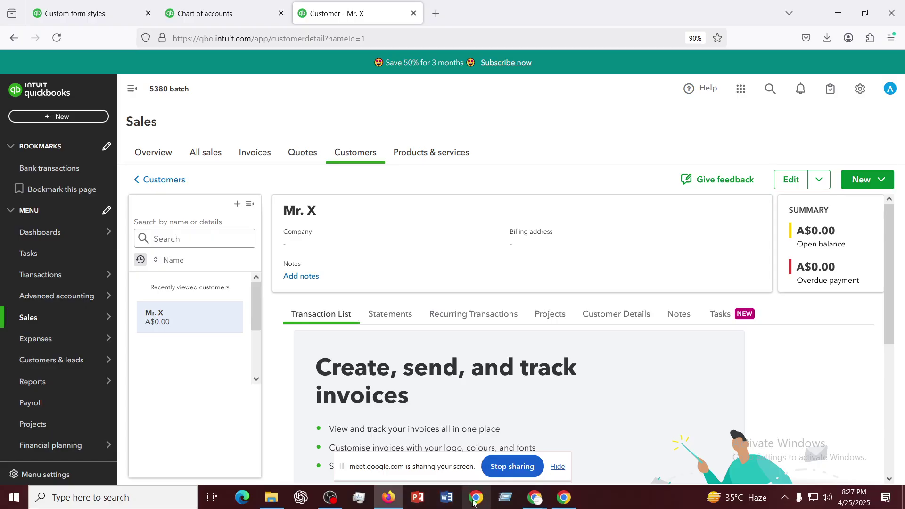
# - Switch to the Google Drive window in Chrome, open the recently downloaded Customer Contact Lists (6).xlsx and enable editing
pyautogui.moveTo(549, 504)
pyautogui.click(471, 441)
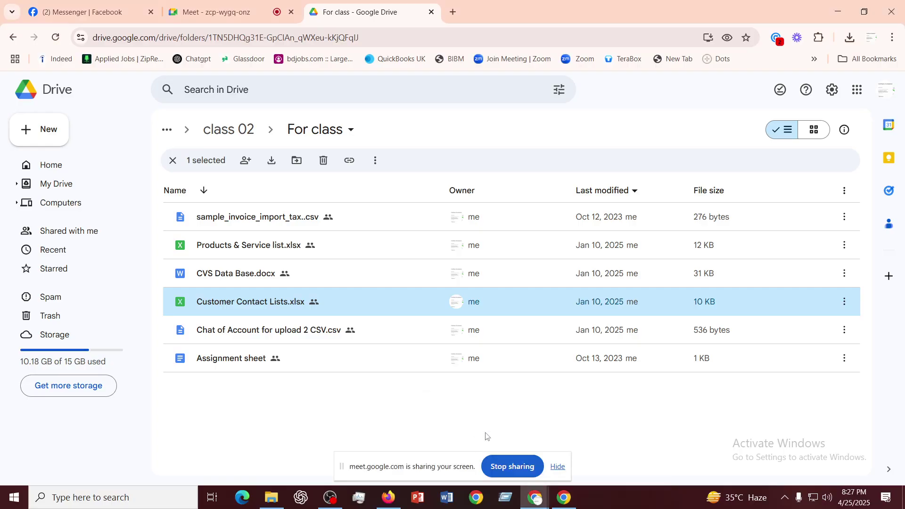
pyautogui.click(852, 38)
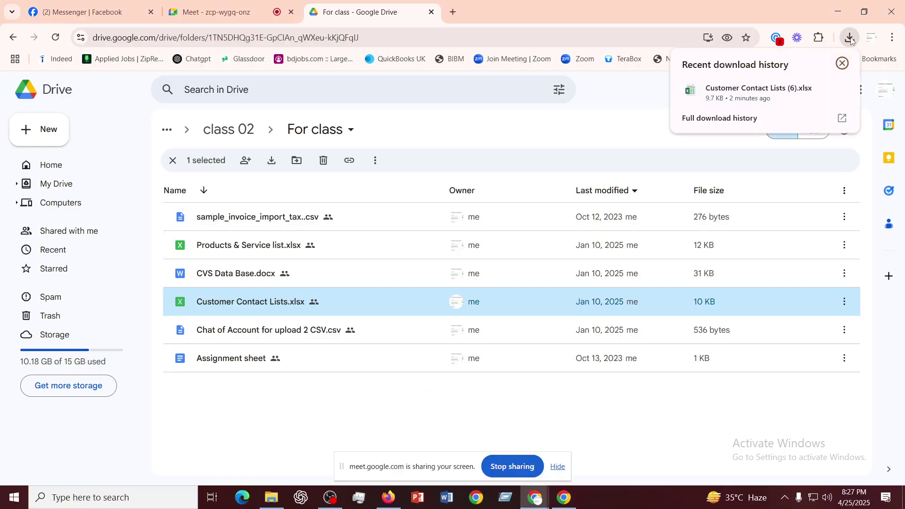
pyautogui.click(741, 90)
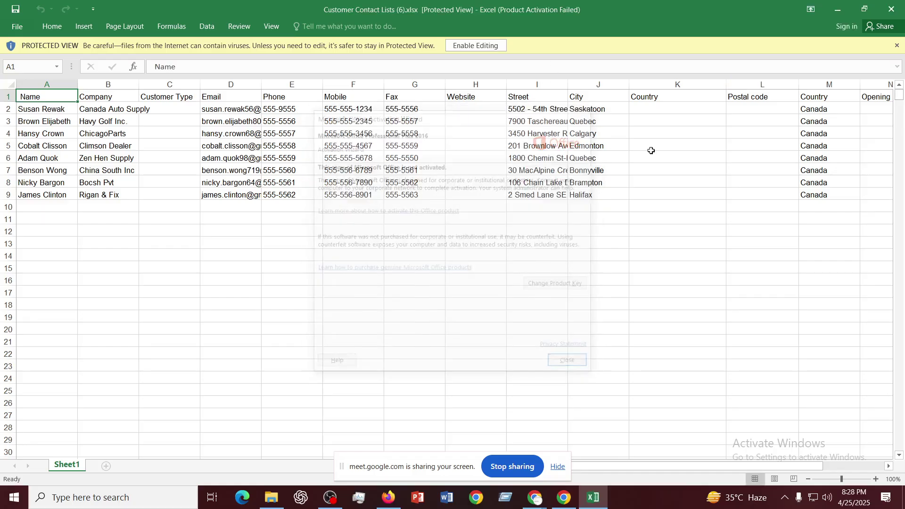
pyautogui.click(586, 115)
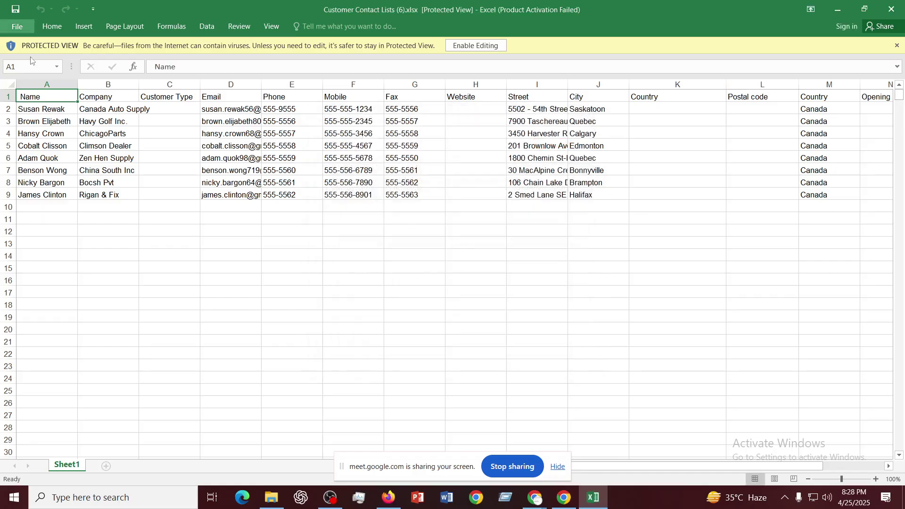
pyautogui.click(467, 45)
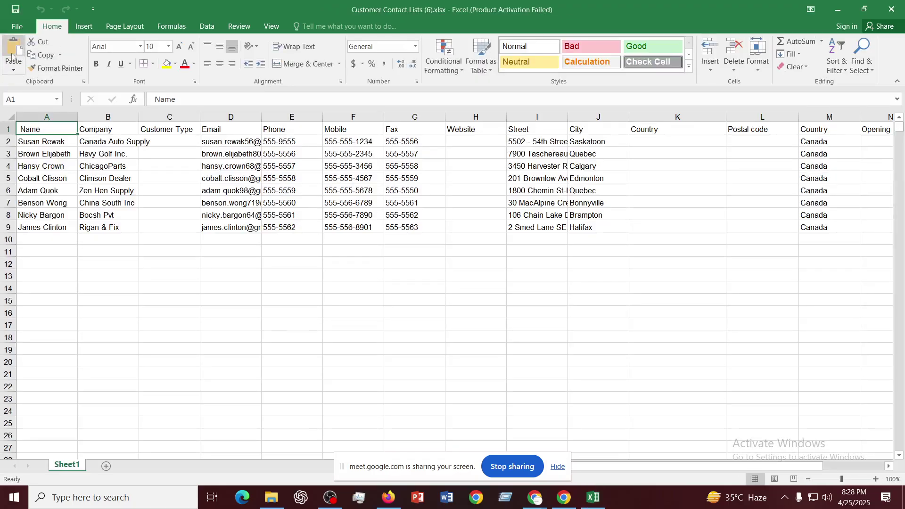
# - Save a copy of Customer Contact Lists (6).xlsx in the 5380 class folder on the Desktop and close the workbook
pyautogui.click(17, 27)
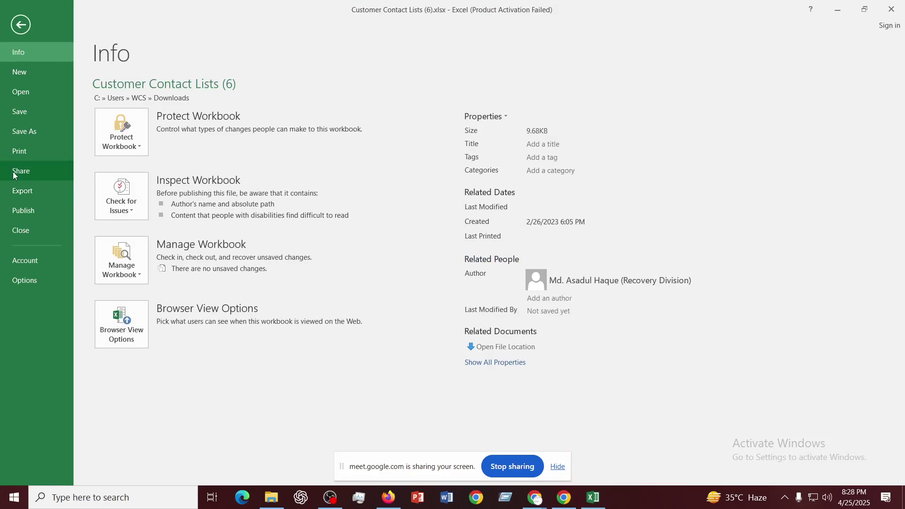
pyautogui.click(25, 133)
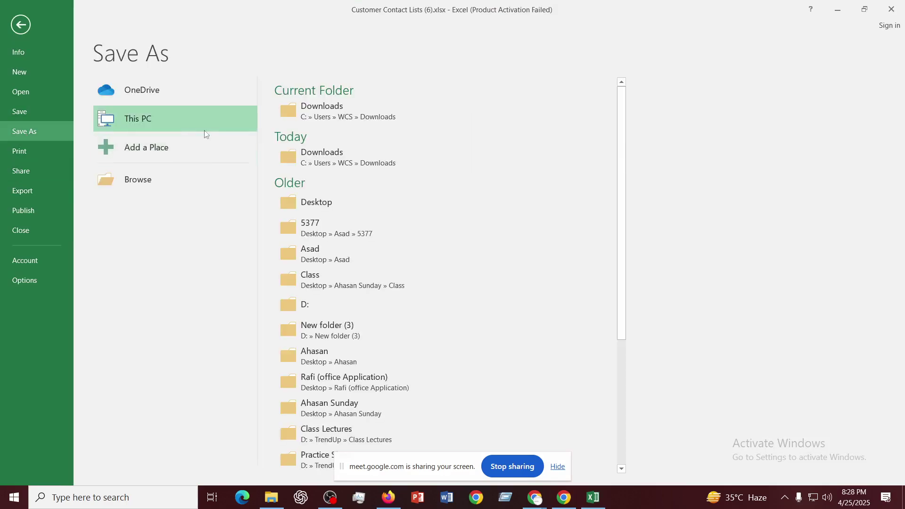
pyautogui.doubleClick(139, 123)
pyautogui.click(51, 100)
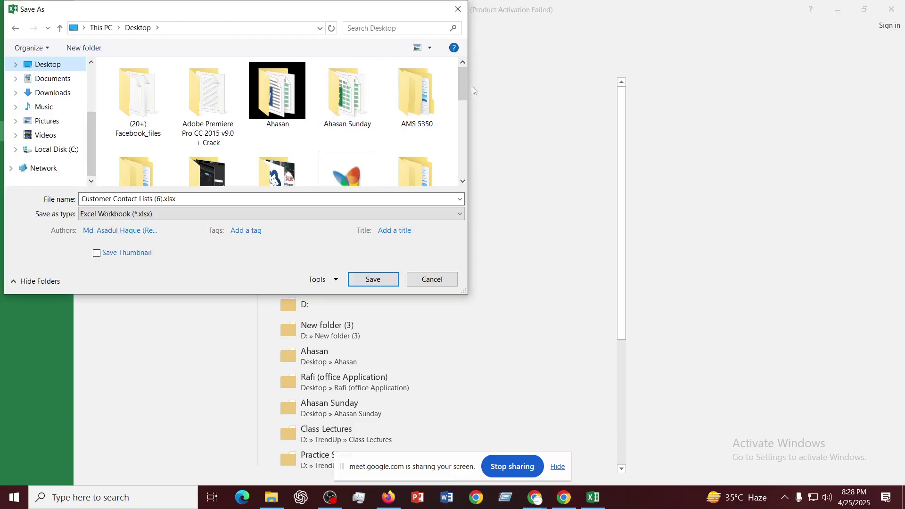
pyautogui.moveTo(463, 86); pyautogui.dragTo(465, 100)
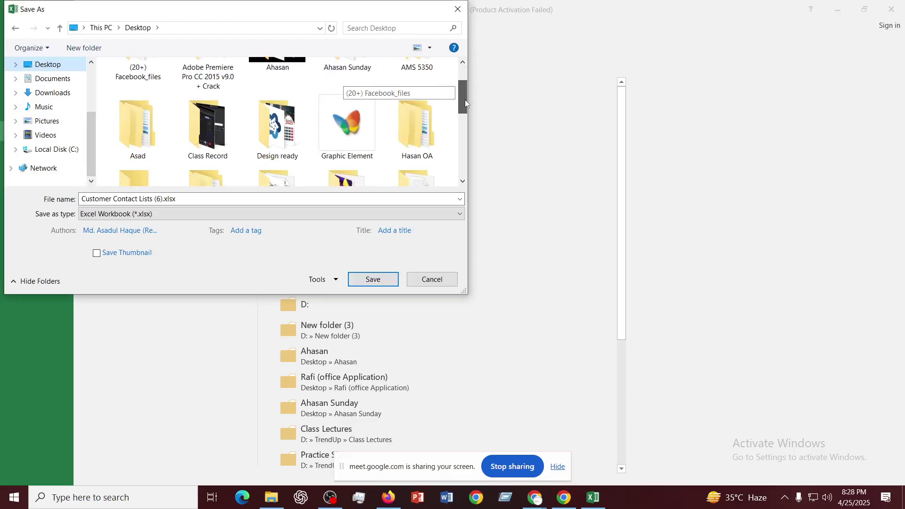
pyautogui.doubleClick(135, 129)
pyautogui.click(140, 97)
pyautogui.doubleClick(140, 97)
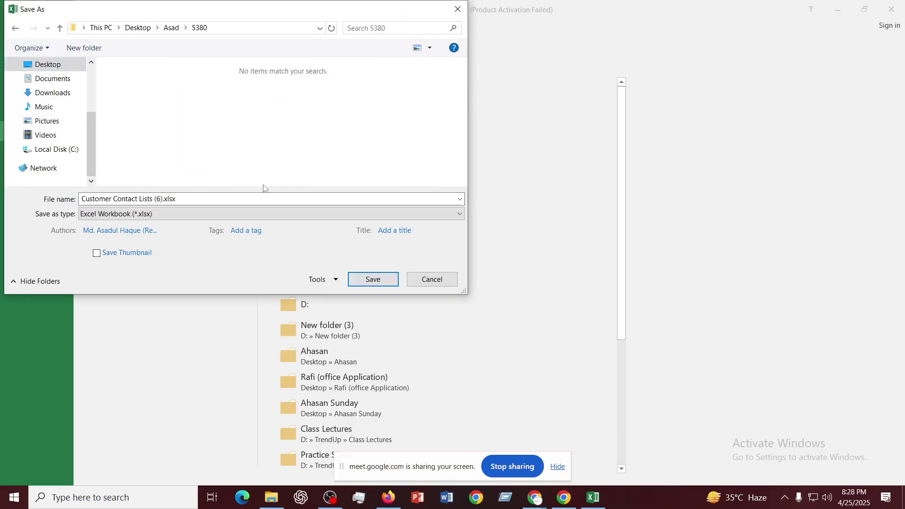
pyautogui.click(385, 279)
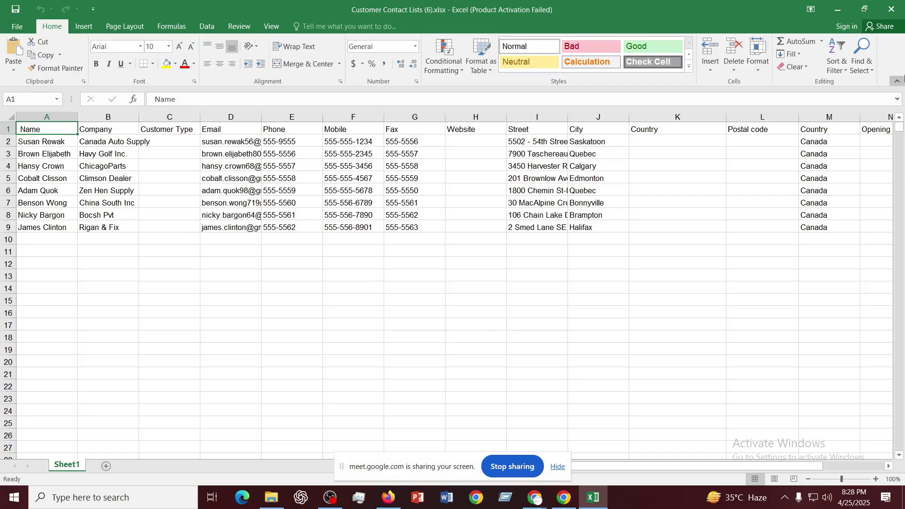
pyautogui.click(892, 9)
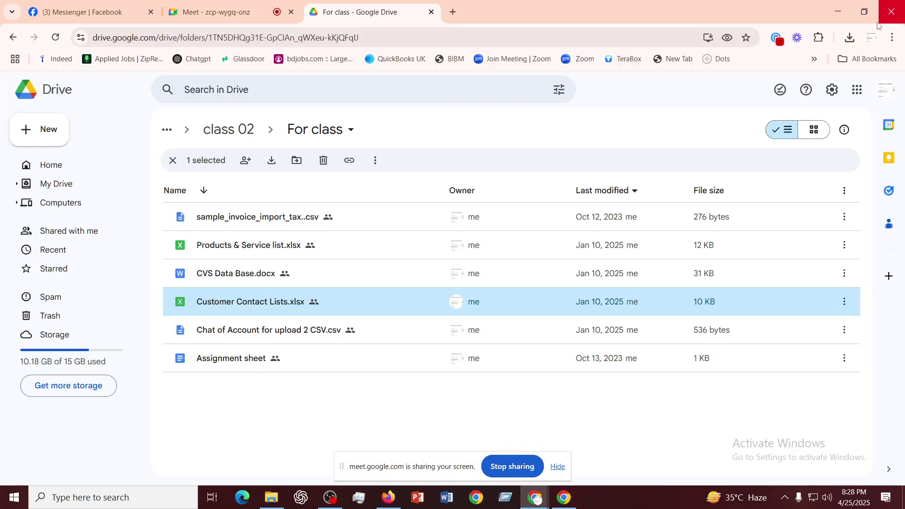
# - Switch from the Google Drive window to QuickBooks Online in Firefox
pyautogui.click(539, 503)
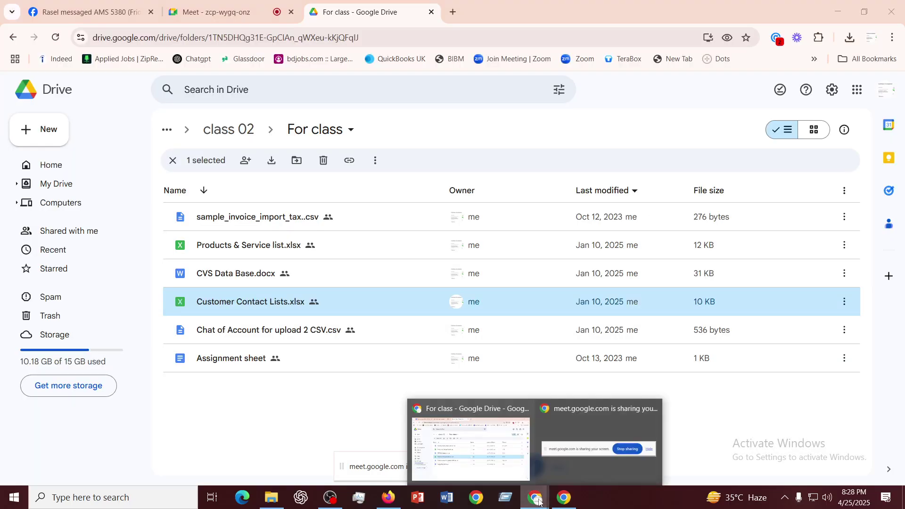
pyautogui.click(492, 445)
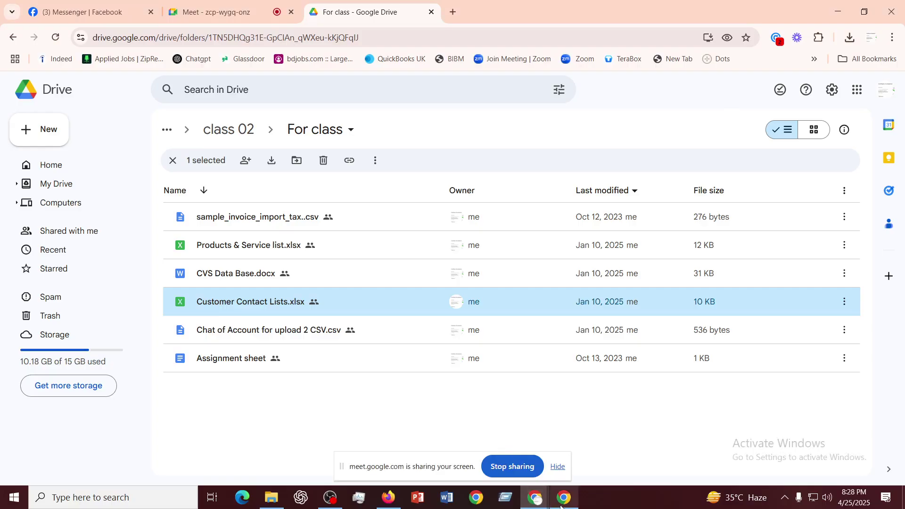
pyautogui.click(389, 498)
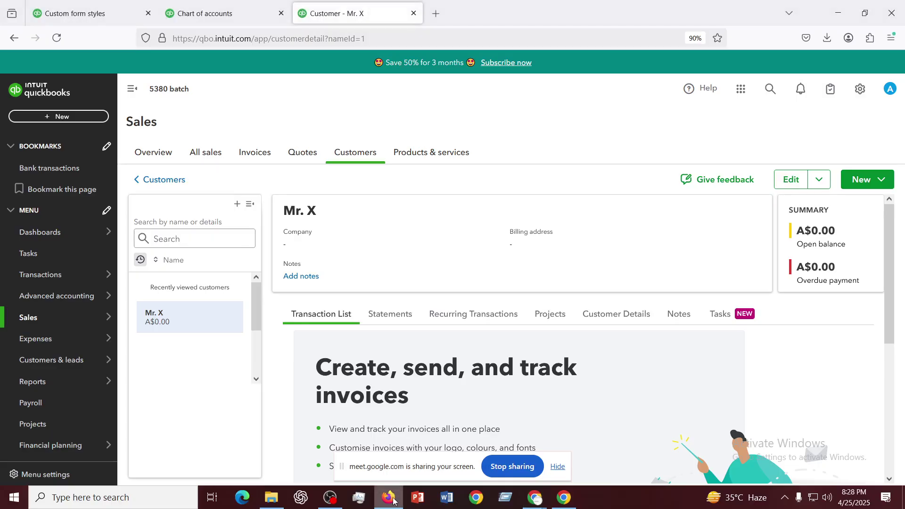
pyautogui.click(882, 180)
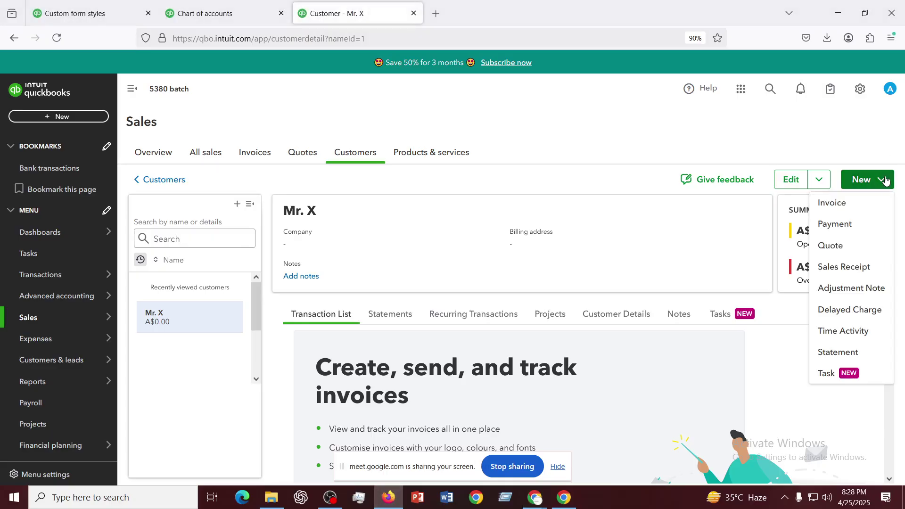
pyautogui.click(571, 163)
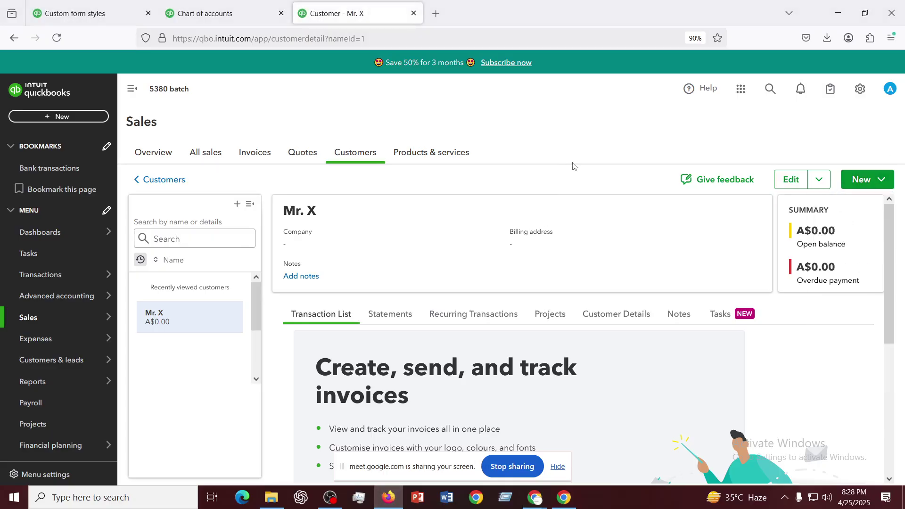
pyautogui.scroll(-1, 587, 311)
pyautogui.scroll(1, 716, 264)
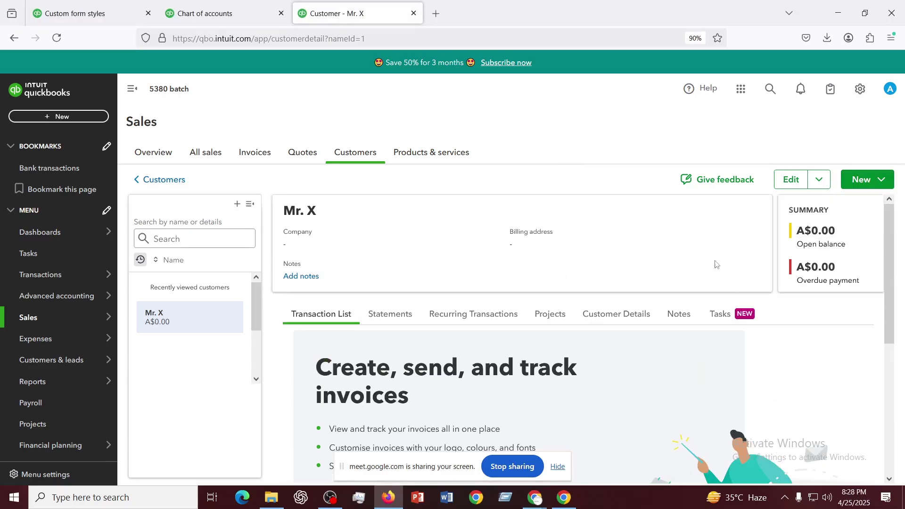
pyautogui.click(884, 181)
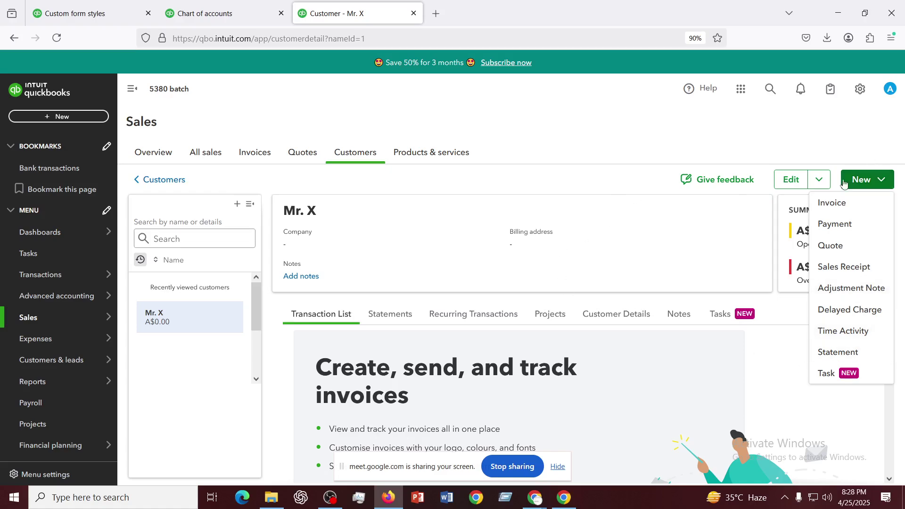
pyautogui.click(821, 182)
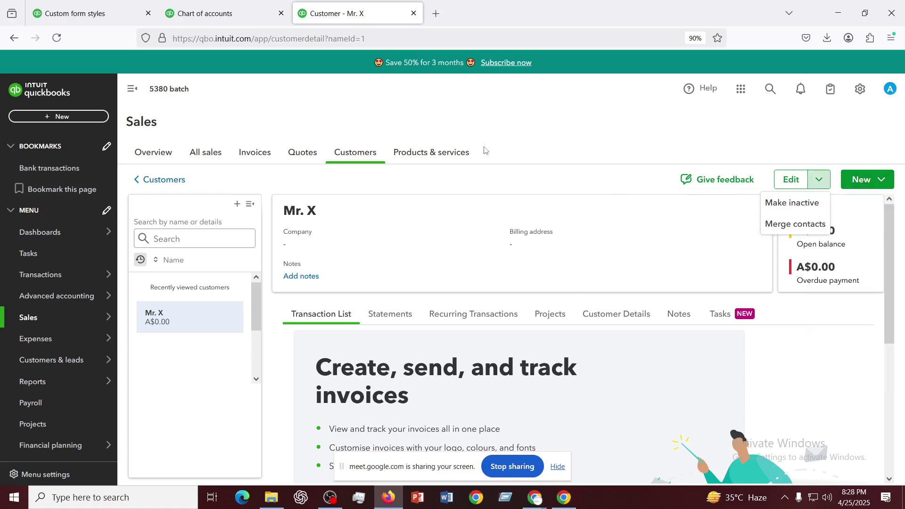
pyautogui.click(216, 20)
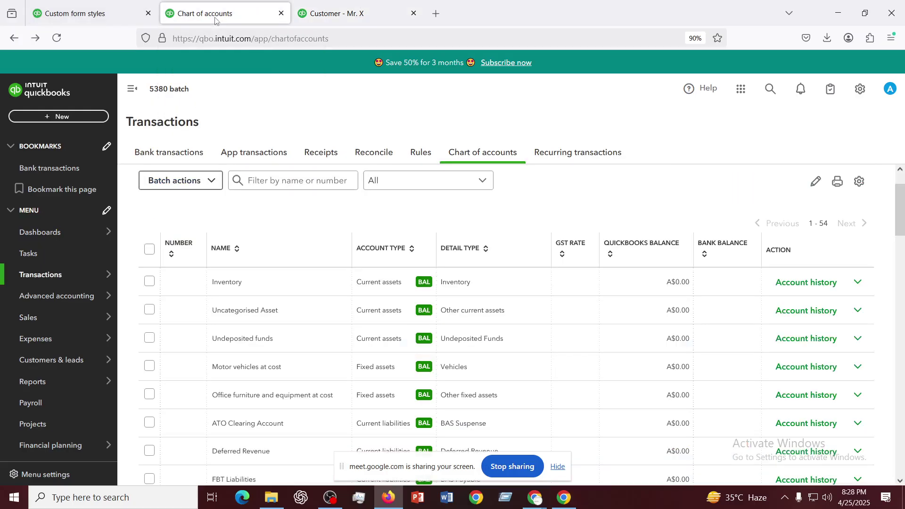
pyautogui.click(340, 16)
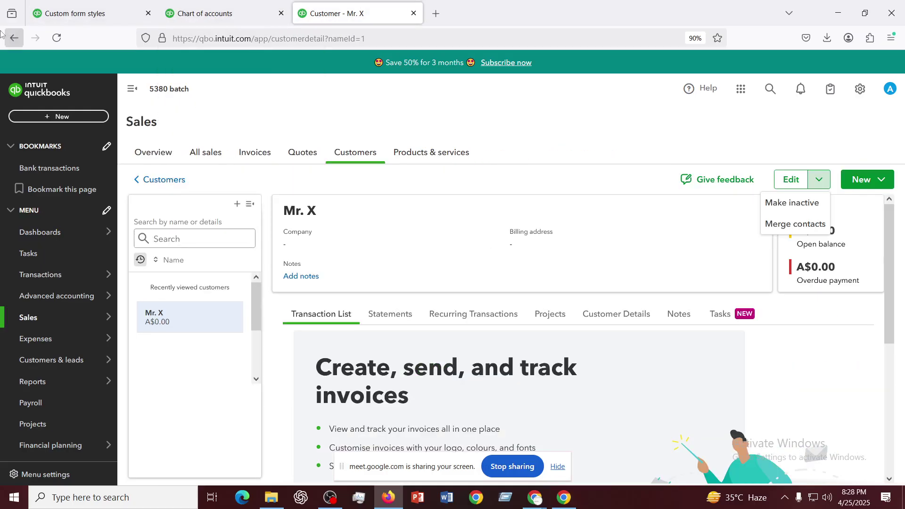
# - Return from the customer's detail page to the Customers list and start Import customers
pyautogui.click(14, 42)
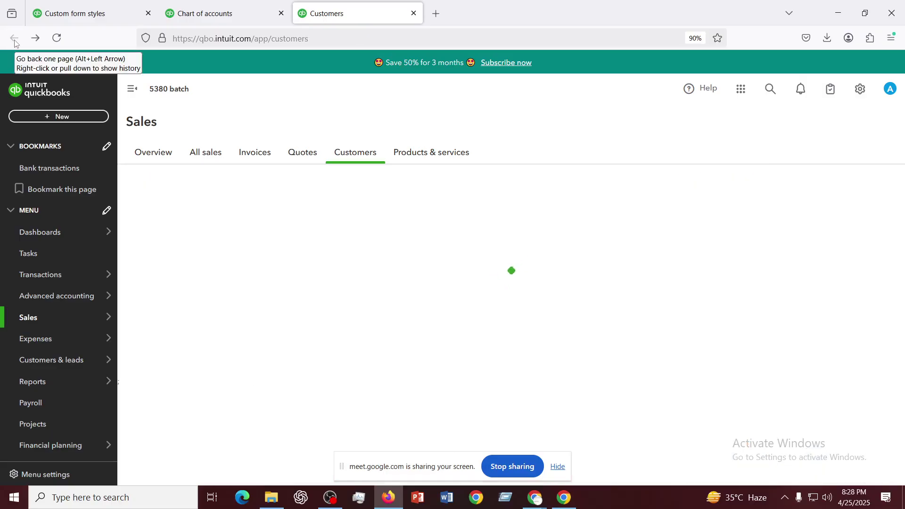
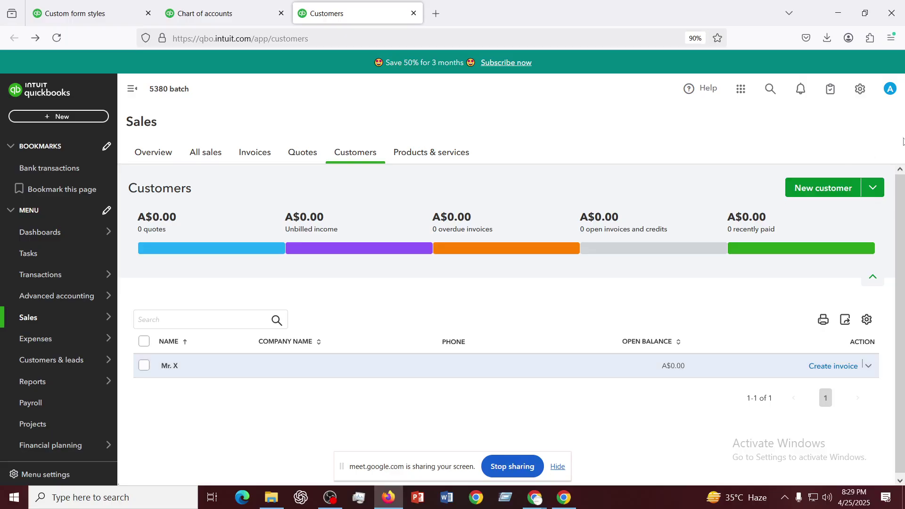
pyautogui.click(876, 191)
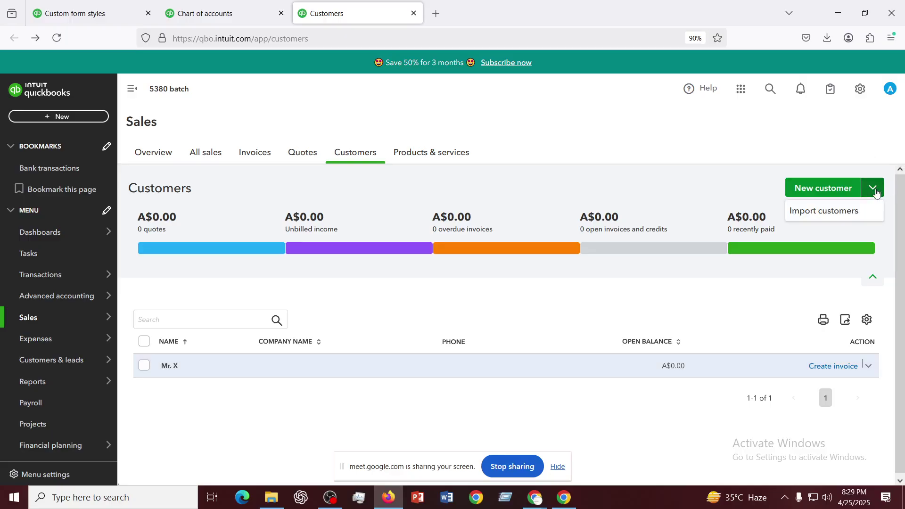
pyautogui.click(823, 211)
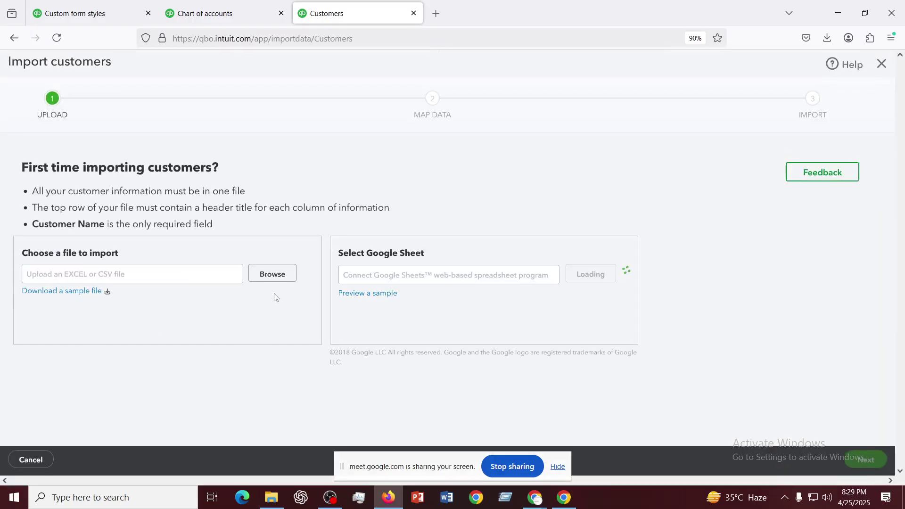
# - Upload Customer Contact Lists (6).xlsx from the 5380 class folder as the import file and continue to the field mapping
pyautogui.click(270, 279)
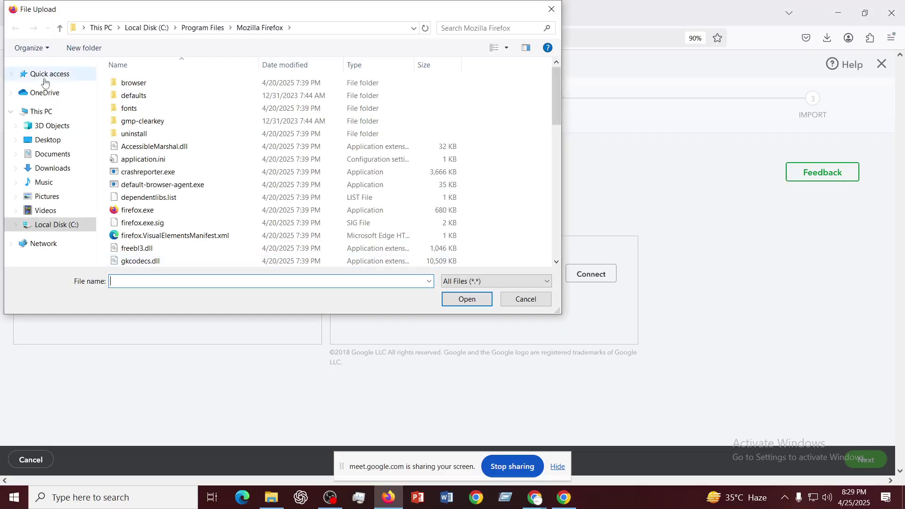
pyautogui.click(46, 142)
pyautogui.doubleClick(445, 93)
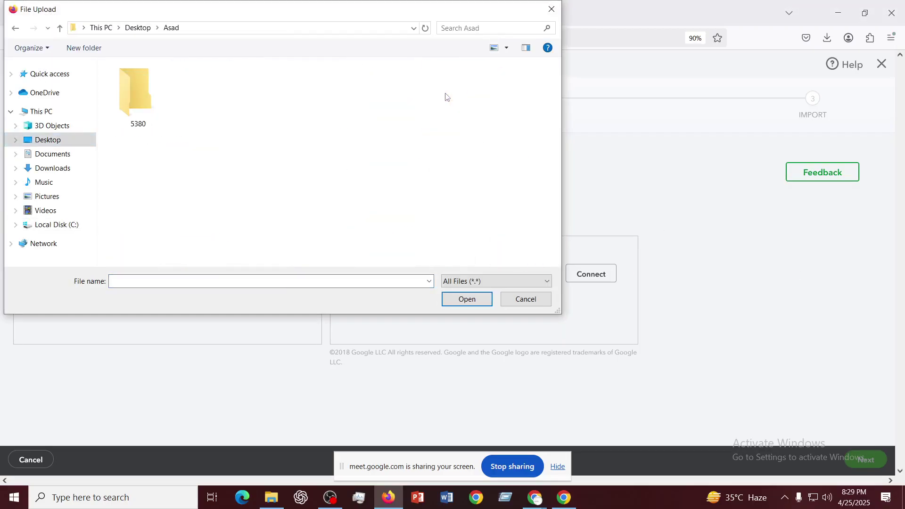
pyautogui.doubleClick(141, 101)
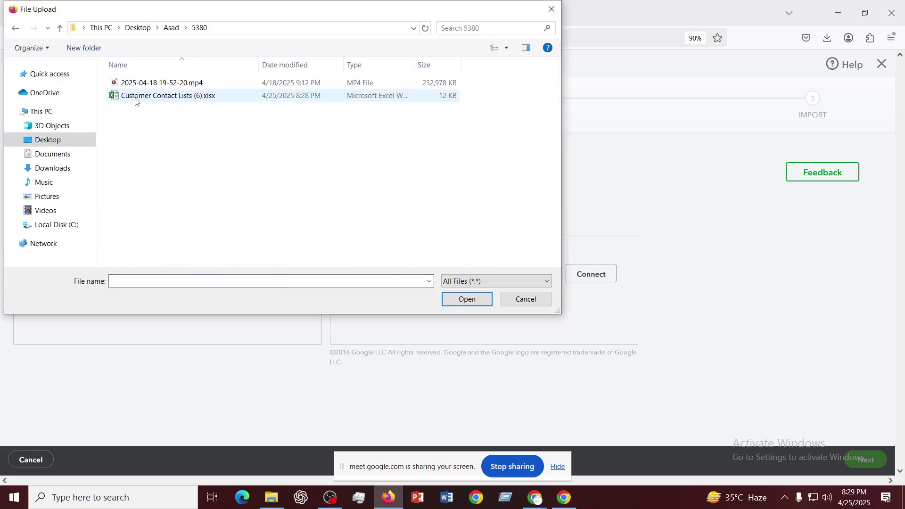
pyautogui.click(136, 99)
pyautogui.click(468, 305)
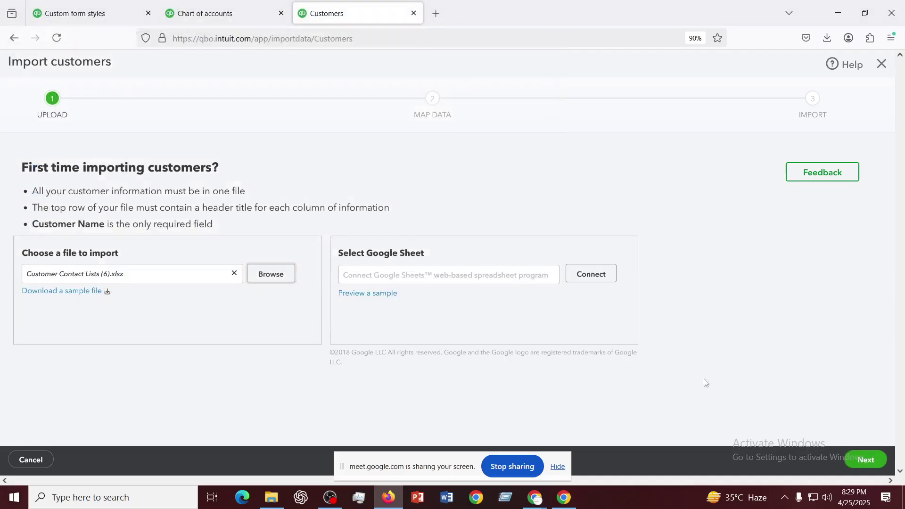
pyautogui.click(866, 461)
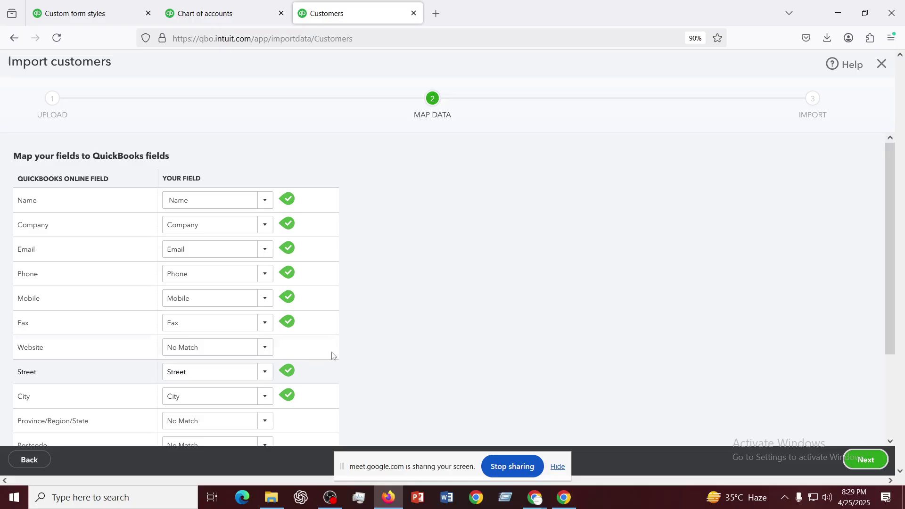
# - Accept the suggested field mapping, keeping every customer selected, and import them into the Customers list
pyautogui.scroll(-3, 332, 357)
pyautogui.click(861, 462)
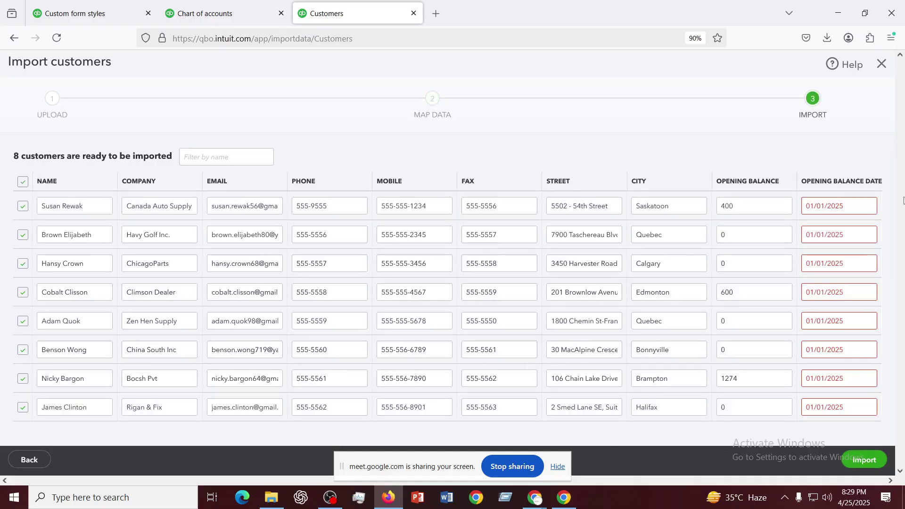
pyautogui.moveTo(825, 207)
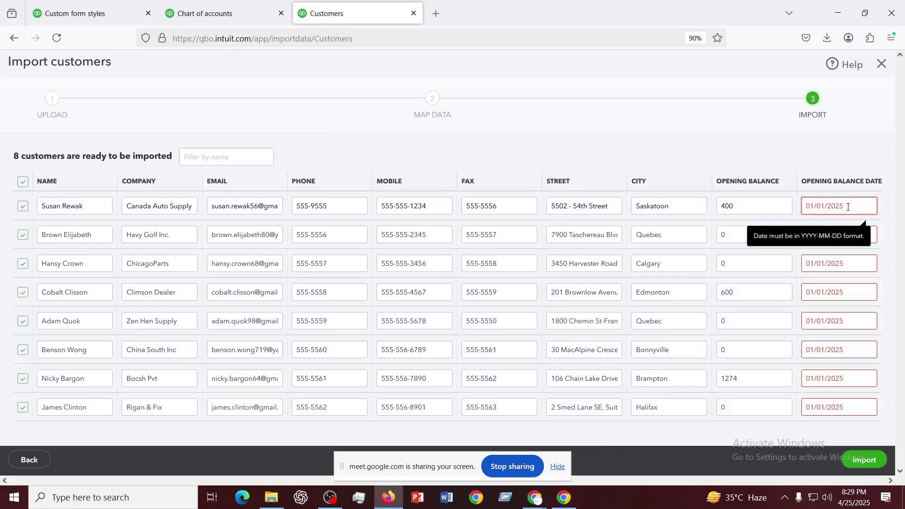
pyautogui.click(865, 459)
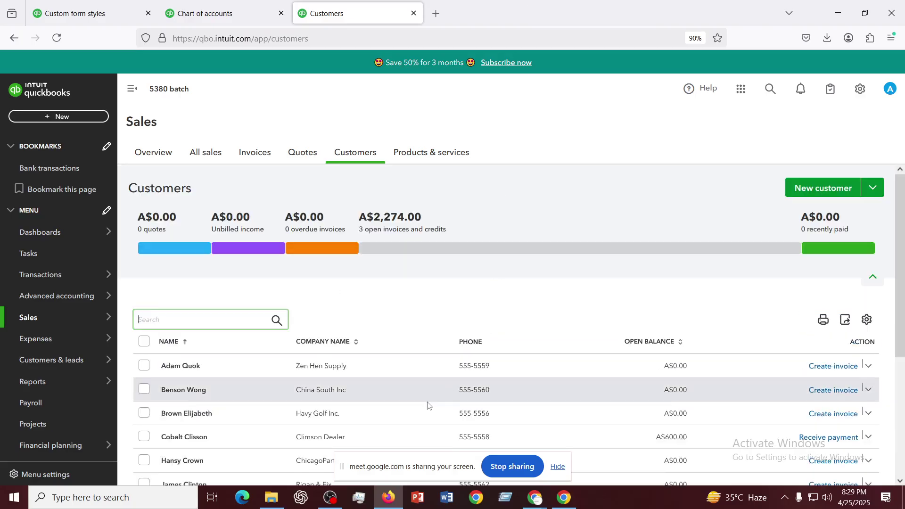
pyautogui.scroll(-3, 409, 369)
pyautogui.scroll(3, 410, 372)
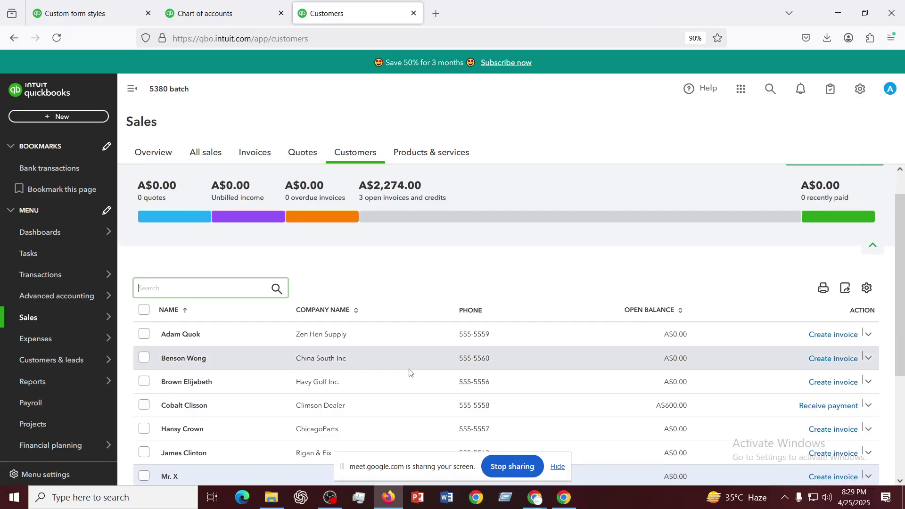
pyautogui.scroll(1, 409, 372)
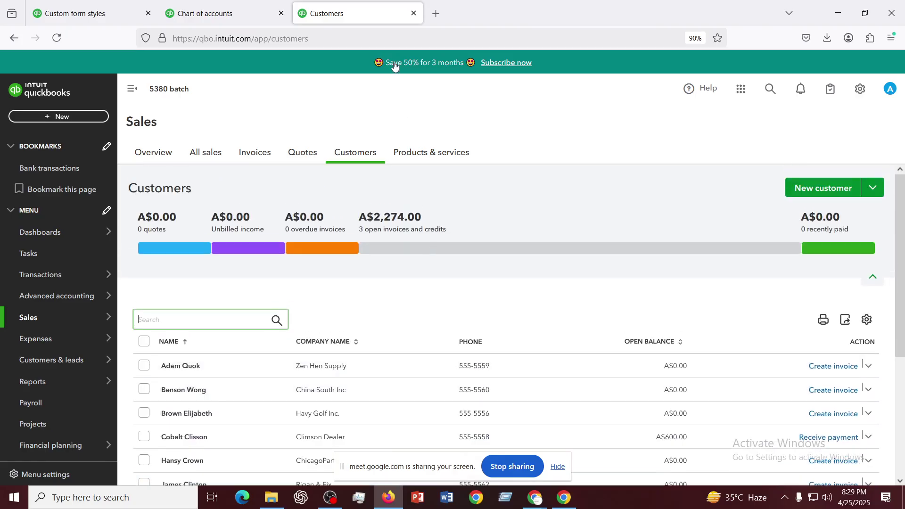
pyautogui.moveTo(85, 327)
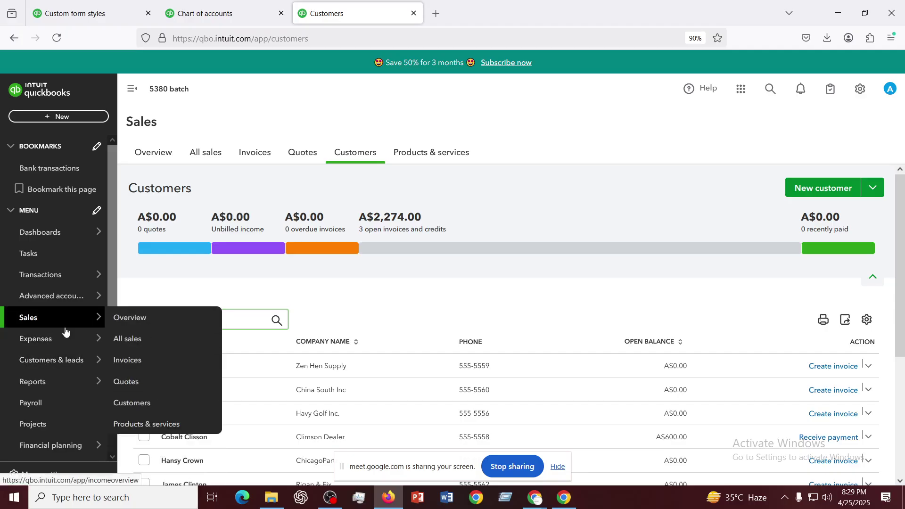
pyautogui.scroll(-2, 65, 332)
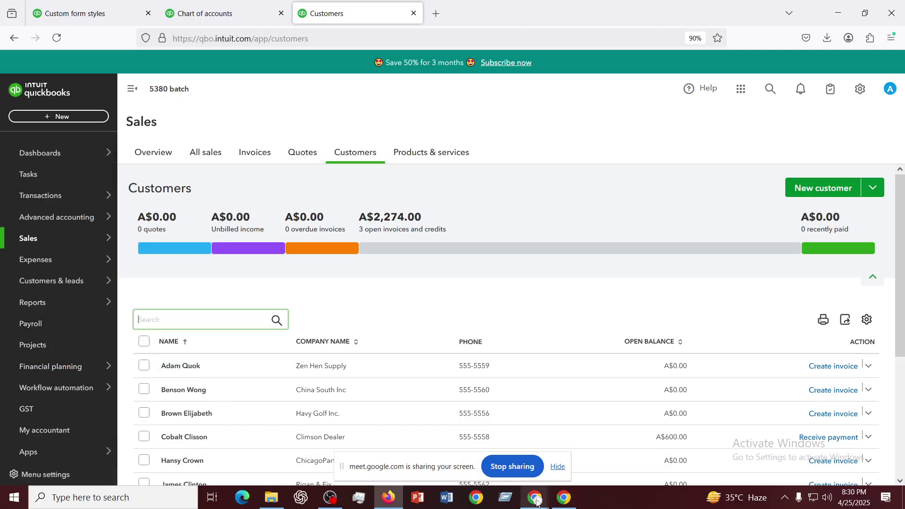
pyautogui.moveTo(537, 500)
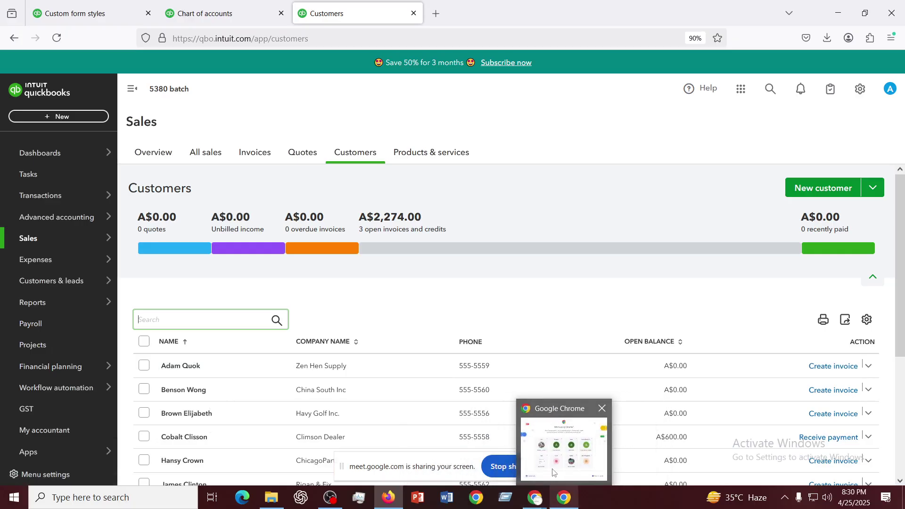
pyautogui.moveTo(522, 470)
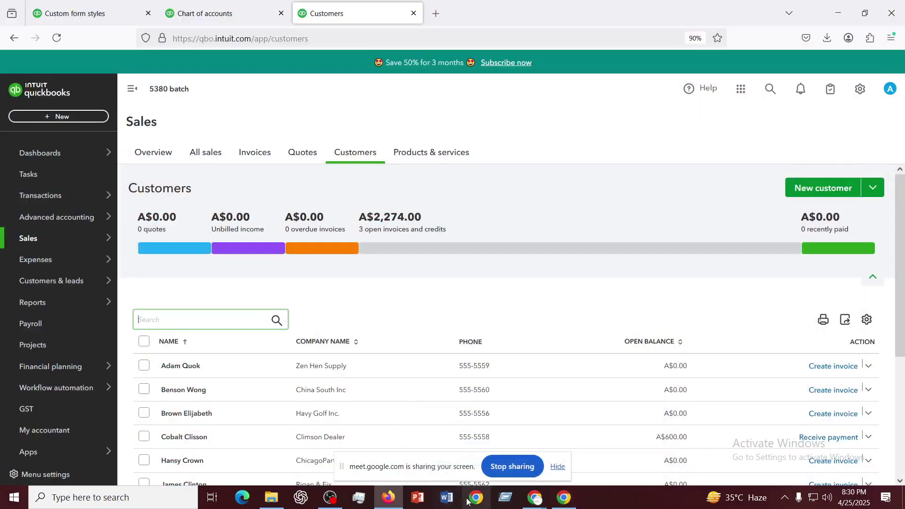
# - Switch to the Google Meet call in Chrome to admit everyone waiting to join, and return to QuickBooks Online in Firefox
pyautogui.moveTo(476, 504)
pyautogui.click(466, 438)
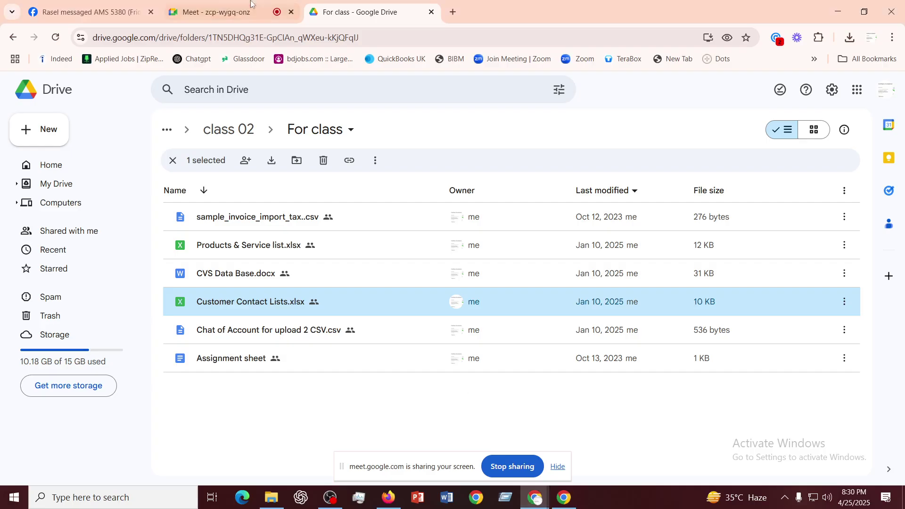
pyautogui.click(226, 12)
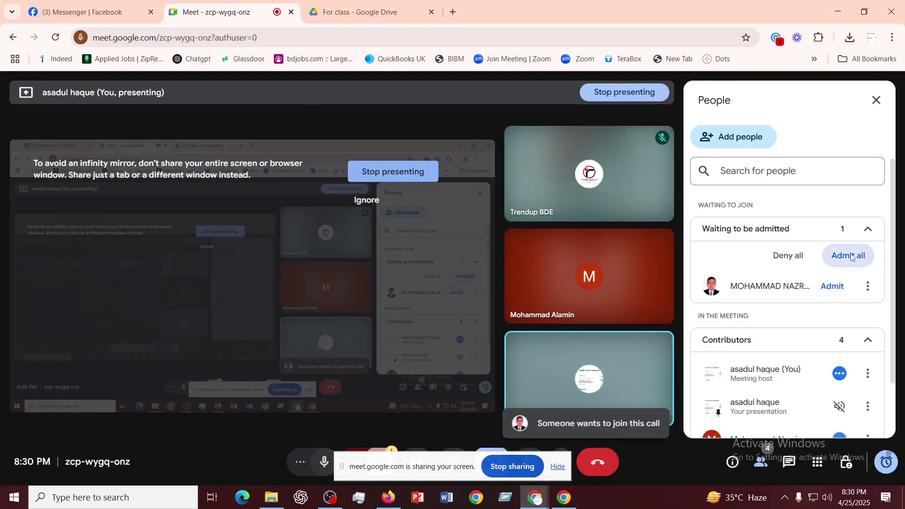
pyautogui.click(852, 256)
pyautogui.click(498, 313)
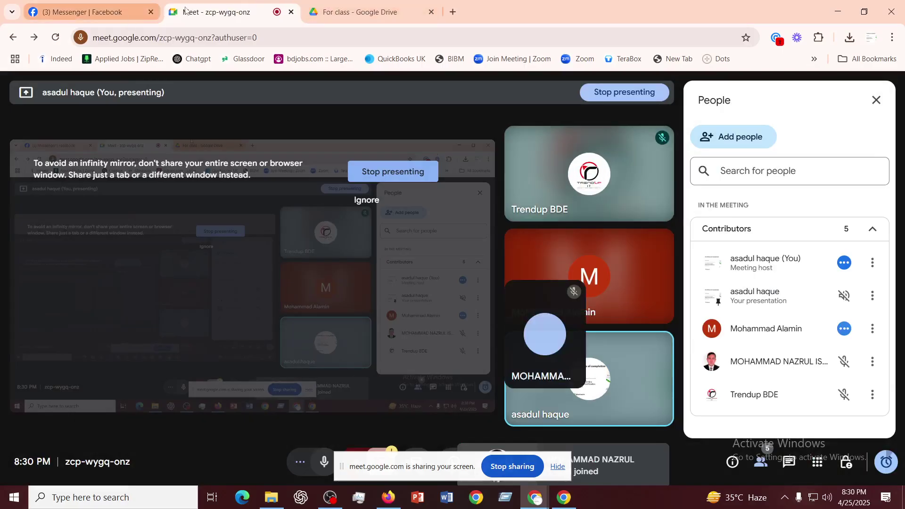
pyautogui.click(389, 498)
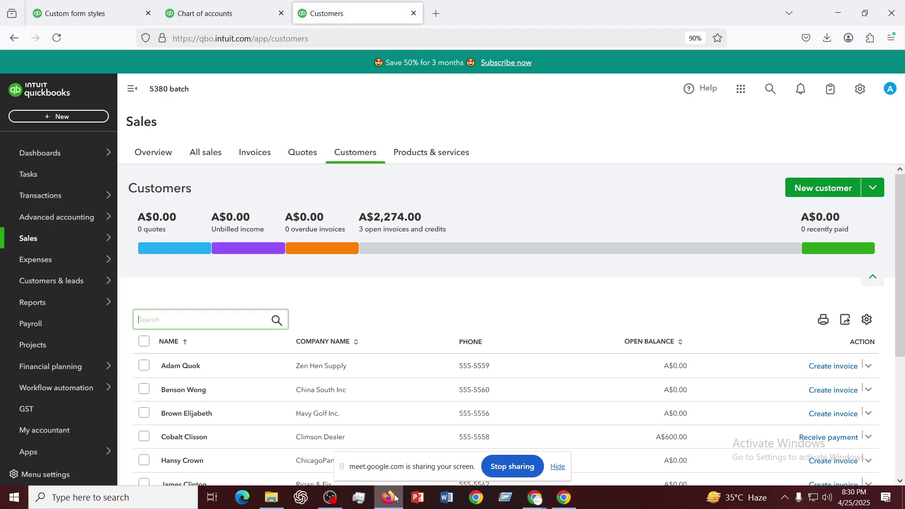
pyautogui.click(873, 188)
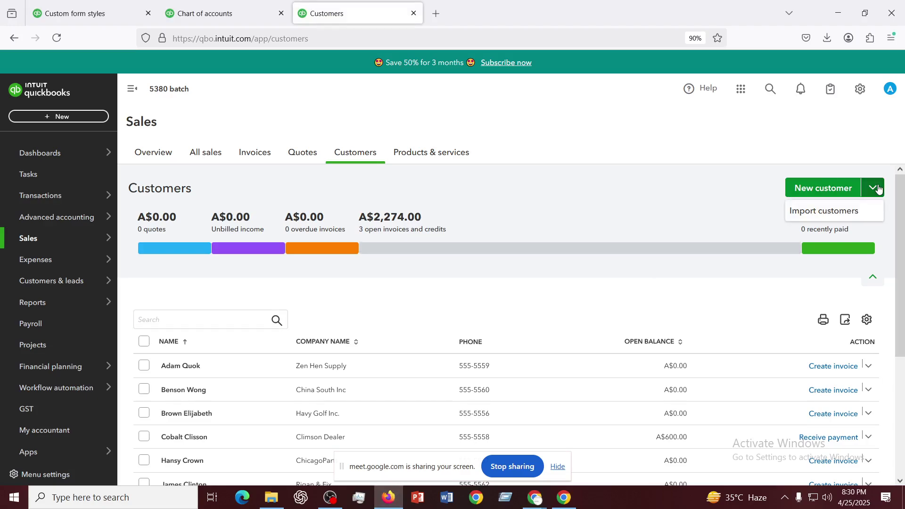
pyautogui.click(606, 182)
pyautogui.click(813, 194)
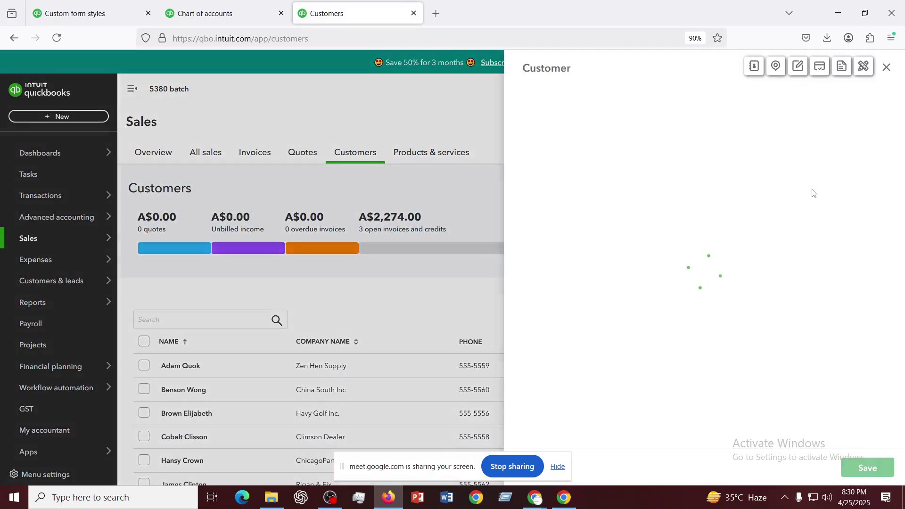
pyautogui.click(888, 70)
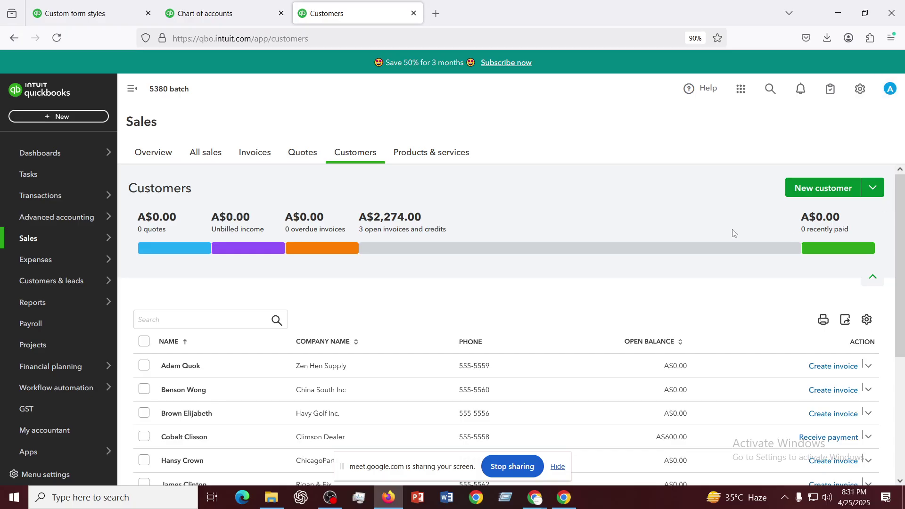
# - Start Import customers and download the sample file, opening it in Excel and dismissing the activation wizard
pyautogui.click(873, 187)
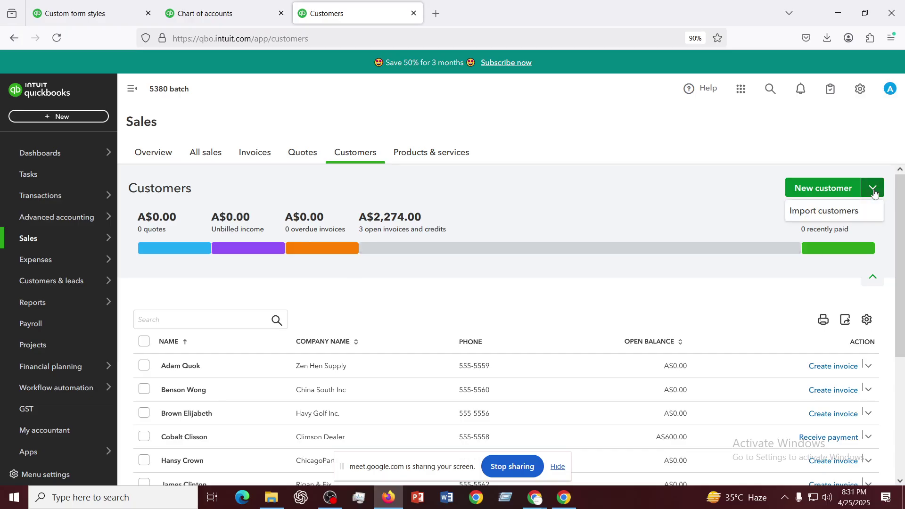
pyautogui.click(826, 213)
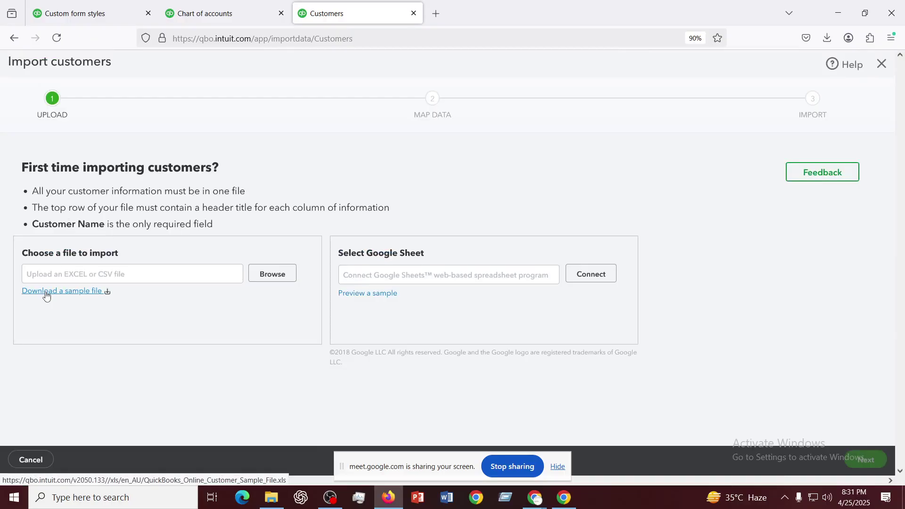
pyautogui.click(46, 292)
pyautogui.click(625, 66)
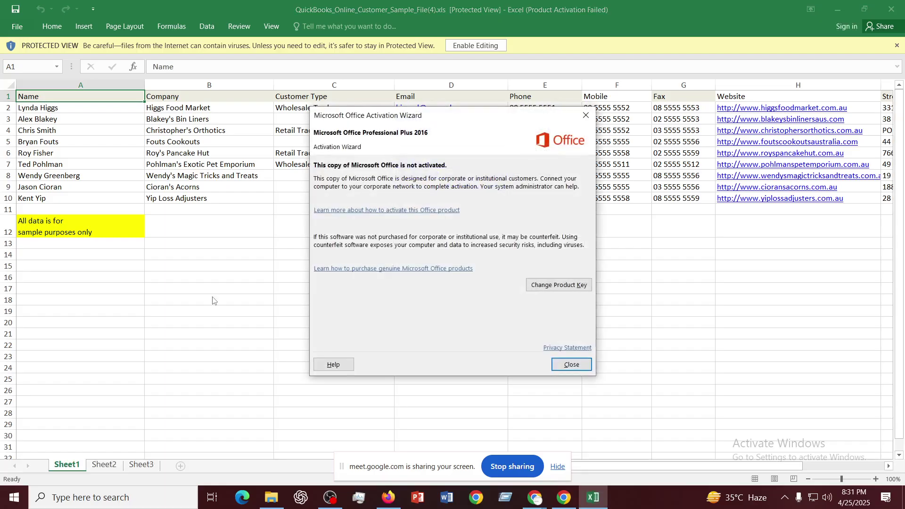
pyautogui.click(587, 113)
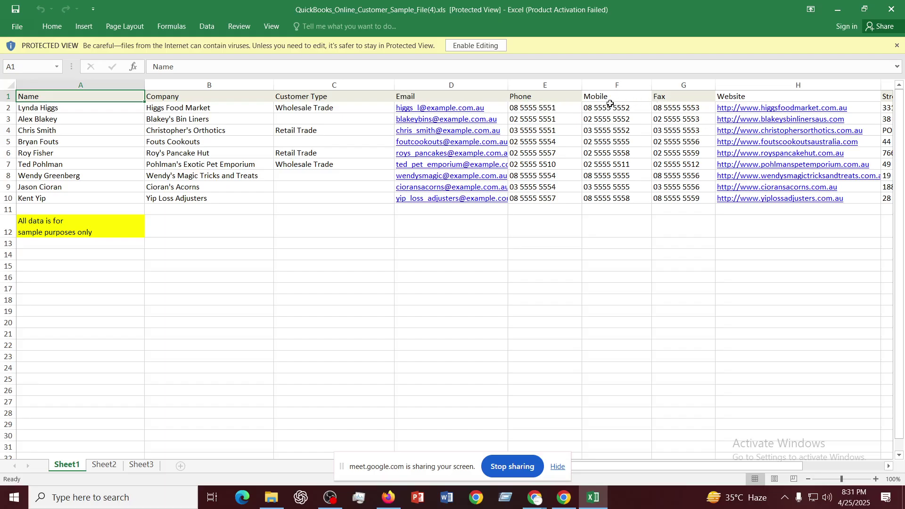
# - Review the sample customer file's columns across to Date, and close the workbook and the Import customers page
pyautogui.moveTo(464, 468); pyautogui.dragTo(866, 405)
pyautogui.click(573, 465)
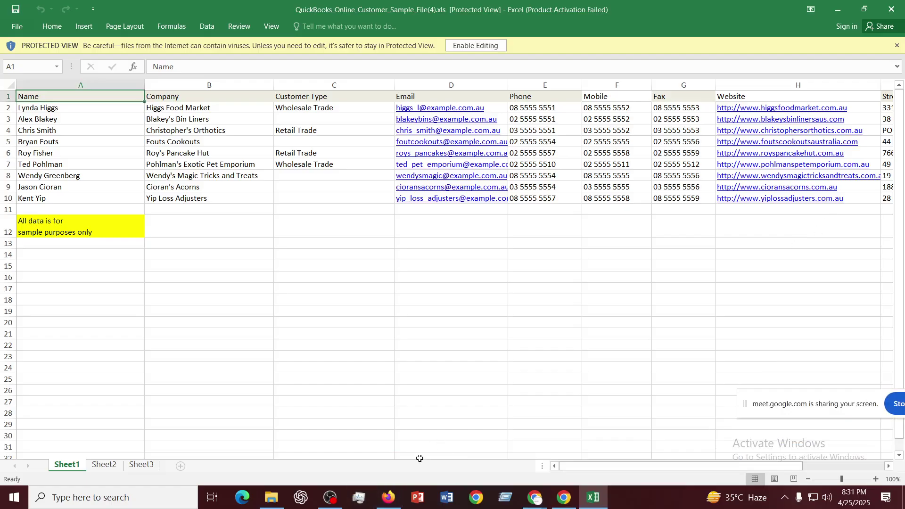
pyautogui.moveTo(442, 448); pyautogui.dragTo(568, 452)
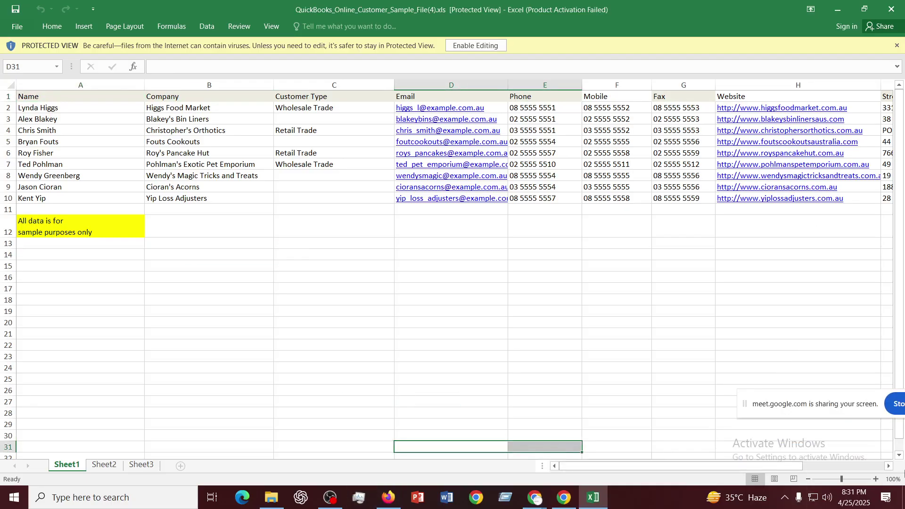
pyautogui.click(890, 466)
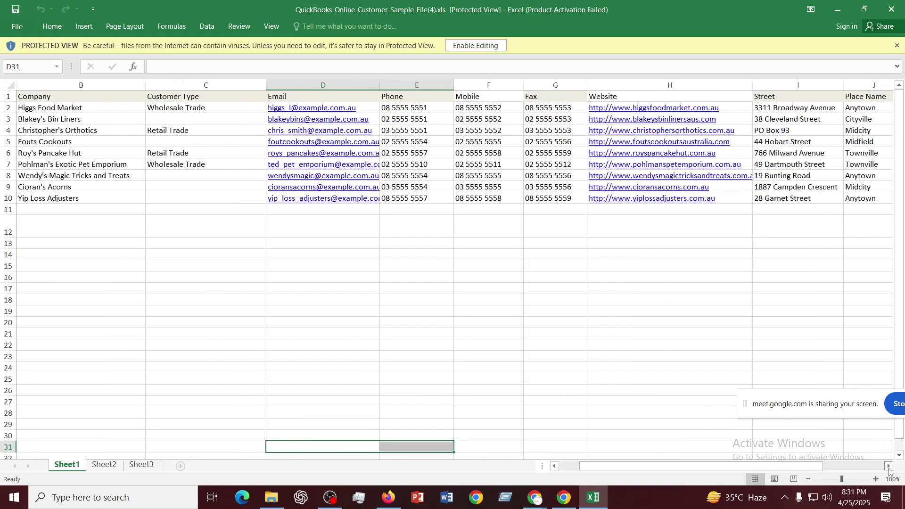
pyautogui.click(890, 467)
pyautogui.click(890, 467)
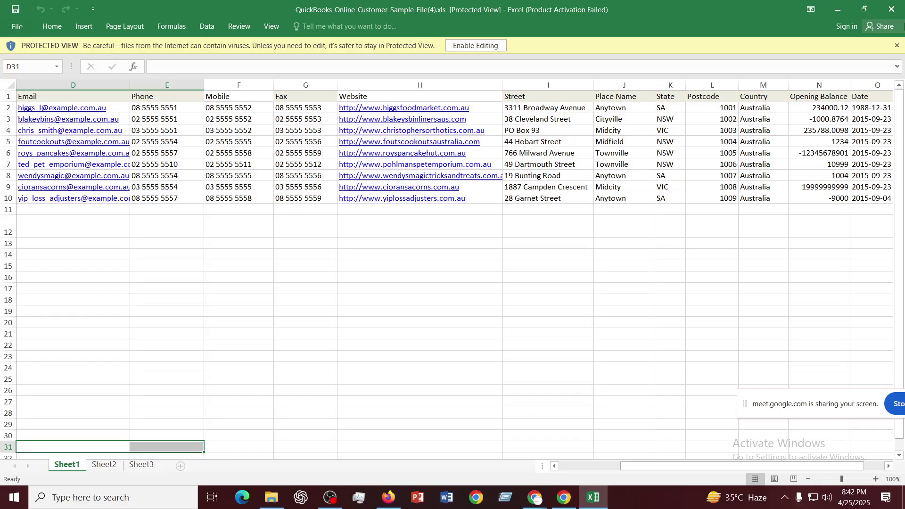
pyautogui.click(592, 293)
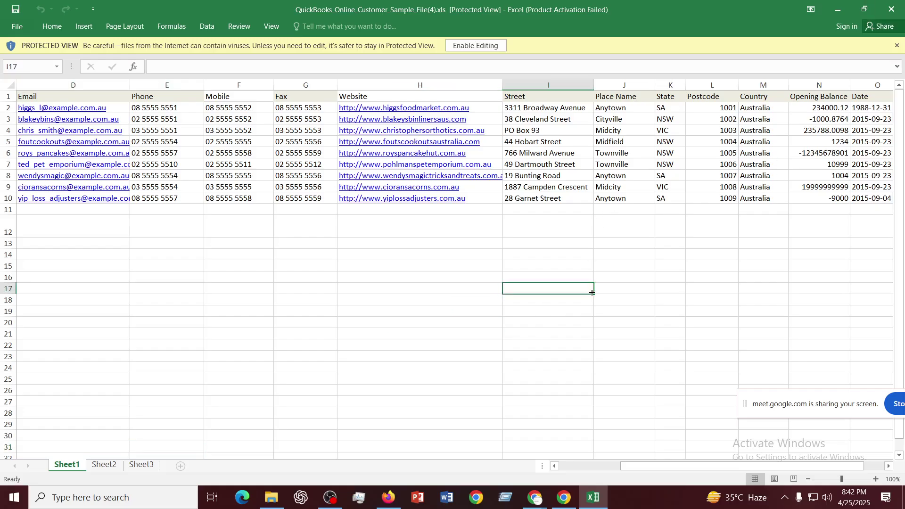
pyautogui.click(894, 11)
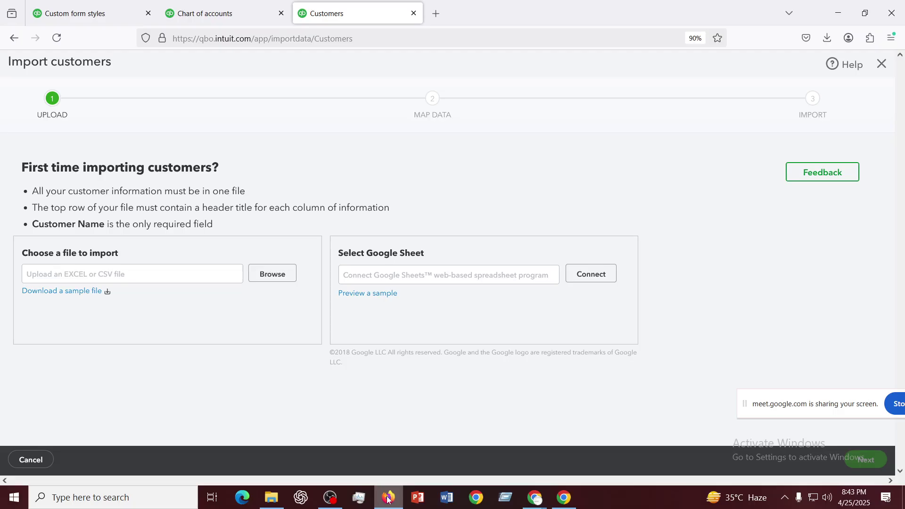
pyautogui.click(883, 64)
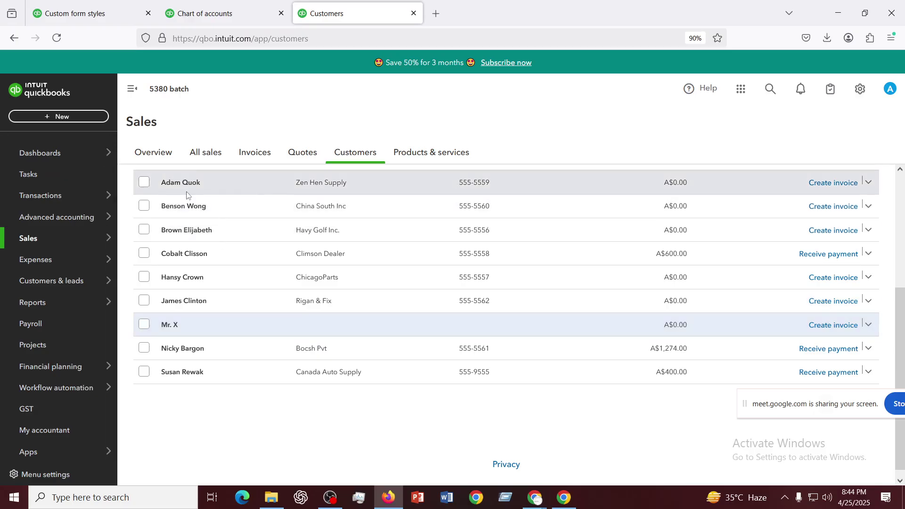
# - Open the Zen Hen Supply customer's detail page from the Customers list and review its transaction list
pyautogui.click(869, 183)
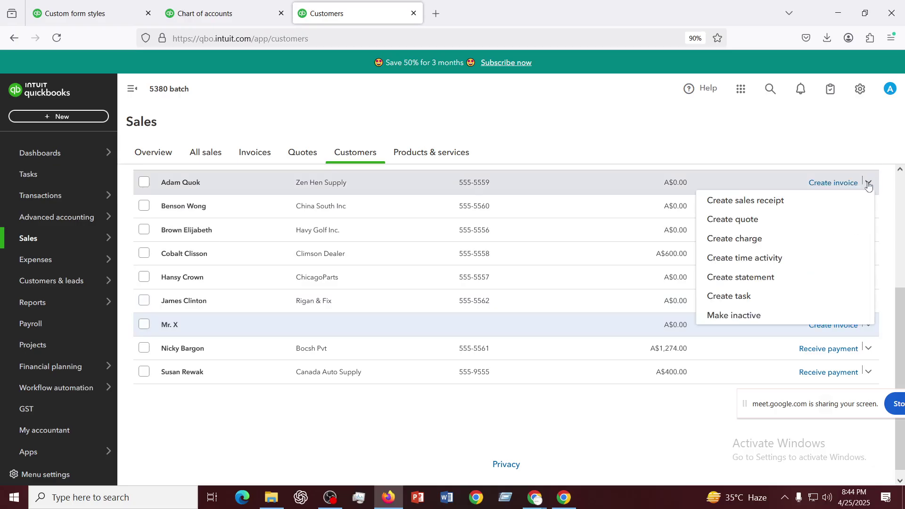
pyautogui.click(199, 185)
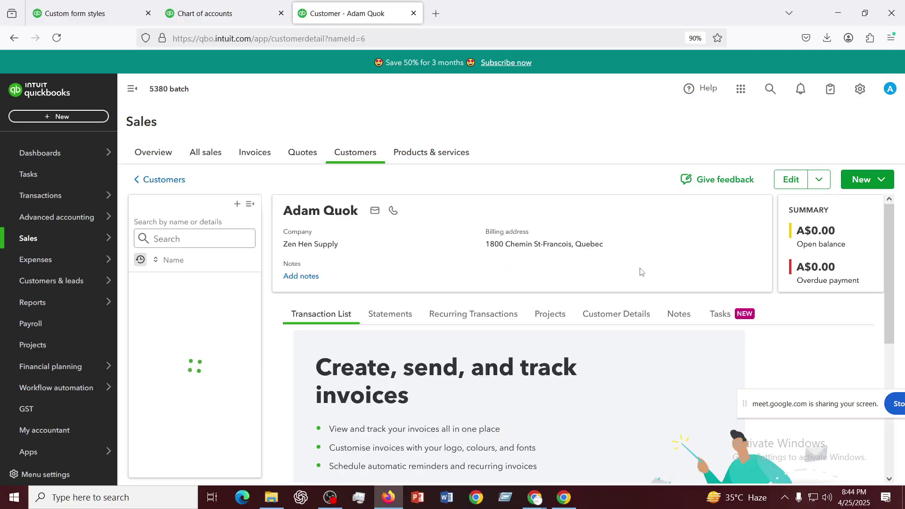
pyautogui.scroll(-2, 561, 339)
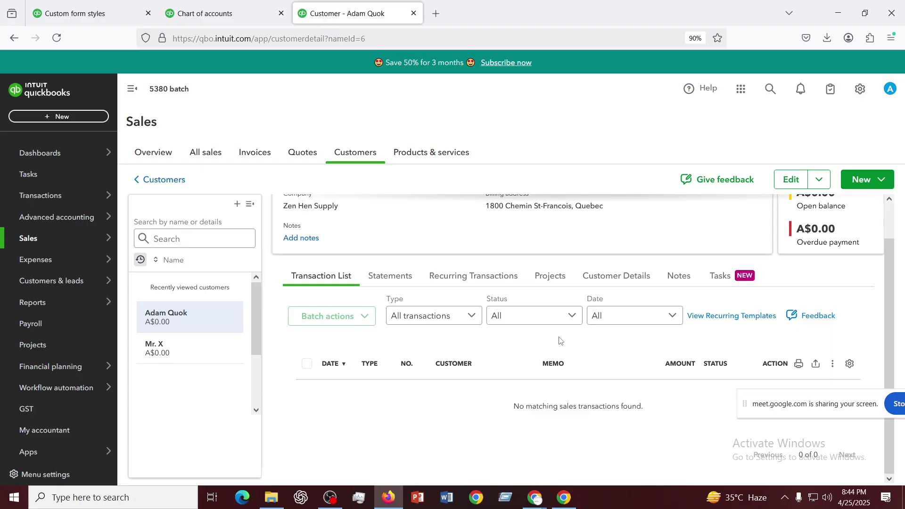
pyautogui.scroll(1, 559, 341)
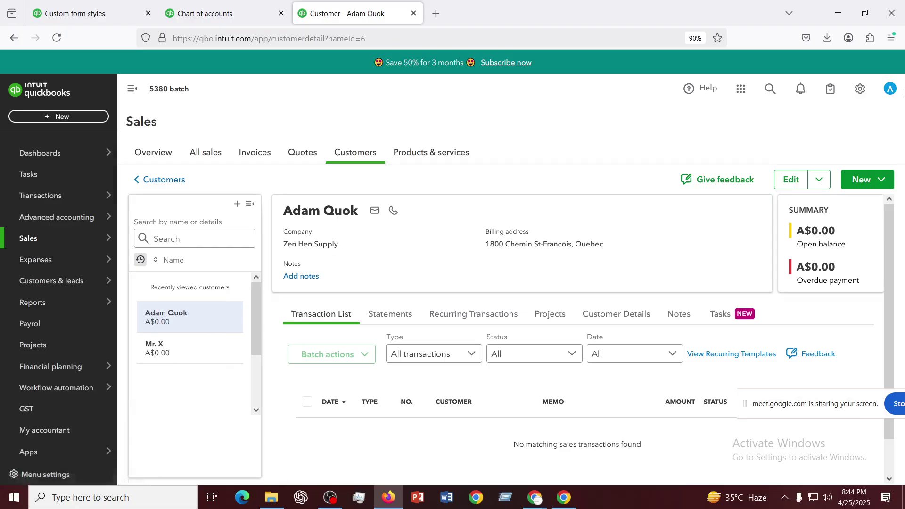
pyautogui.moveTo(42, 281)
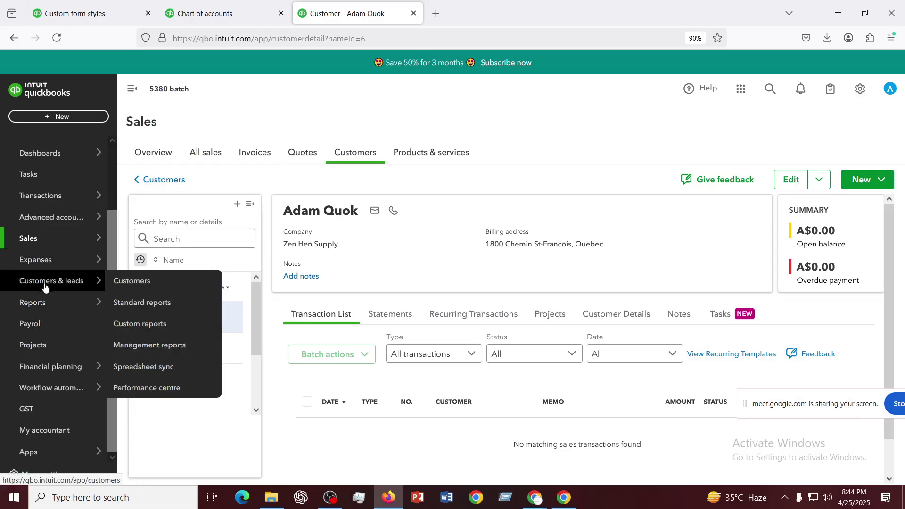
pyautogui.moveTo(40, 259)
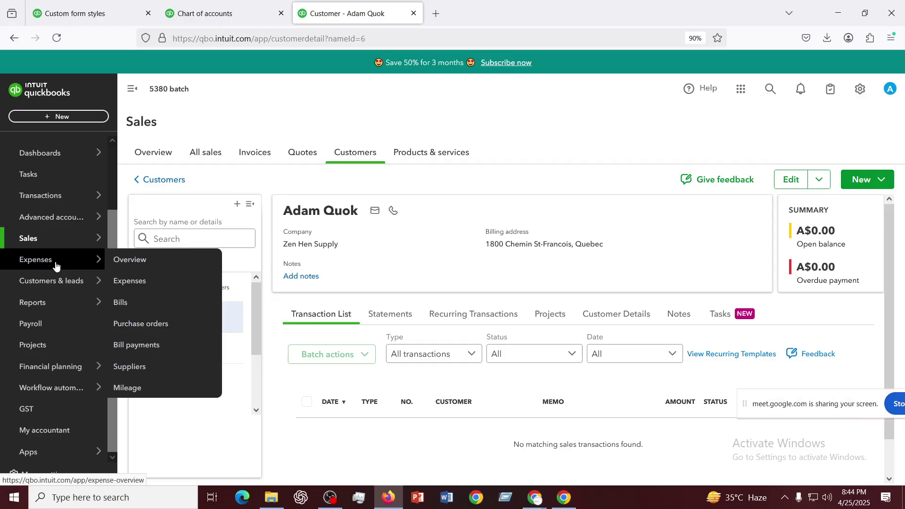
pyautogui.moveTo(39, 241)
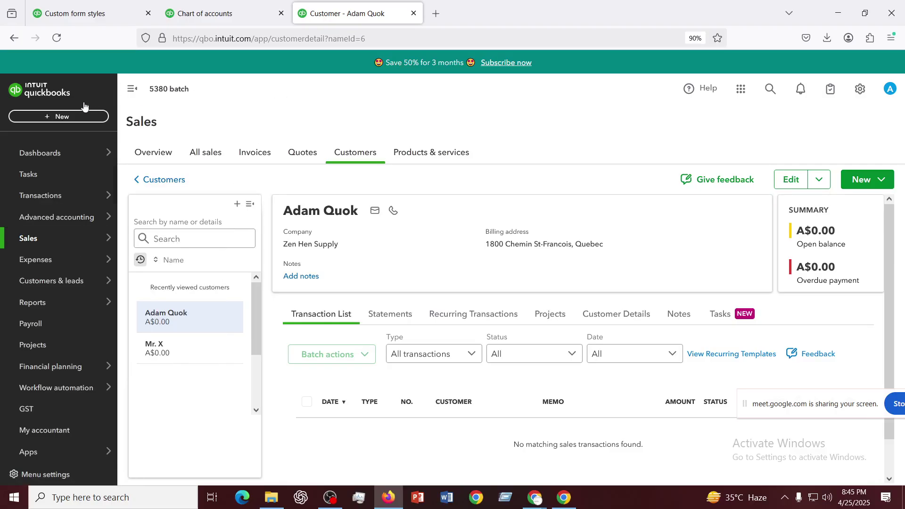
# - Create a new invoice and select the Zen Hen Supply contact, the first one listed, as its customer
pyautogui.click(69, 121)
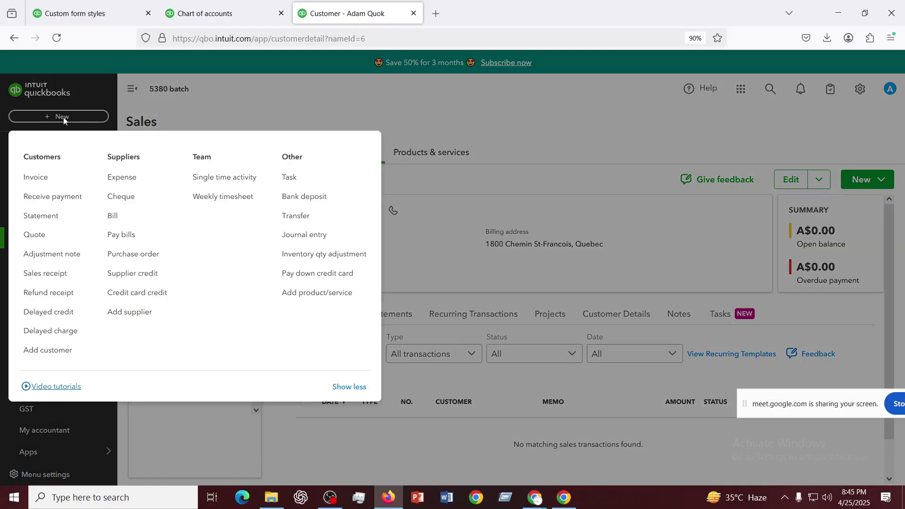
pyautogui.click(38, 179)
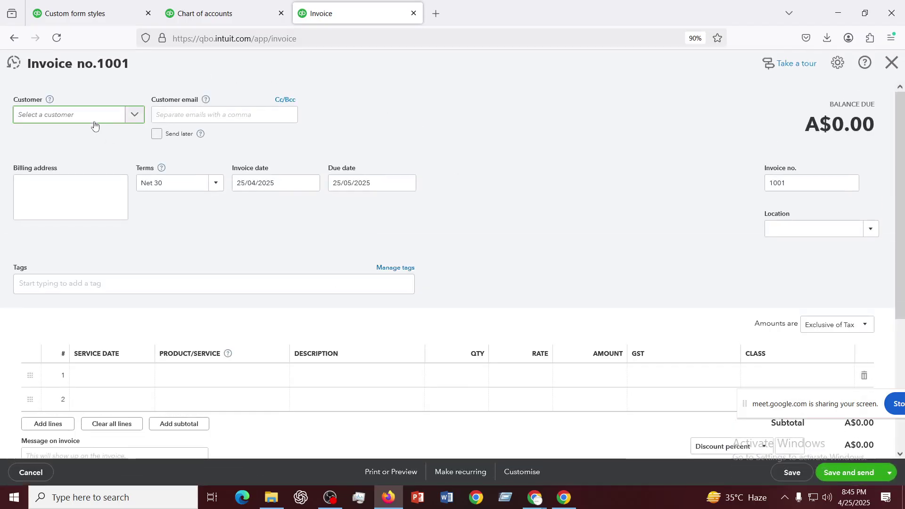
pyautogui.click(93, 117)
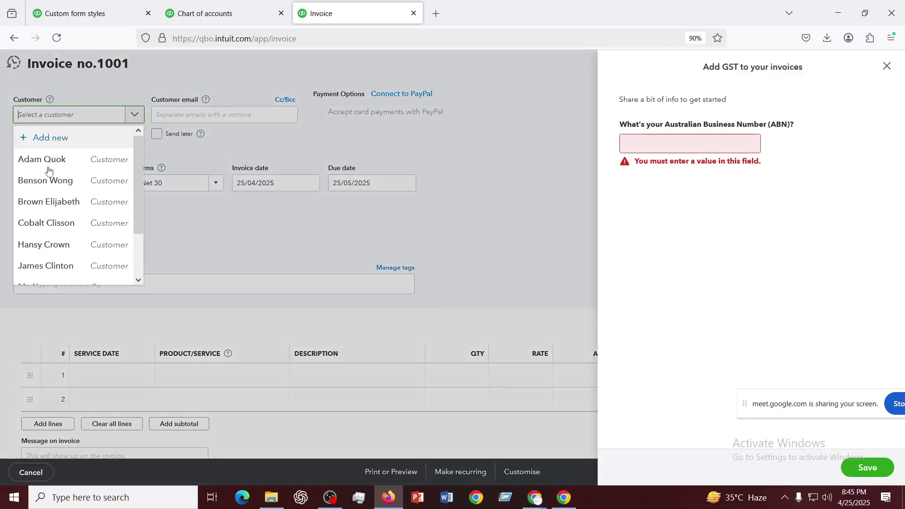
pyautogui.click(67, 116)
pyautogui.click(66, 114)
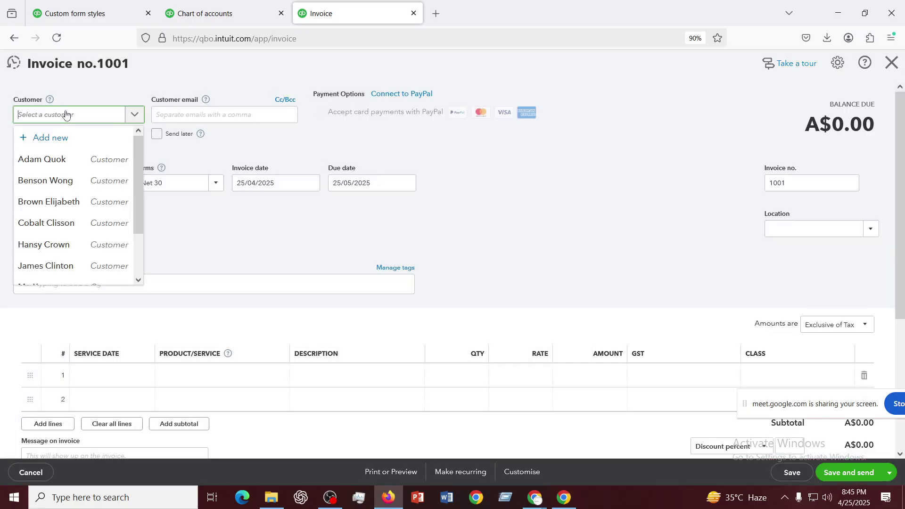
pyautogui.click(45, 158)
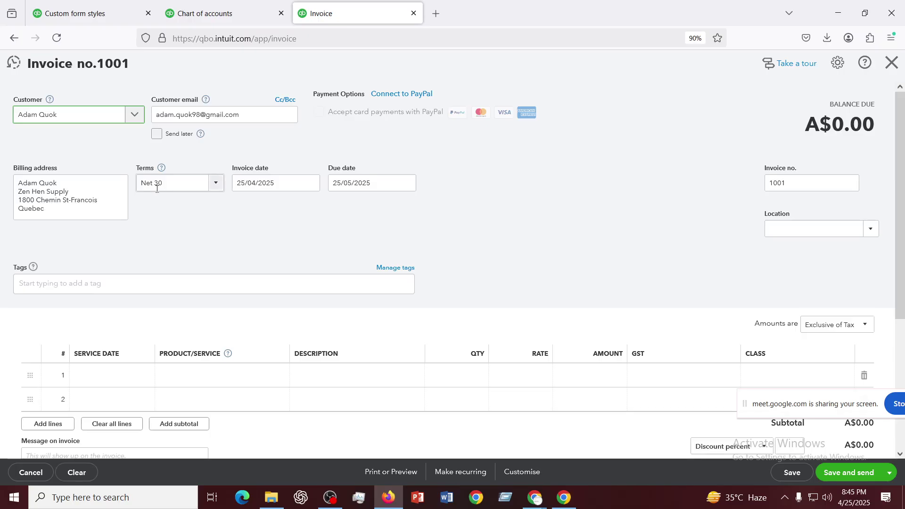
# - Examine the New Term form's due-date options in the invoice's Terms field, and leave the invoice without saving
pyautogui.click(216, 183)
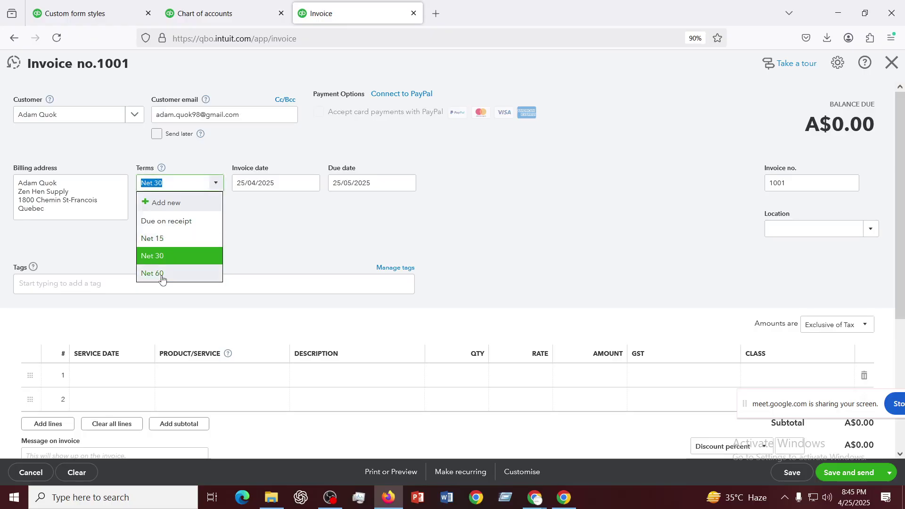
pyautogui.click(161, 203)
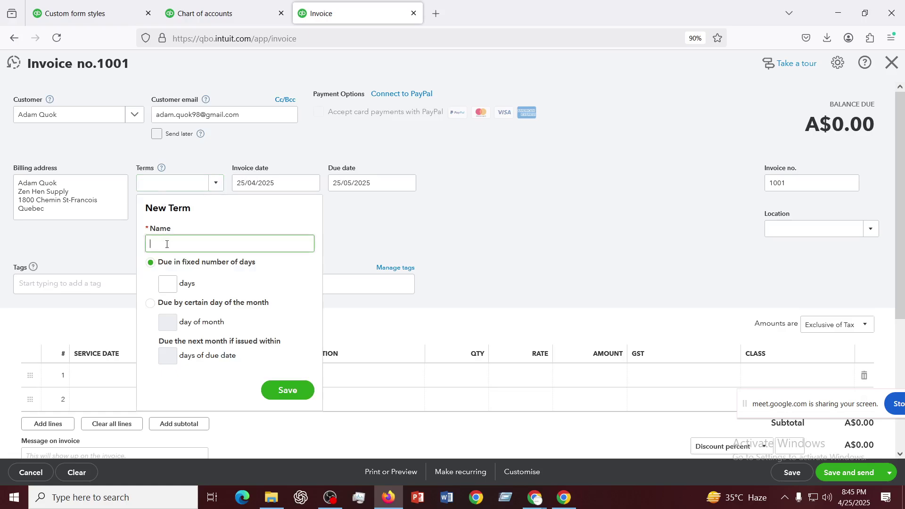
pyautogui.click(168, 284)
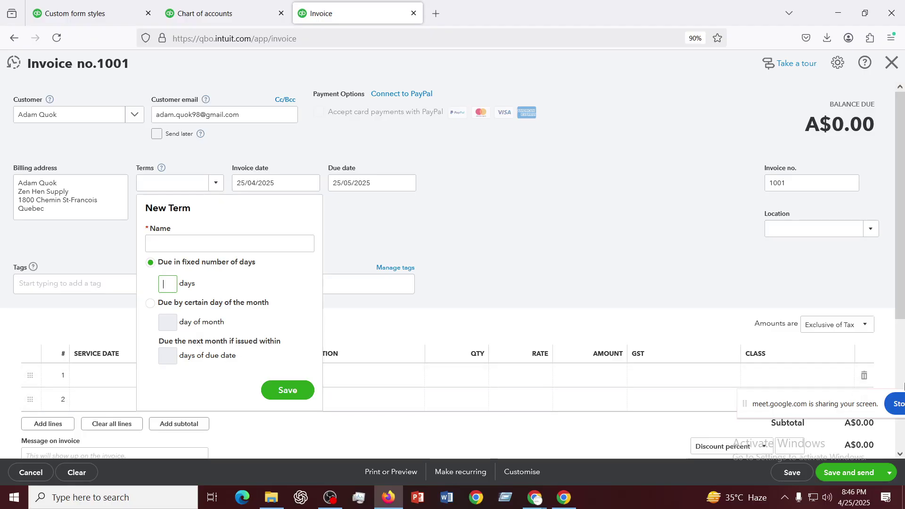
pyautogui.click(680, 219)
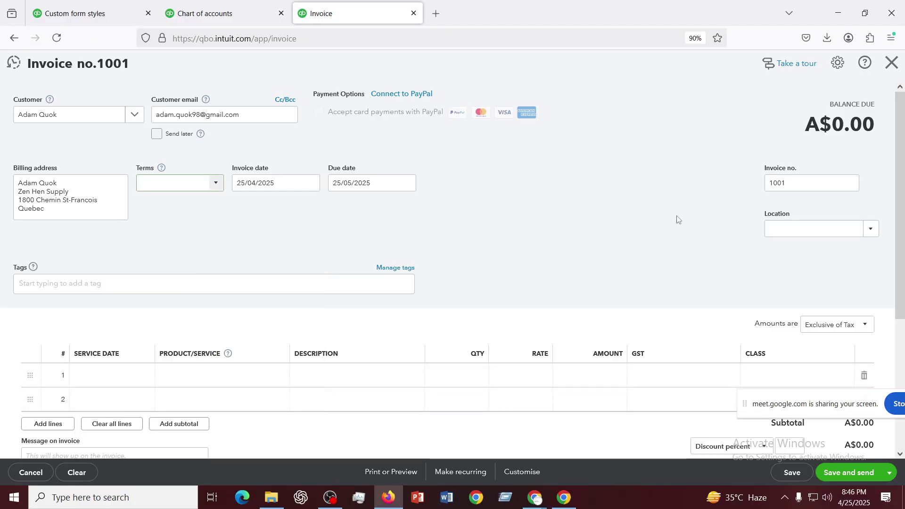
pyautogui.click(894, 63)
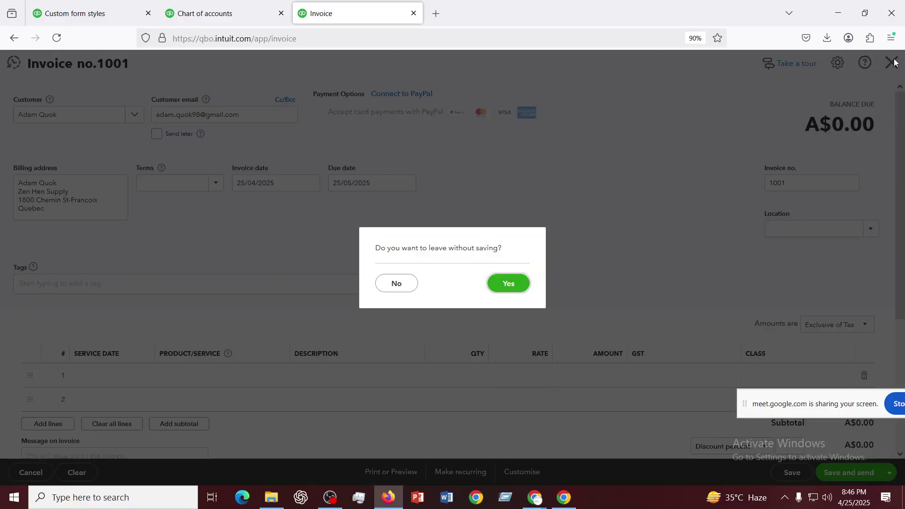
pyautogui.click(510, 284)
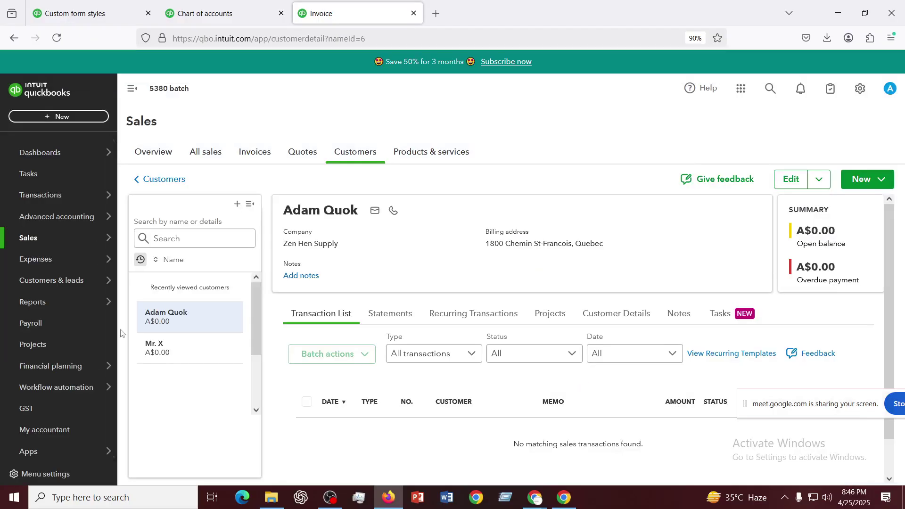
# - Open the Suppliers page under Expenses in a new browser tab and switch to it
pyautogui.moveTo(22, 263)
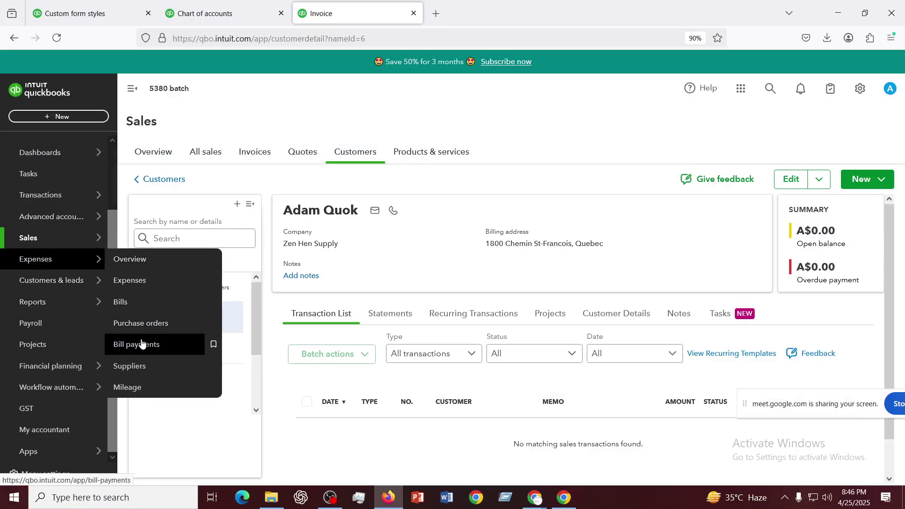
pyautogui.rightClick(130, 369)
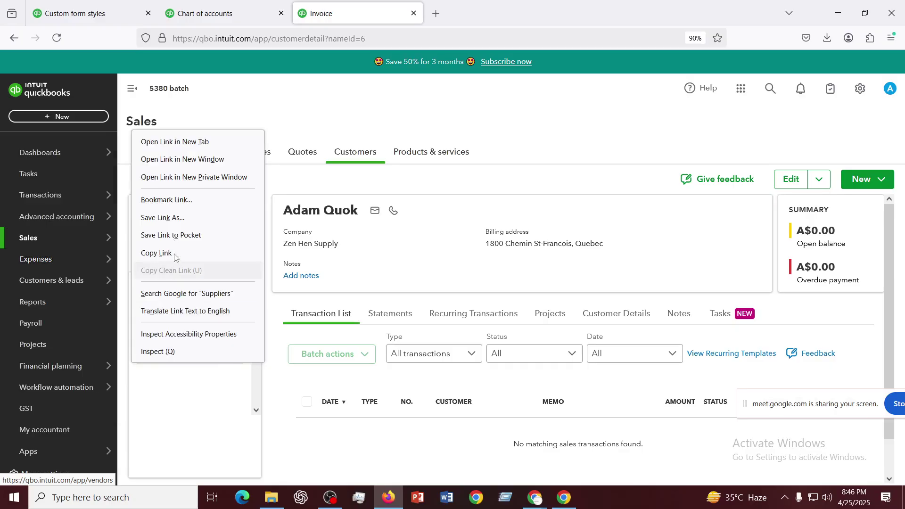
pyautogui.click(162, 145)
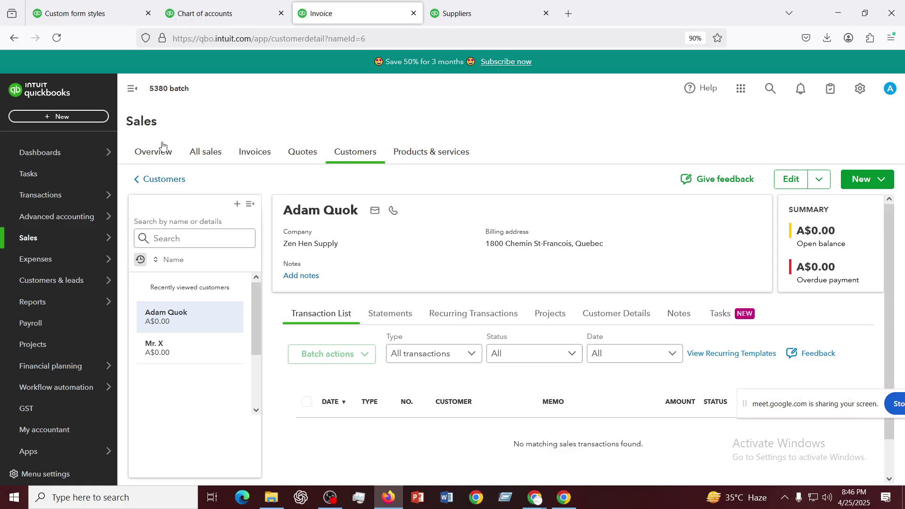
pyautogui.click(502, 12)
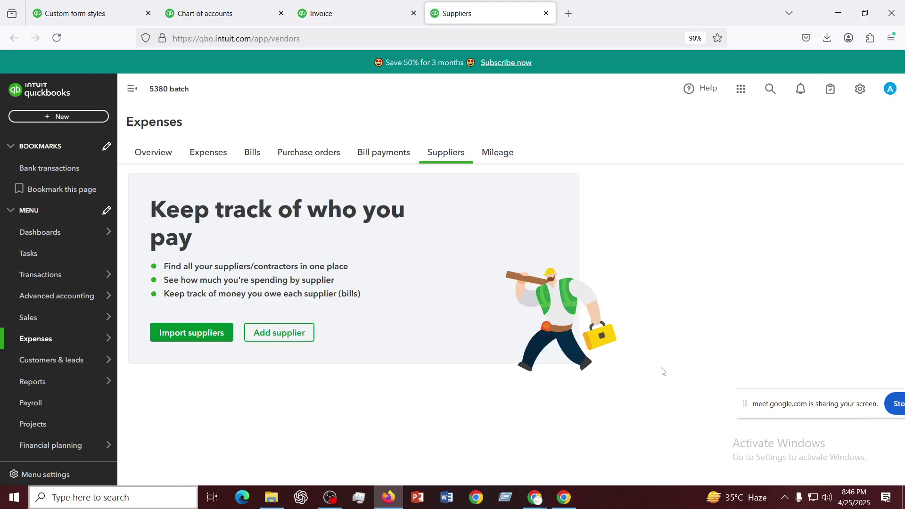
# - Examine the new supplier form's name fields and the Import suppliers upload page, closing both without saving or importing anything
pyautogui.click(283, 335)
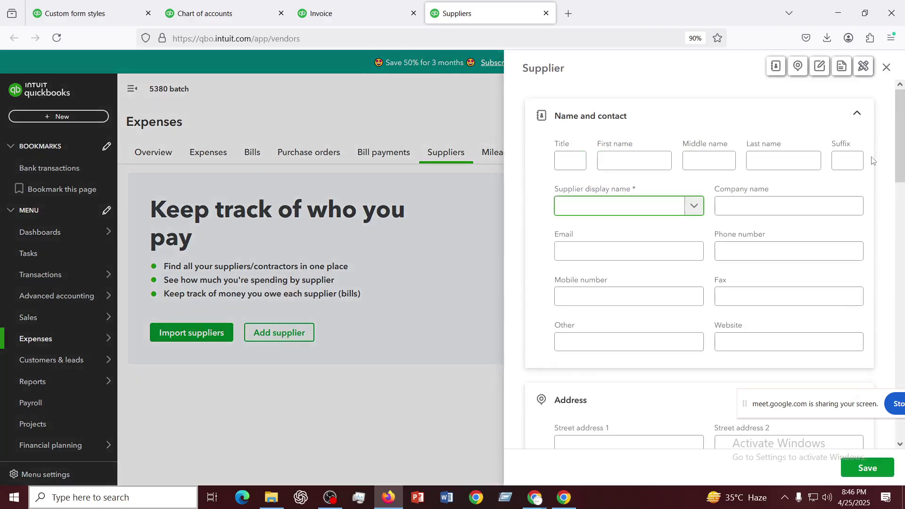
pyautogui.click(873, 161)
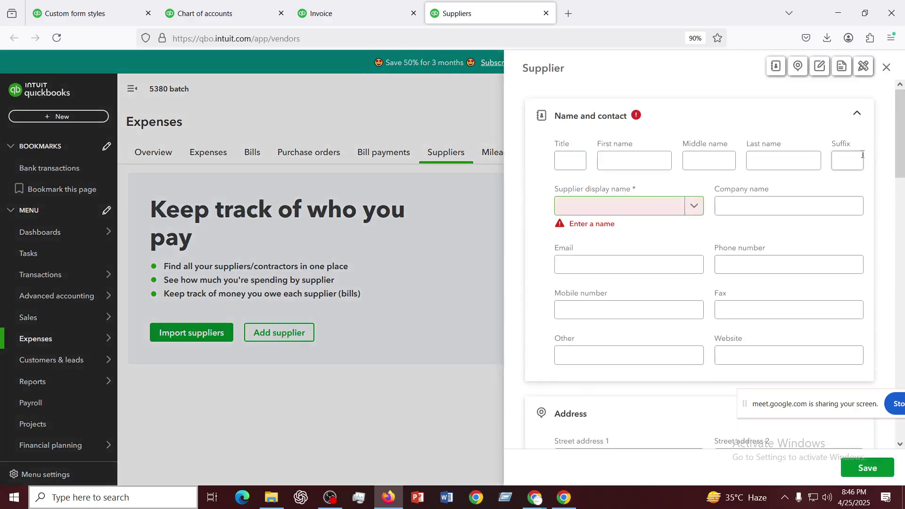
pyautogui.click(651, 160)
pyautogui.click(619, 204)
pyautogui.click(655, 162)
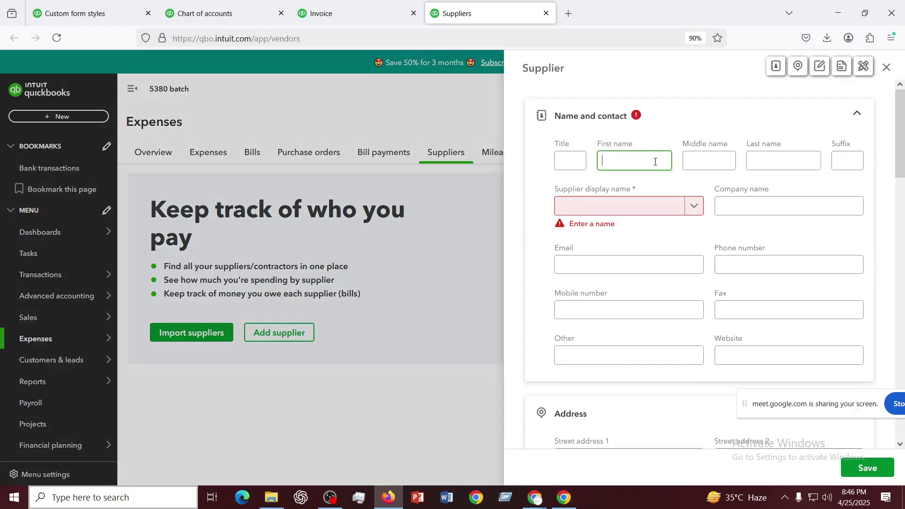
pyautogui.click(653, 209)
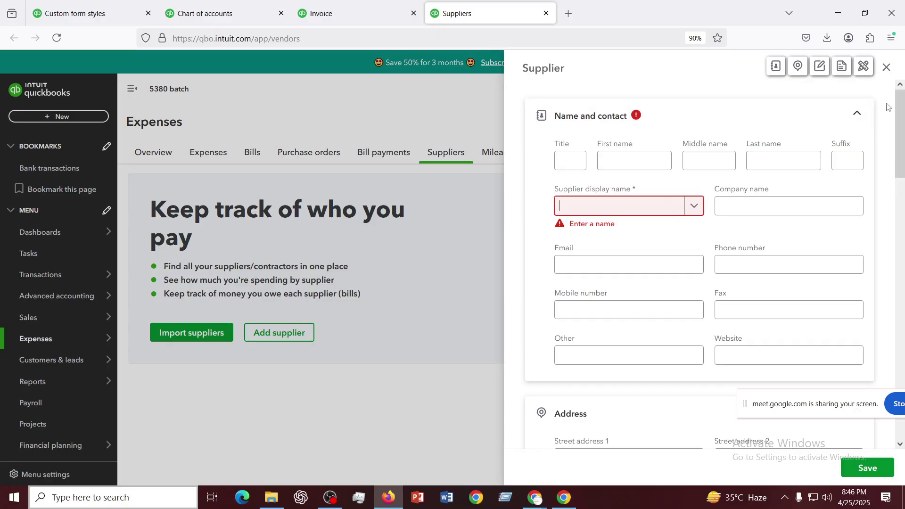
pyautogui.click(887, 68)
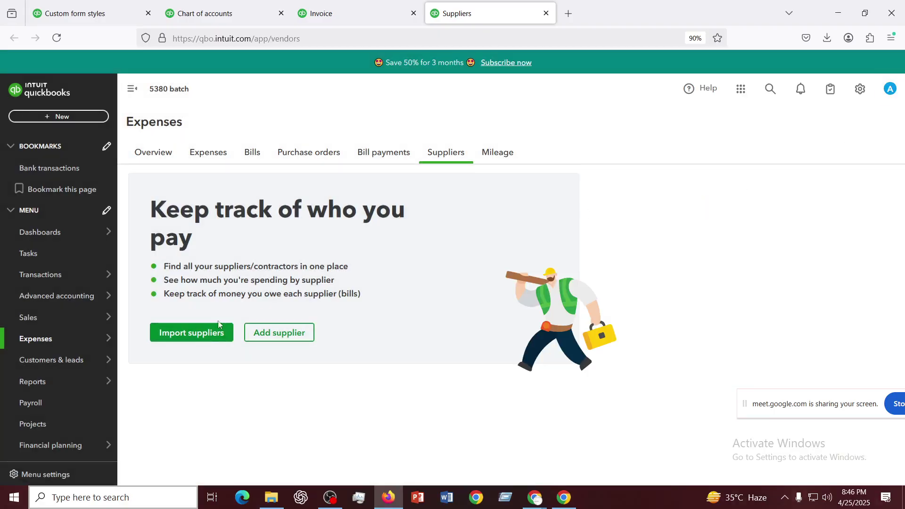
pyautogui.click(196, 335)
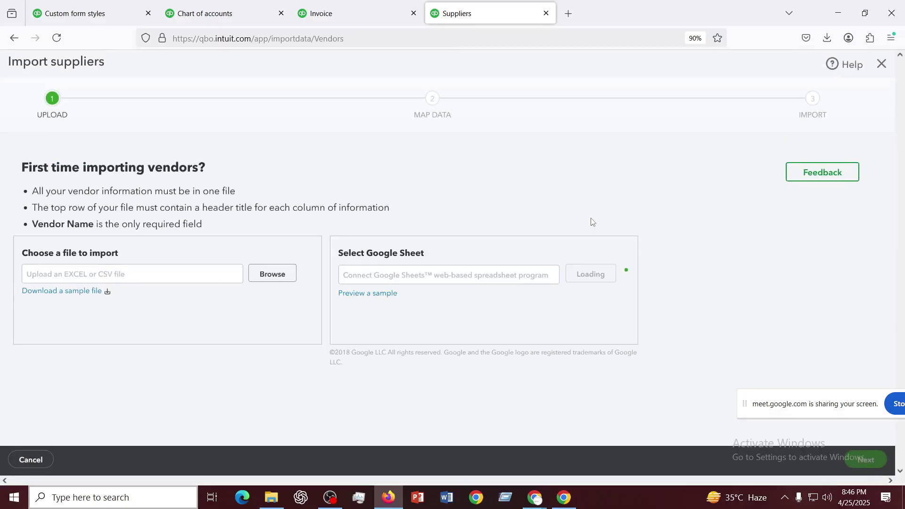
pyautogui.click(881, 66)
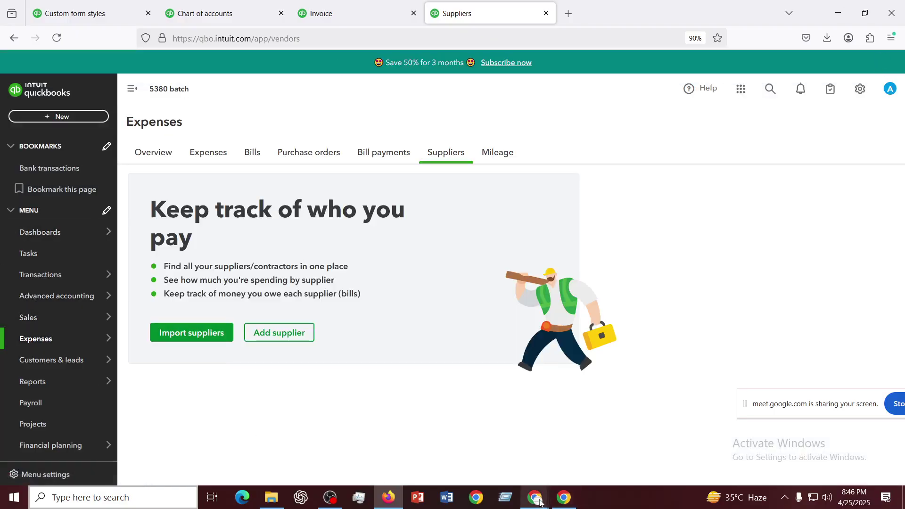
# - Switch to the Google Meet call in Chrome and stop presenting the screen
pyautogui.moveTo(540, 502)
pyautogui.click(490, 469)
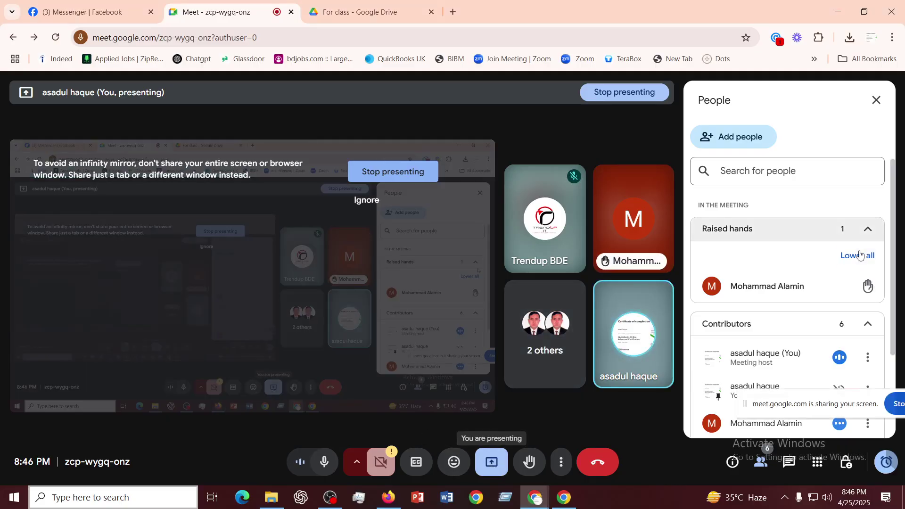
pyautogui.click(494, 464)
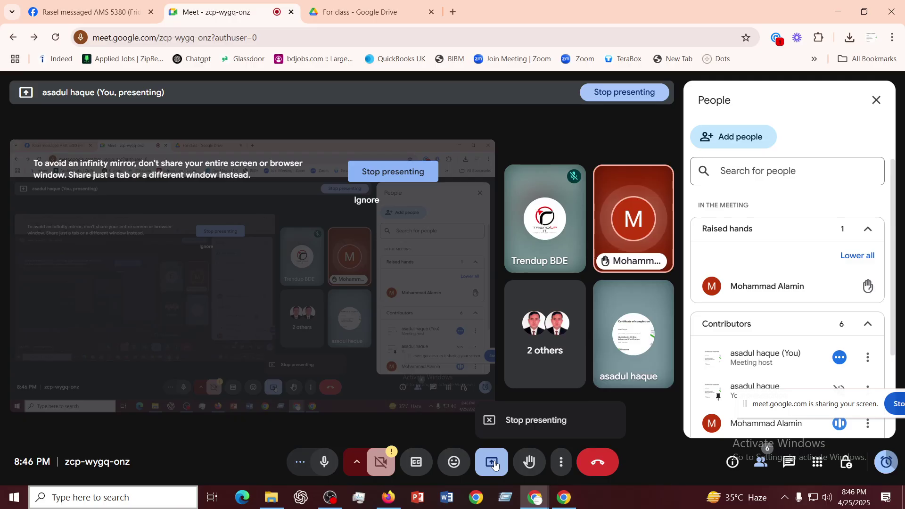
pyautogui.click(489, 420)
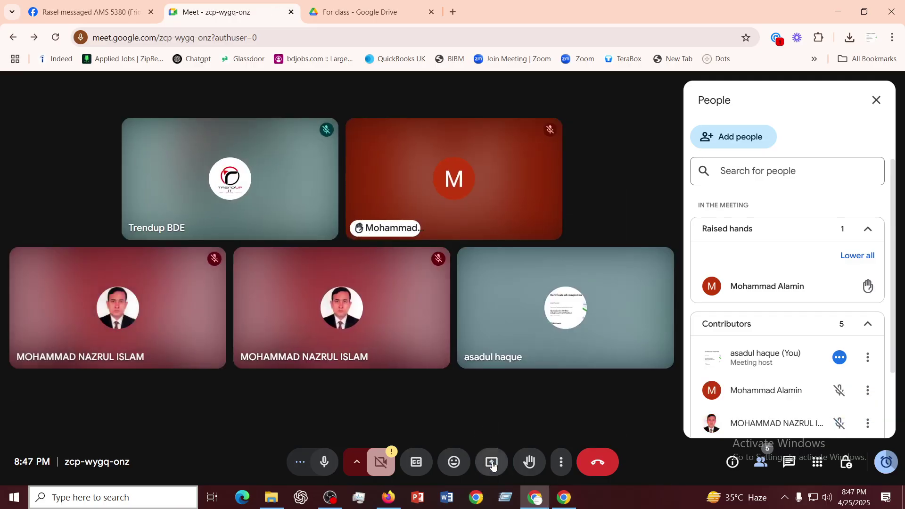
# - Present the entire screen in the Google Meet call and switch back to QuickBooks in Firefox
pyautogui.click(492, 465)
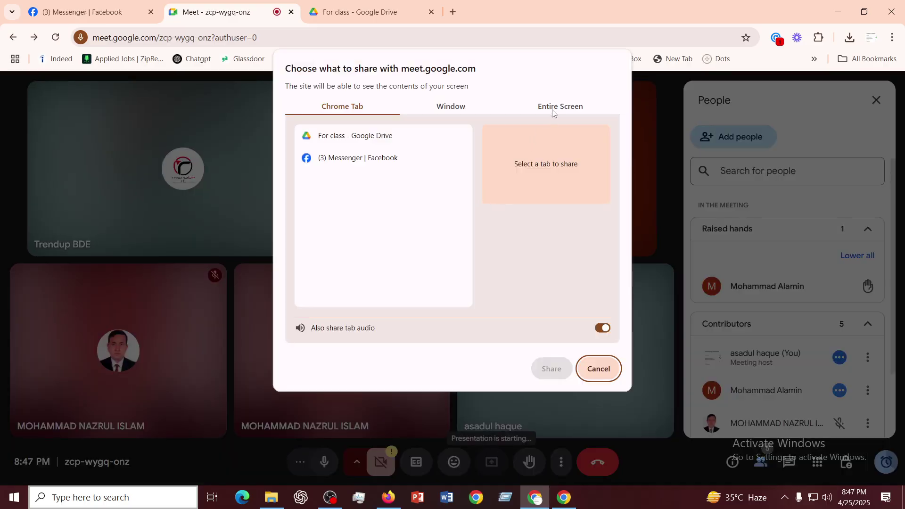
pyautogui.click(554, 113)
pyautogui.click(373, 184)
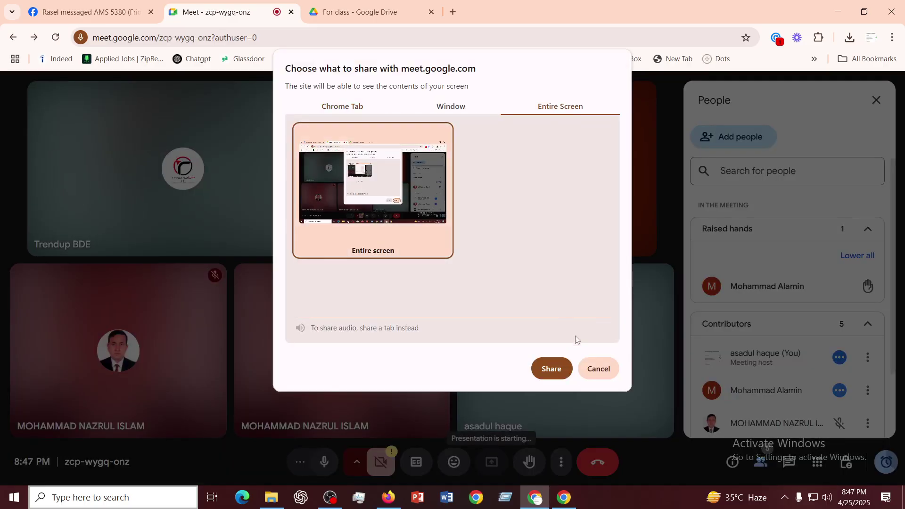
pyautogui.click(546, 373)
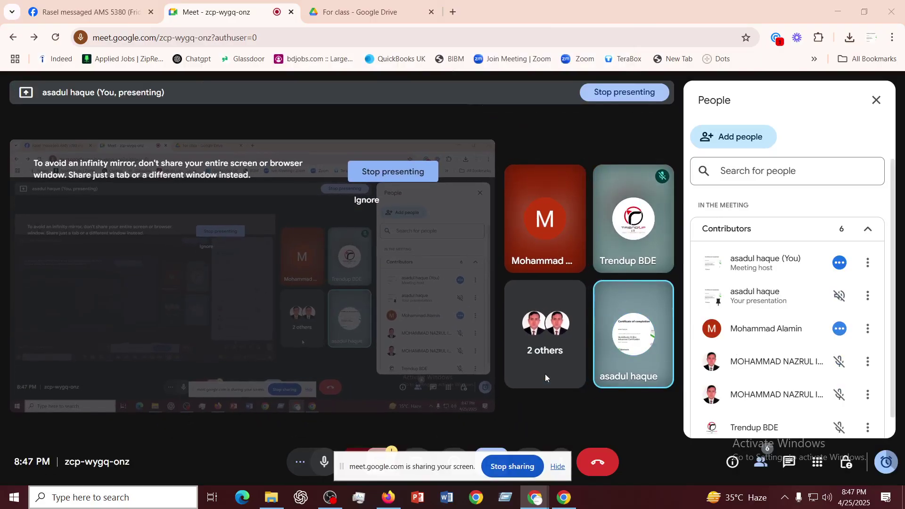
pyautogui.click(394, 505)
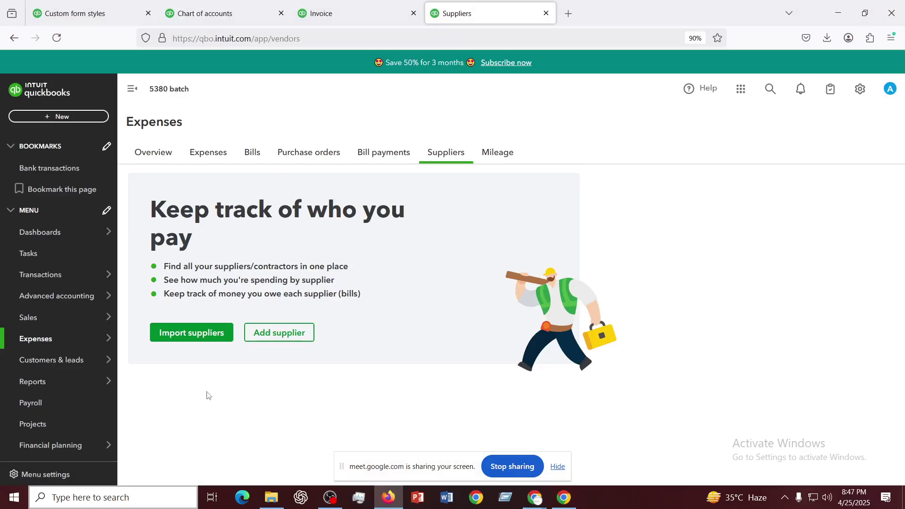
# - Open the Products & services page under Sales in a new browser tab and switch to it
pyautogui.moveTo(33, 322)
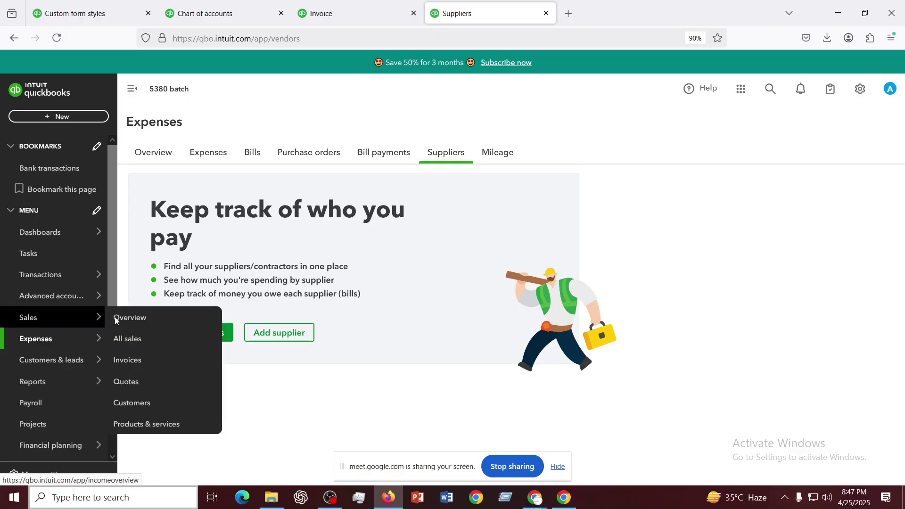
pyautogui.moveTo(63, 356)
pyautogui.moveTo(40, 317)
pyautogui.rightClick(144, 428)
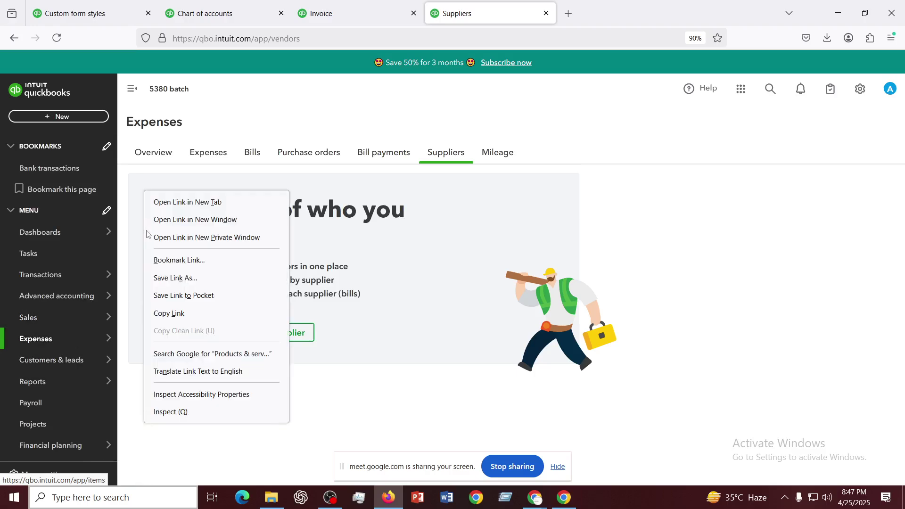
pyautogui.click(172, 199)
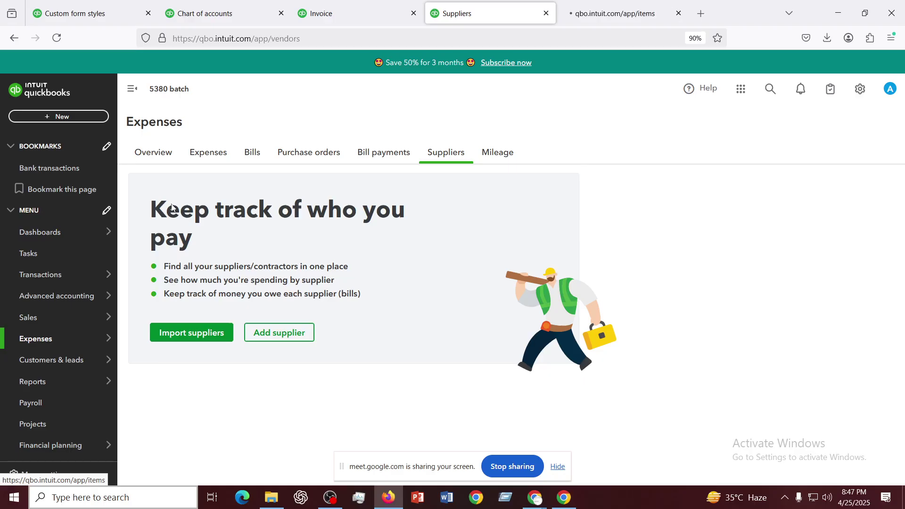
pyautogui.click(608, 13)
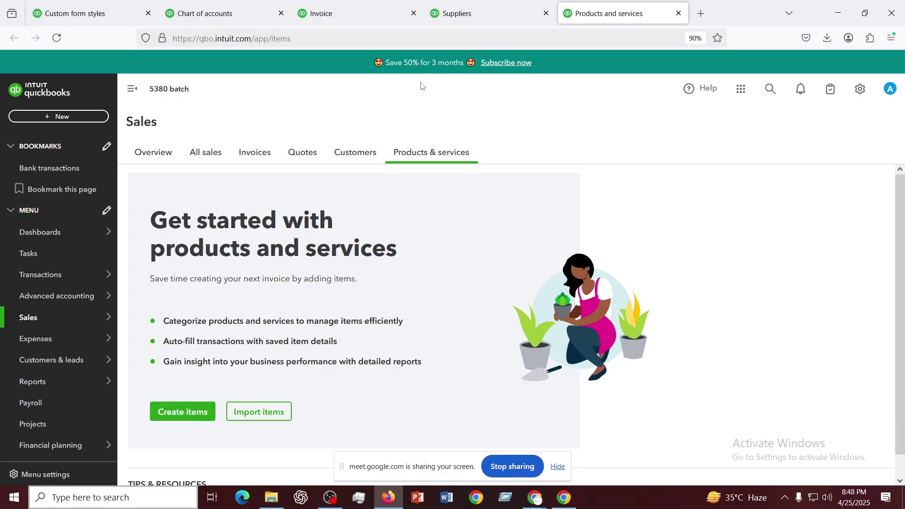
# - Start creating a new item on the Products & services page and name it Napa
pyautogui.scroll(-1, 381, 411)
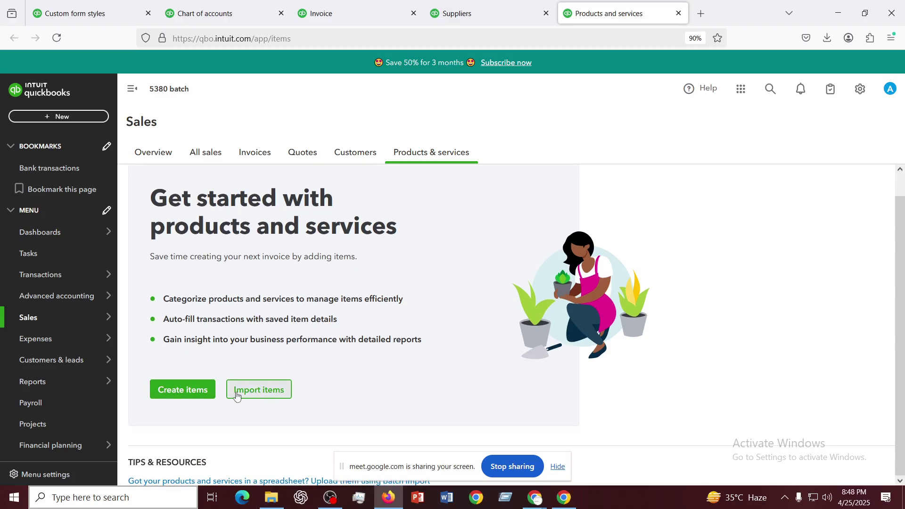
pyautogui.click(183, 399)
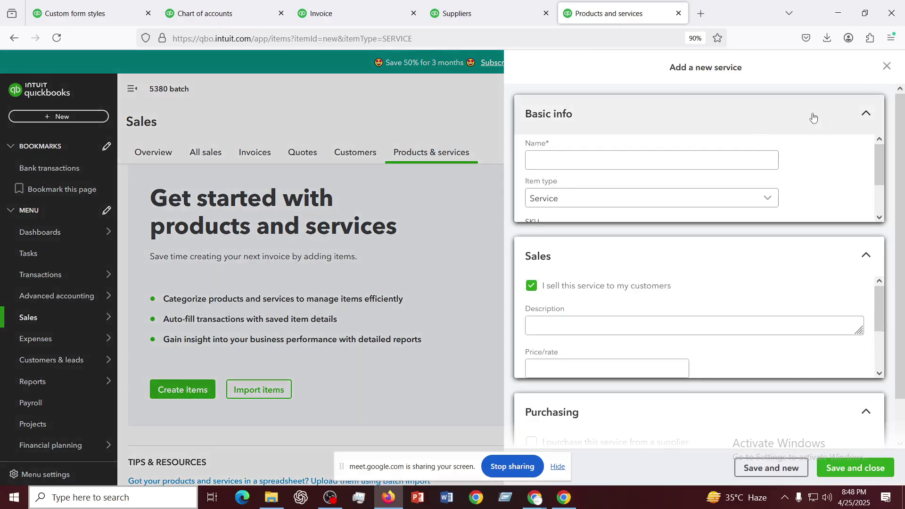
pyautogui.click(579, 159)
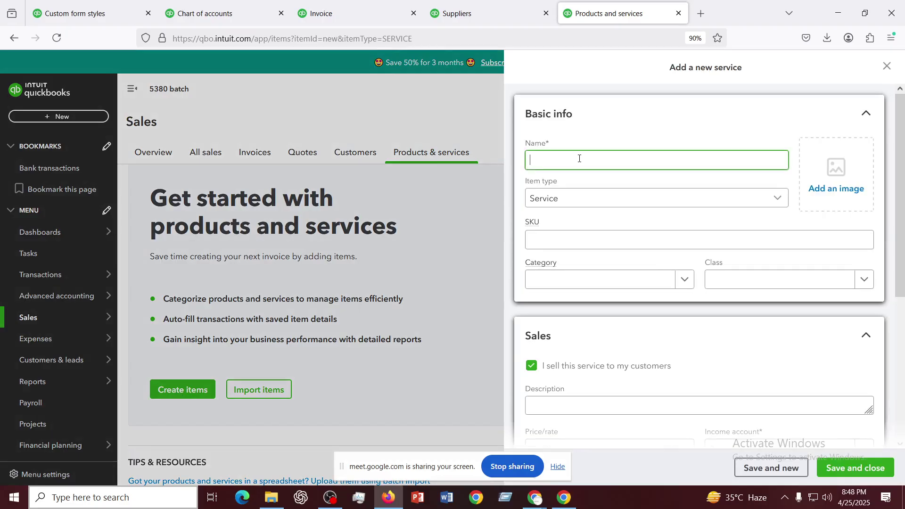
pyautogui.write('Napa')
# - Set the item type of Napa to Inventory item and enter 10012 as its SKU
pyautogui.click(605, 198)
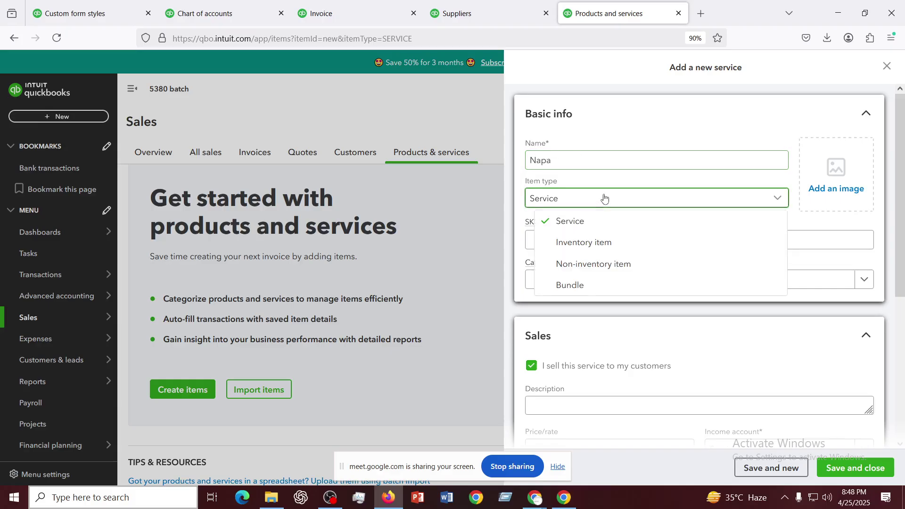
pyautogui.click(574, 221)
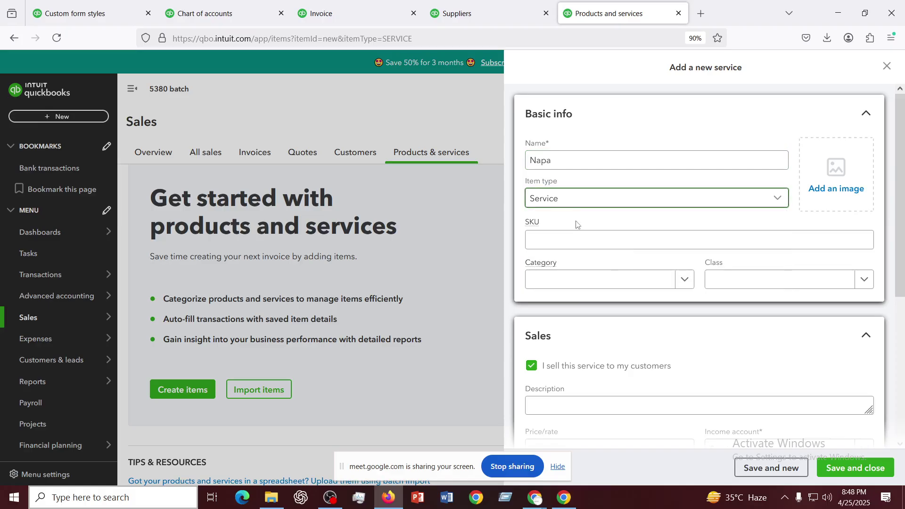
pyautogui.click(576, 196)
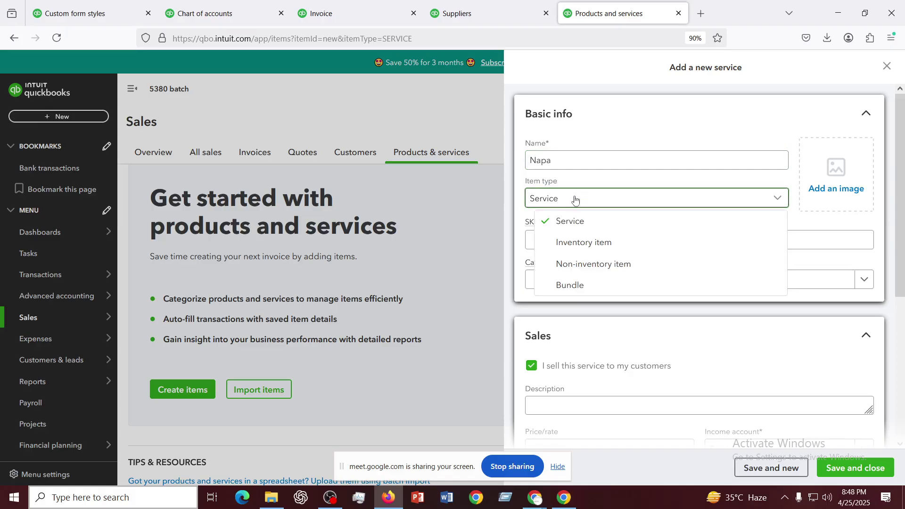
pyautogui.click(582, 245)
pyautogui.click(535, 241)
pyautogui.click(542, 239)
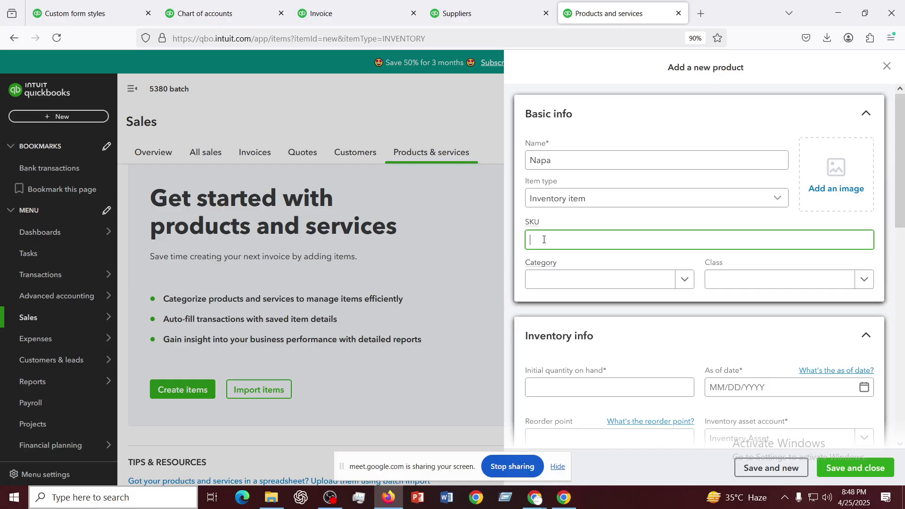
pyautogui.write('10012')
# - Leave the category and class empty and set Napa's initial quantity on hand to 1000
pyautogui.click(575, 282)
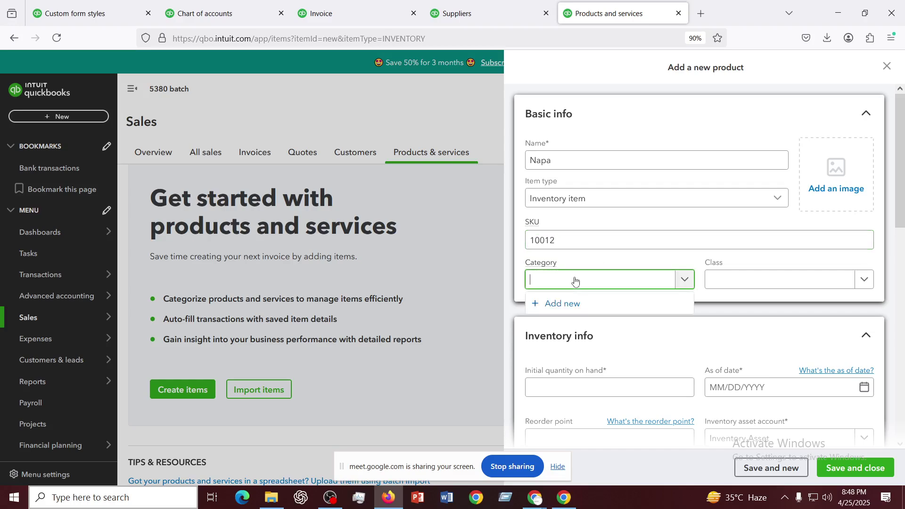
pyautogui.click(773, 279)
pyautogui.scroll(-3, 627, 283)
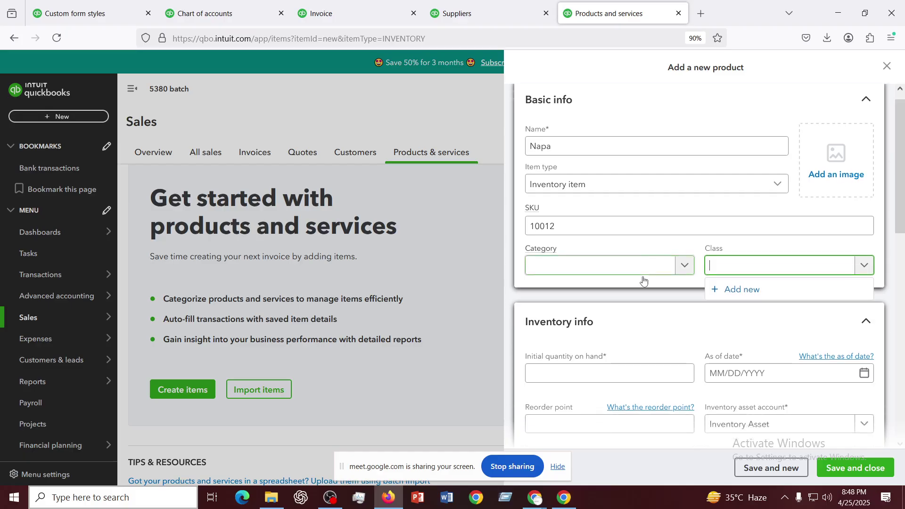
pyautogui.click(556, 283)
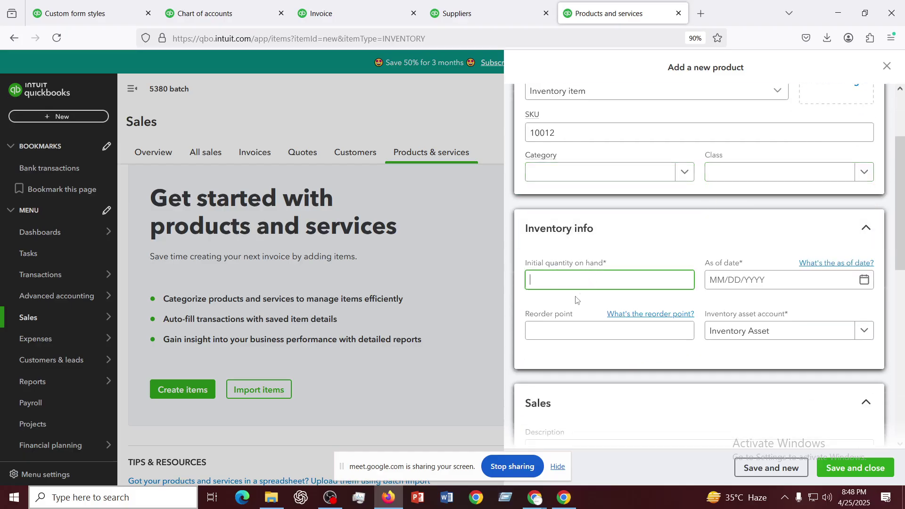
pyautogui.write('1000')
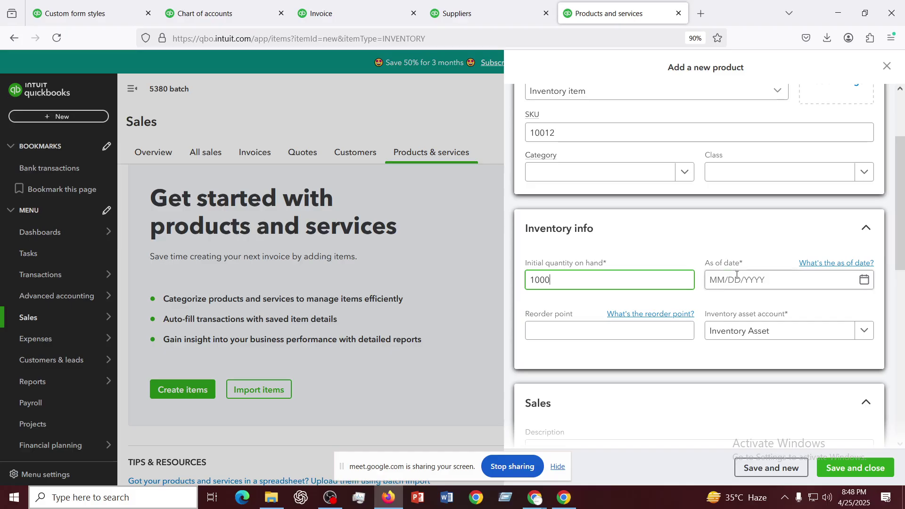
# - Set the as of date for Napa's opening quantity to 01/01/2025
pyautogui.click(869, 280)
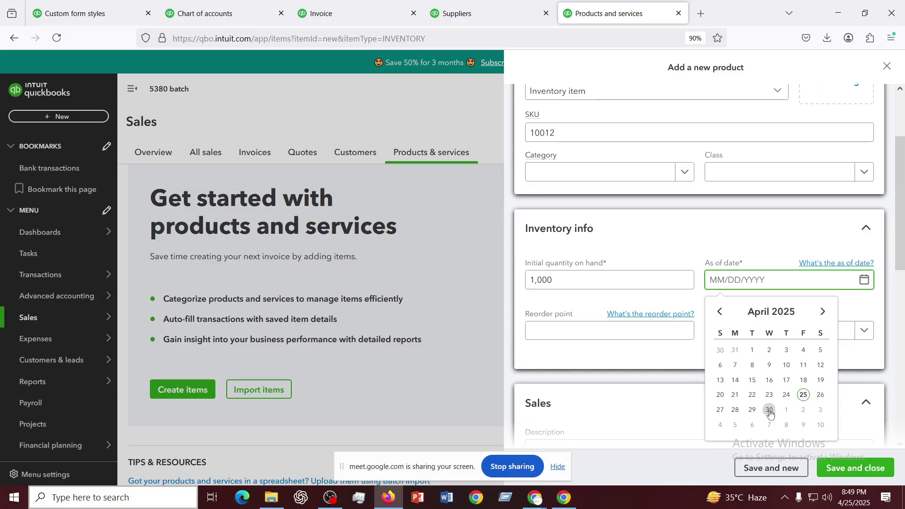
pyautogui.click(720, 312)
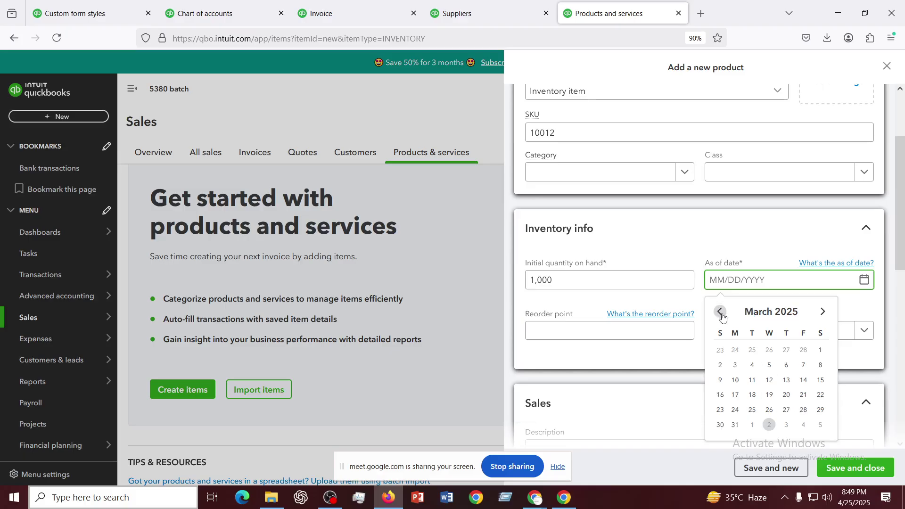
pyautogui.click(720, 312)
pyautogui.click(722, 314)
pyautogui.click(721, 313)
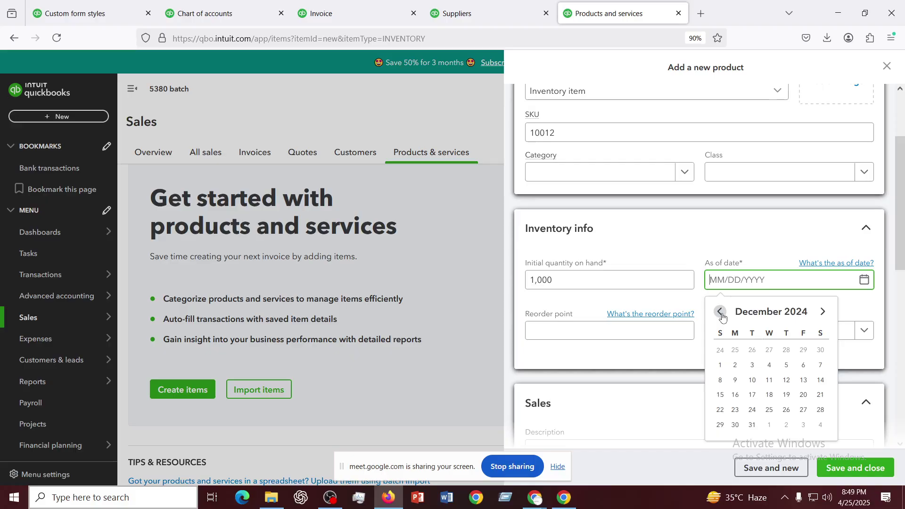
pyautogui.click(823, 311)
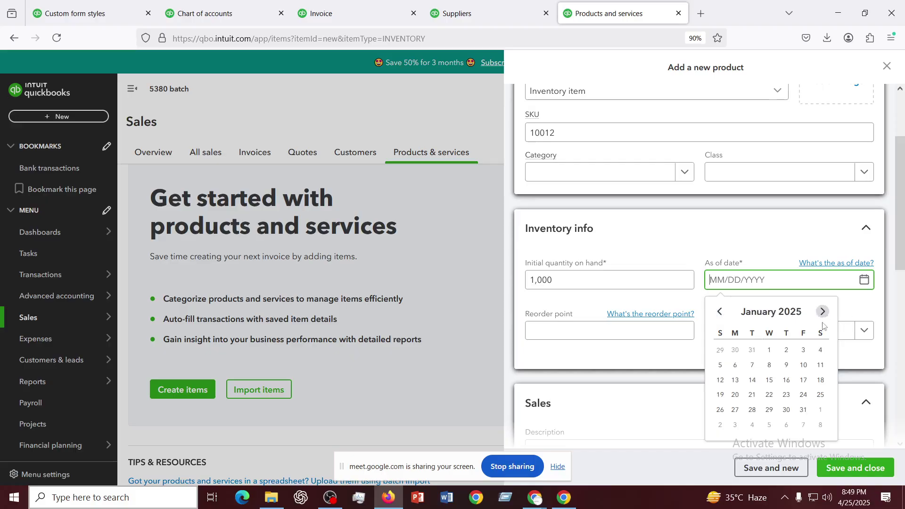
pyautogui.click(775, 352)
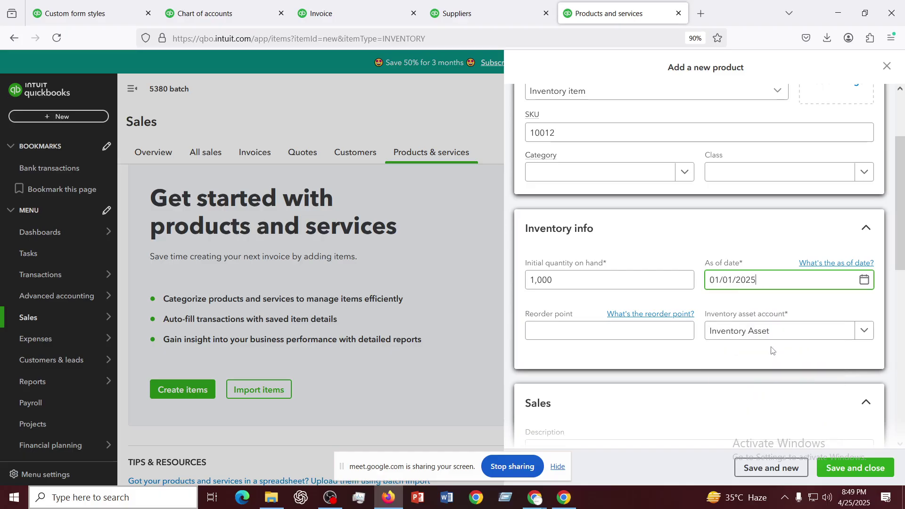
# - Set the sales price/rate of Napa to 10, leaving the sales description empty
pyautogui.scroll(-5, 671, 302)
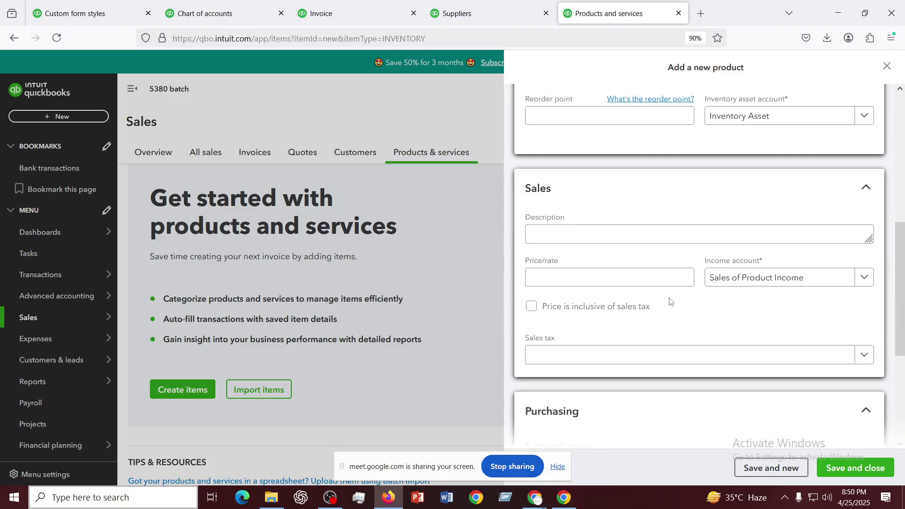
pyautogui.scroll(-2, 672, 300)
pyautogui.scroll(3, 669, 302)
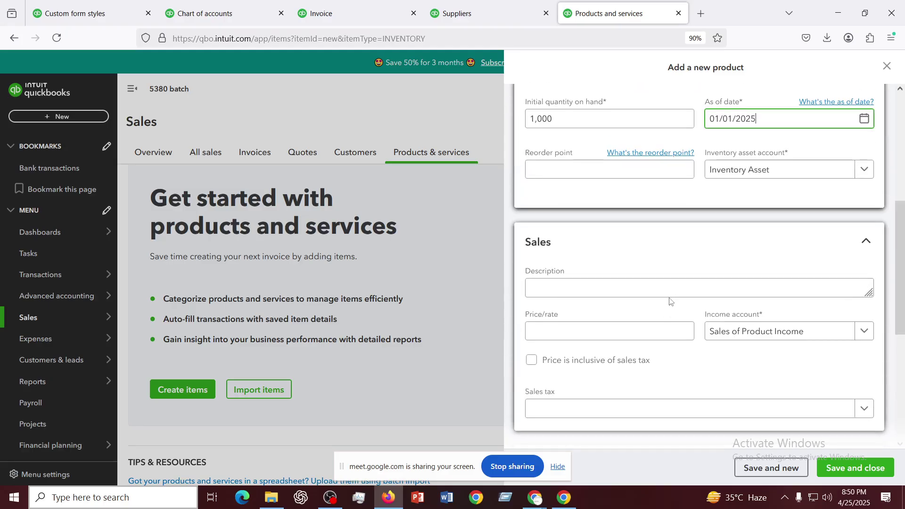
pyautogui.click(559, 286)
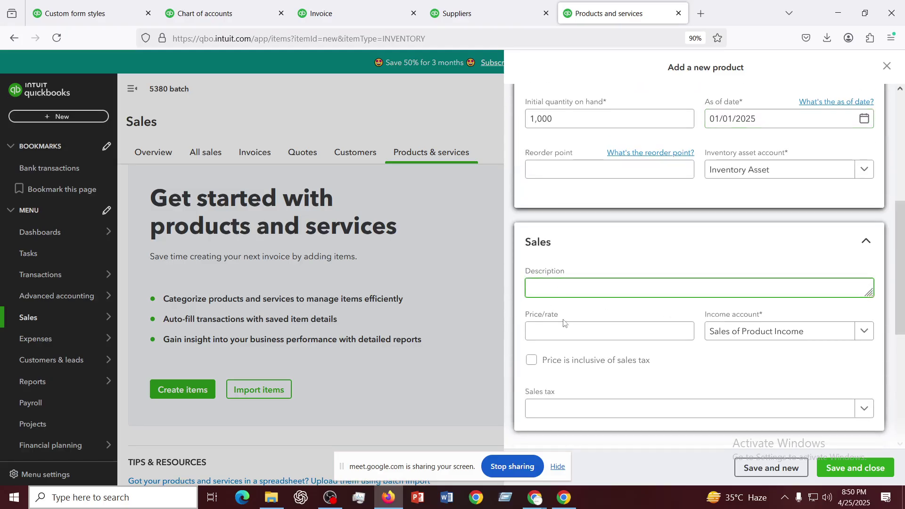
pyautogui.click(558, 330)
pyautogui.write('10')
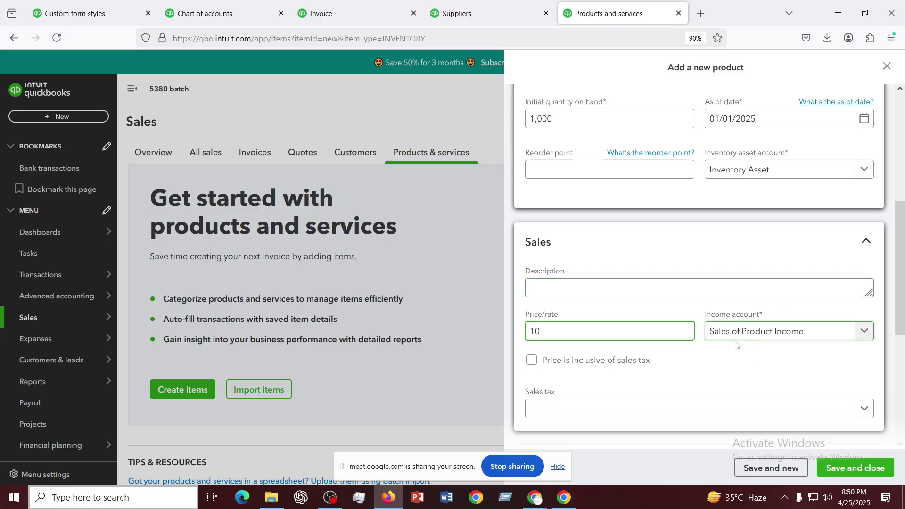
# - Set the purchase cost of Napa to 8, leaving the purchase description empty
pyautogui.scroll(-3, 766, 333)
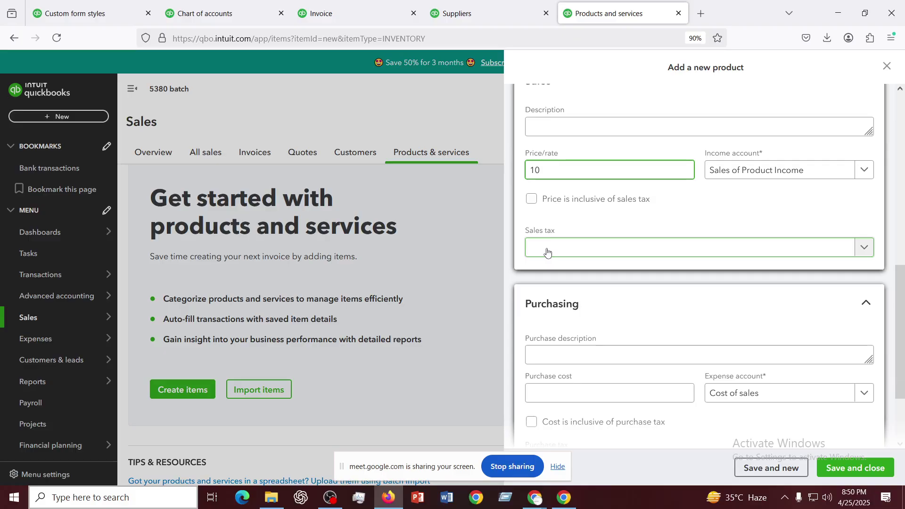
pyautogui.click(588, 360)
pyautogui.click(570, 390)
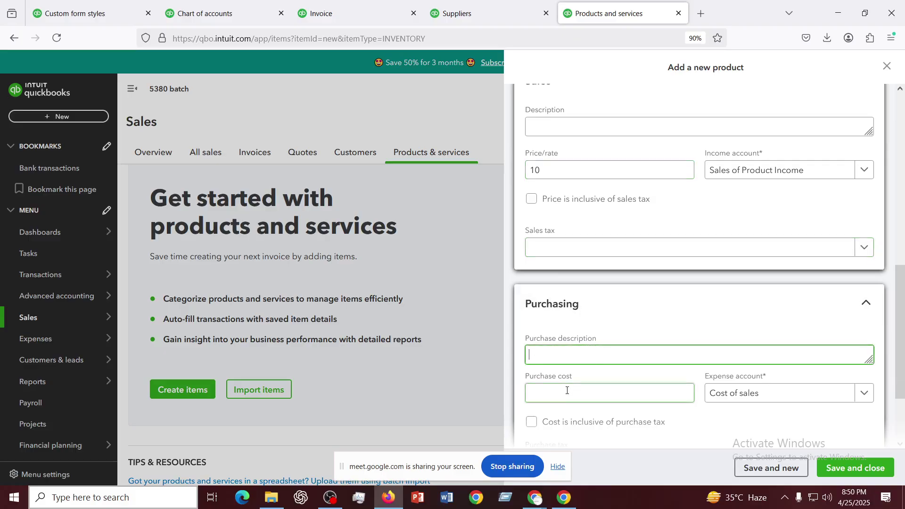
pyautogui.write('8')
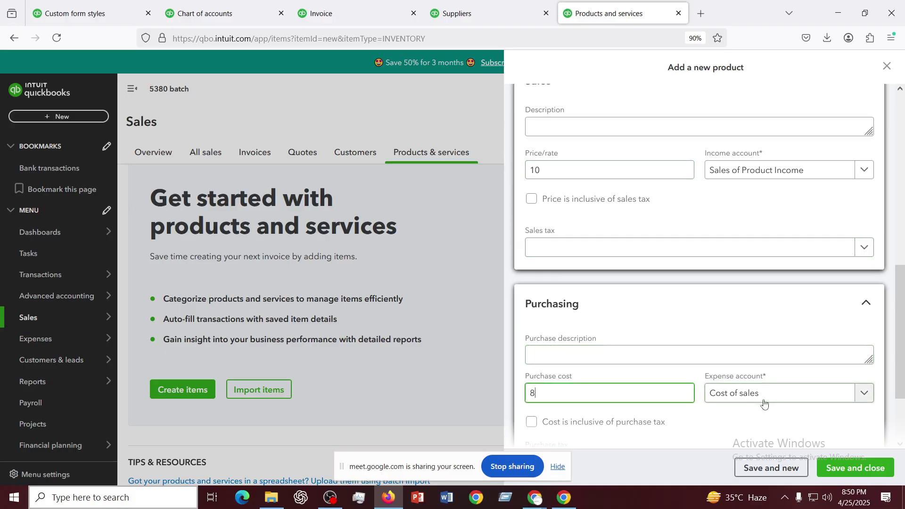
pyautogui.scroll(-1, 594, 363)
pyautogui.scroll(-3, 594, 363)
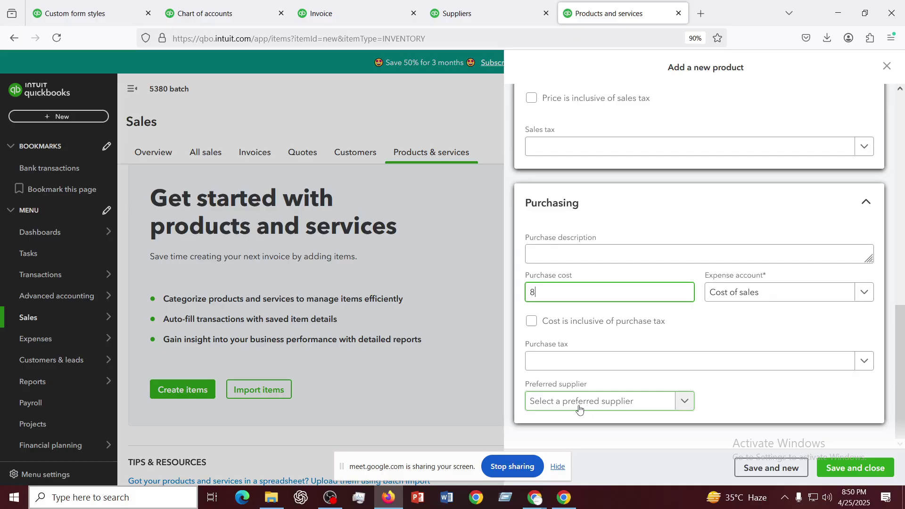
pyautogui.scroll(10, 651, 333)
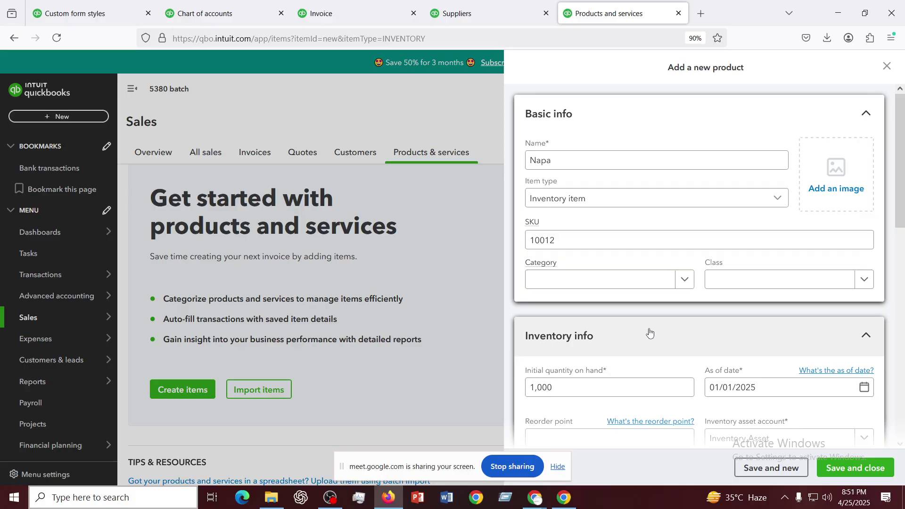
pyautogui.click(610, 200)
pyautogui.click(610, 200)
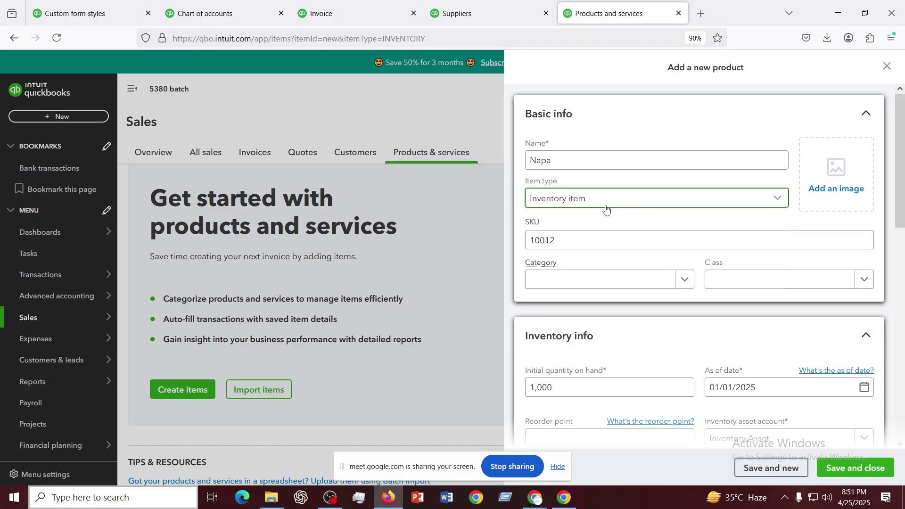
pyautogui.click(602, 279)
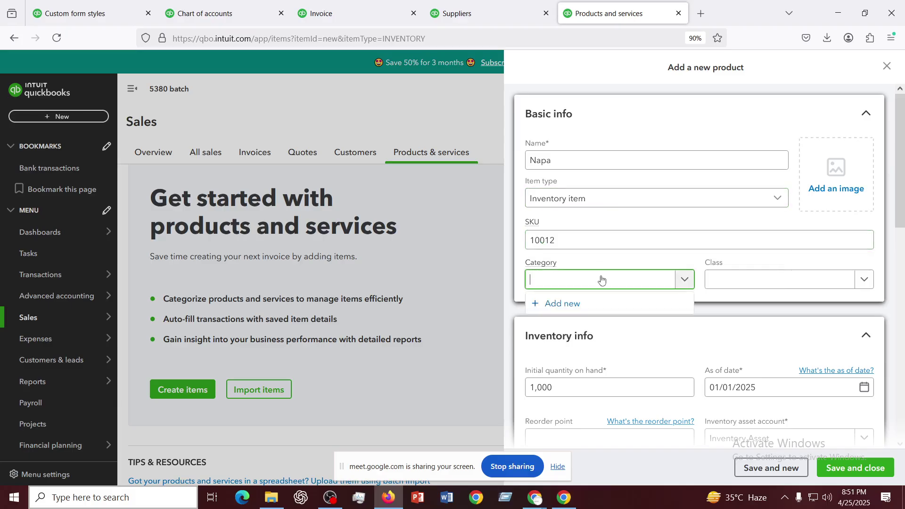
pyautogui.click(561, 306)
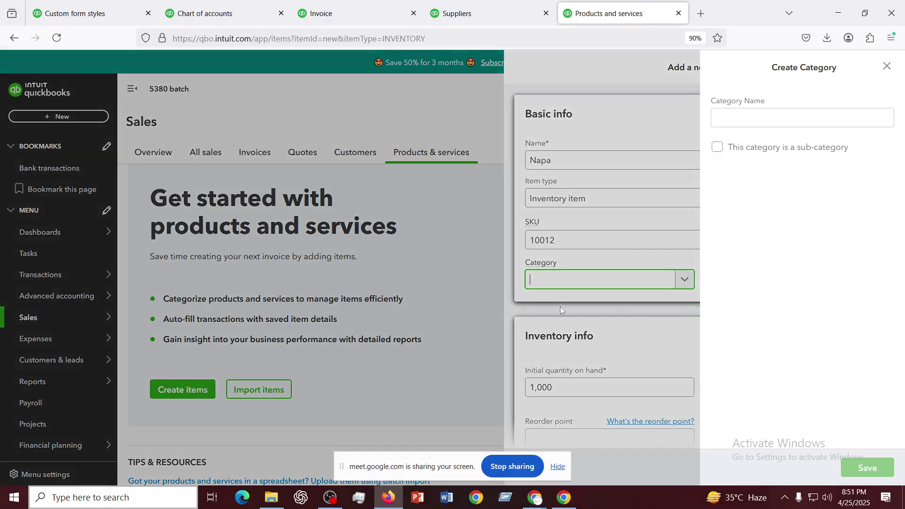
pyautogui.click(886, 66)
# - Review the inventory, sales and purchasing details of Napa, then save the product and close its form
pyautogui.scroll(-5, 633, 283)
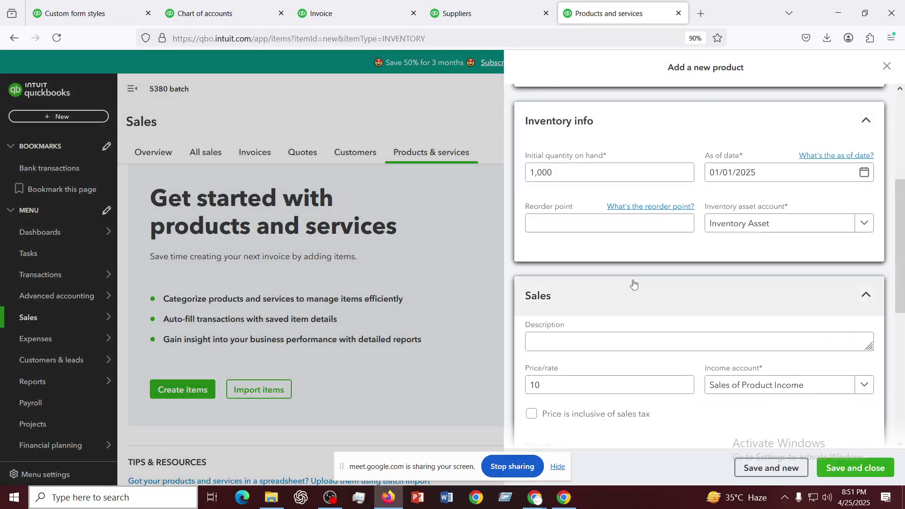
pyautogui.scroll(-5, 633, 283)
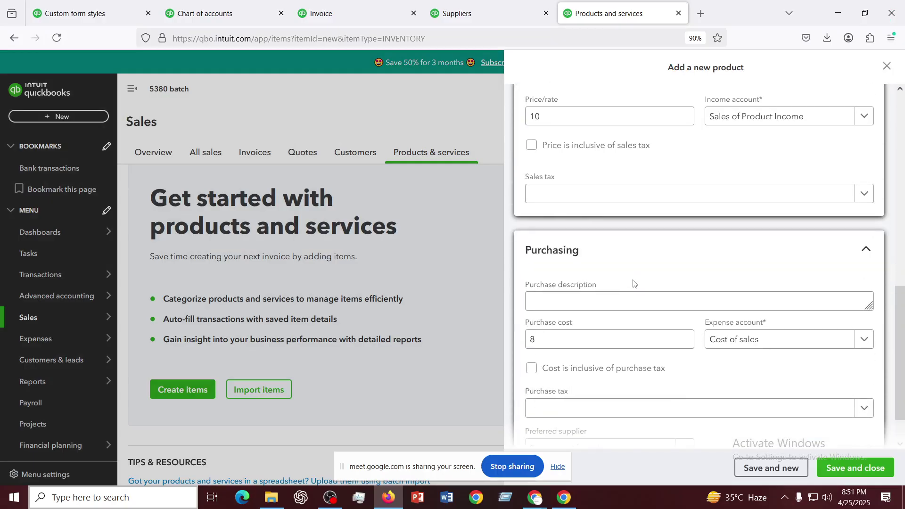
pyautogui.scroll(10, 634, 283)
pyautogui.scroll(-10, 636, 280)
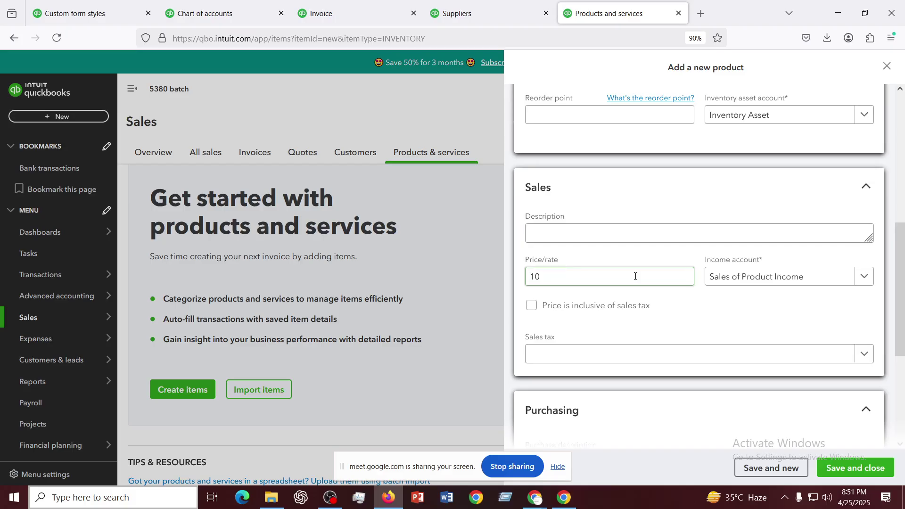
pyautogui.click(844, 471)
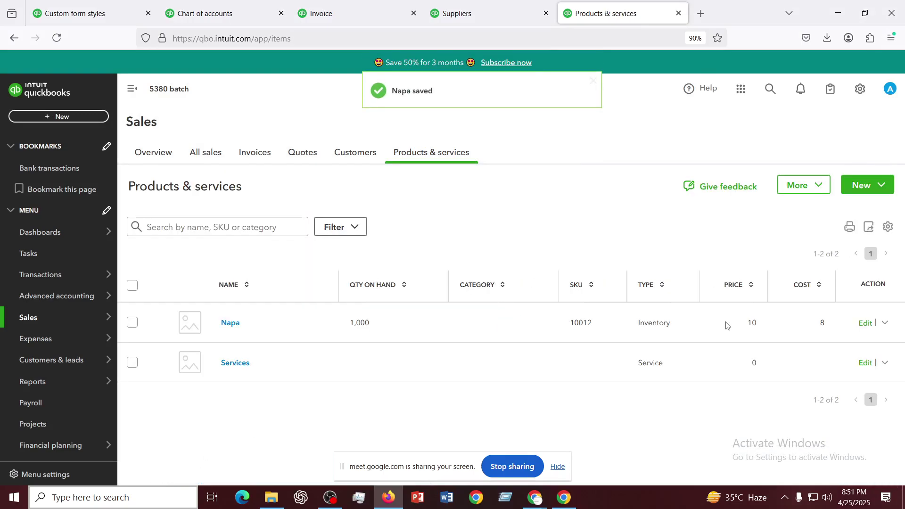
pyautogui.click(851, 187)
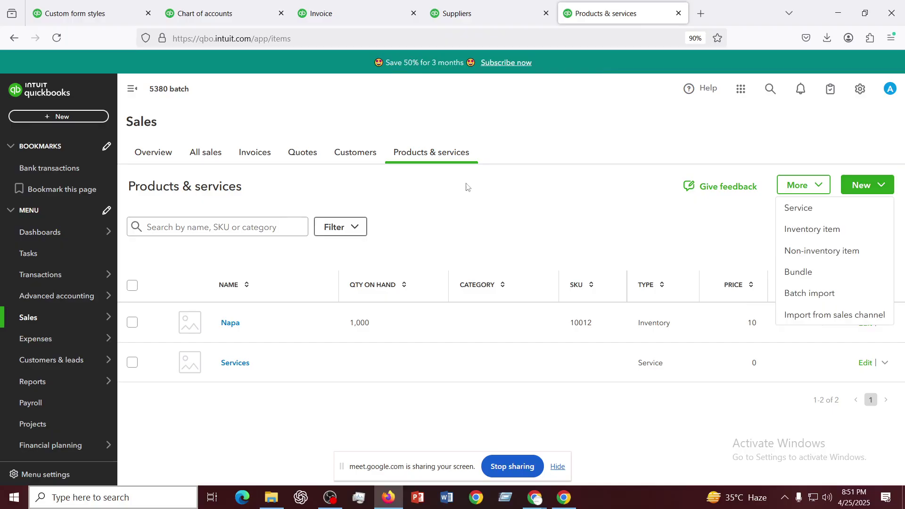
pyautogui.click(52, 116)
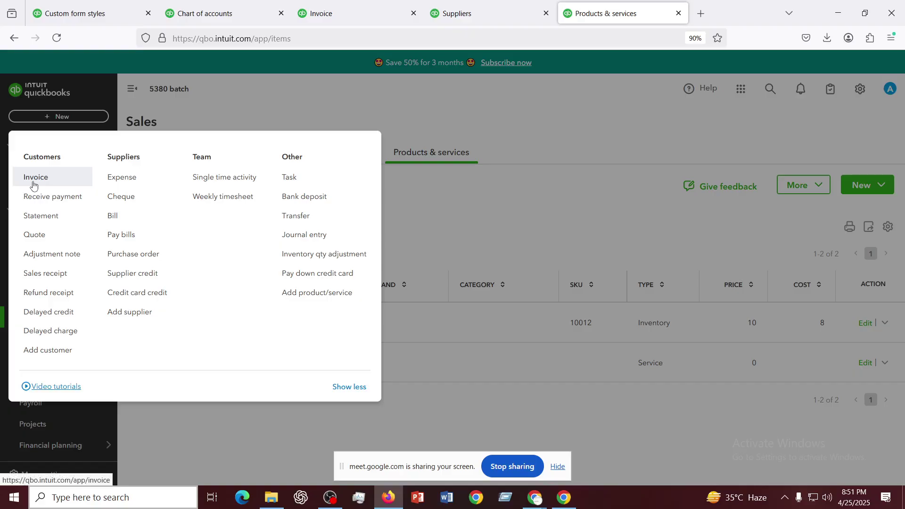
pyautogui.click(642, 134)
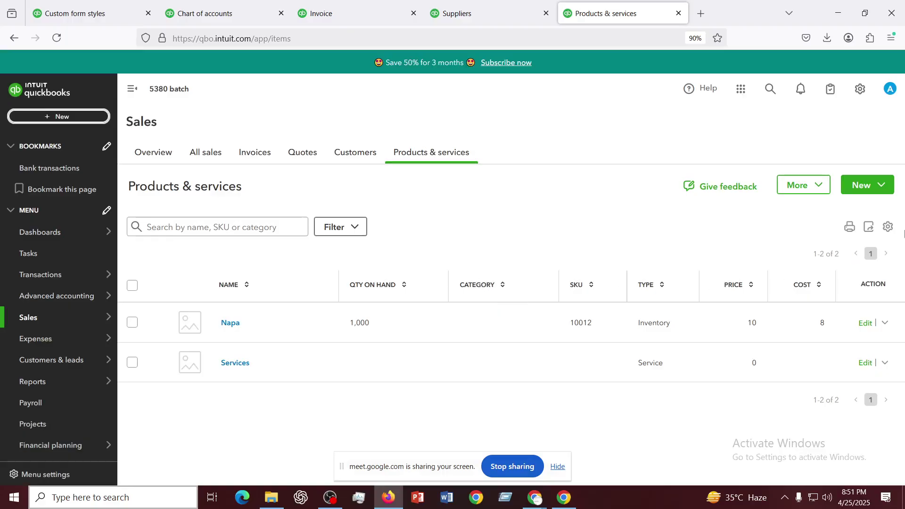
pyautogui.click(885, 185)
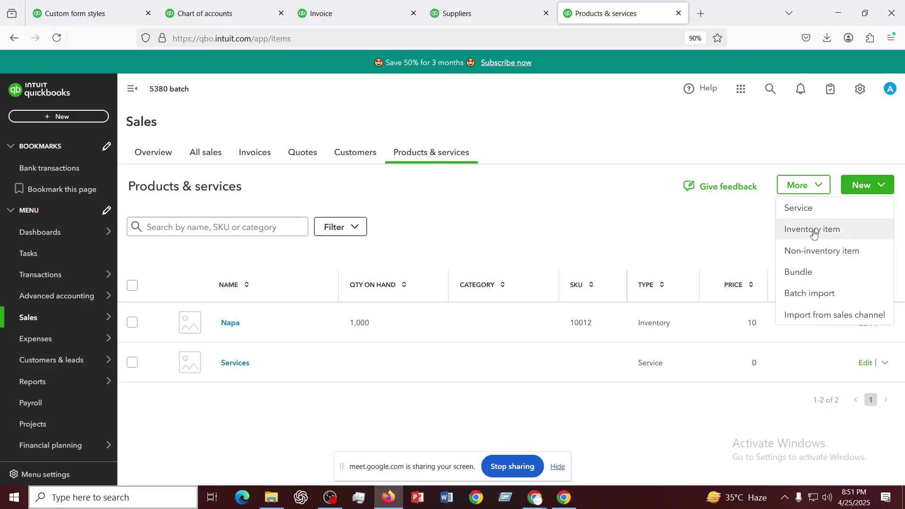
pyautogui.click(861, 187)
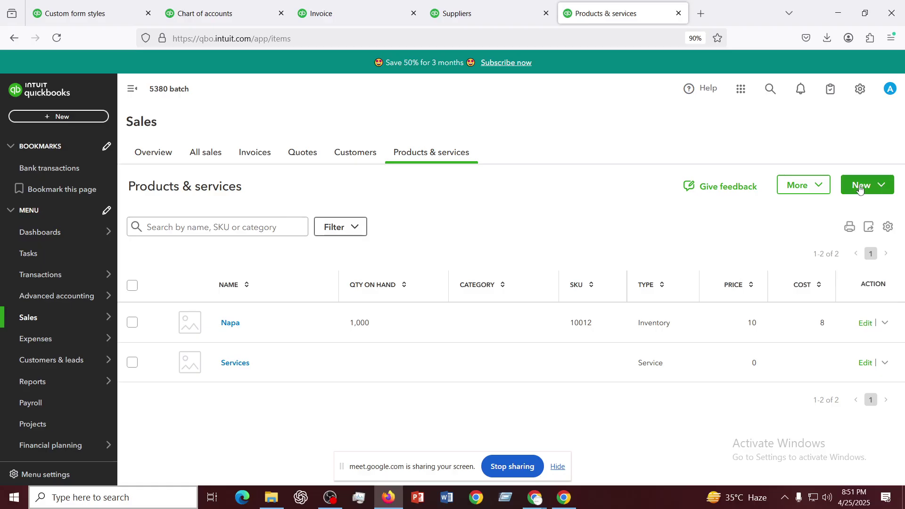
pyautogui.click(861, 187)
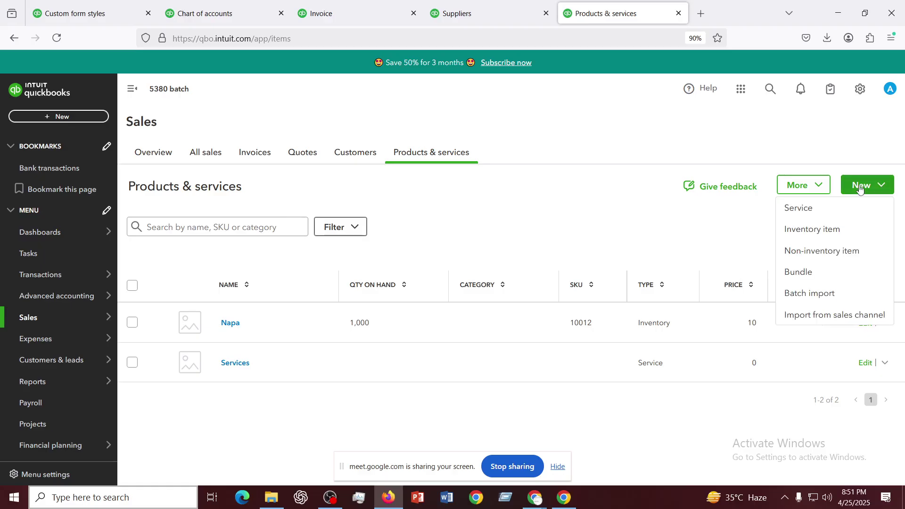
# - Open a blank inventory item form, look through its inventory, sales and purchasing sections, and close it without saving
pyautogui.click(807, 231)
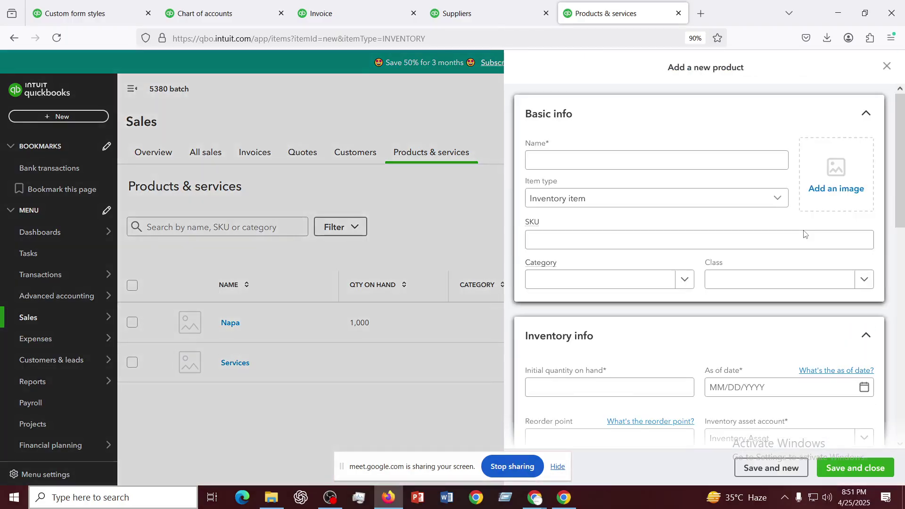
pyautogui.scroll(-3, 639, 247)
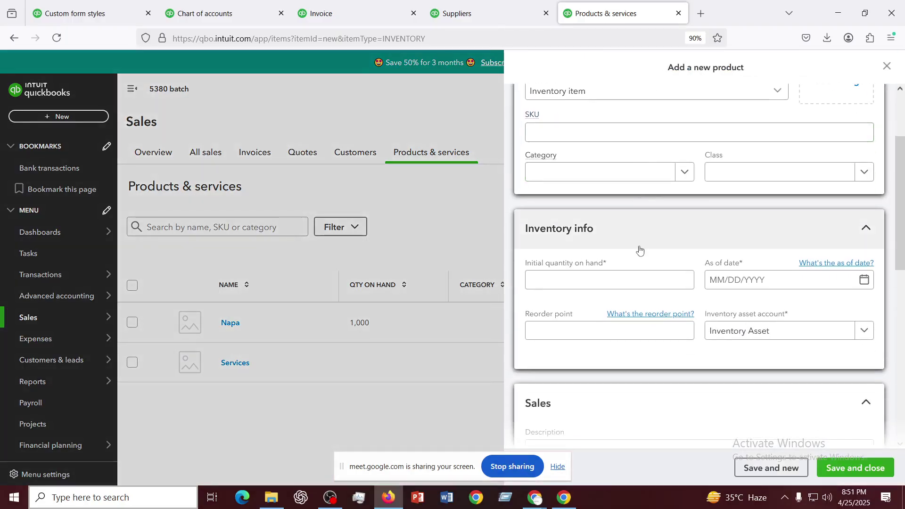
pyautogui.scroll(-7, 640, 250)
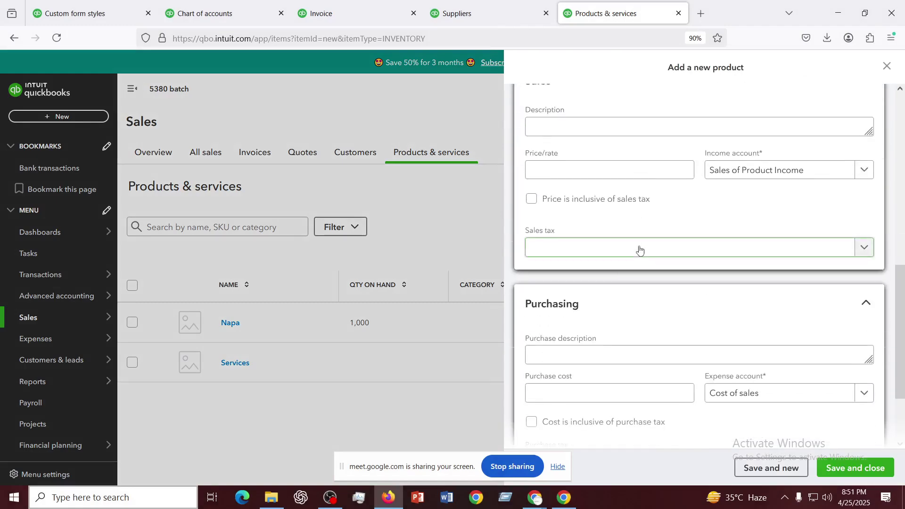
pyautogui.scroll(-2, 640, 250)
pyautogui.scroll(10, 640, 247)
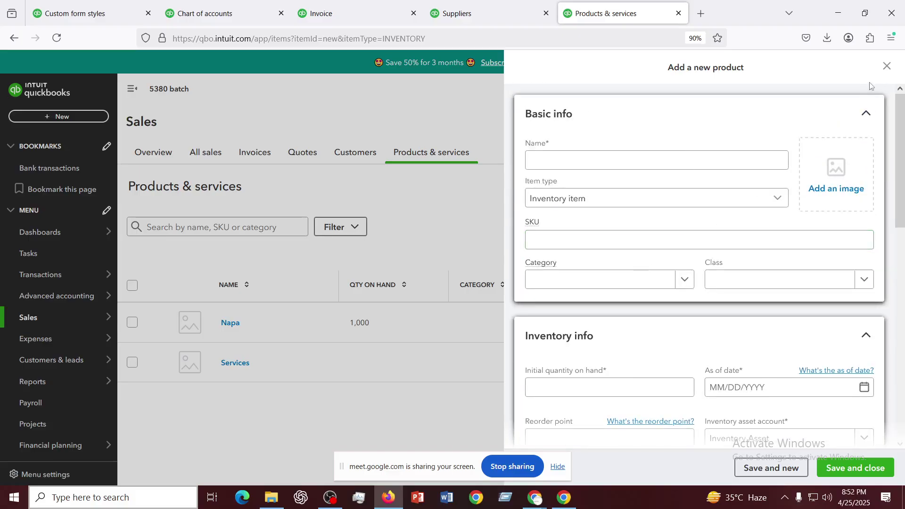
pyautogui.click(886, 67)
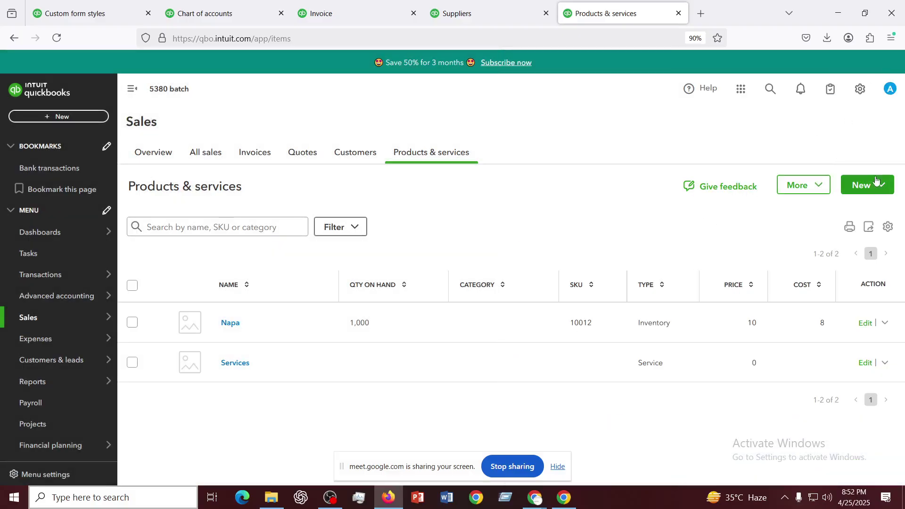
pyautogui.click(878, 188)
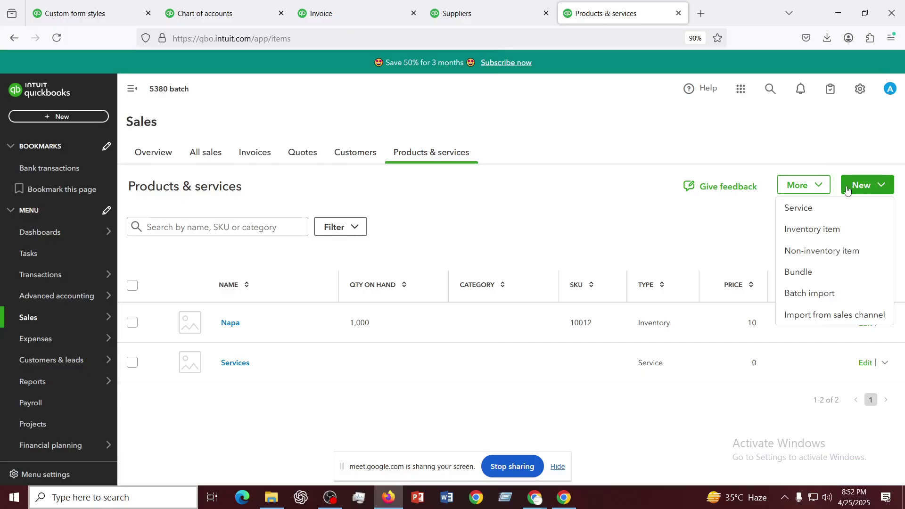
pyautogui.click(823, 187)
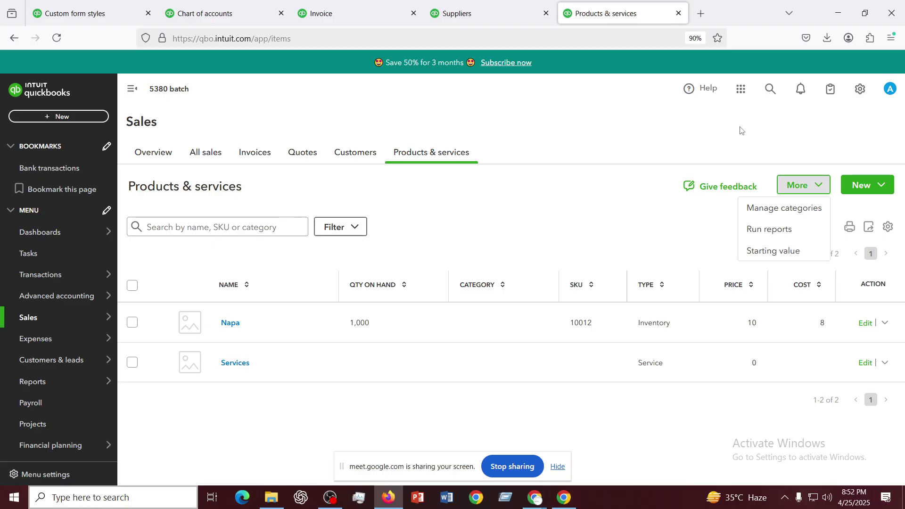
pyautogui.click(824, 188)
pyautogui.click(883, 188)
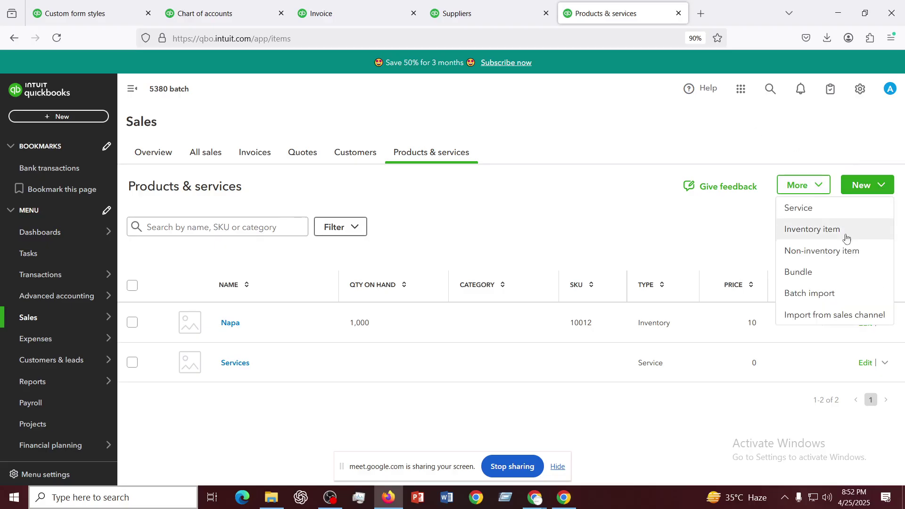
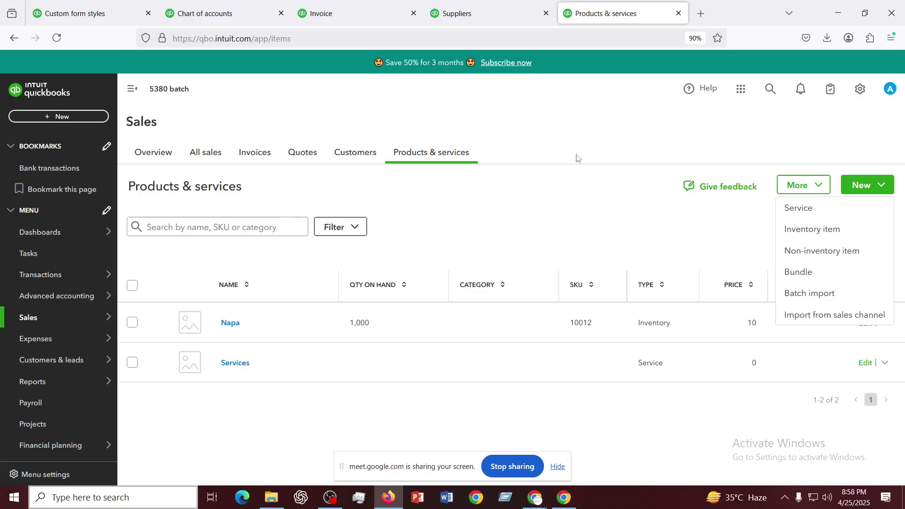
pyautogui.click(884, 186)
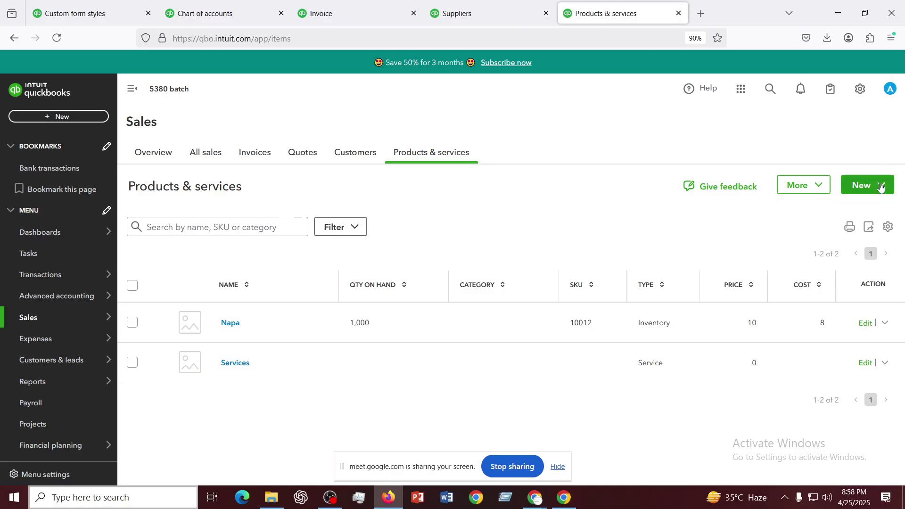
pyautogui.click(883, 185)
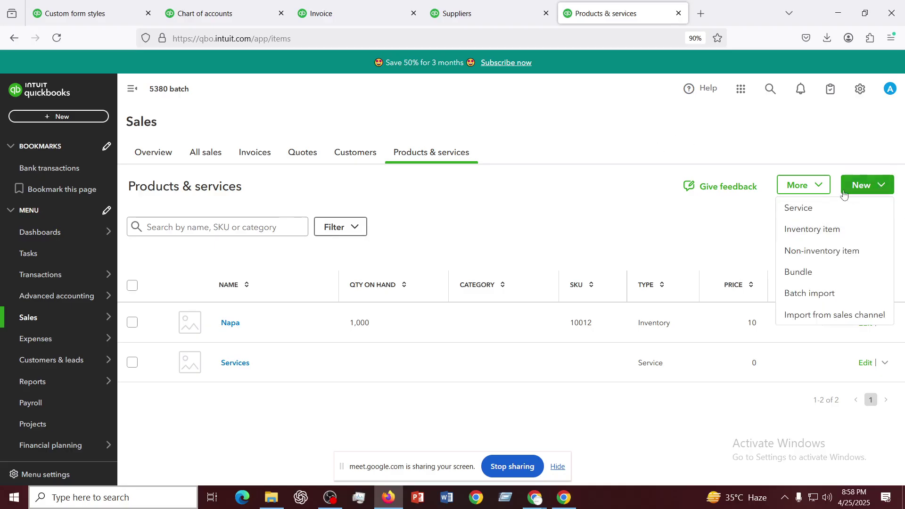
pyautogui.click(818, 189)
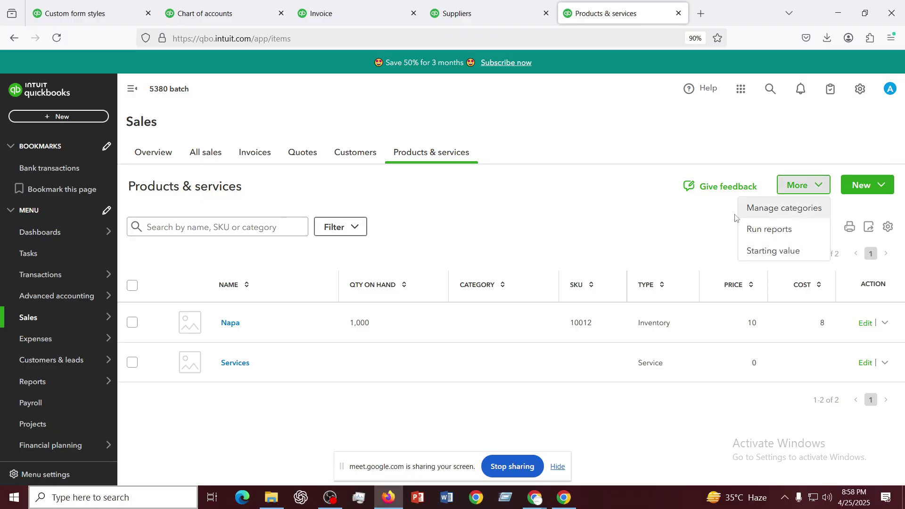
pyautogui.click(607, 207)
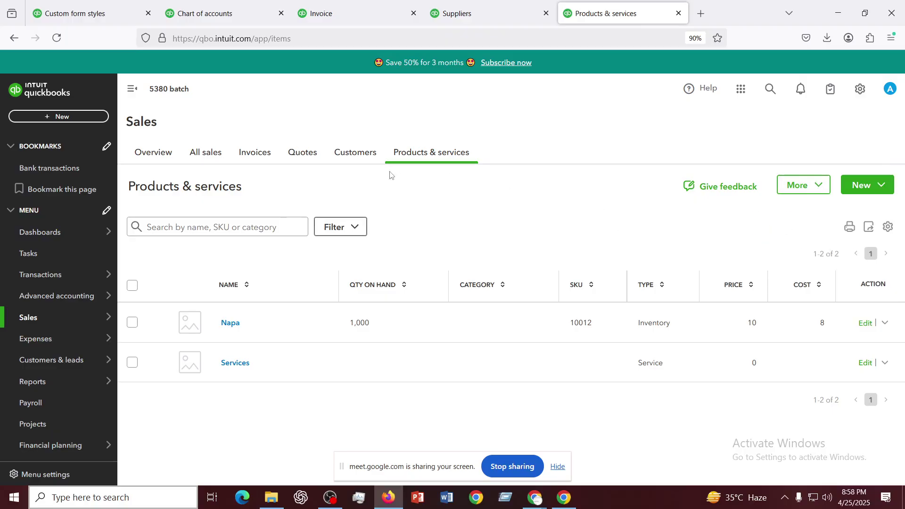
# - Go back one page, close the blank product form, and return to the Products & services list
pyautogui.click(10, 42)
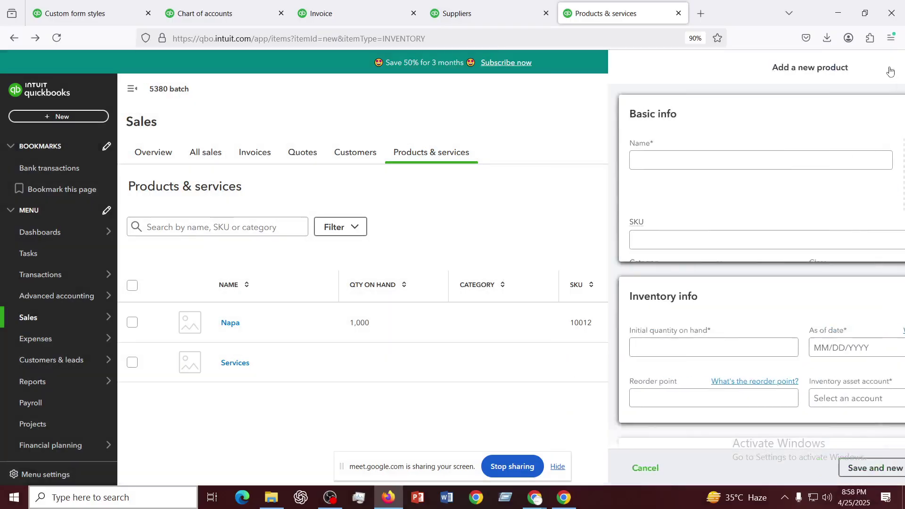
pyautogui.click(891, 70)
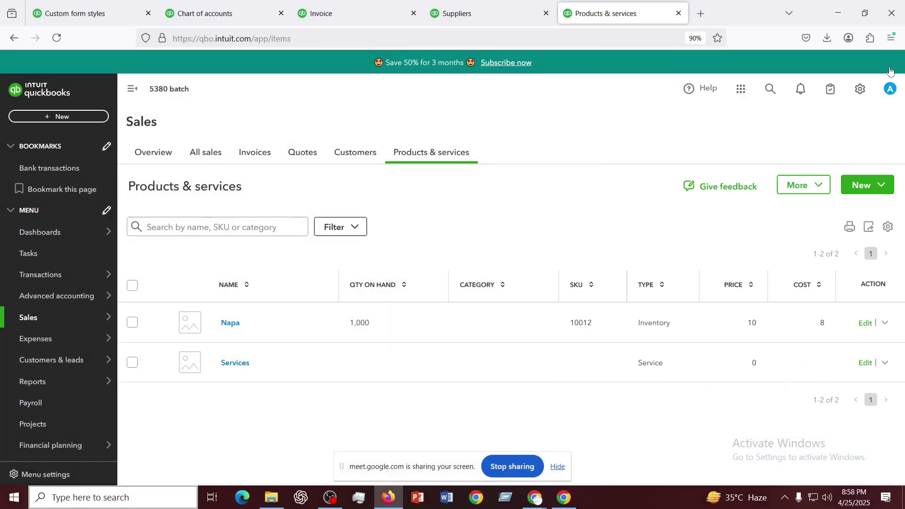
pyautogui.moveTo(35, 318)
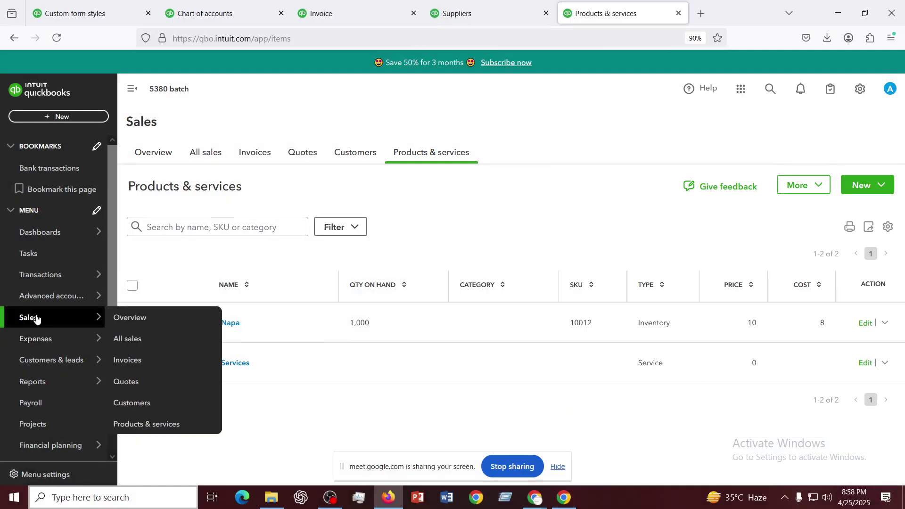
pyautogui.click(156, 425)
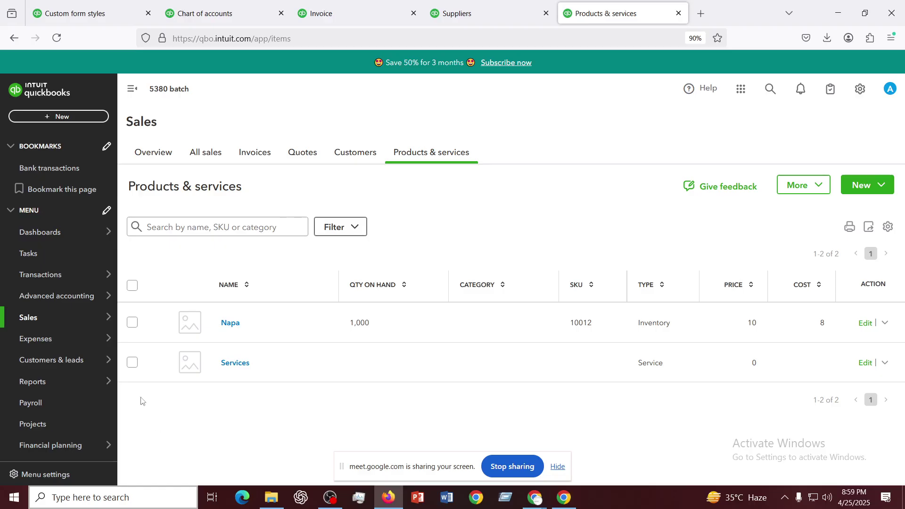
# - Try to import products from a sales channel, and return to the Products & services list
pyautogui.click(886, 188)
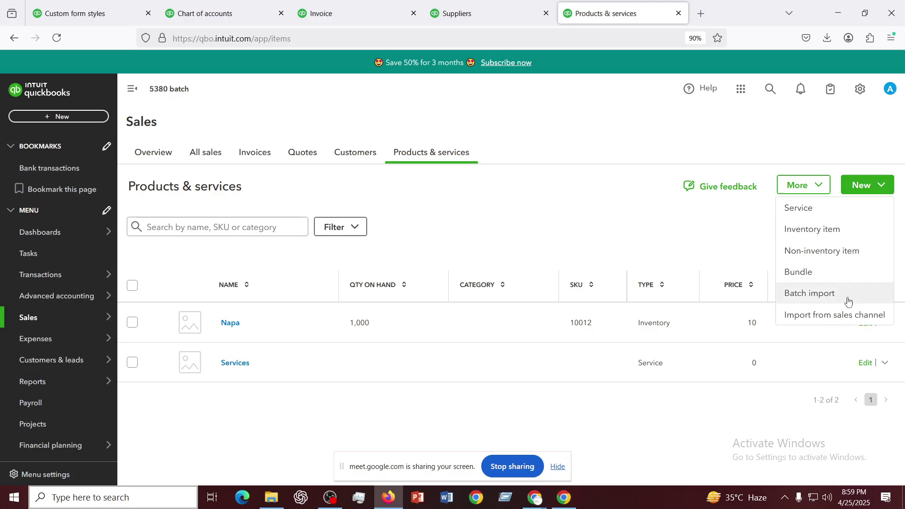
pyautogui.click(821, 316)
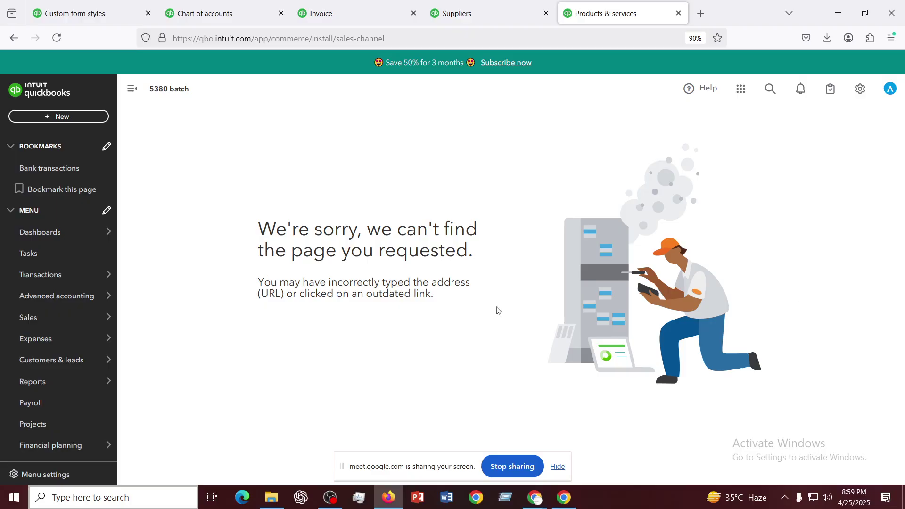
pyautogui.moveTo(456, 474); pyautogui.dragTo(695, 363)
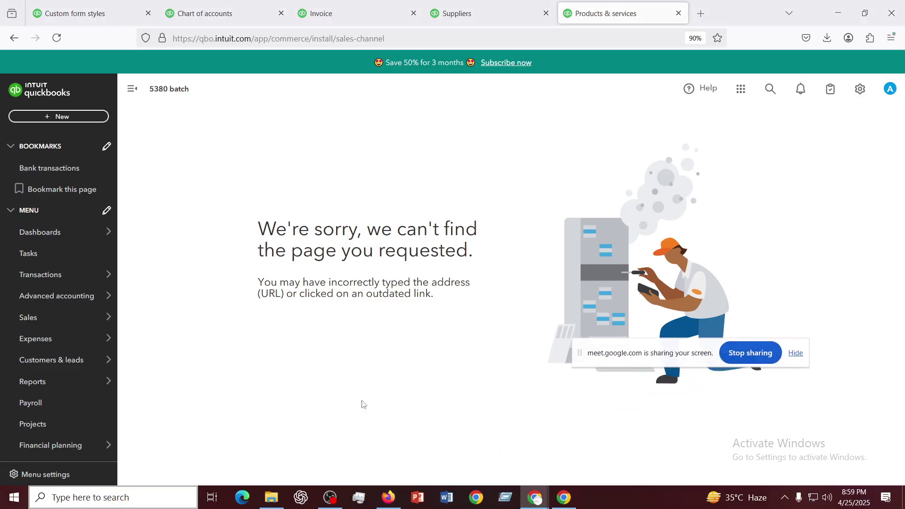
pyautogui.click(13, 40)
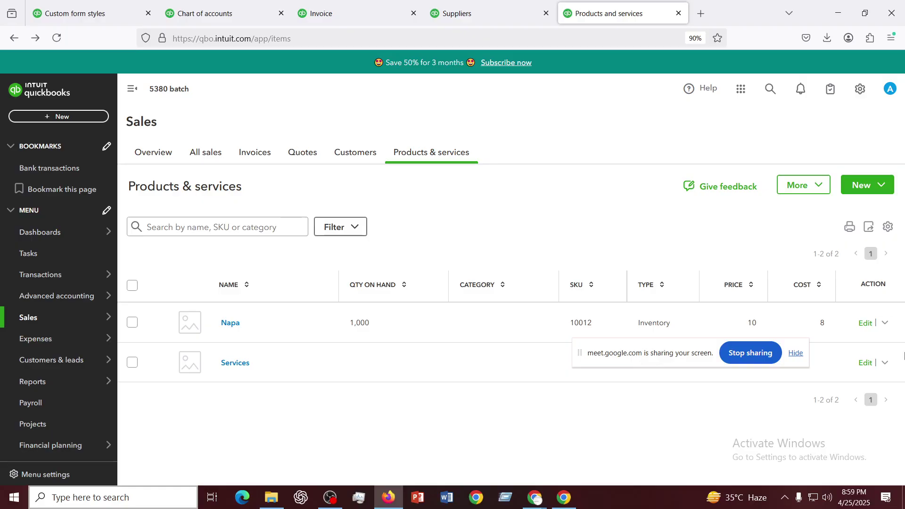
# - Check the actions available for Napa and open the batch import for products and services
pyautogui.click(885, 323)
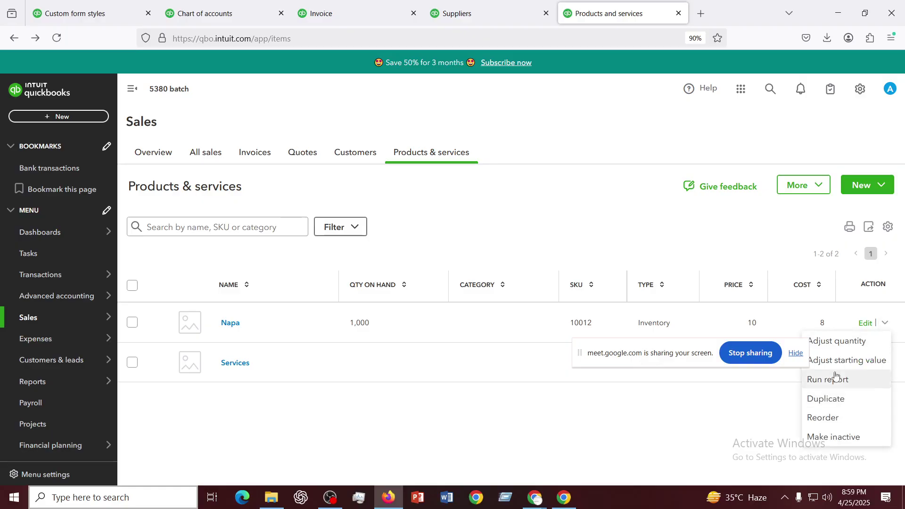
pyautogui.click(711, 219)
pyautogui.click(863, 187)
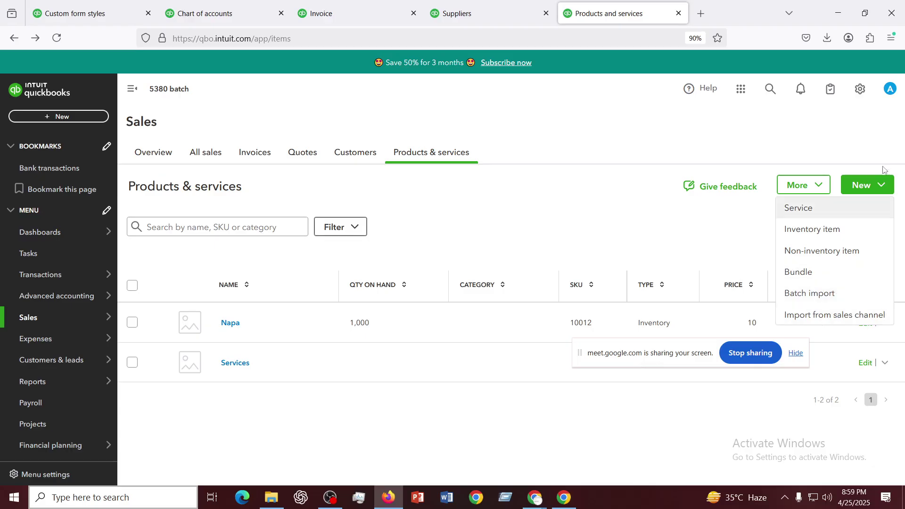
pyautogui.click(888, 187)
pyautogui.click(888, 188)
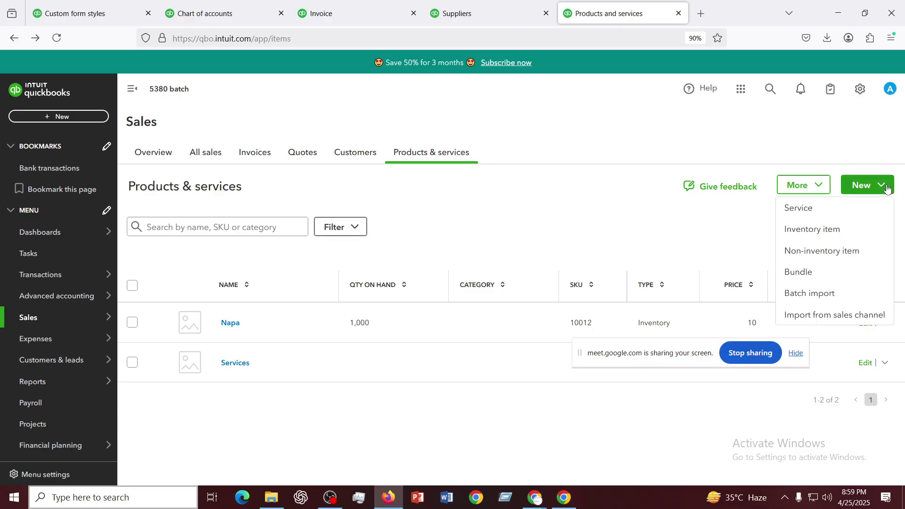
pyautogui.click(800, 293)
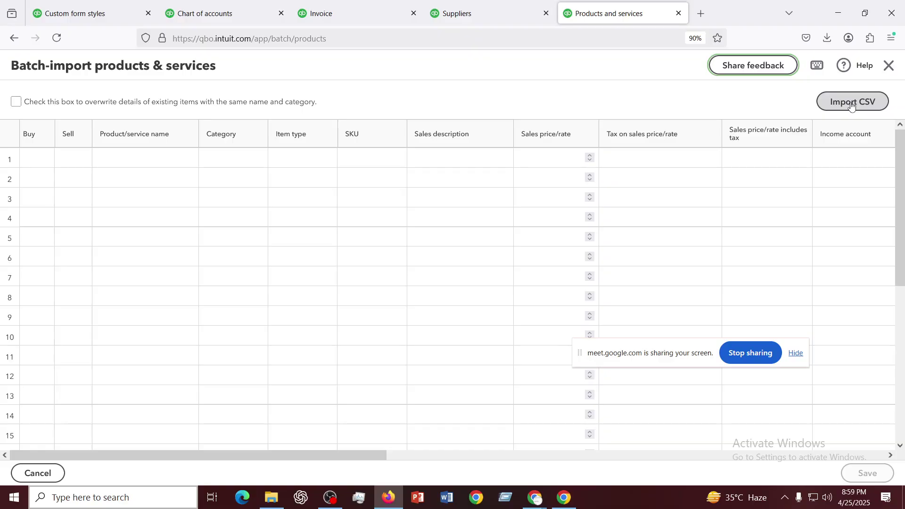
# - Minimize the browser and the Downloads window to reveal the desktop
pyautogui.click(842, 12)
pyautogui.click(843, 11)
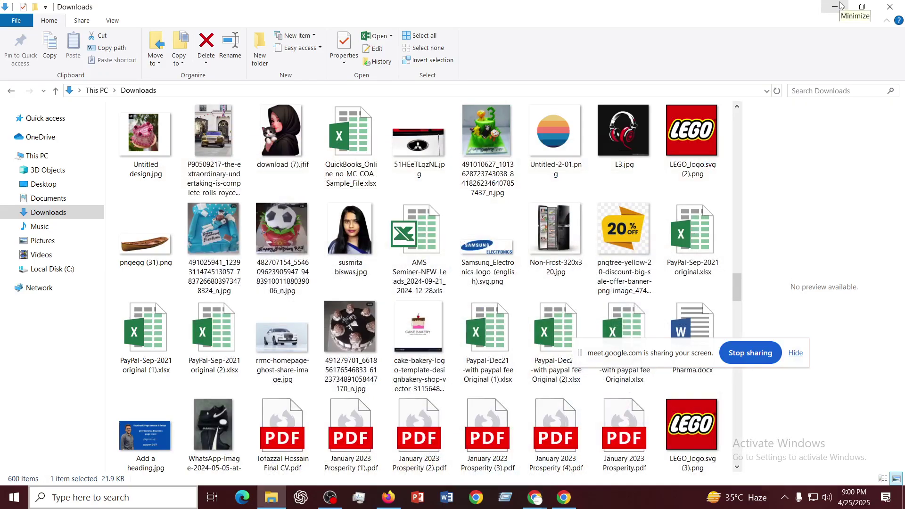
pyautogui.click(841, 6)
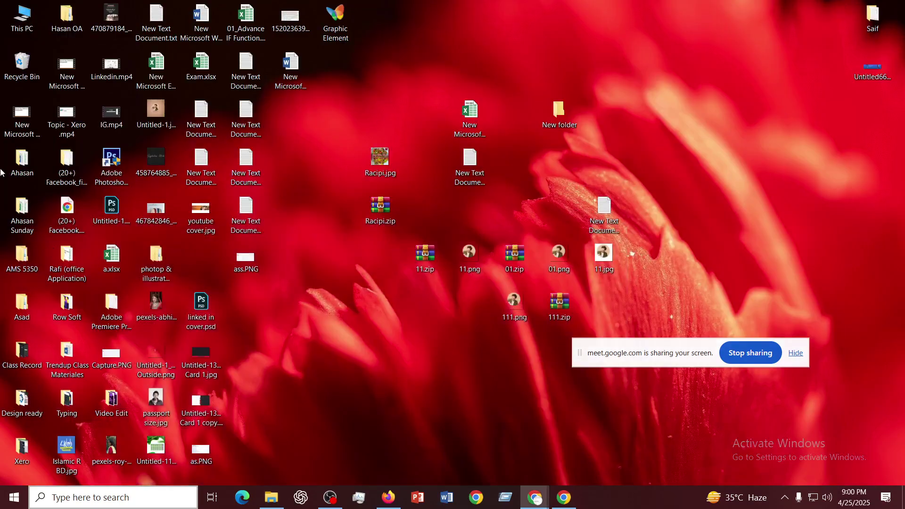
# - Look through the AMS 5350 folder on the desktop, including its Class 01 QB-01 and Class 02 QB-02 subfolders
pyautogui.click(22, 258)
pyautogui.doubleClick(21, 259)
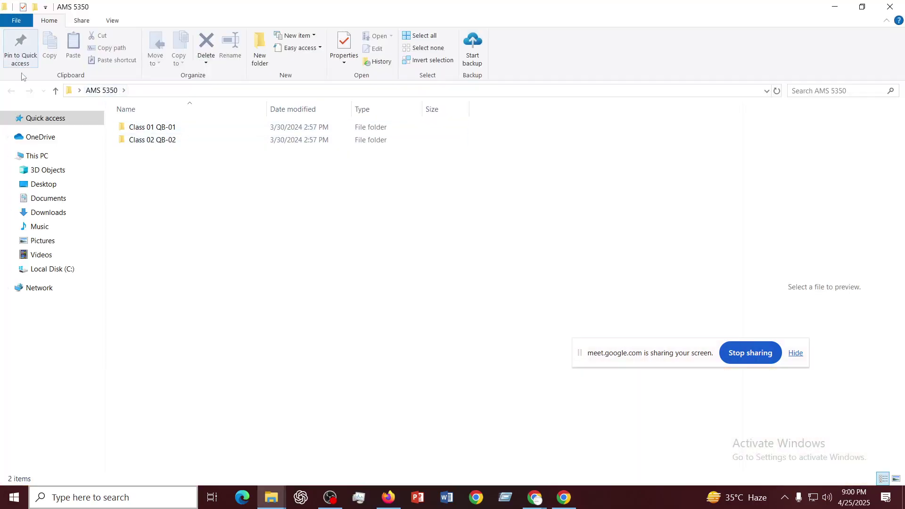
pyautogui.doubleClick(146, 128)
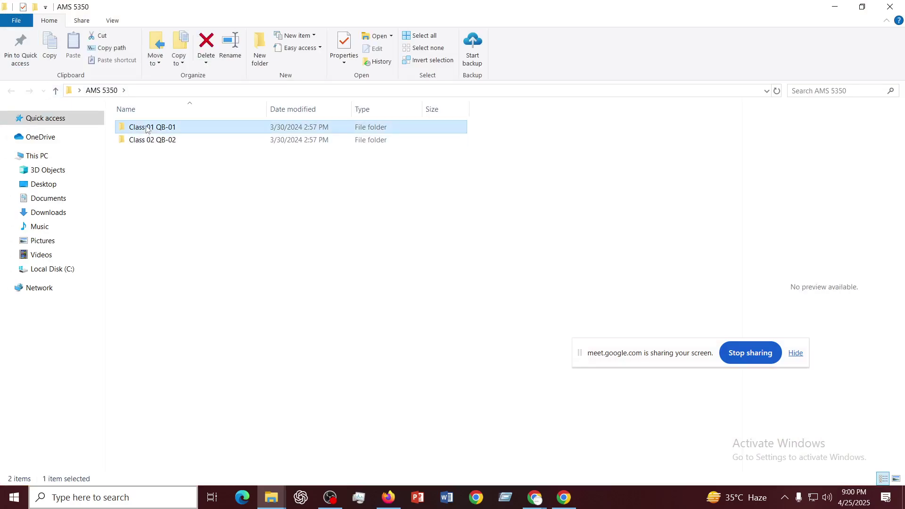
pyautogui.click(55, 91)
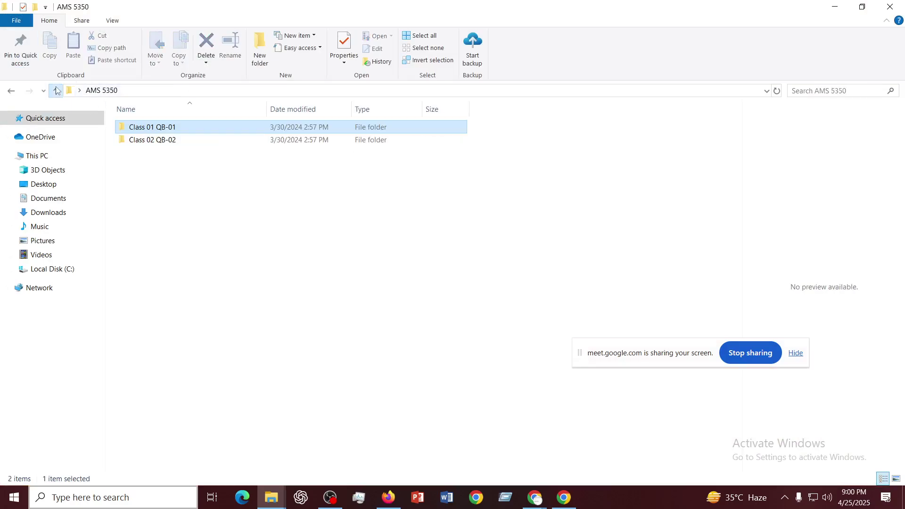
pyautogui.doubleClick(141, 141)
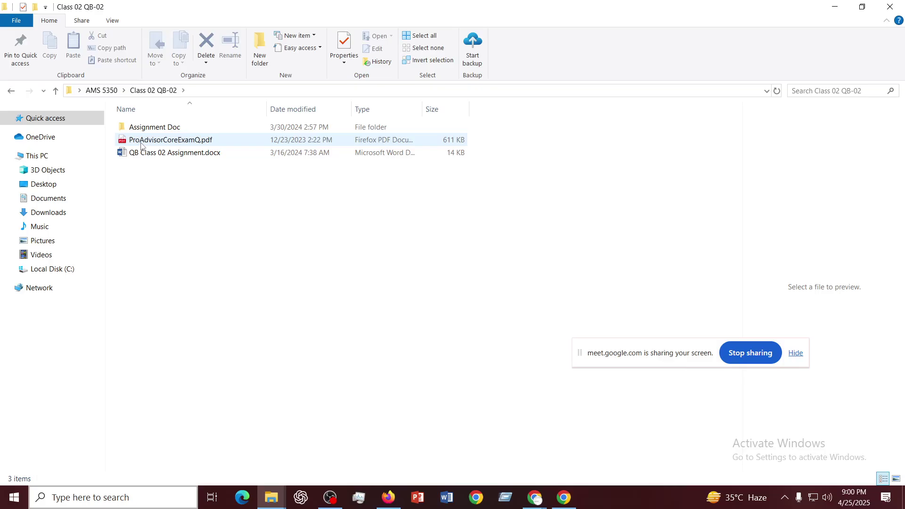
pyautogui.click(12, 92)
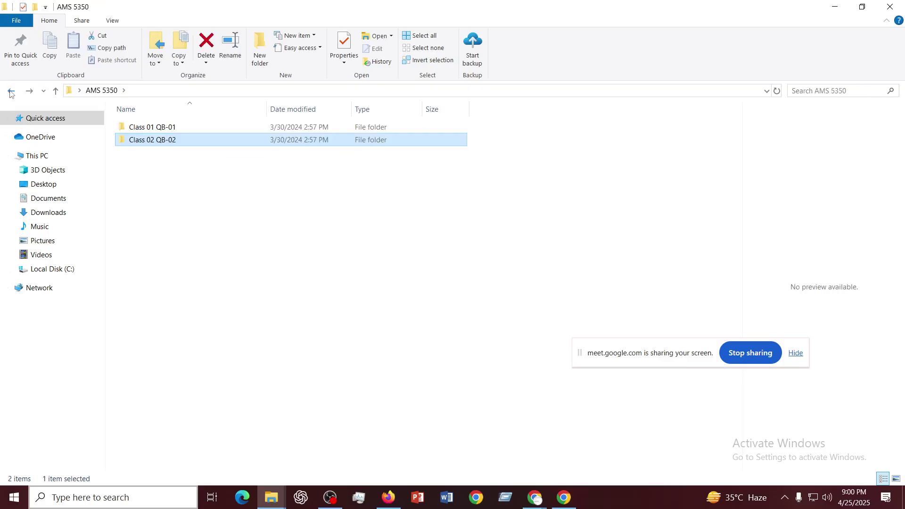
pyautogui.click(11, 92)
pyautogui.click(10, 93)
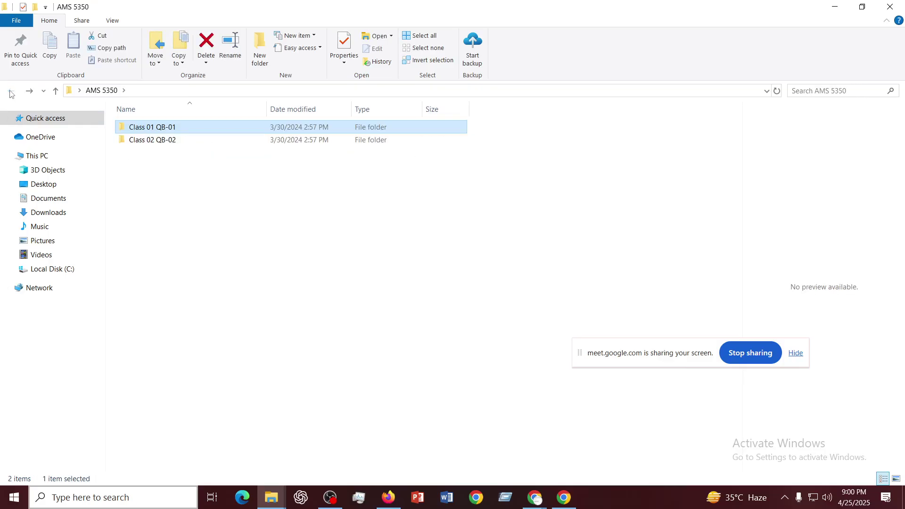
# - Go up to the Desktop folder and open the personal folder that contains the 5380 folder
pyautogui.click(56, 90)
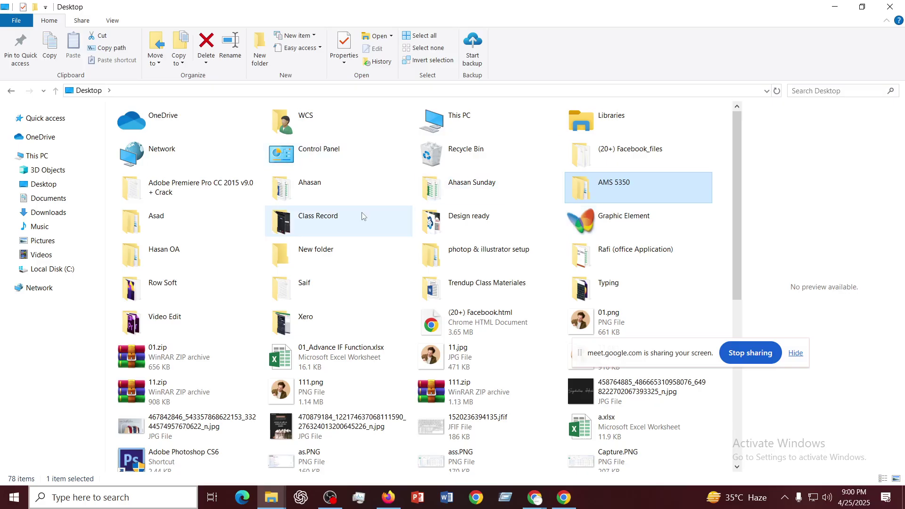
pyautogui.click(158, 232)
pyautogui.doubleClick(158, 232)
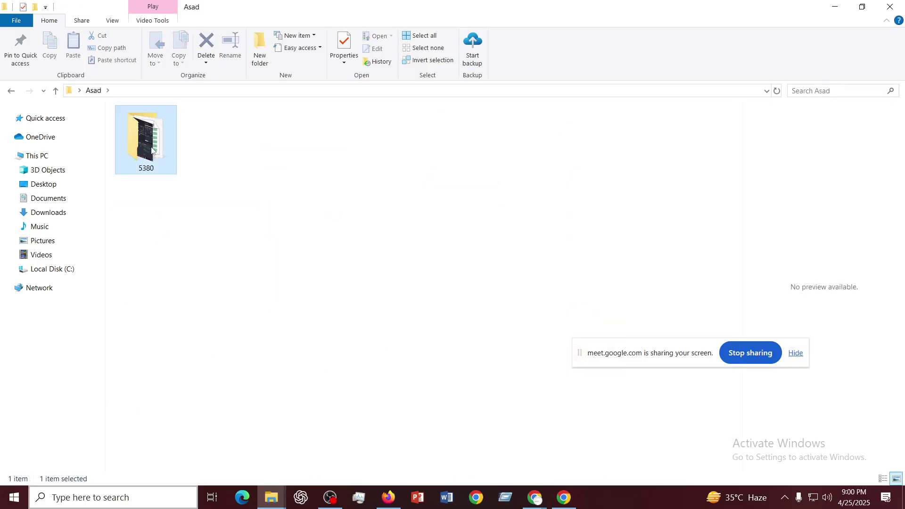
# - Open the workbook Customer Contact Lists (6).xlsx from the 5380 folder and dismiss the Office activation wizard
pyautogui.doubleClick(150, 156)
pyautogui.click(149, 140)
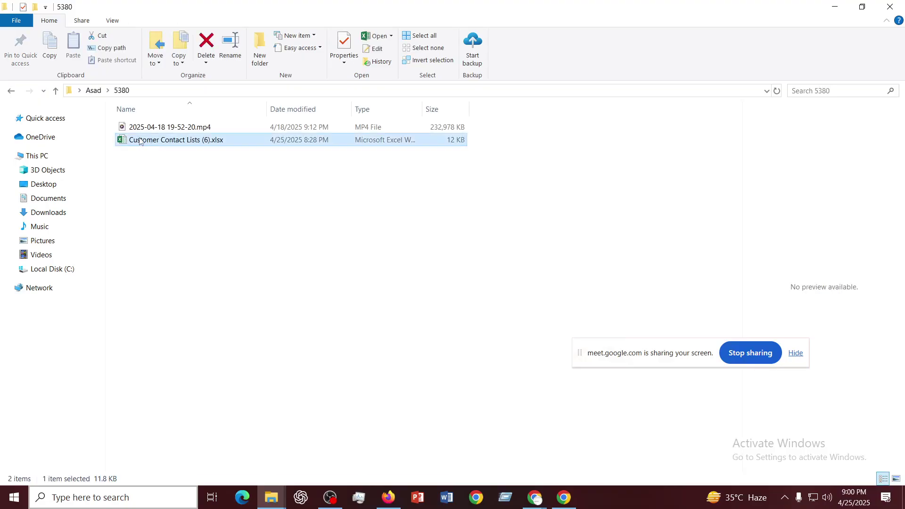
pyautogui.doubleClick(149, 140)
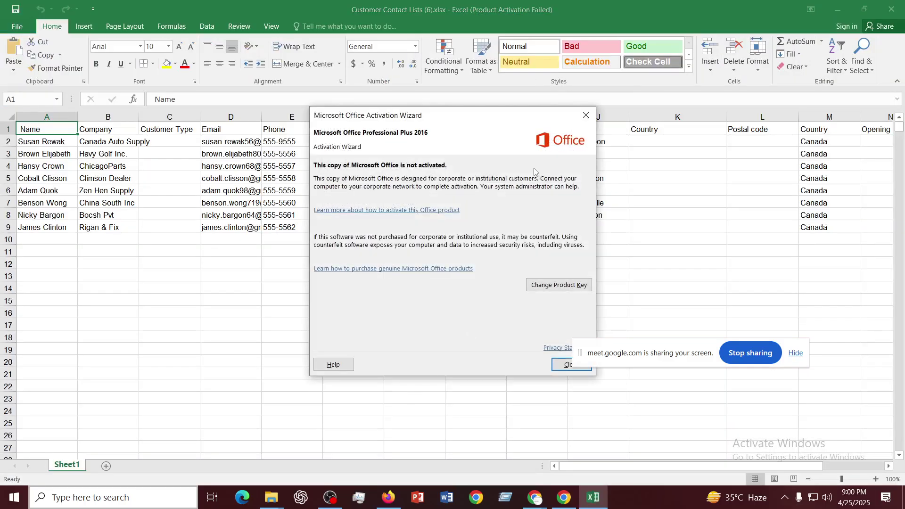
pyautogui.click(585, 116)
pyautogui.click(253, 356)
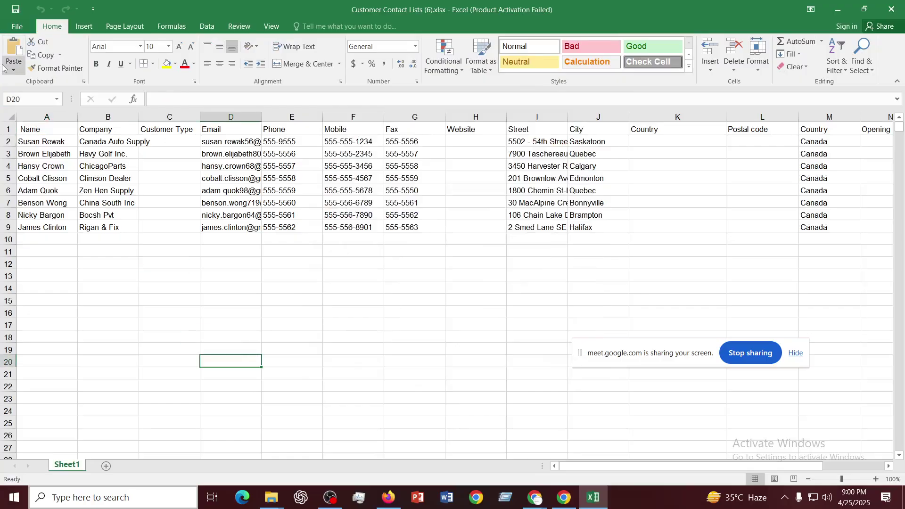
# - Check the file types for saving a copy of the workbook, including CSV (Comma delimited), and close the workbook without saving
pyautogui.click(15, 27)
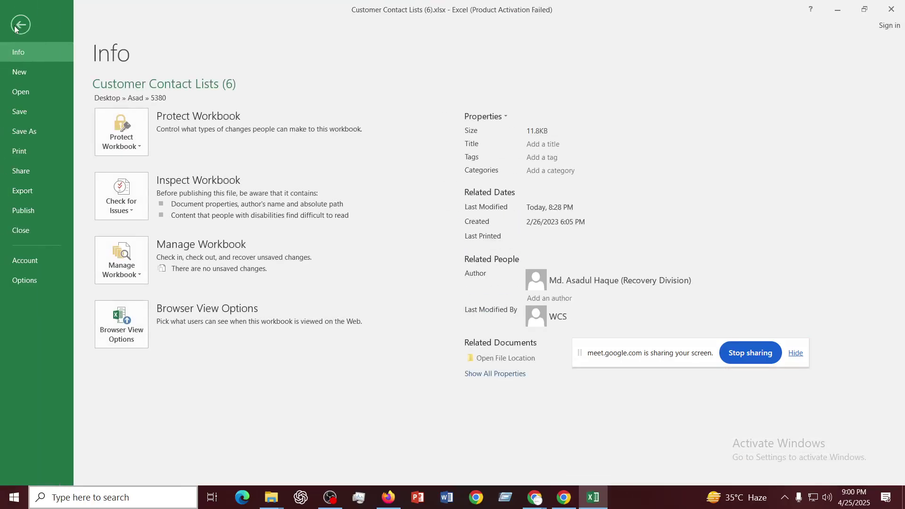
pyautogui.click(23, 132)
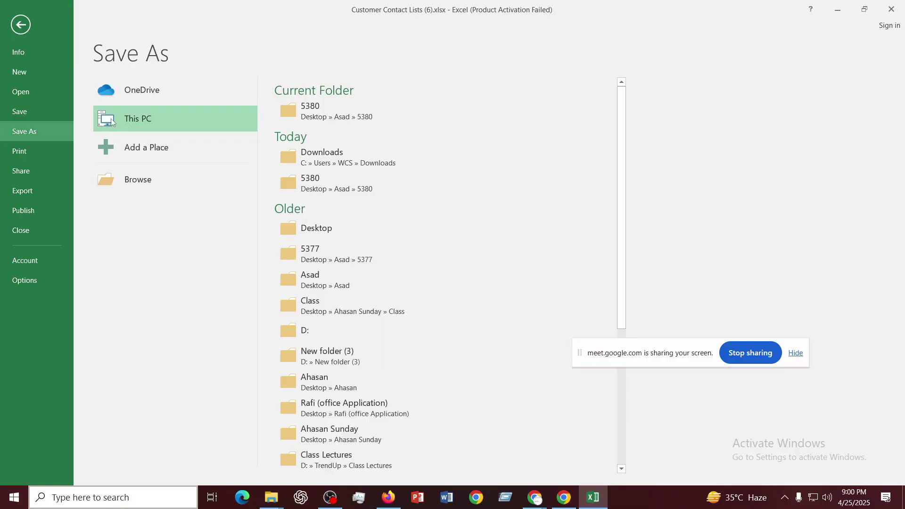
pyautogui.click(142, 117)
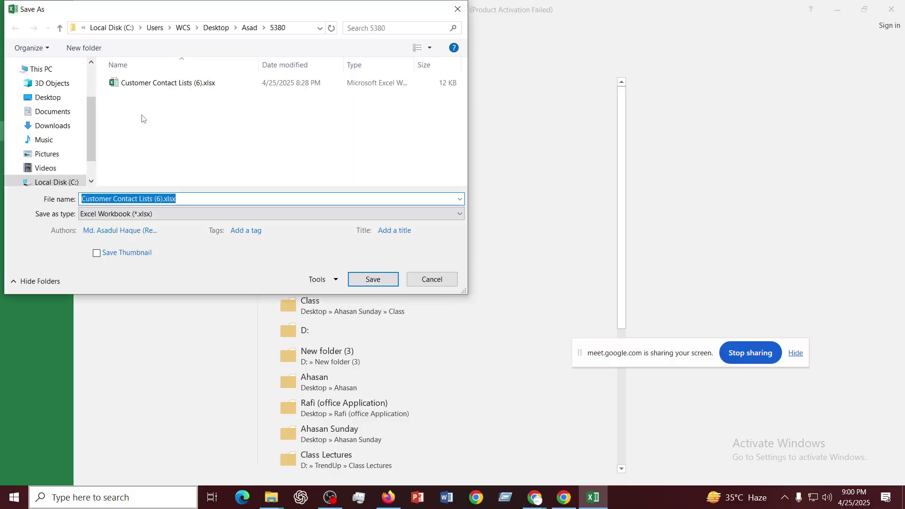
pyautogui.click(362, 215)
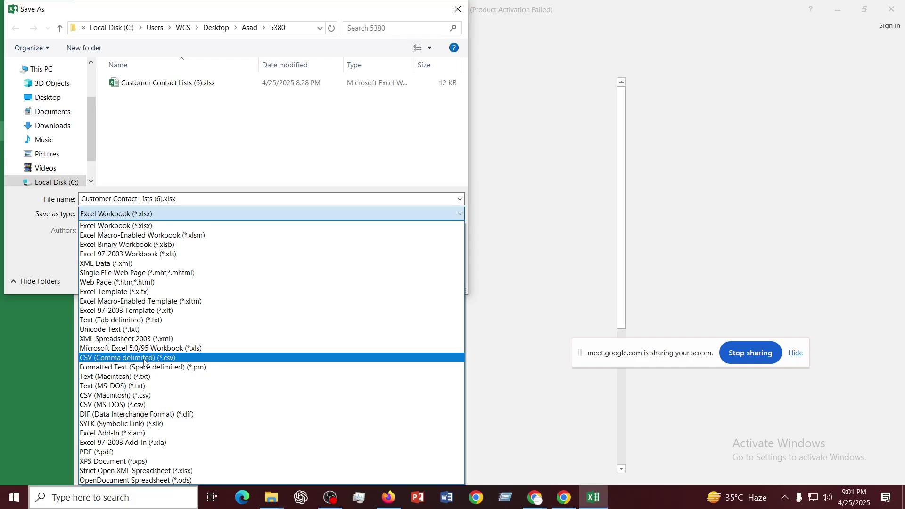
pyautogui.click(459, 11)
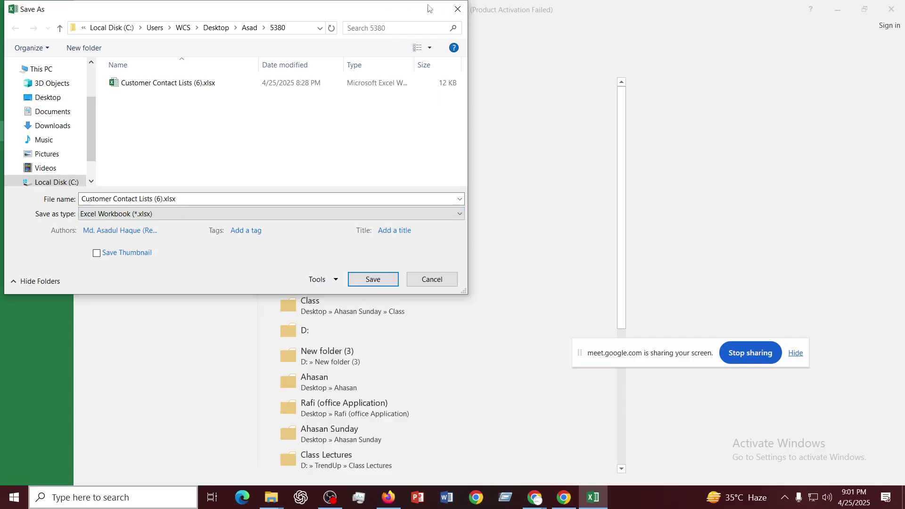
pyautogui.click(458, 10)
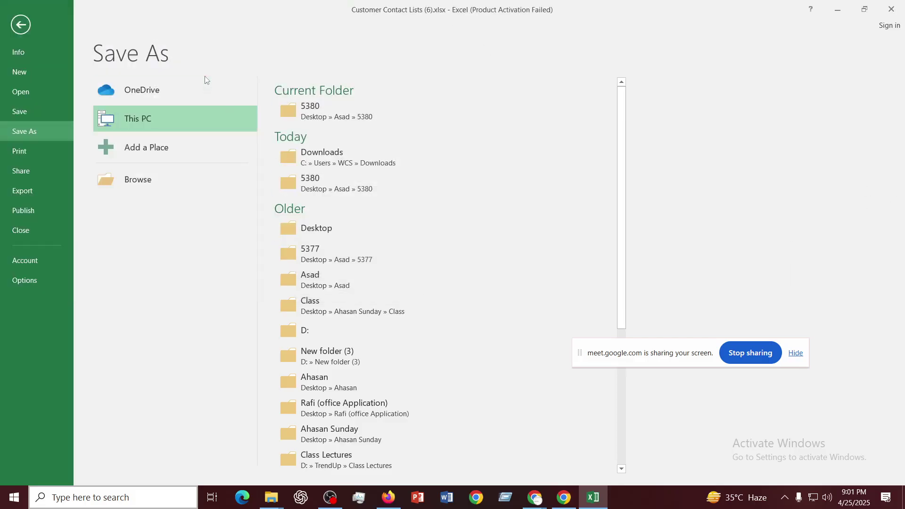
pyautogui.click(894, 11)
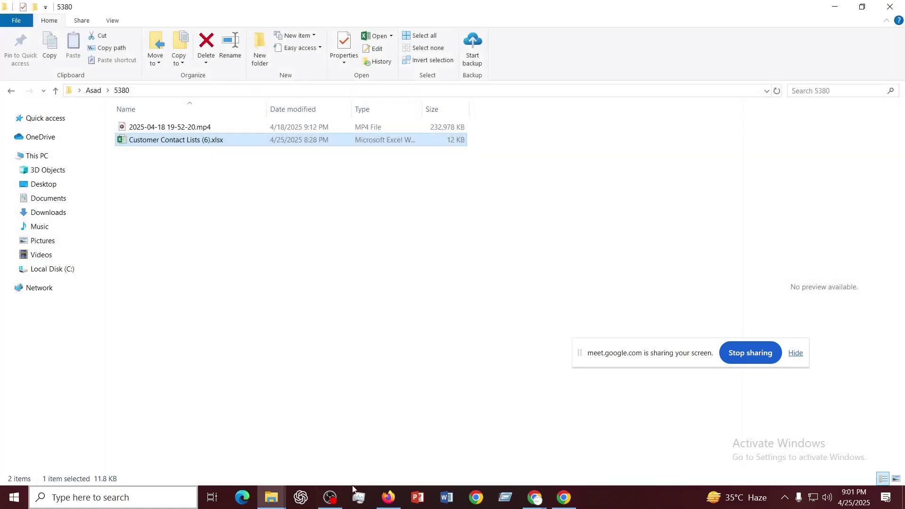
# - Switch back to the QuickBooks batch import in Firefox, look over its blank grid, and open the CSV import dialog
pyautogui.click(390, 499)
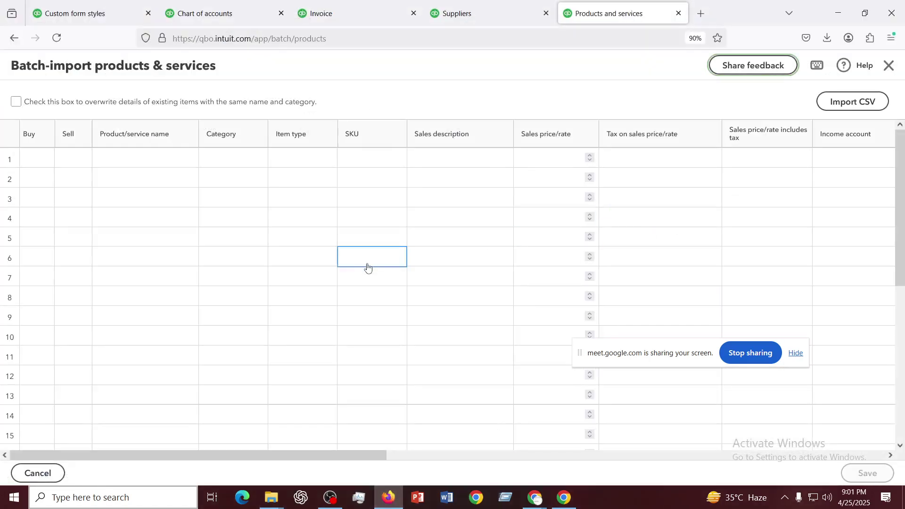
pyautogui.scroll(-5, 318, 325)
pyautogui.scroll(5, 319, 325)
pyautogui.click(852, 103)
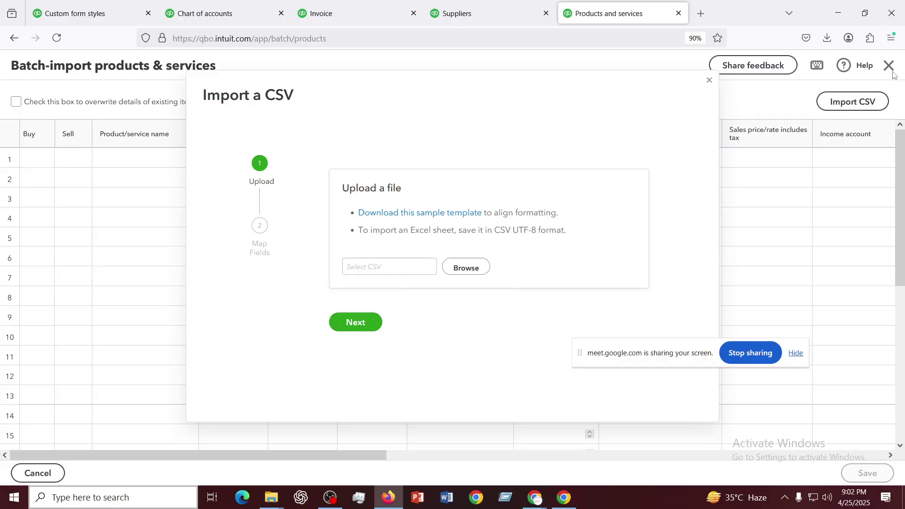
# - Review the open QuickBooks pages for suppliers, chart of accounts and custom form styles, ending on the customer's detail page
pyautogui.click(482, 11)
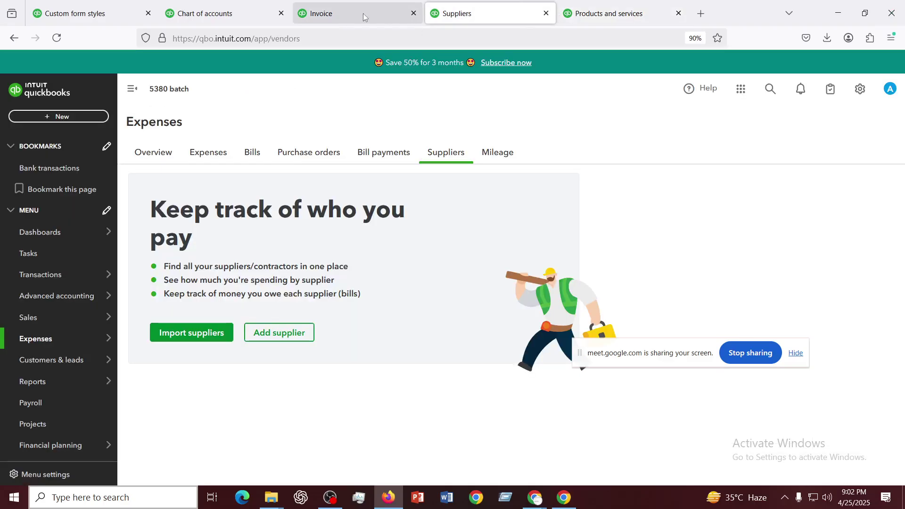
pyautogui.click(335, 14)
pyautogui.click(227, 13)
pyautogui.click(41, 21)
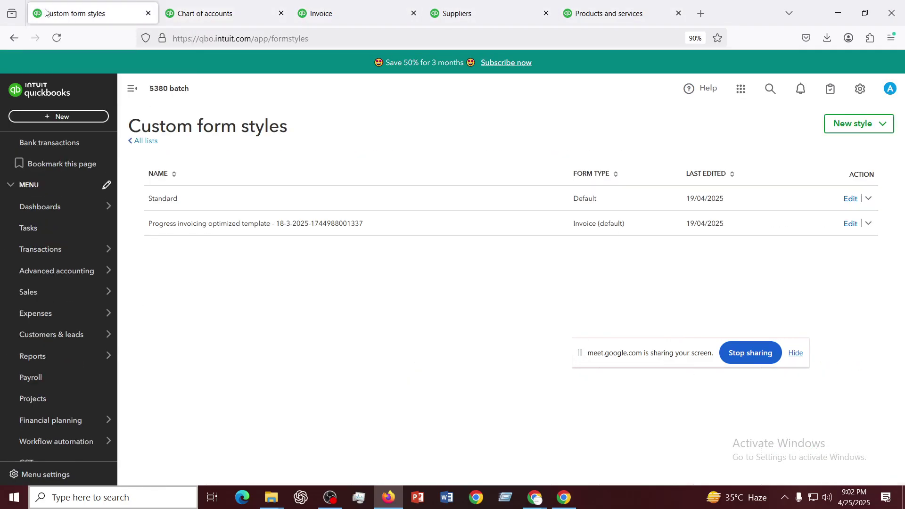
pyautogui.click(264, 14)
pyautogui.click(330, 13)
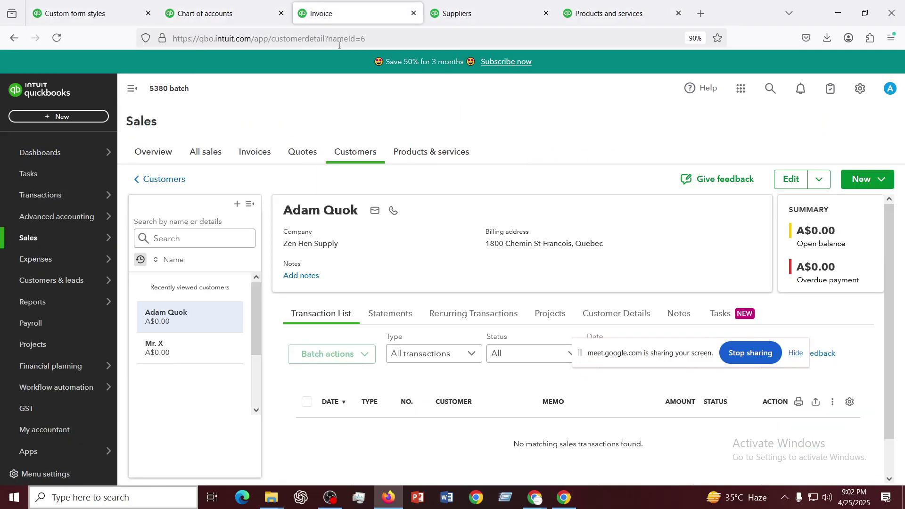
# - Switch to OBS Studio and move the screen-sharing notice clear of the recording controls
pyautogui.moveTo(540, 504)
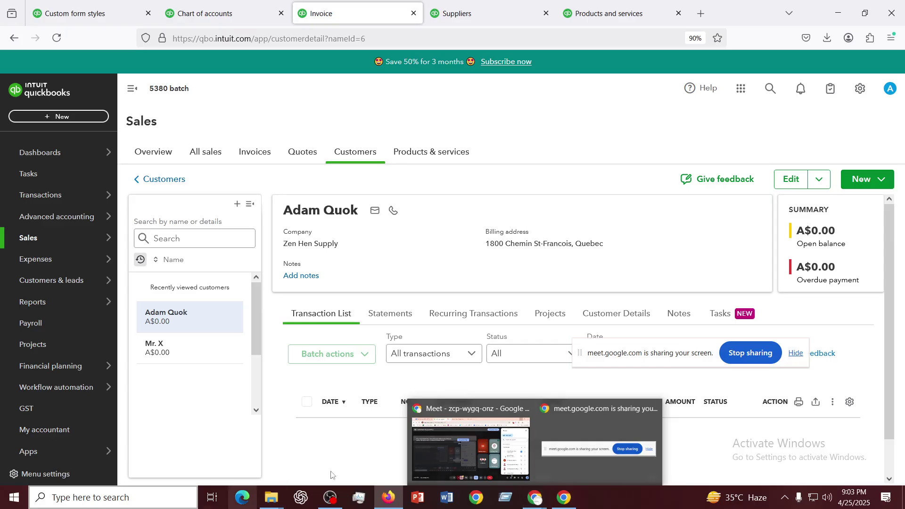
pyautogui.click(331, 499)
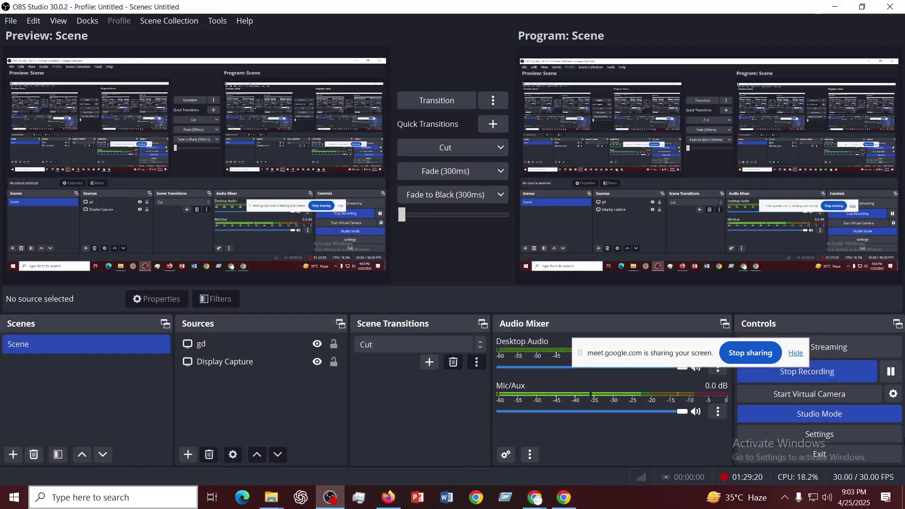
pyautogui.moveTo(683, 355); pyautogui.dragTo(681, 274)
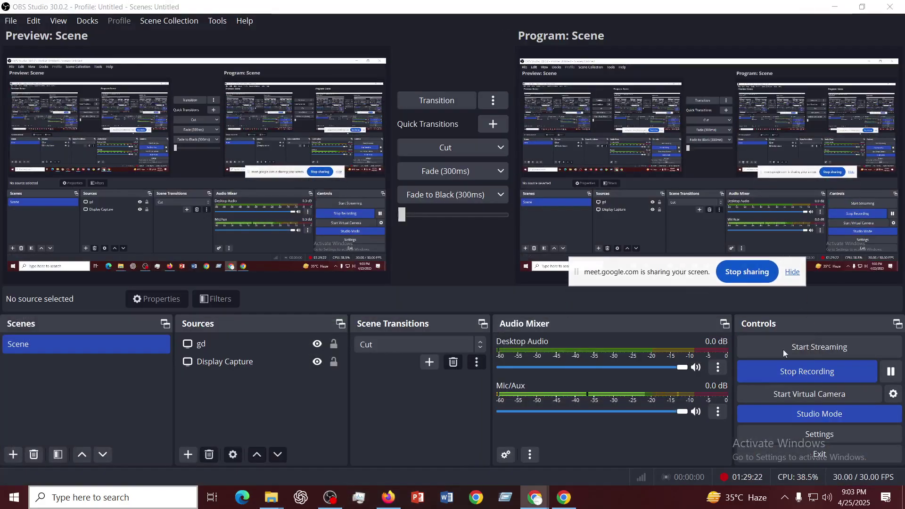